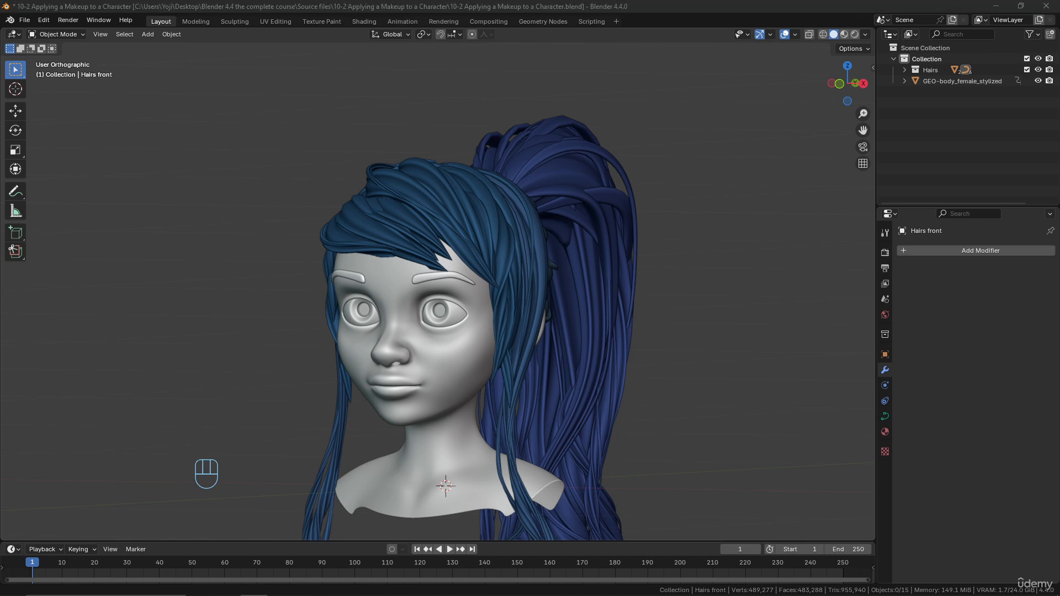
# - Look at the Asset Bundles on the Blender demo files page, then return to the character model and view it from the side
pyautogui.moveTo(1059, 187); pyautogui.dragTo(472, 44)
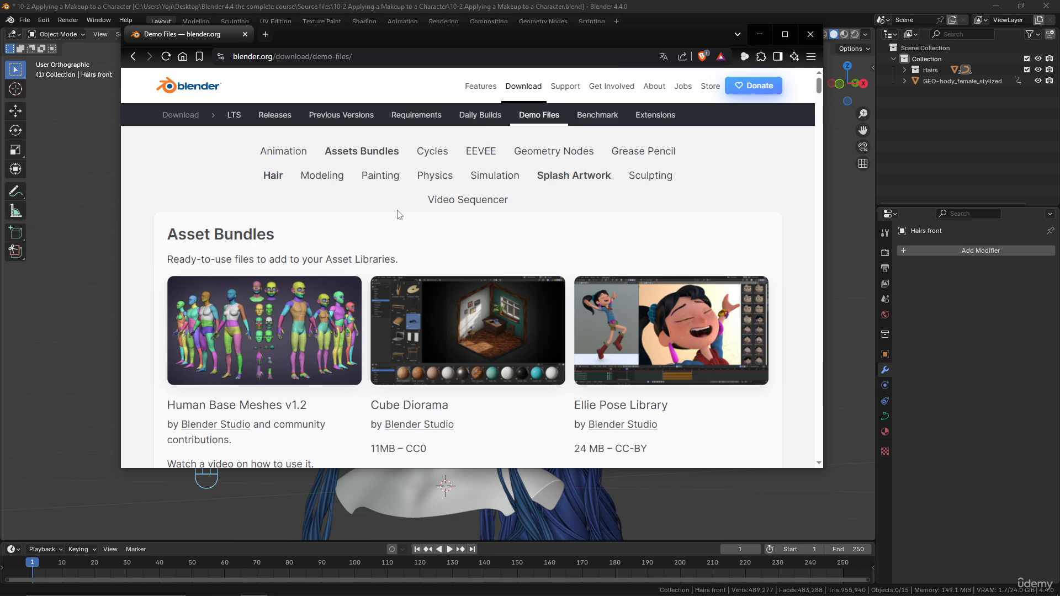
pyautogui.click(760, 34)
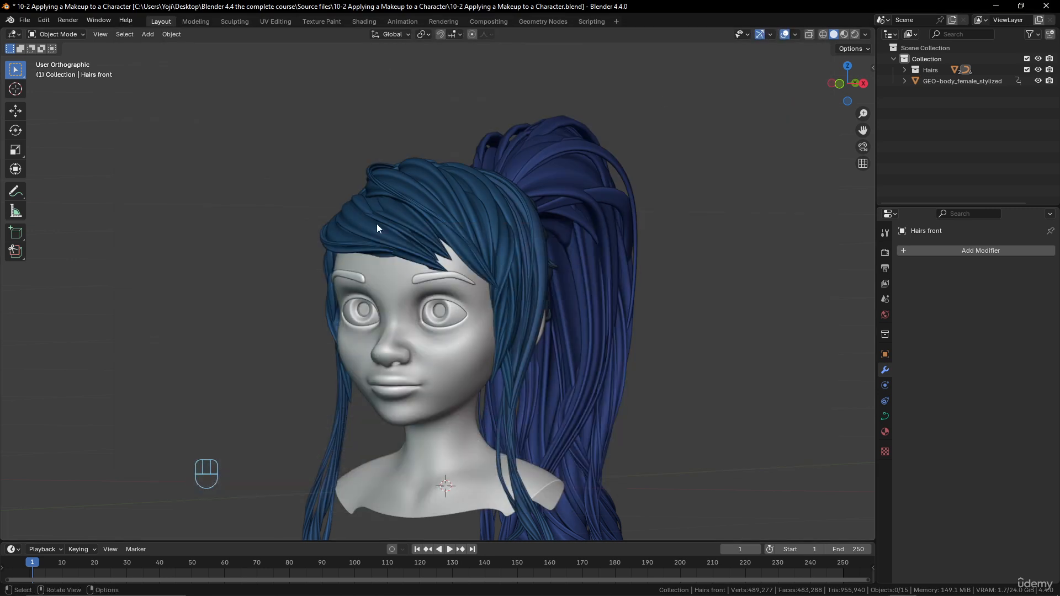
pyautogui.scroll(-2, 497, 309)
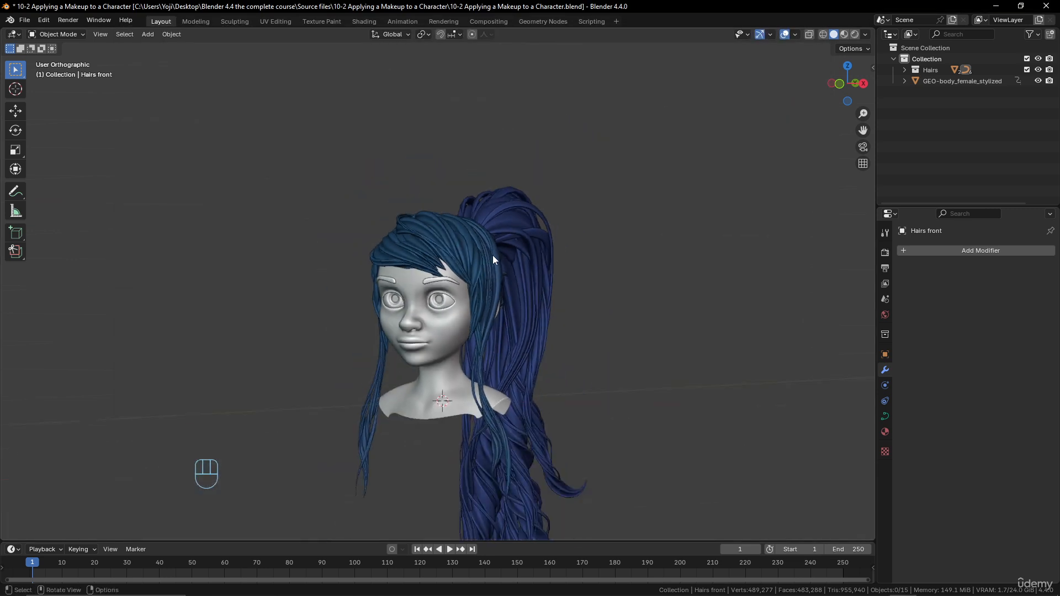
pyautogui.moveTo(479, 263); pyautogui.dragTo(371, 276, button='middle')
pyautogui.moveTo(524, 298); pyautogui.dragTo(535, 326, button='middle')
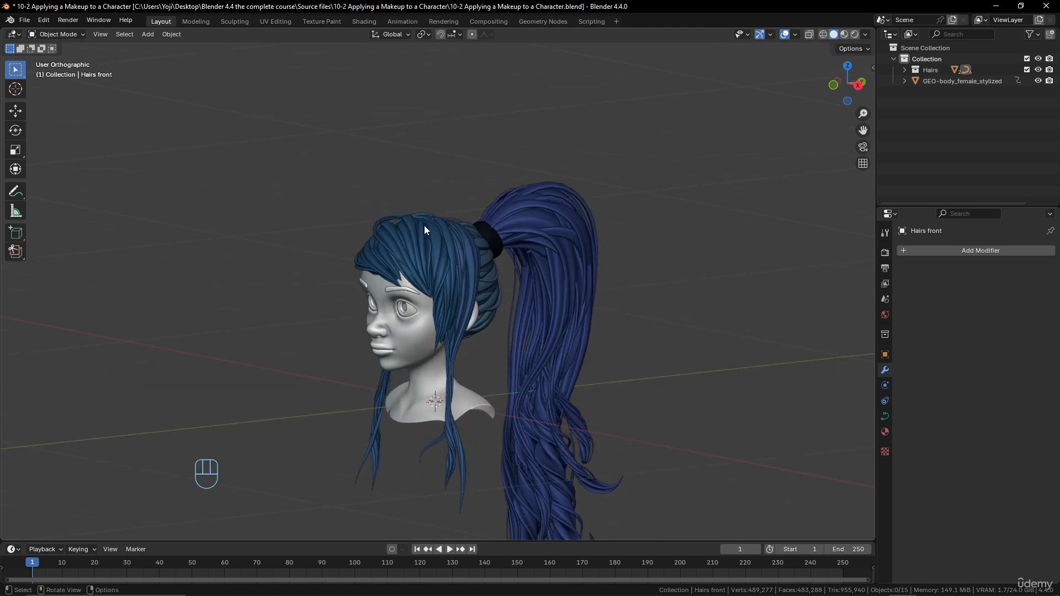
# - Examine the curves of the front hair, ponytail and back hair objects in Edit Mode, returning to Object Mode after each
pyautogui.click(409, 223)
pyautogui.press('Tab')
pyautogui.moveTo(433, 228); pyautogui.dragTo(504, 253, button='middle')
pyautogui.press('Tab')
pyautogui.click(628, 232)
pyautogui.press('Tab')
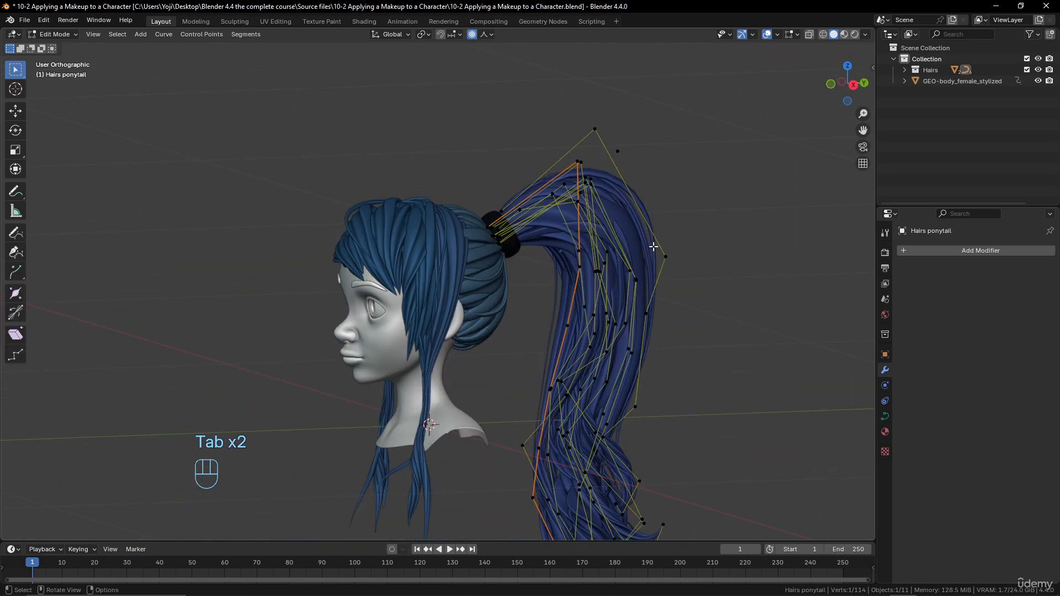
pyautogui.moveTo(628, 232); pyautogui.dragTo(626, 247, button='middle')
pyautogui.scroll(-1, 626, 248)
pyautogui.scroll(2, 634, 257)
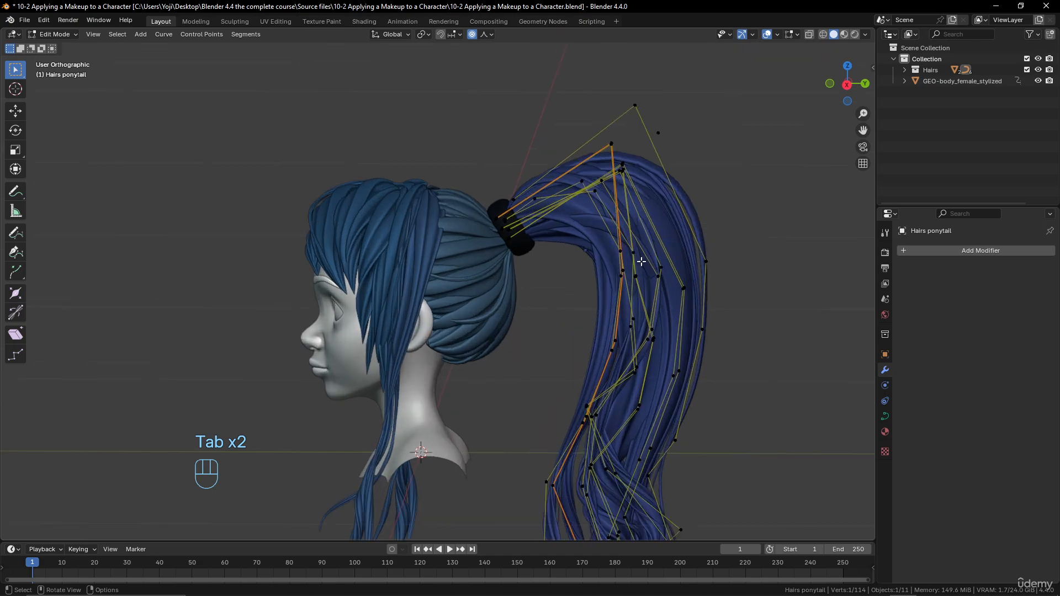
pyautogui.keyDown('shift'); pyautogui.moveTo(663, 278); pyautogui.dragTo(616, 265, button='middle'); pyautogui.keyUp('shift')
pyautogui.scroll(1, 610, 256)
pyautogui.scroll(-1, 609, 256)
pyautogui.moveTo(608, 302)
pyautogui.mouseDown(button='middle')
pyautogui.moveTo(639, 320)
pyautogui.moveTo(616, 303)
pyautogui.mouseUp(button='middle')
pyautogui.scroll(-3, 635, 327)
pyautogui.scroll(2, 607, 298)
pyautogui.moveTo(570, 274); pyautogui.dragTo(553, 267, button='middle')
pyautogui.press('Tab')
pyautogui.click(433, 212)
pyautogui.press('Tab')
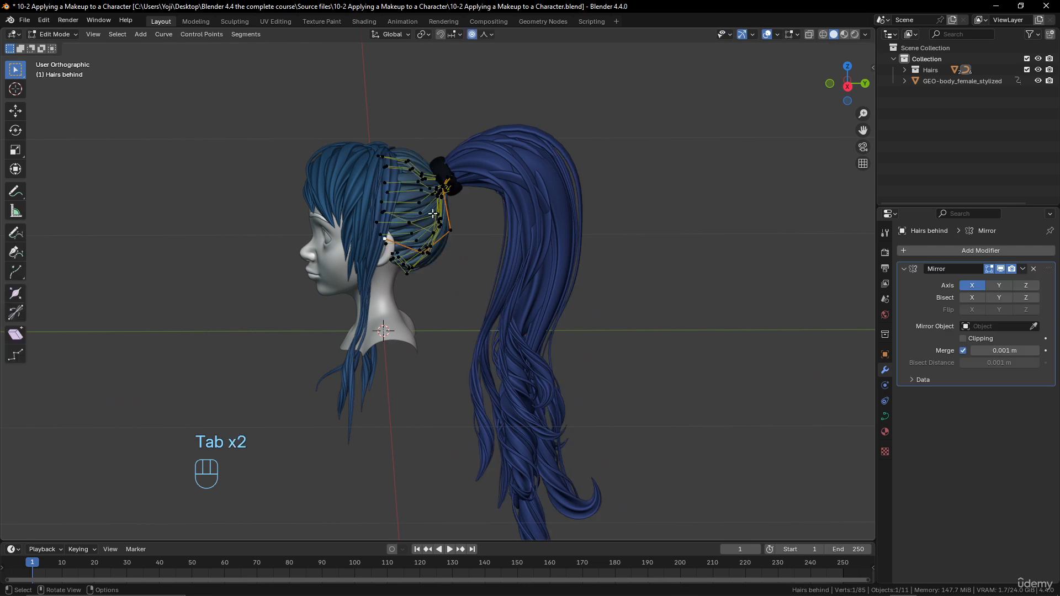
pyautogui.press('Tab')
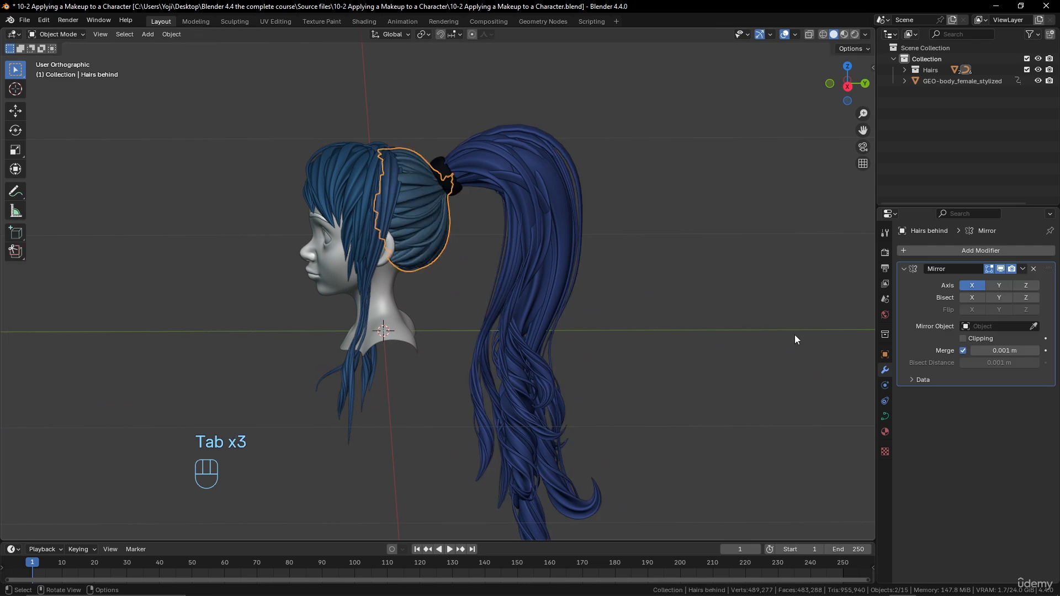
# - Show the material settings of the back hair object
pyautogui.click(885, 431)
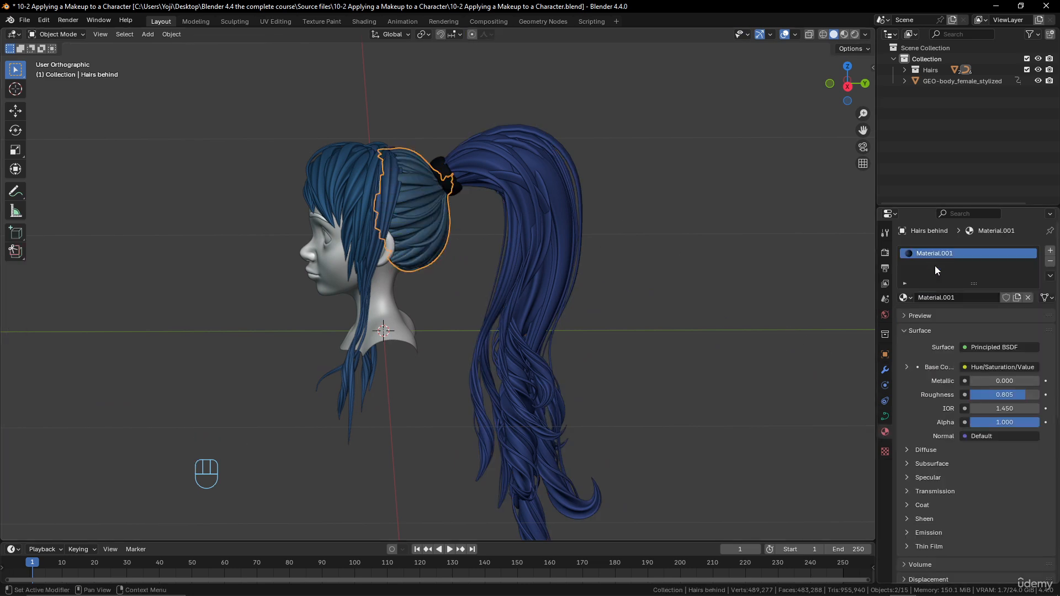
pyautogui.moveTo(533, 254); pyautogui.dragTo(549, 250, button='middle')
pyautogui.scroll(2, 549, 251)
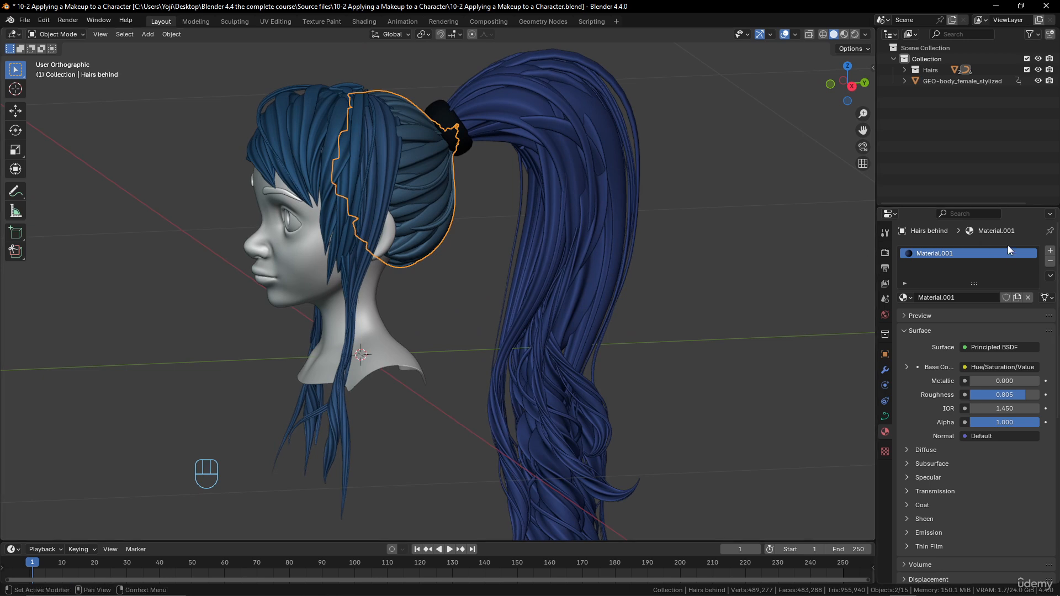
pyautogui.scroll(-2, 508, 232)
pyautogui.moveTo(466, 232); pyautogui.dragTo(469, 233, button='middle')
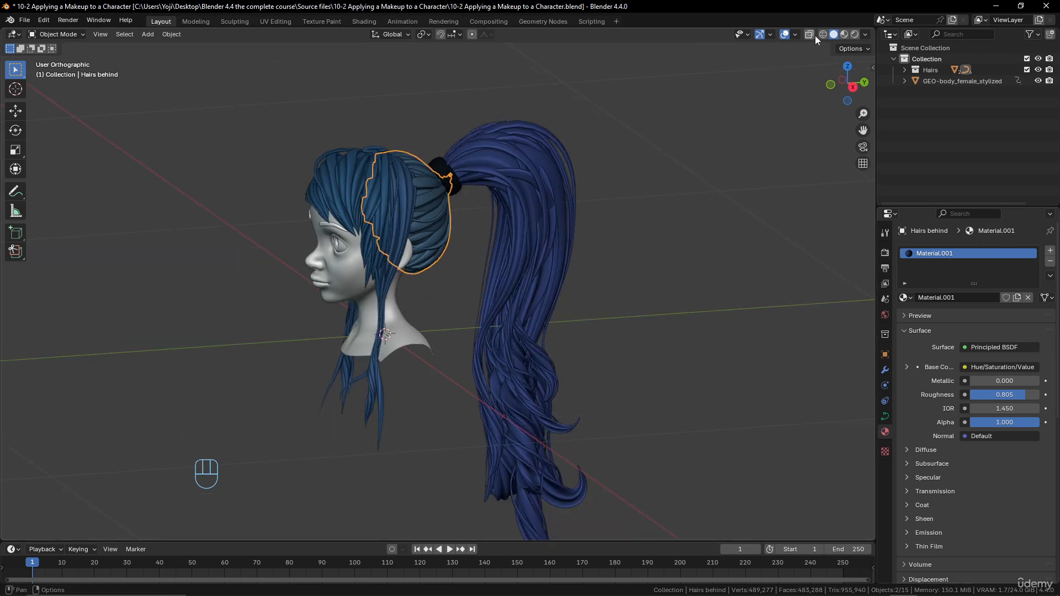
# - Switch the viewport to Material Preview shading and deselect everything to inspect the hair and face colours
pyautogui.click(844, 35)
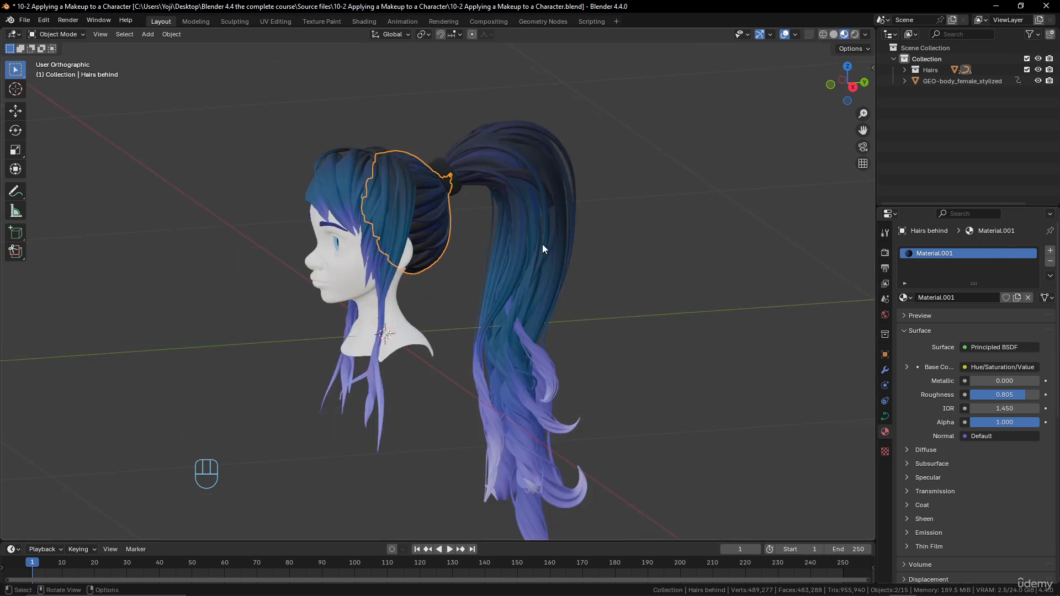
pyautogui.scroll(-2, 542, 245)
pyautogui.moveTo(542, 244)
pyautogui.mouseDown(button='middle')
pyautogui.moveTo(558, 246)
pyautogui.moveTo(363, 255)
pyautogui.moveTo(431, 247)
pyautogui.mouseUp(button='middle')
pyautogui.hotkey('alt', 'a')
pyautogui.scroll(3, 499, 252)
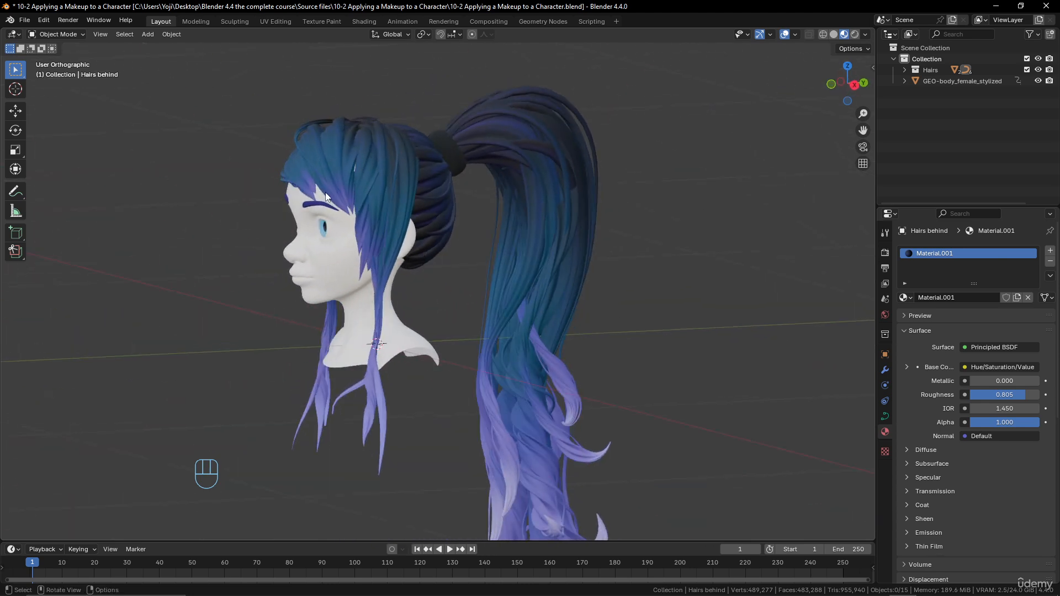
pyautogui.moveTo(334, 166); pyautogui.dragTo(406, 161, button='middle')
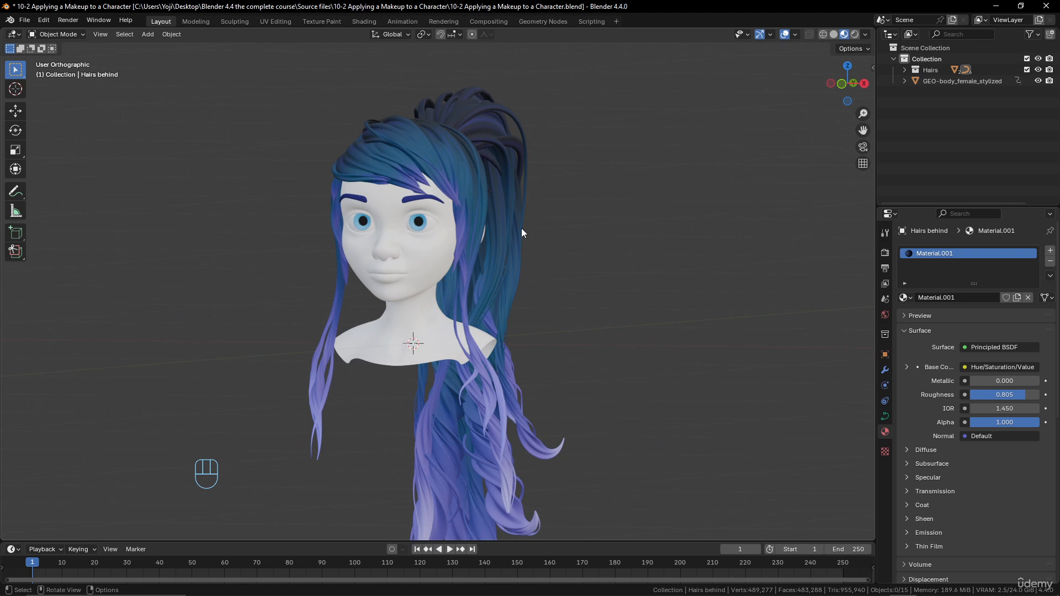
pyautogui.moveTo(519, 225); pyautogui.dragTo(396, 157, button='middle')
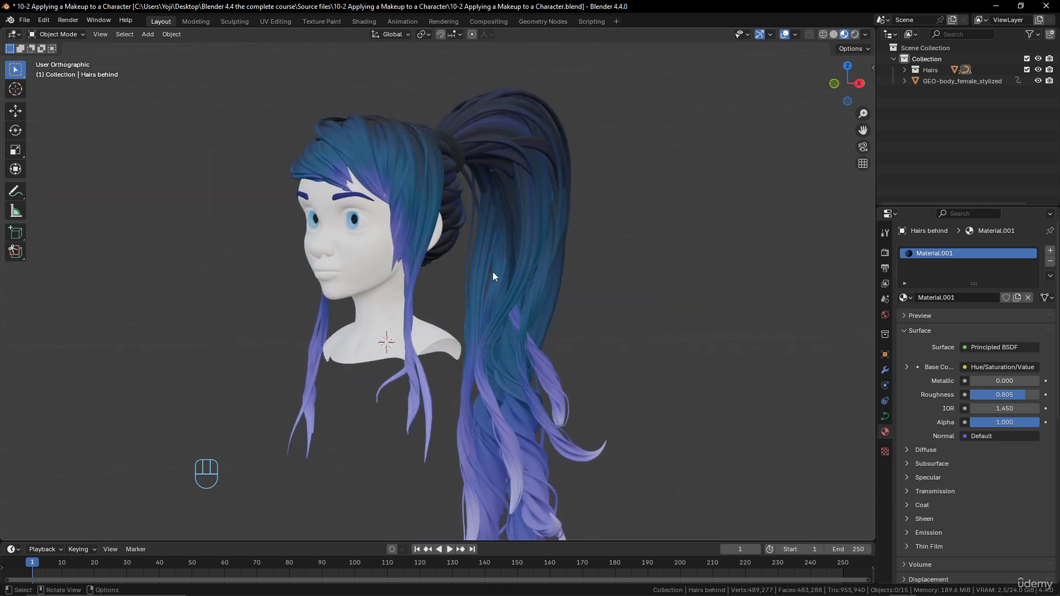
pyautogui.moveTo(493, 272); pyautogui.dragTo(373, 286, button='middle')
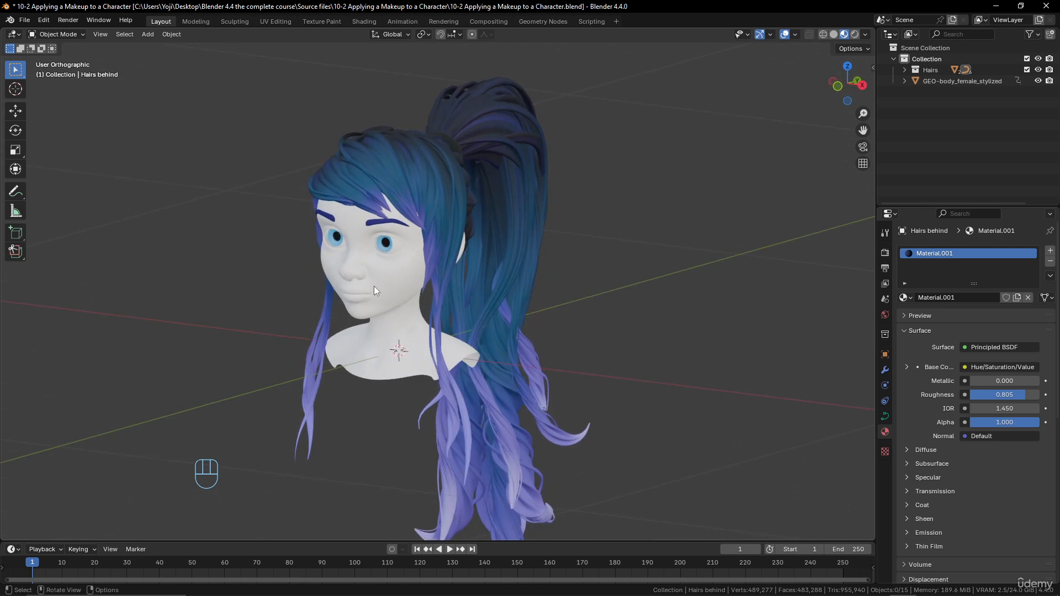
# - Select the female head mesh and open the Shading workspace, widening its image editor area
pyautogui.click(353, 293)
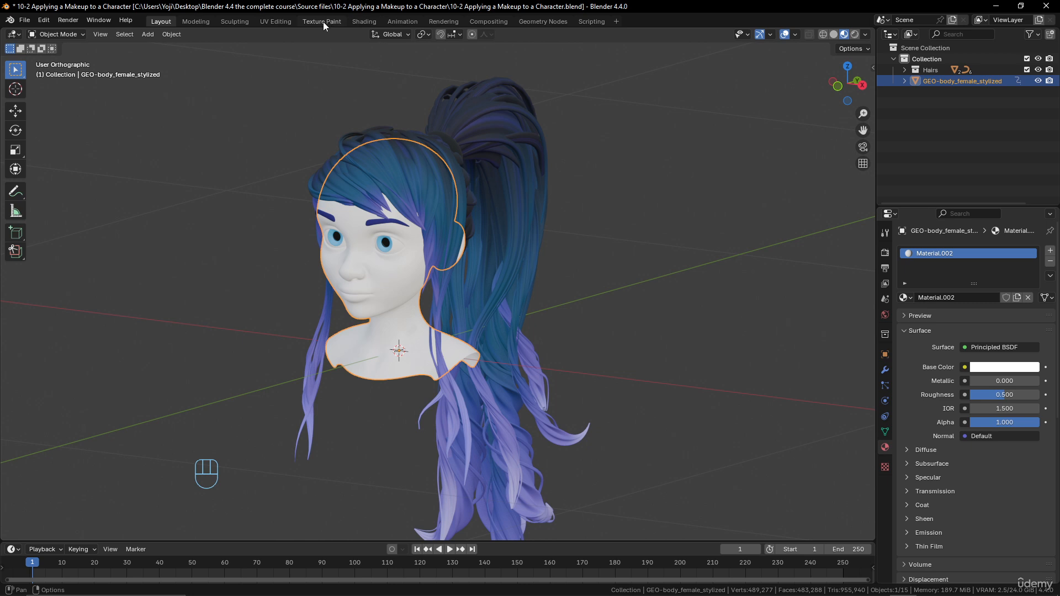
pyautogui.click(362, 21)
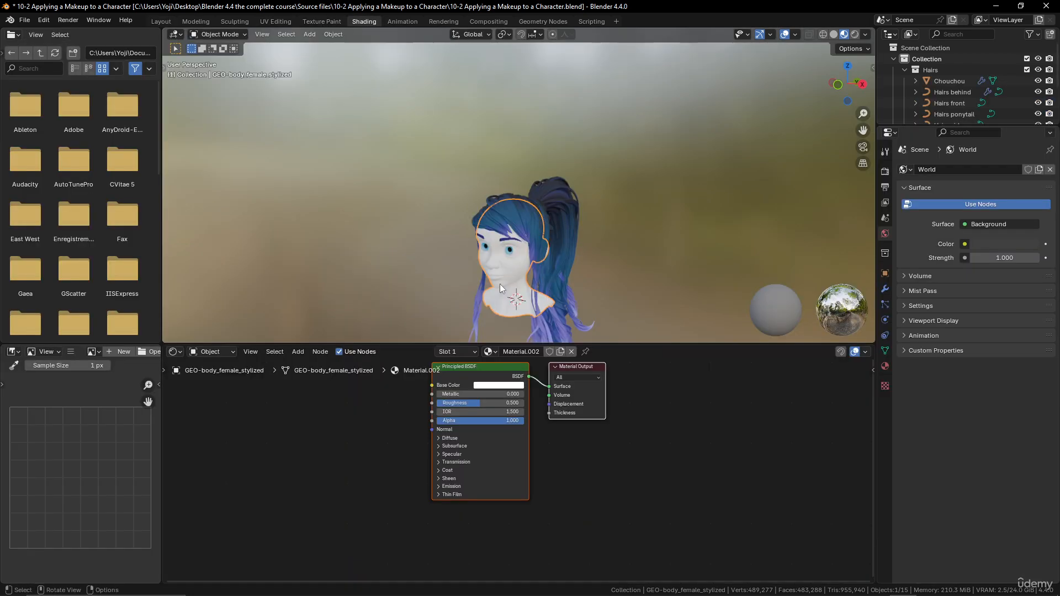
pyautogui.moveTo(406, 397); pyautogui.dragTo(569, 437, button='middle')
pyautogui.scroll(-1, 376, 430)
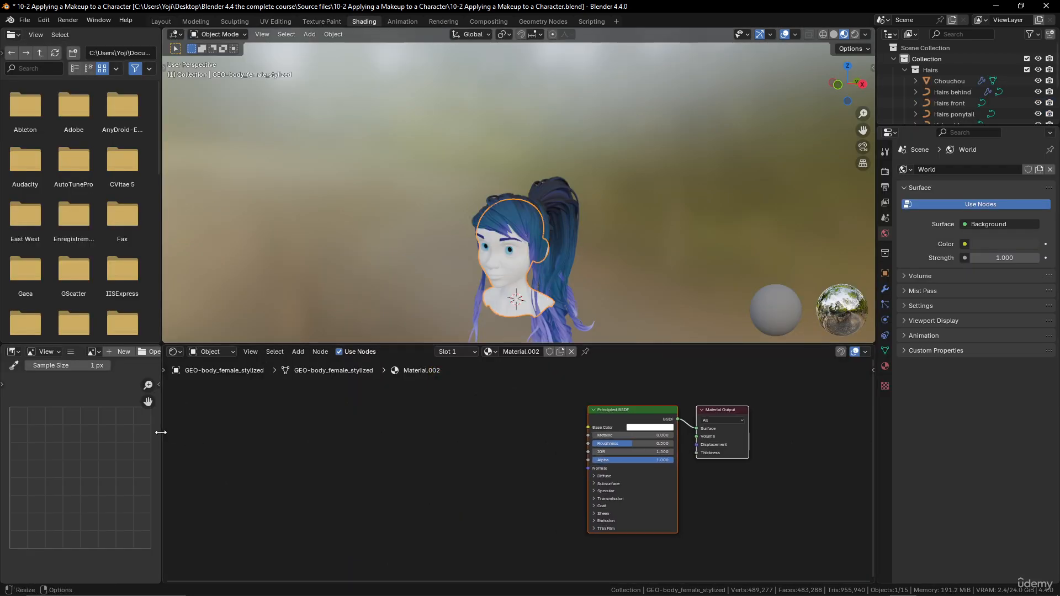
pyautogui.moveTo(162, 430); pyautogui.dragTo(366, 439)
# - Start a new image named makeup with a width and height of 2048 px
pyautogui.click(162, 354)
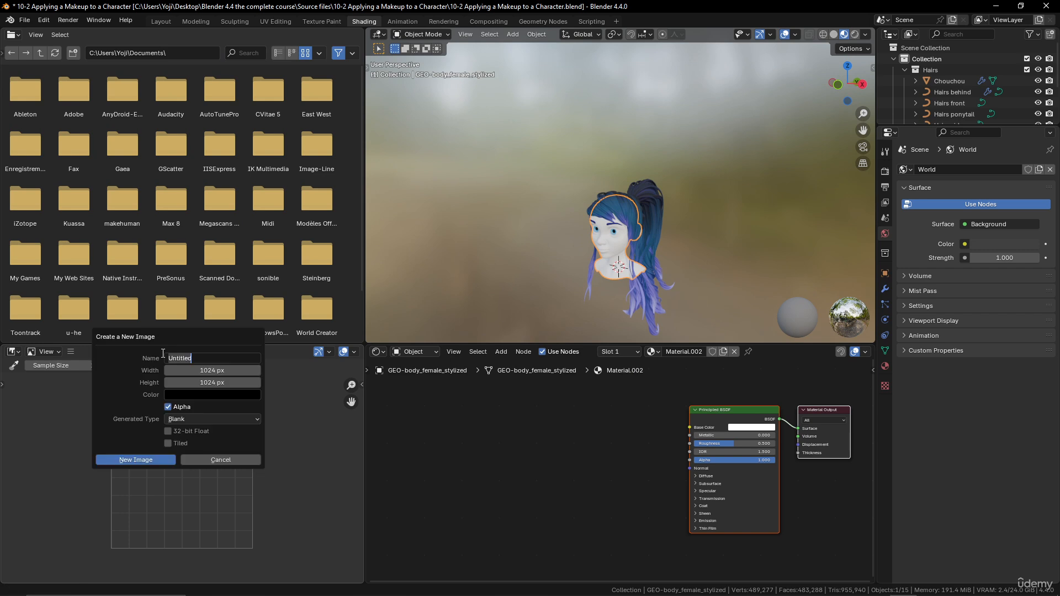
pyautogui.moveTo(230, 361); pyautogui.dragTo(164, 359)
pyautogui.write('makeup')
pyautogui.click(216, 369)
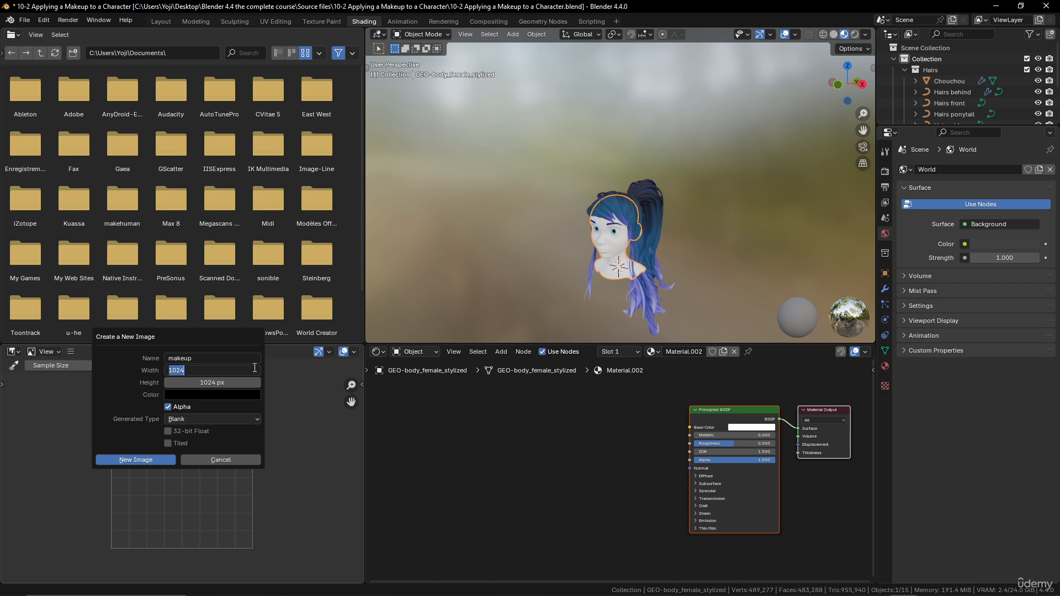
pyautogui.write('2048')
pyautogui.press('Return')
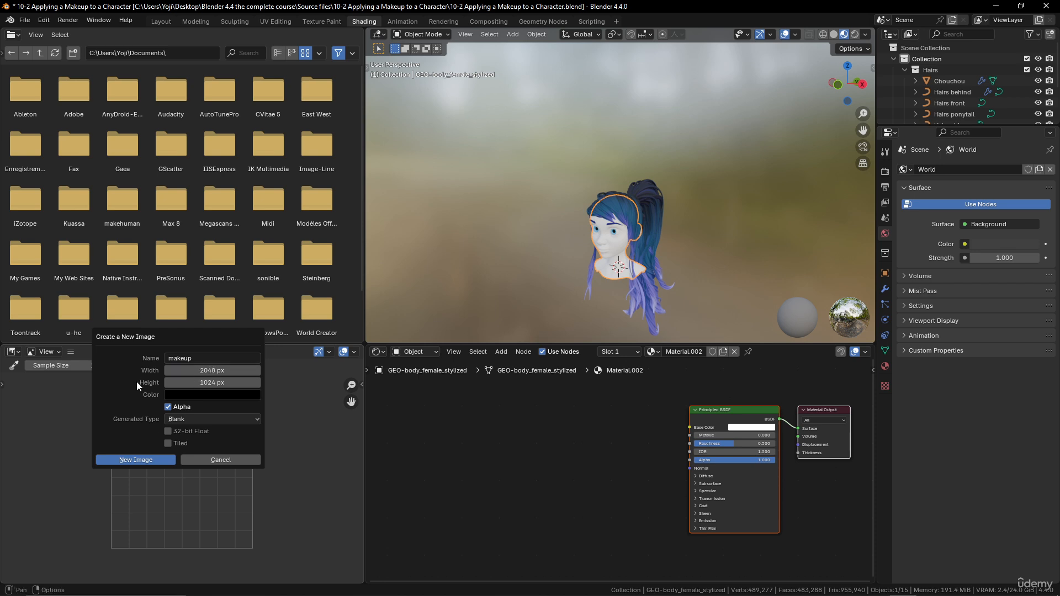
pyautogui.click(220, 382)
pyautogui.write('2048')
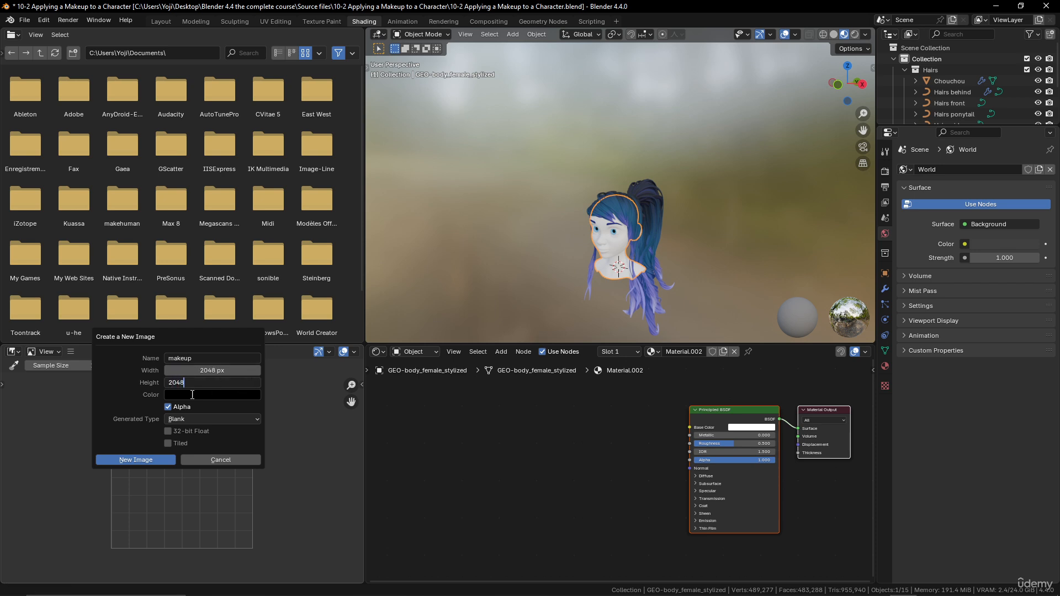
pyautogui.press('Return')
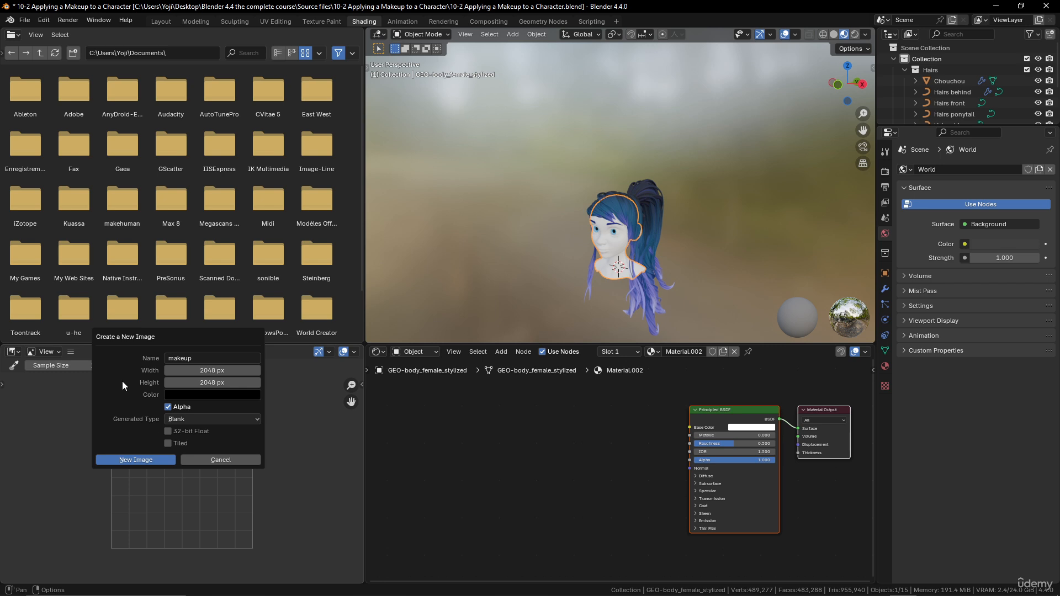
# - Set the new image's fill colour to a light salmon pink skin tone and create the image
pyautogui.click(224, 394)
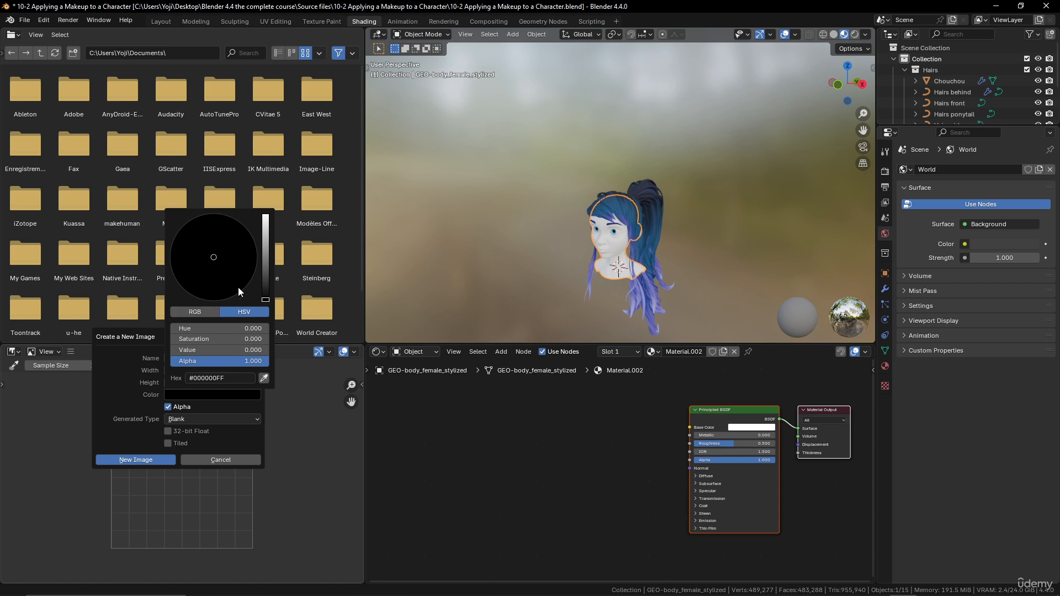
pyautogui.moveTo(264, 301); pyautogui.dragTo(266, 216)
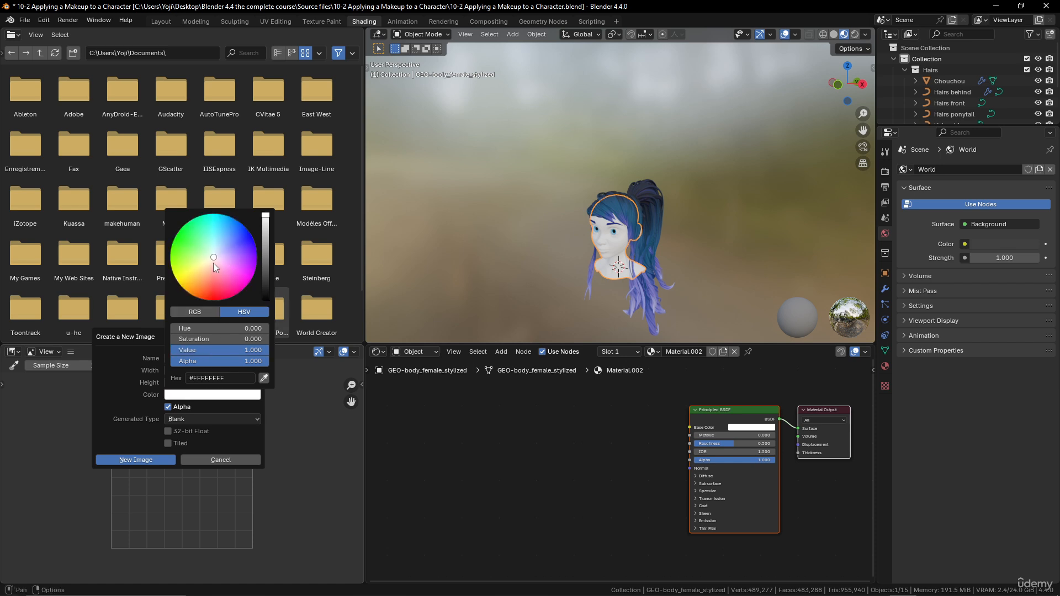
pyautogui.moveTo(213, 263); pyautogui.dragTo(210, 272)
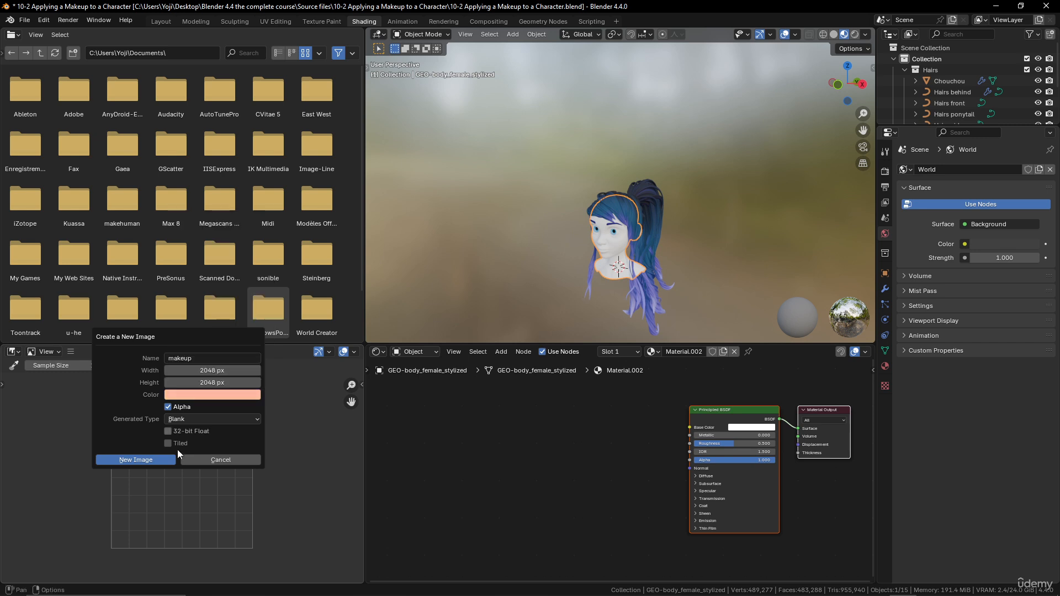
pyautogui.click(130, 461)
pyautogui.scroll(-9, 192, 453)
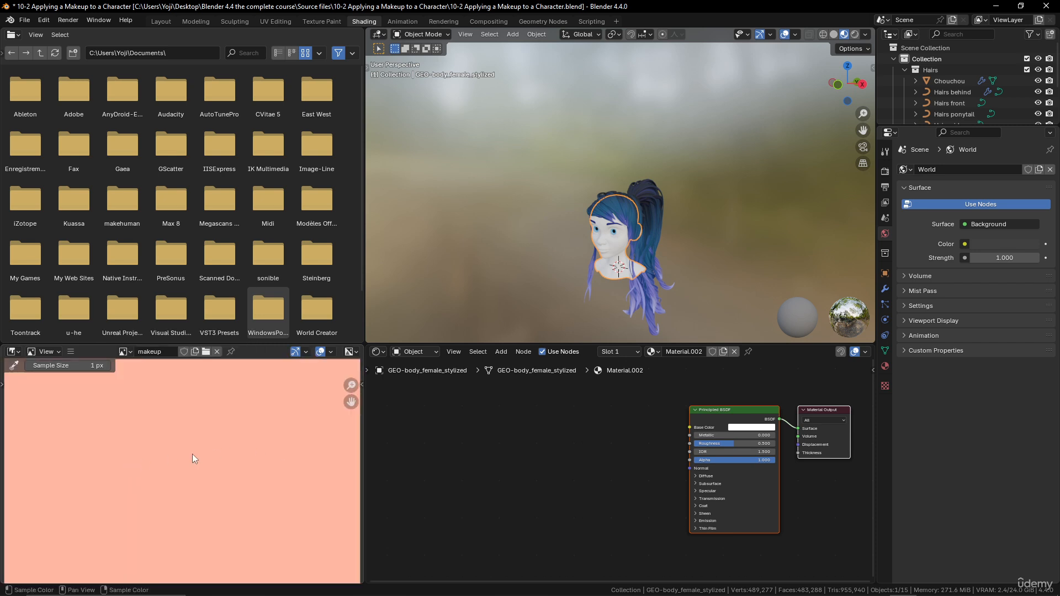
pyautogui.scroll(1, 193, 459)
# - Add the makeup image as a texture node in the head's material and connect its Color to the Principled BSDF Base Color
pyautogui.moveTo(137, 356); pyautogui.dragTo(515, 456)
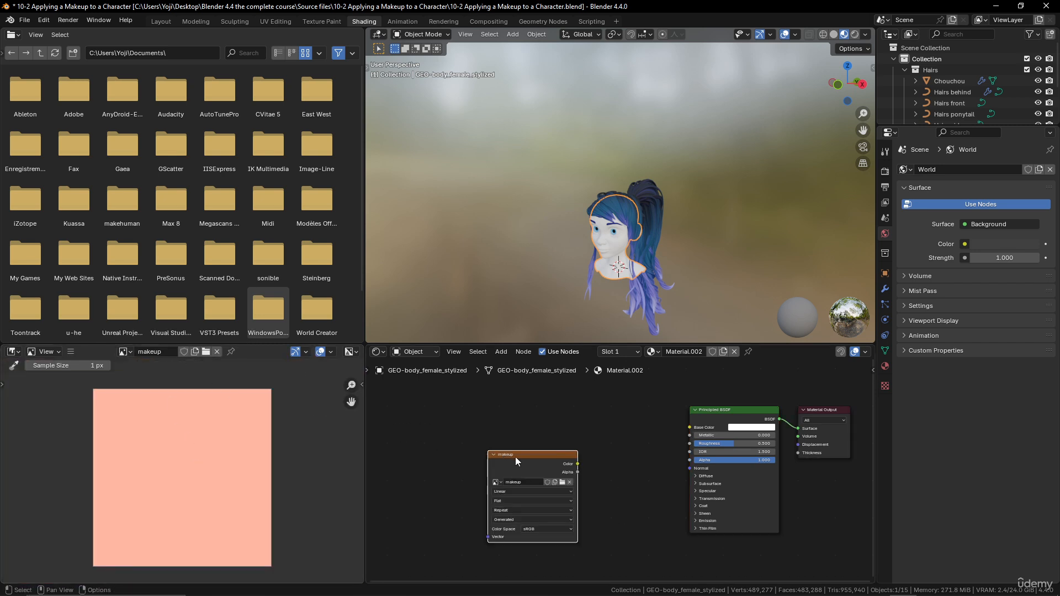
pyautogui.moveTo(578, 464); pyautogui.dragTo(698, 428)
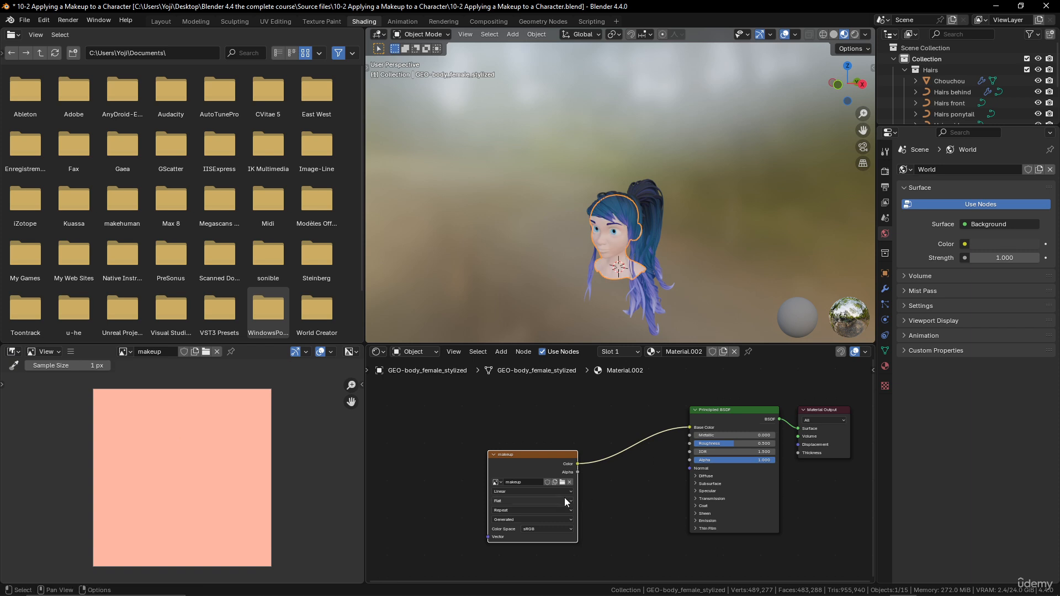
pyautogui.scroll(4, 605, 264)
pyautogui.moveTo(605, 262); pyautogui.dragTo(607, 298, button='middle')
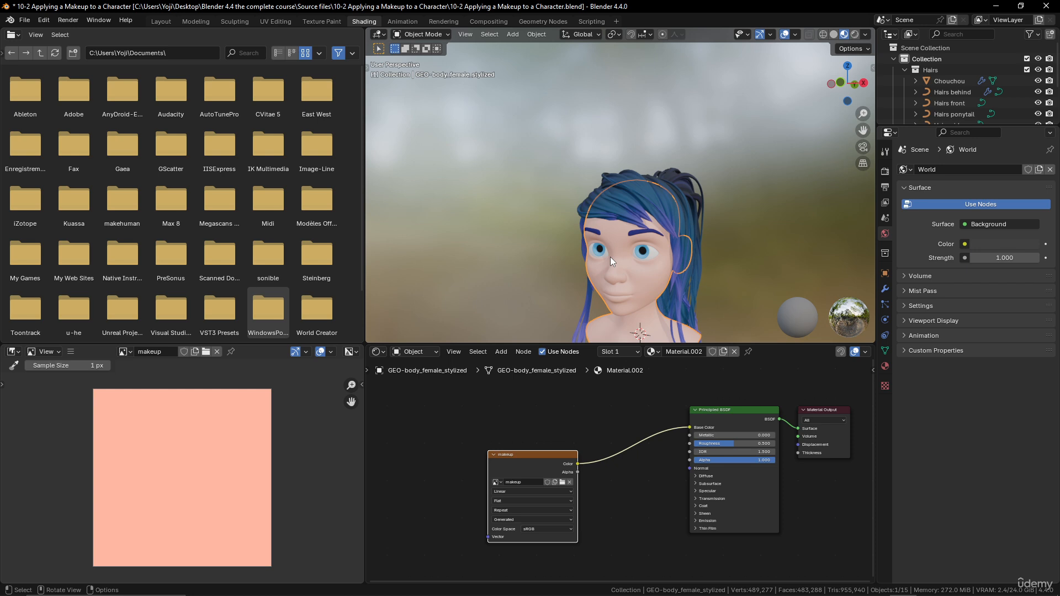
# - Open the Texture Paint workspace and display the head in Material Preview shading from the front
pyautogui.click(322, 21)
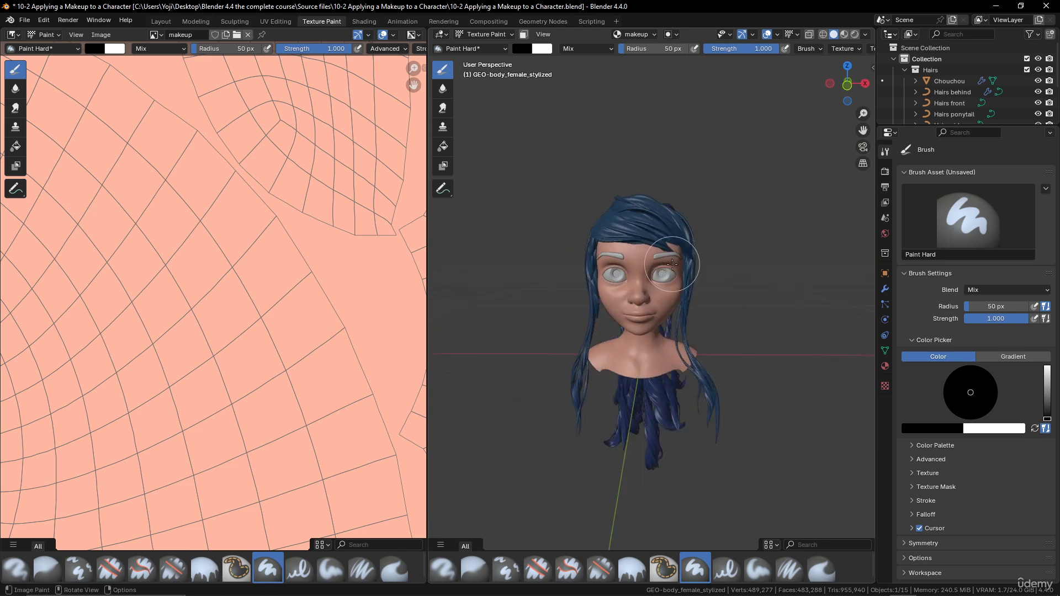
pyautogui.scroll(3, 672, 264)
pyautogui.moveTo(672, 264); pyautogui.dragTo(640, 263, button='middle')
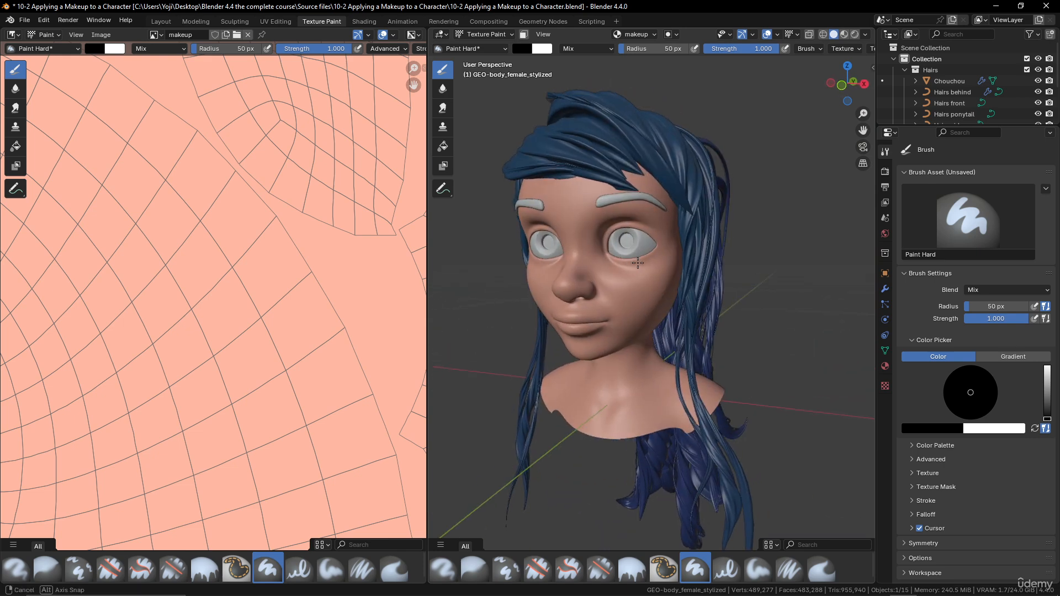
pyautogui.click(845, 34)
pyautogui.moveTo(558, 273); pyautogui.dragTo(680, 275, button='middle')
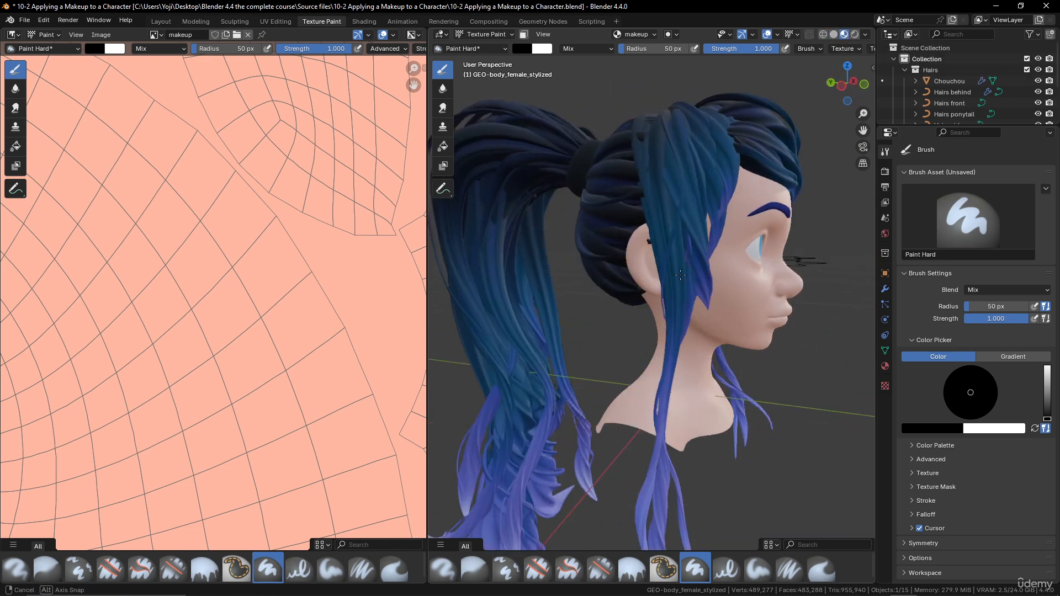
pyautogui.press('KP_1')
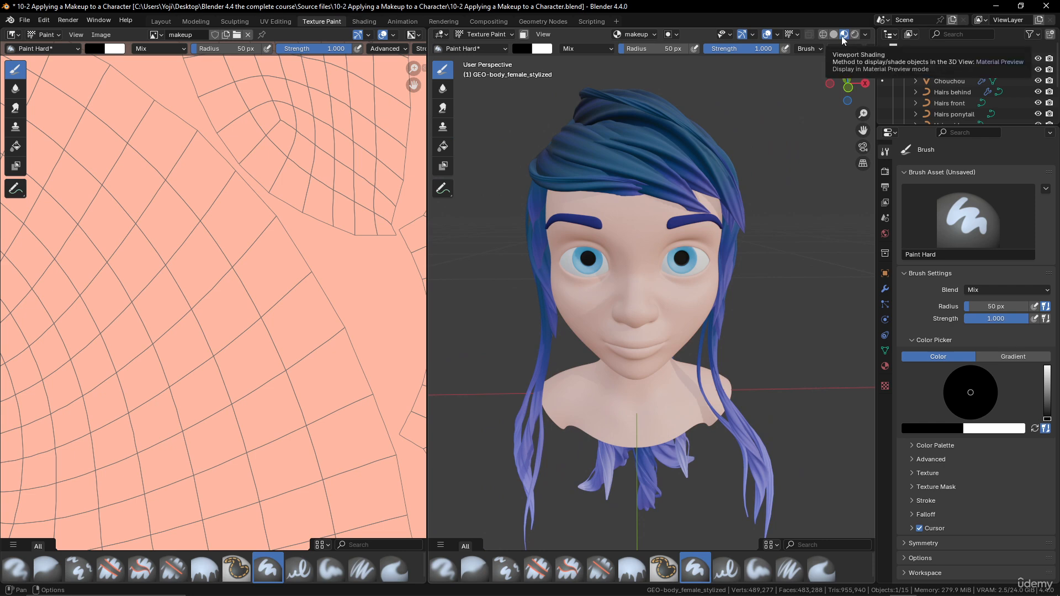
# - Switch the 3D view to Solid shading and view the head's face from the front
pyautogui.moveTo(639, 173); pyautogui.dragTo(655, 289, button='middle')
pyautogui.scroll(5, 615, 198)
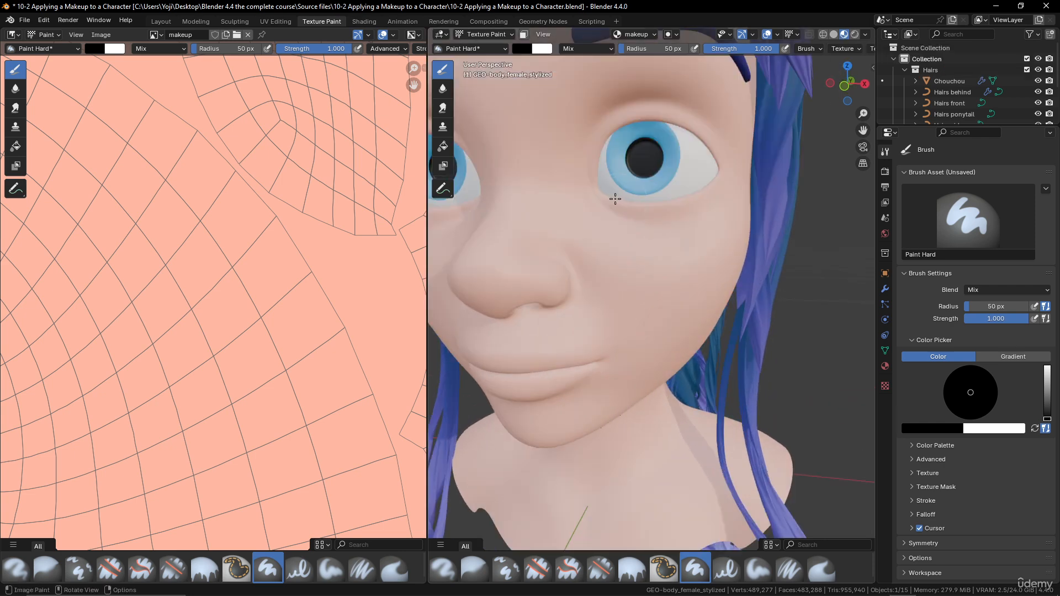
pyautogui.scroll(-5, 638, 157)
pyautogui.moveTo(651, 169)
pyautogui.mouseDown(button='middle')
pyautogui.moveTo(659, 178)
pyautogui.moveTo(626, 169)
pyautogui.moveTo(577, 178)
pyautogui.moveTo(640, 232)
pyautogui.moveTo(684, 249)
pyautogui.mouseUp(button='middle')
pyautogui.scroll(-4, 608, 220)
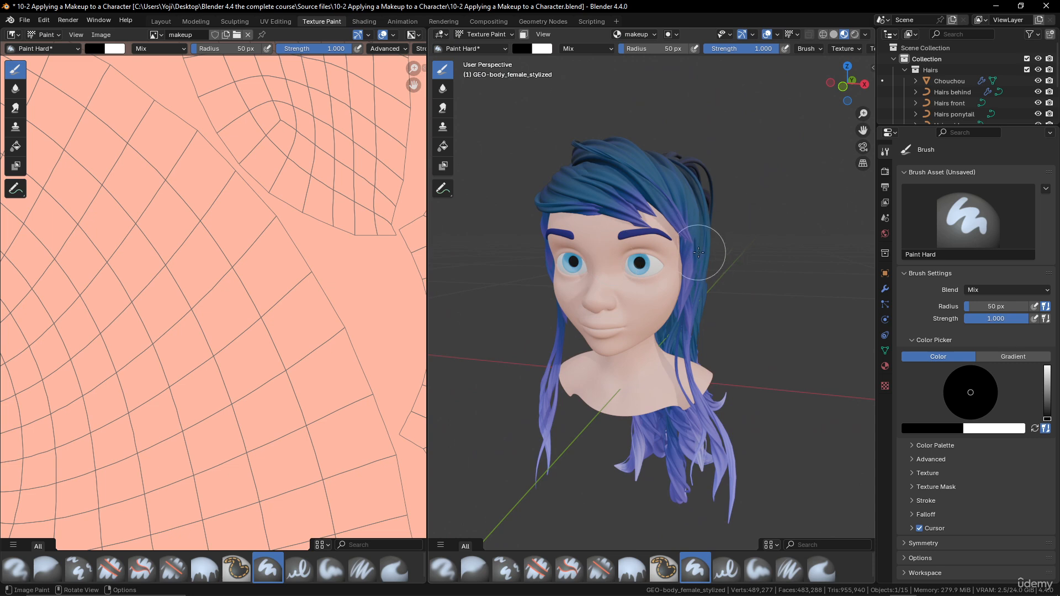
pyautogui.click(834, 34)
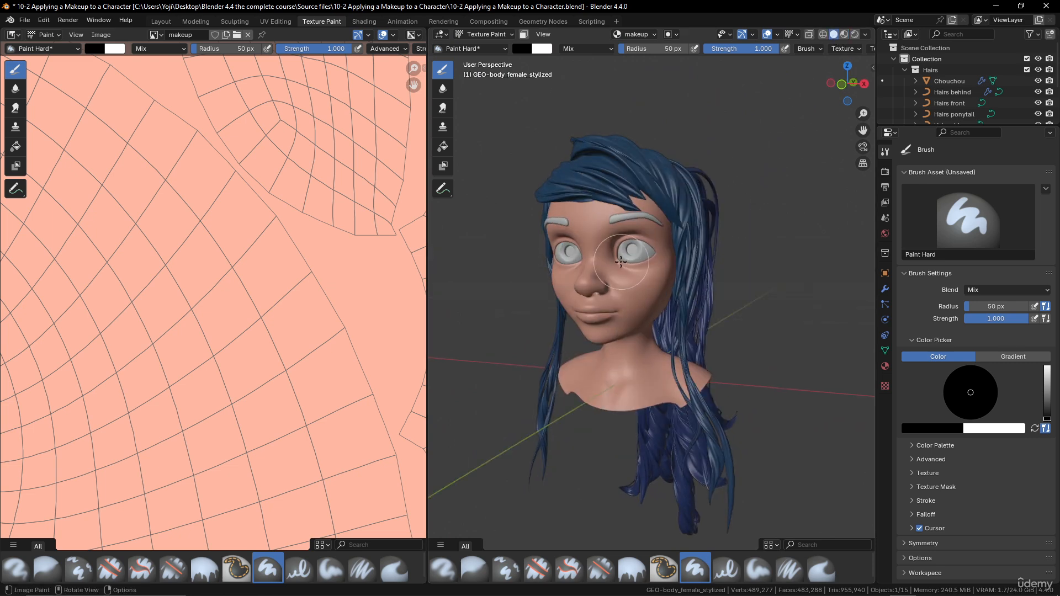
pyautogui.scroll(4, 620, 262)
pyautogui.moveTo(620, 262); pyautogui.dragTo(649, 278, button='middle')
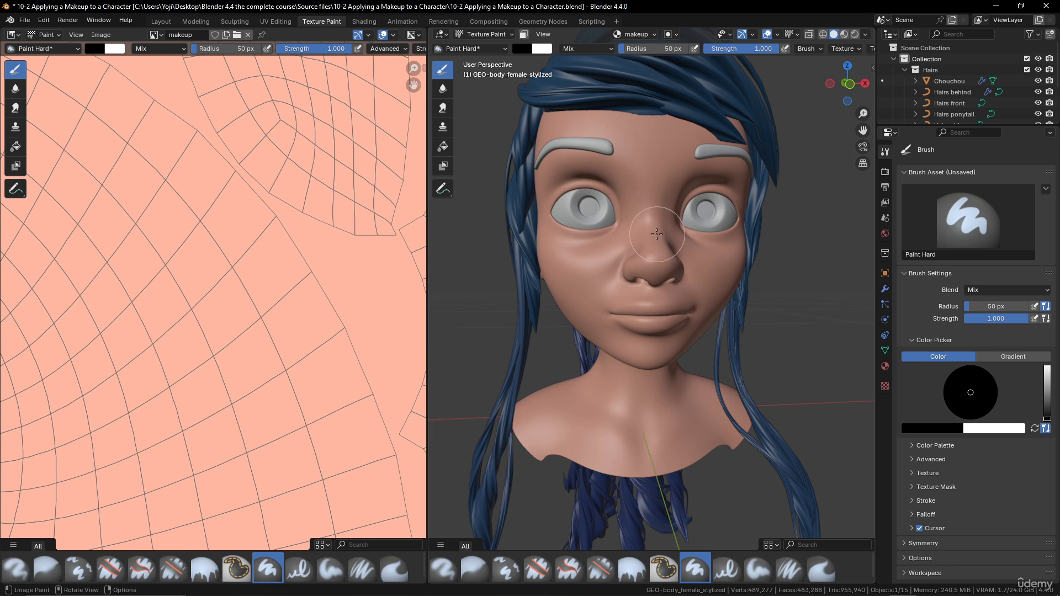
pyautogui.moveTo(653, 233); pyautogui.dragTo(666, 234, button='middle')
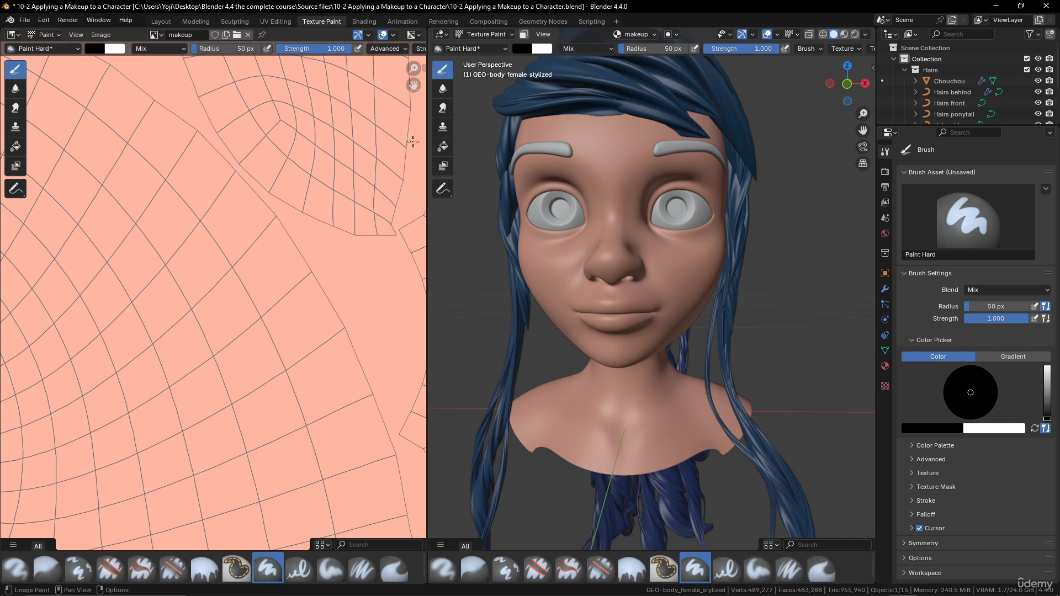
# - Set the Fill brush colour to white and fill the head's makeup texture with it
pyautogui.scroll(-6, 300, 255)
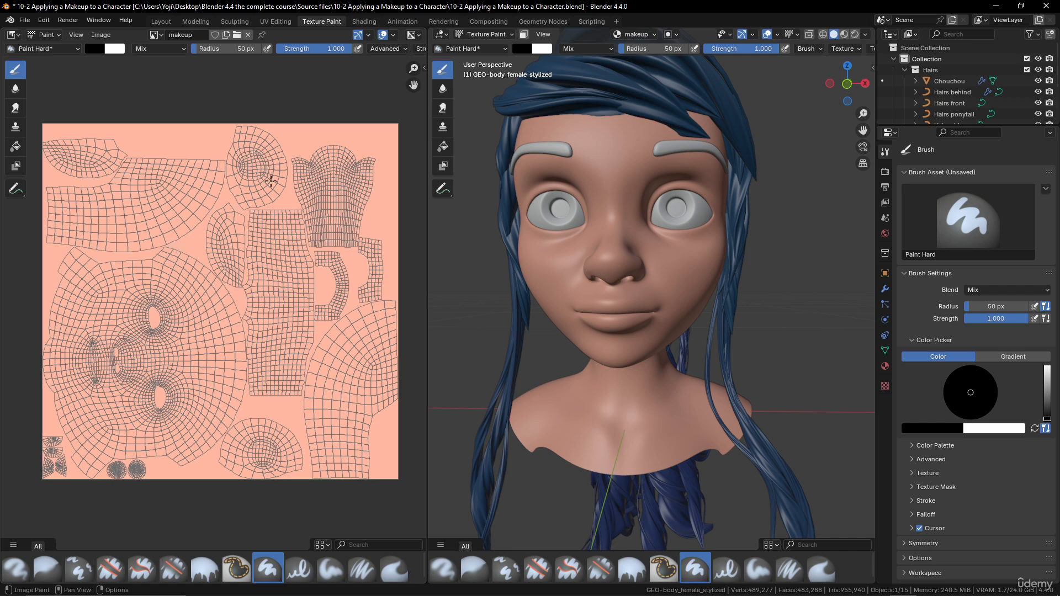
pyautogui.click(443, 147)
pyautogui.click(933, 417)
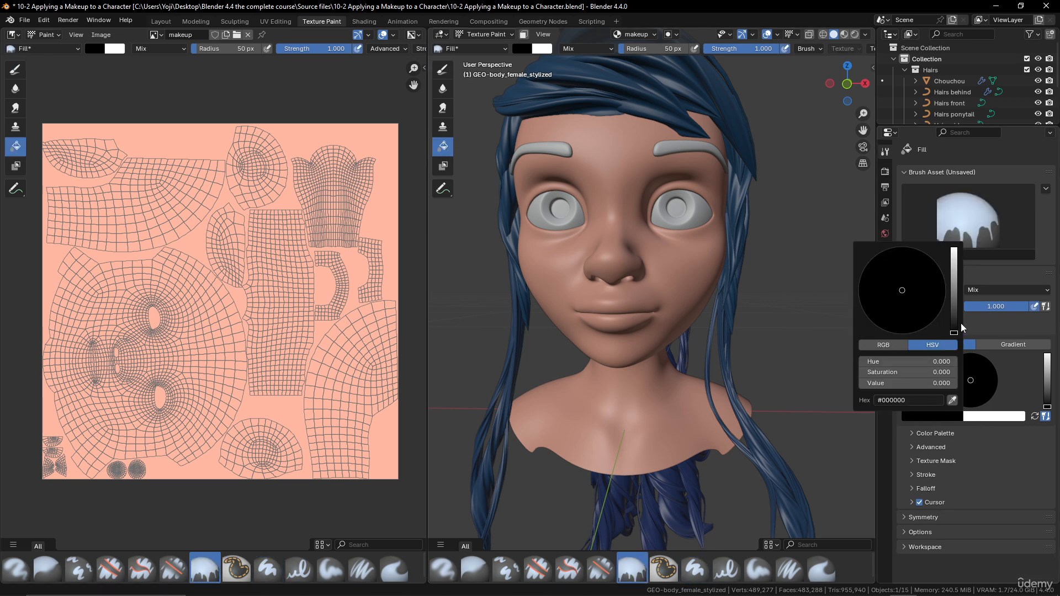
pyautogui.moveTo(954, 329); pyautogui.dragTo(954, 248)
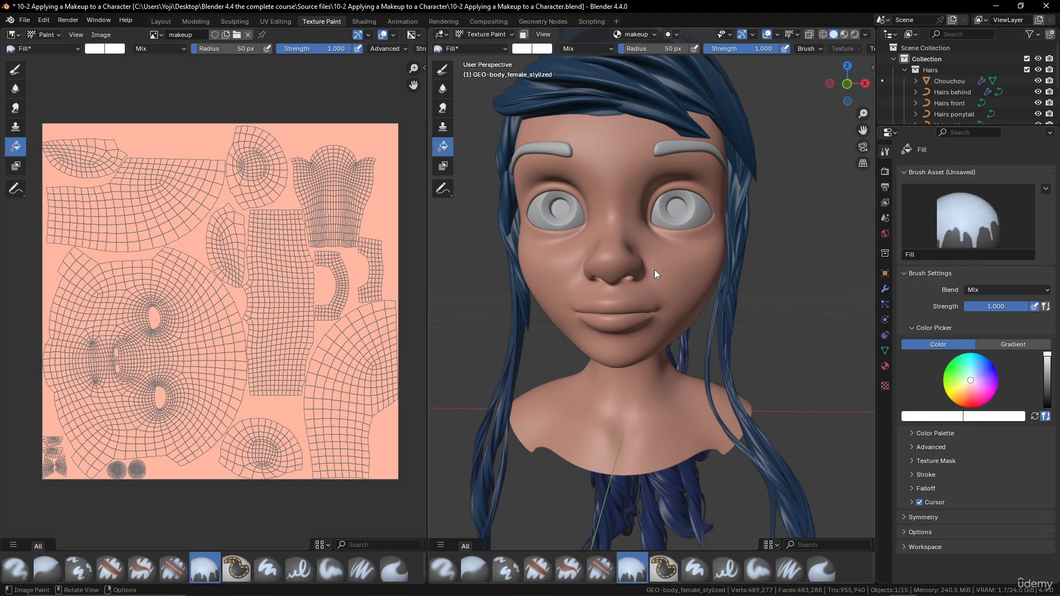
pyautogui.click(674, 292)
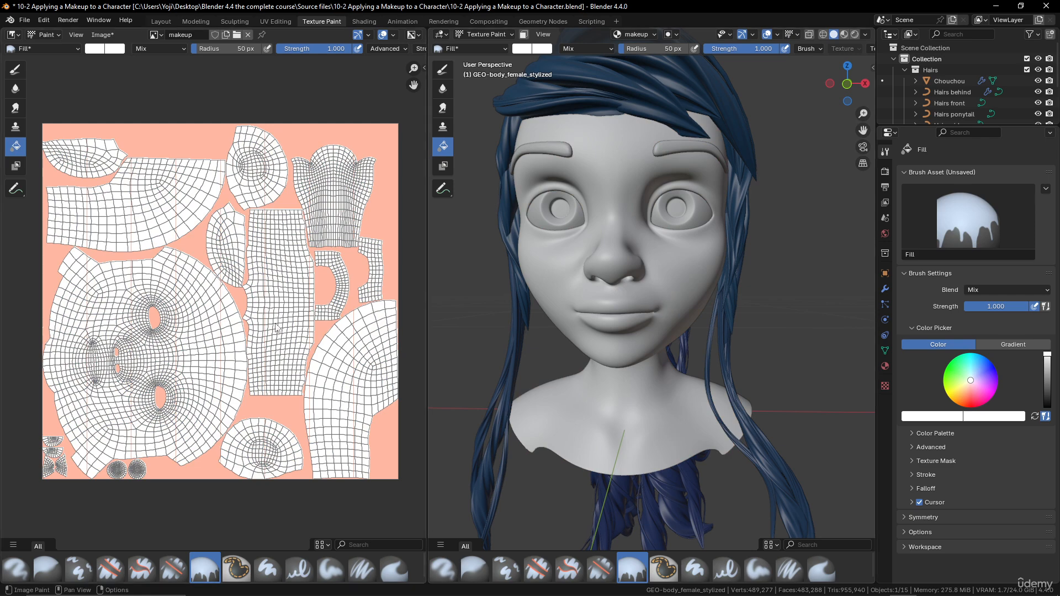
# - Undo the white fill on the head
pyautogui.scroll(5, 275, 327)
pyautogui.scroll(-3, 275, 326)
pyautogui.press('Home')
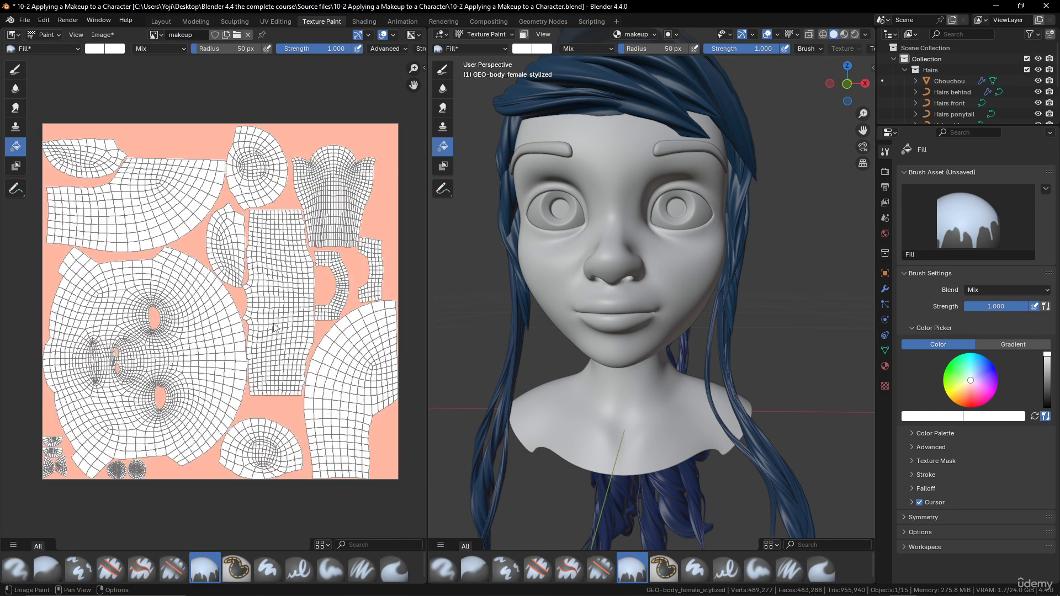
pyautogui.hotkey('ctrl', 'z')
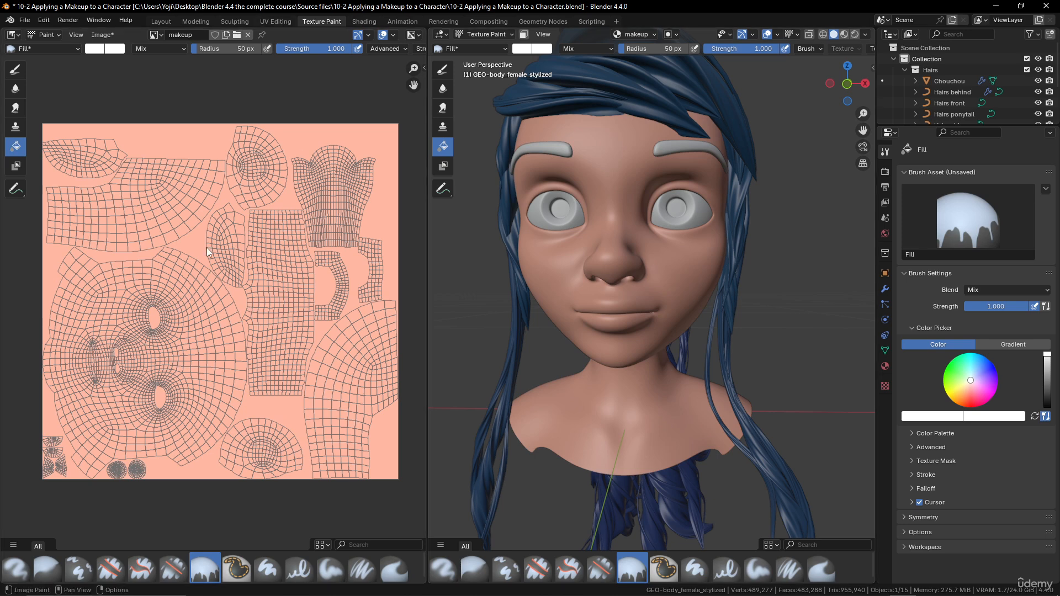
# - Fill the head with white again and inspect the seams between the UV islands
pyautogui.moveTo(213, 256)
pyautogui.mouseDown(button='middle')
pyautogui.moveTo(229, 251)
pyautogui.moveTo(216, 246)
pyautogui.mouseUp(button='middle')
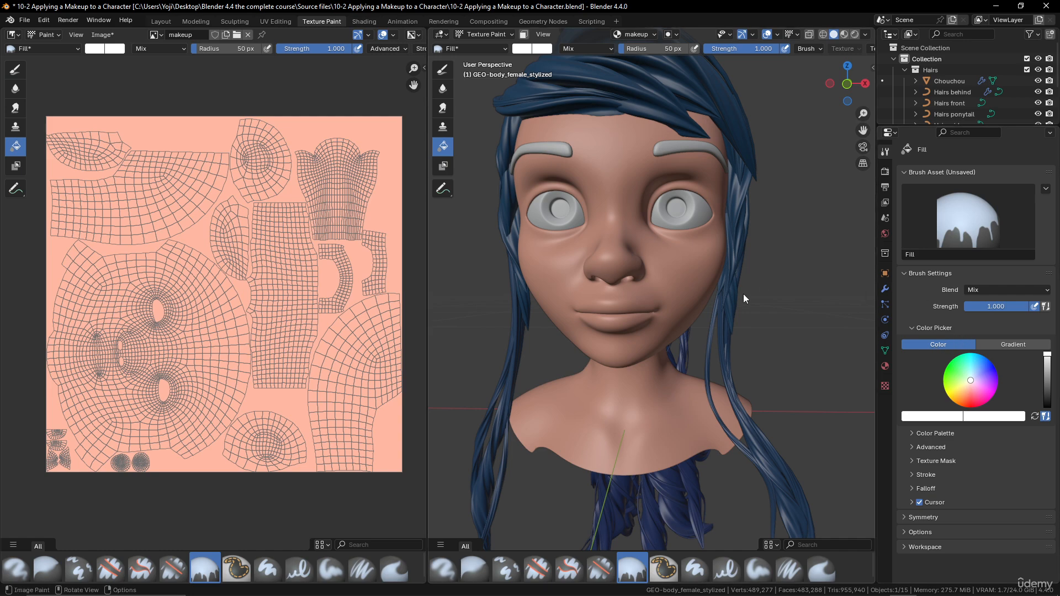
pyautogui.click(662, 261)
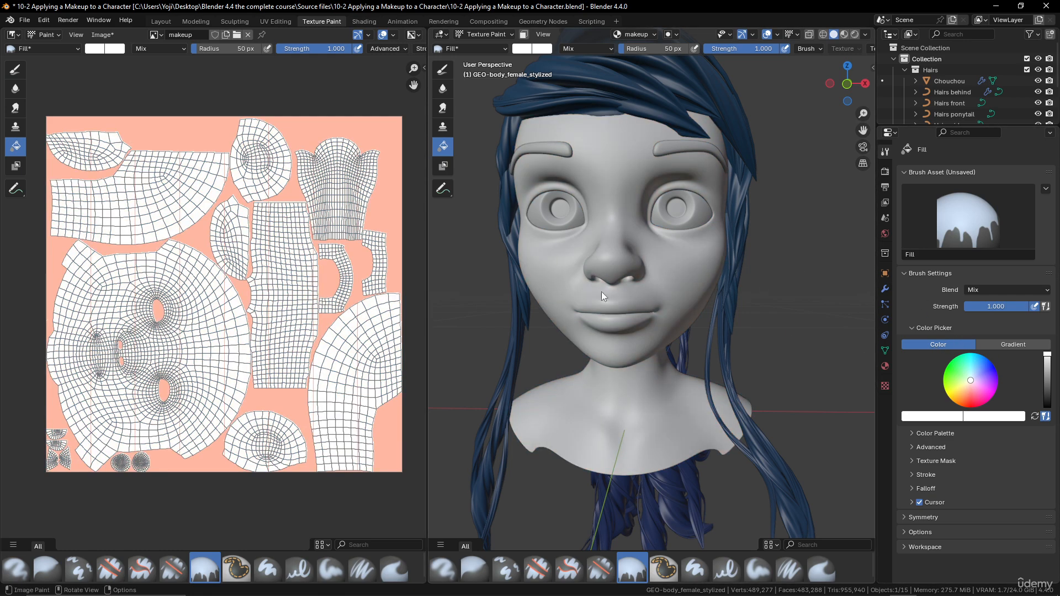
pyautogui.scroll(10, 251, 359)
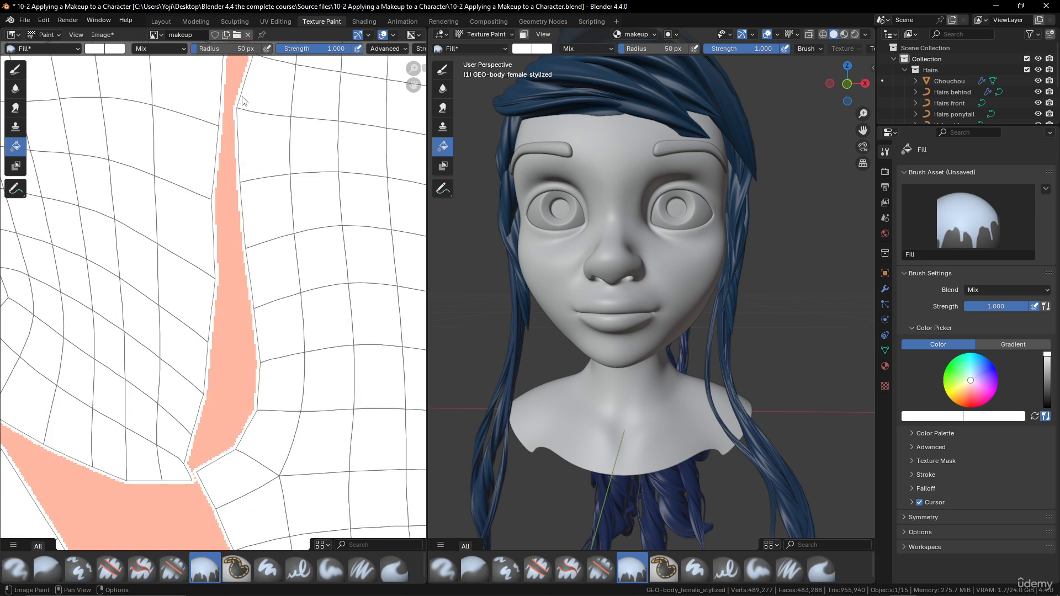
pyautogui.scroll(-2, 232, 471)
pyautogui.moveTo(235, 463); pyautogui.dragTo(214, 367, button='middle')
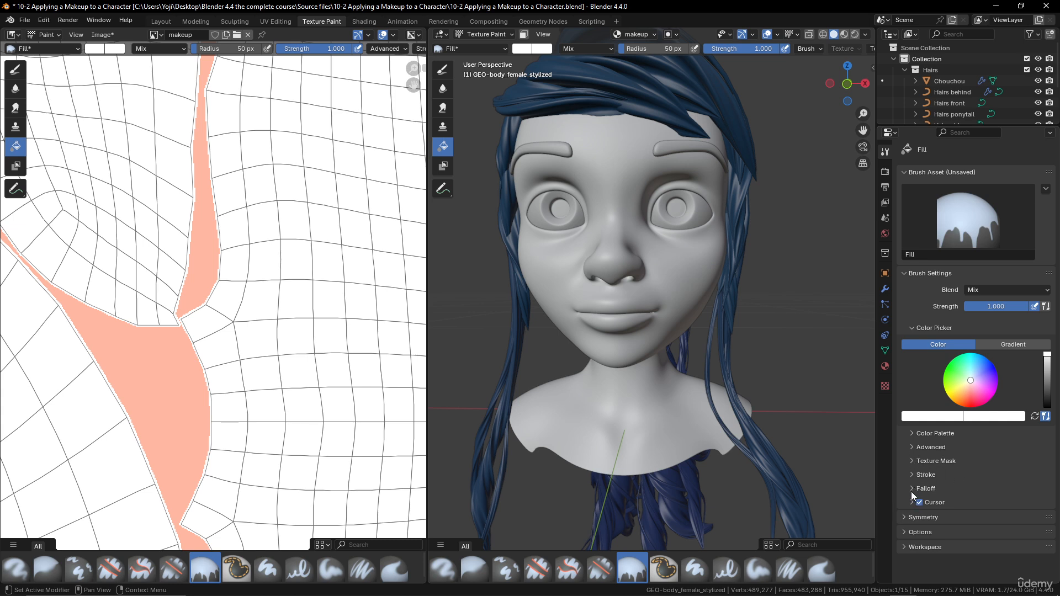
# - Set the texture painting Bleed option to 6 px
pyautogui.click(912, 447)
pyautogui.click(911, 447)
pyautogui.click(906, 533)
pyautogui.scroll(-2, 949, 499)
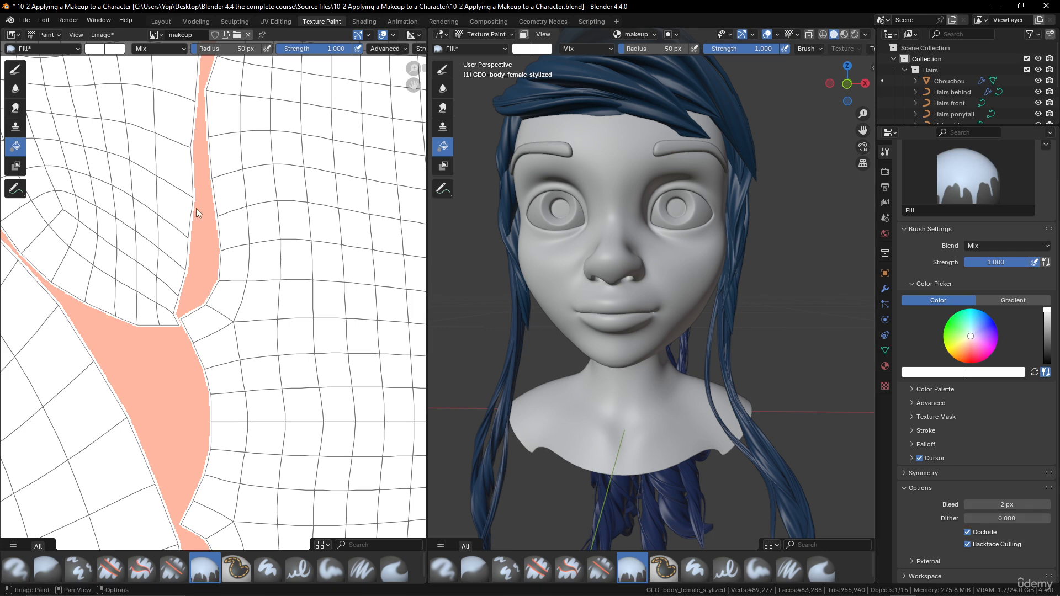
pyautogui.scroll(-9, 649, 283)
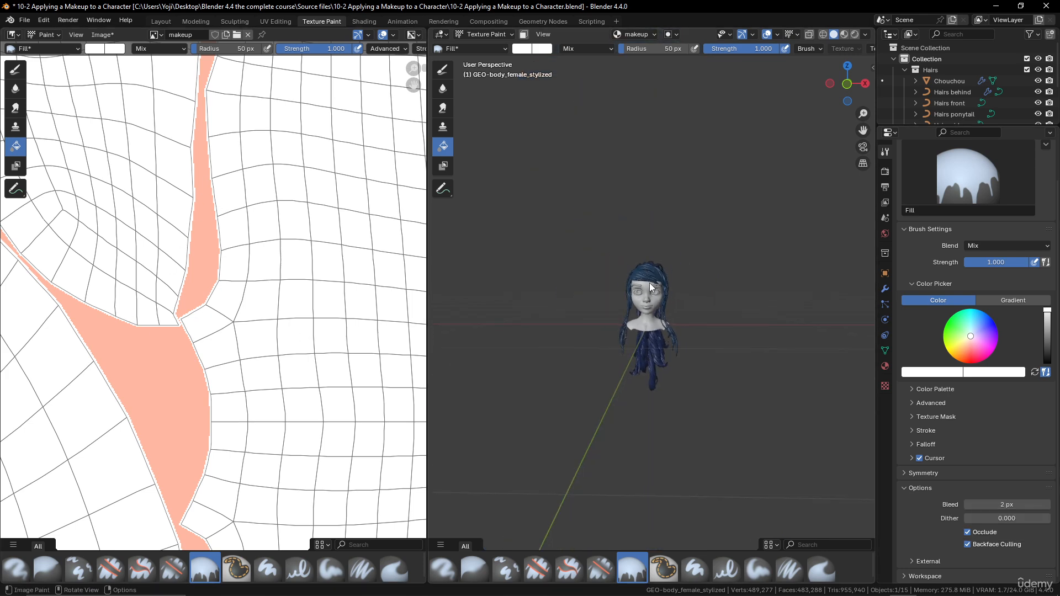
pyautogui.scroll(5, 665, 292)
pyautogui.moveTo(665, 292); pyautogui.dragTo(602, 307, button='middle')
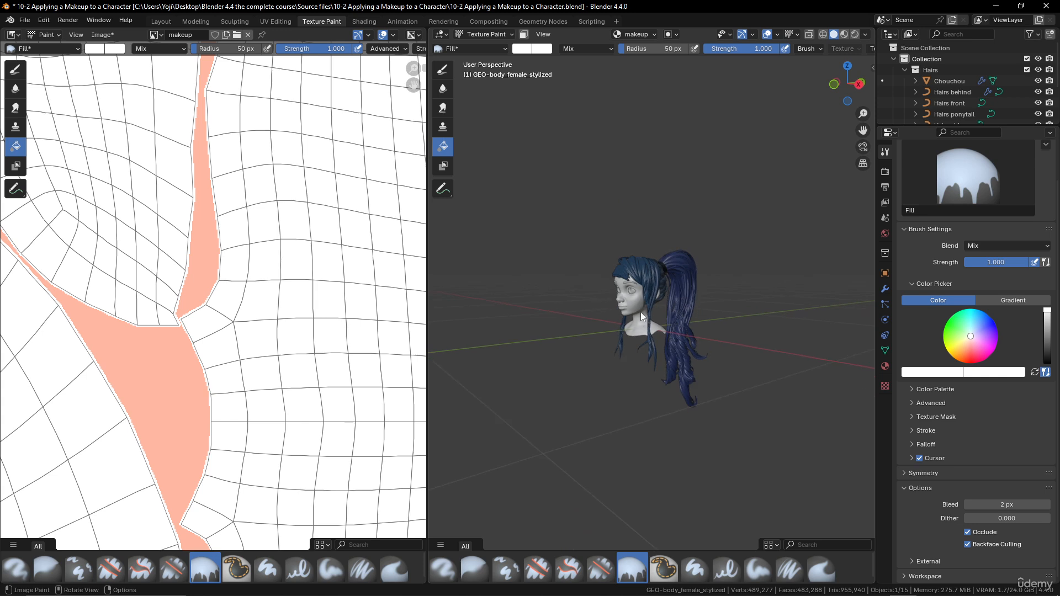
pyautogui.scroll(4, 641, 315)
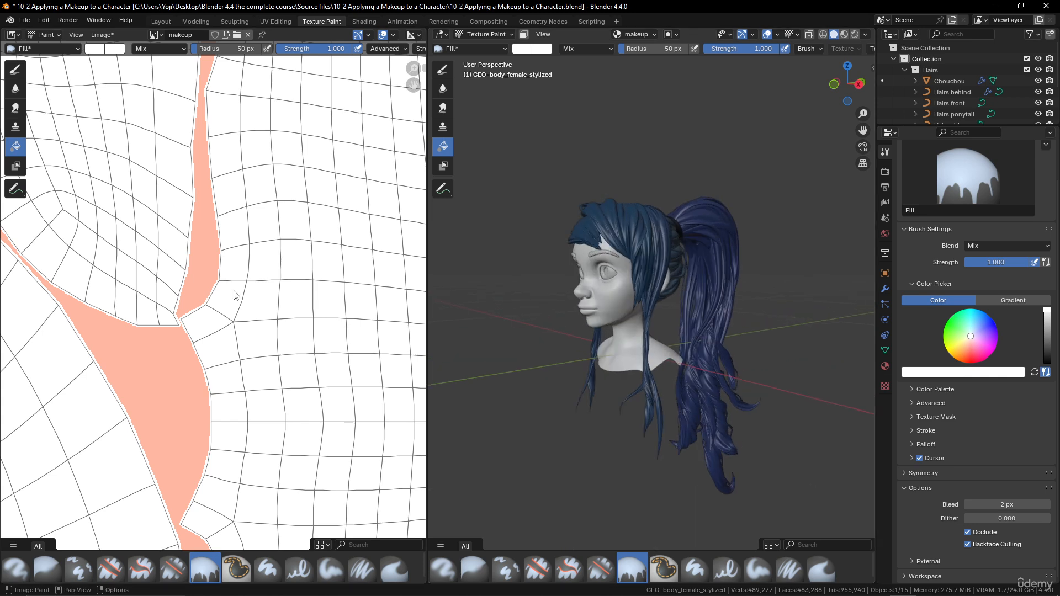
pyautogui.scroll(2, 259, 298)
pyautogui.scroll(5, 644, 305)
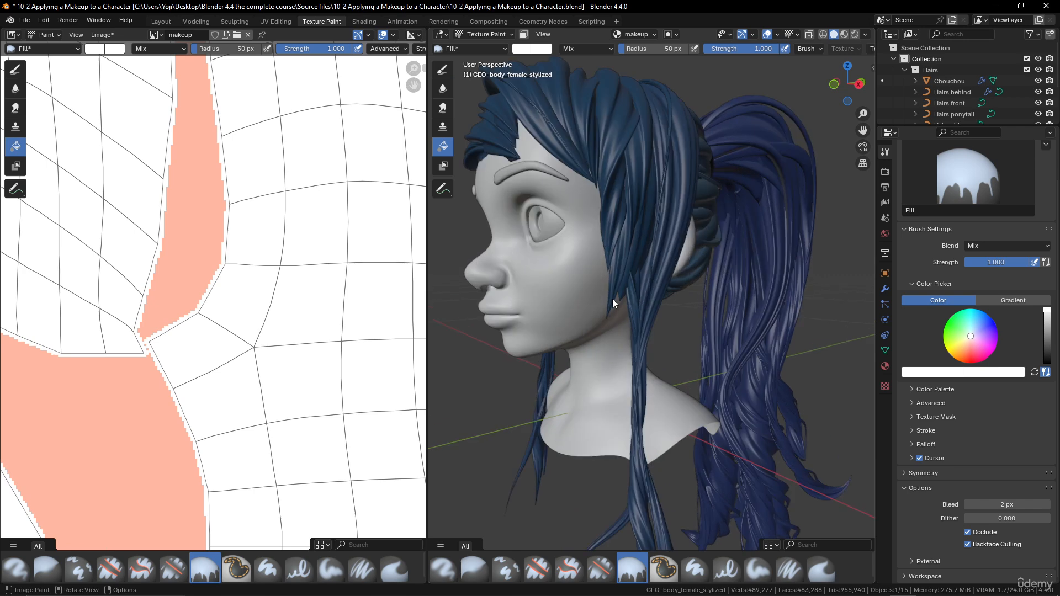
pyautogui.moveTo(618, 303); pyautogui.dragTo(643, 309, button='middle')
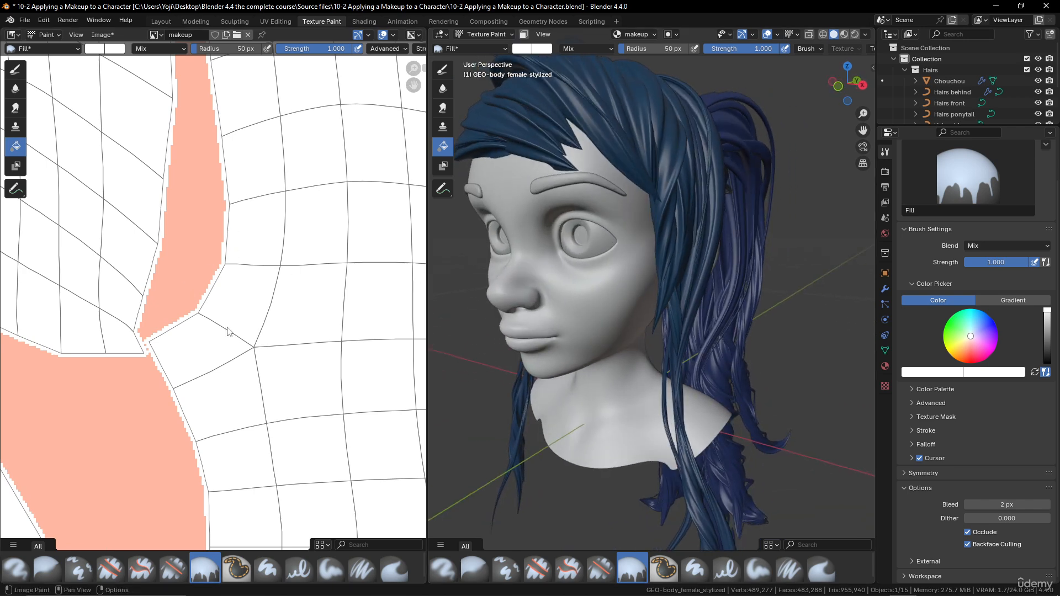
pyautogui.click(1049, 505)
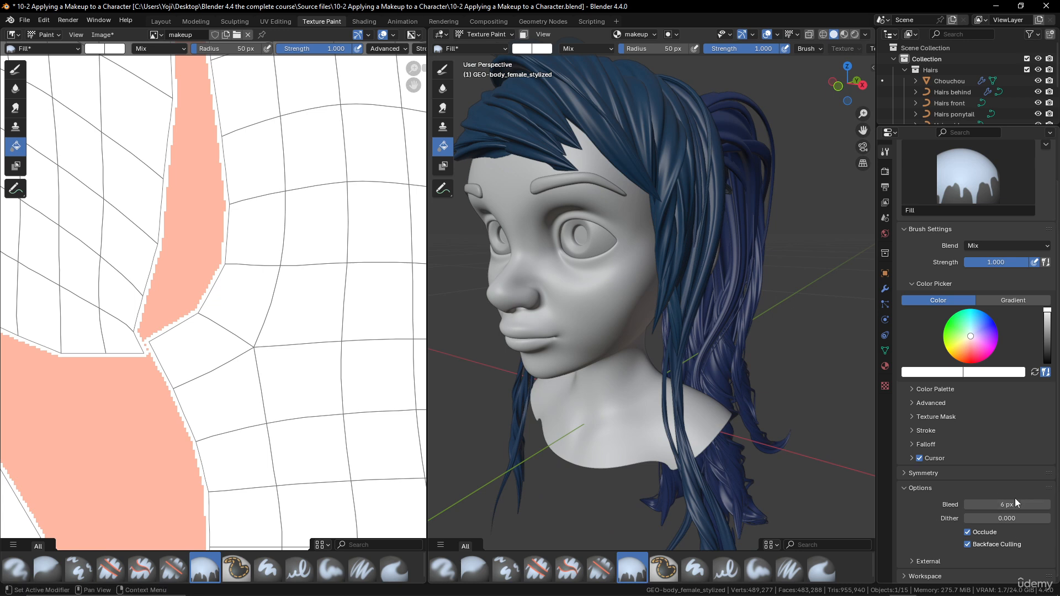
# - Refill the head with white using the new bleed and inspect the margins around the UV islands
pyautogui.click(588, 287)
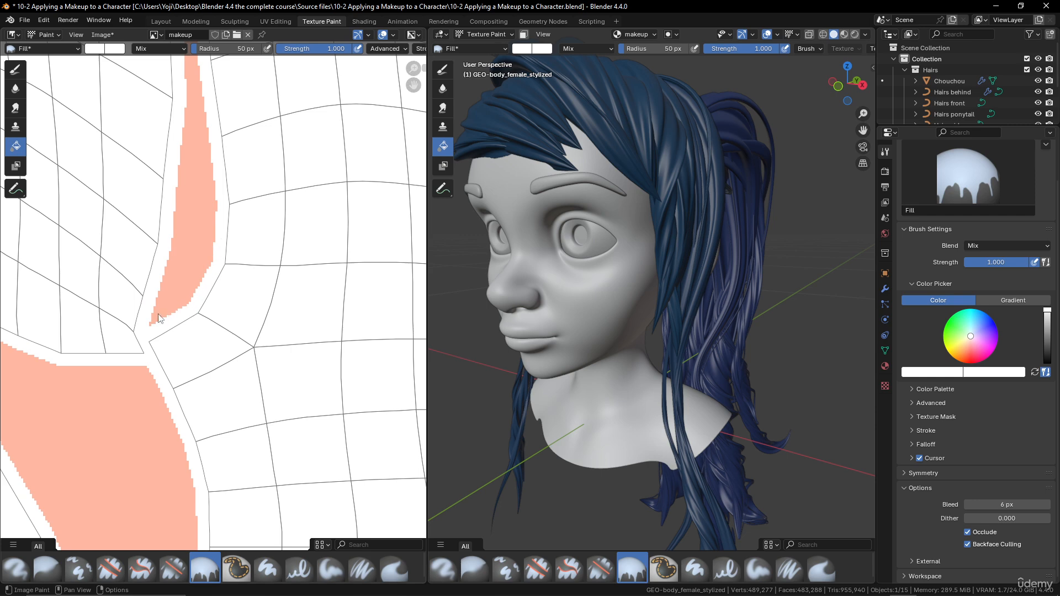
pyautogui.scroll(-2, 199, 487)
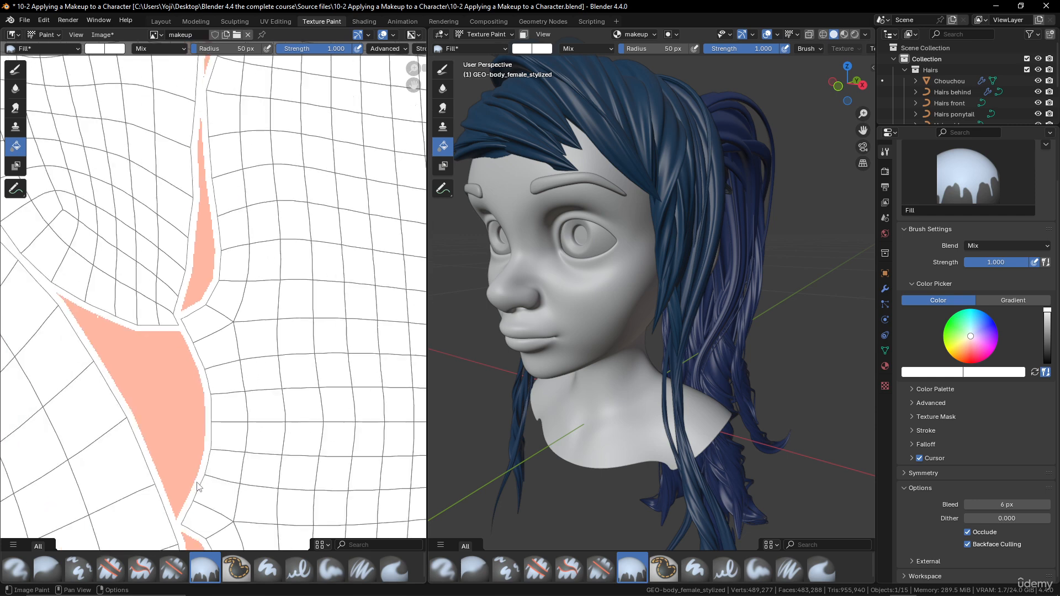
pyautogui.scroll(-4, 199, 487)
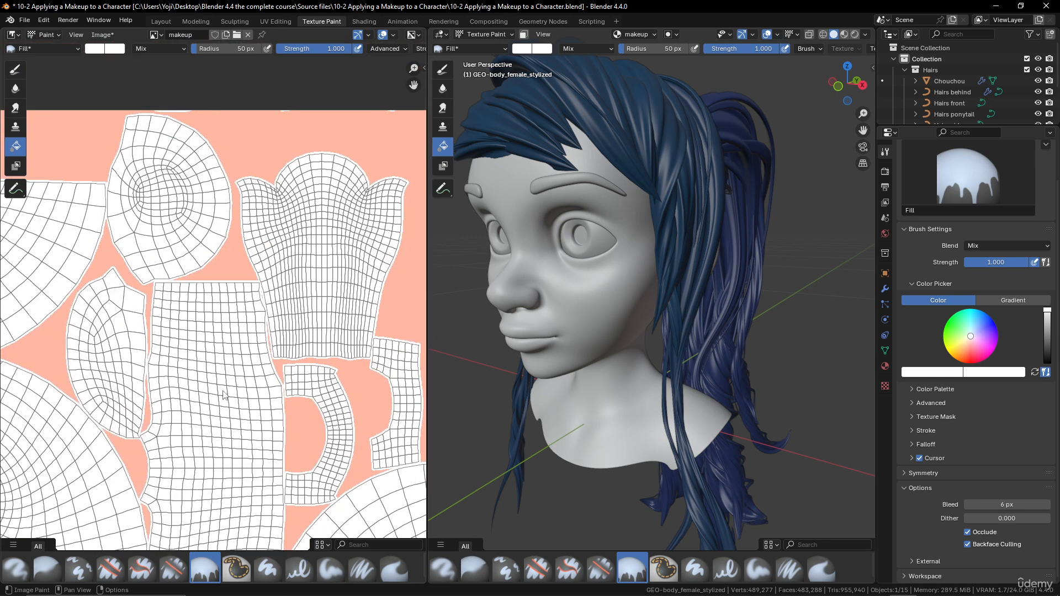
pyautogui.scroll(6, 223, 394)
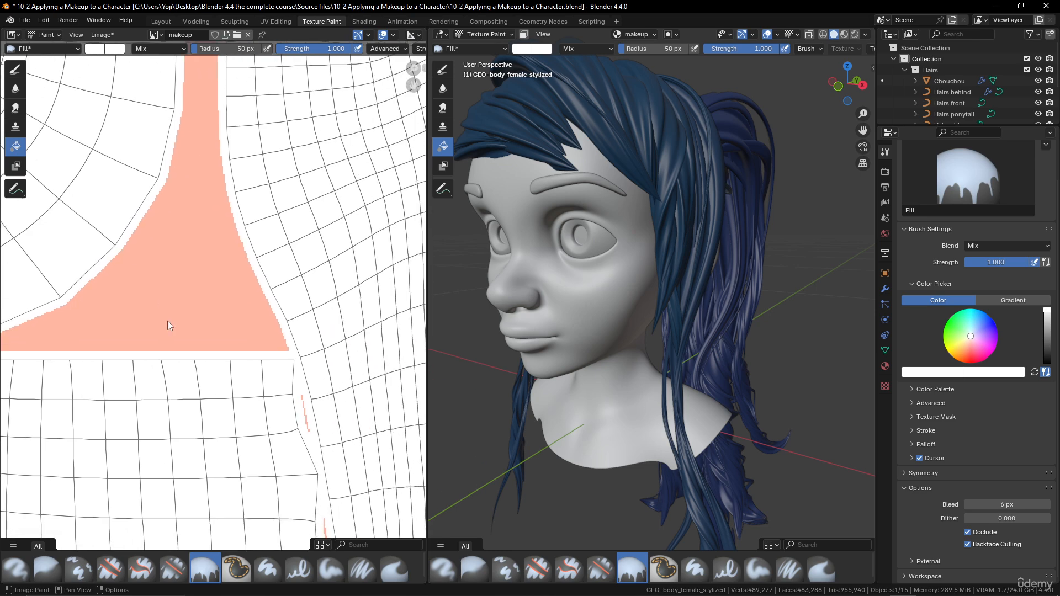
pyautogui.scroll(-6, 315, 383)
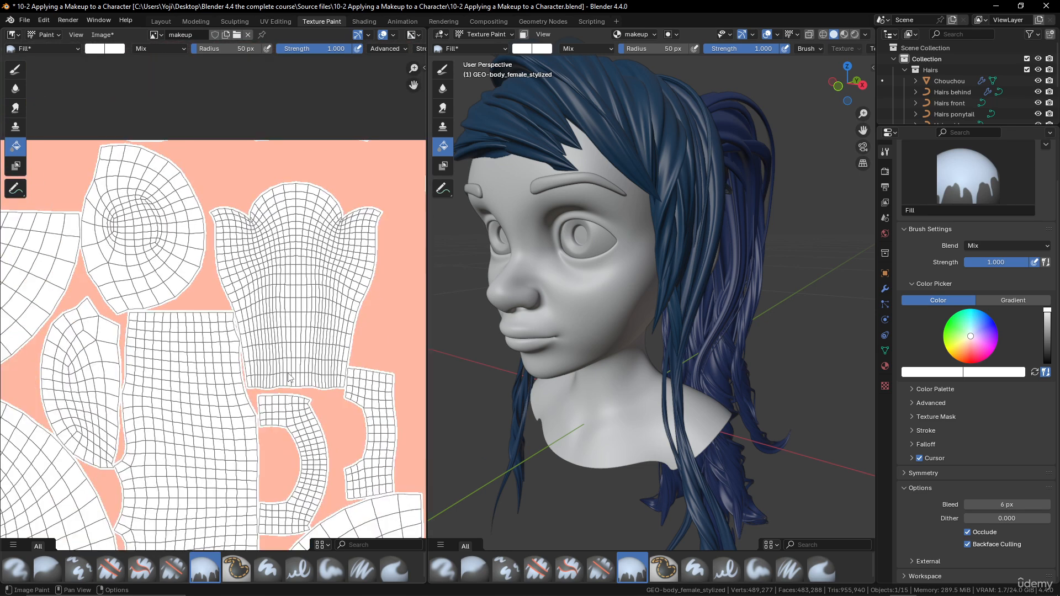
# - Undo the white fills to restore the skin colour on the makeup texture
pyautogui.click(260, 345)
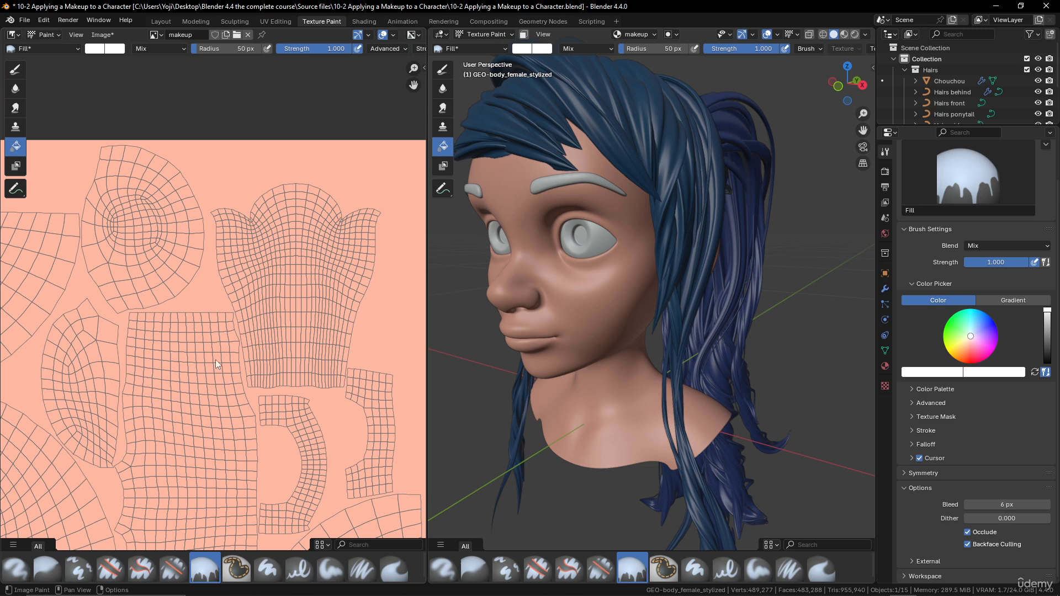
pyautogui.scroll(-2, 249, 364)
pyautogui.scroll(1, 277, 379)
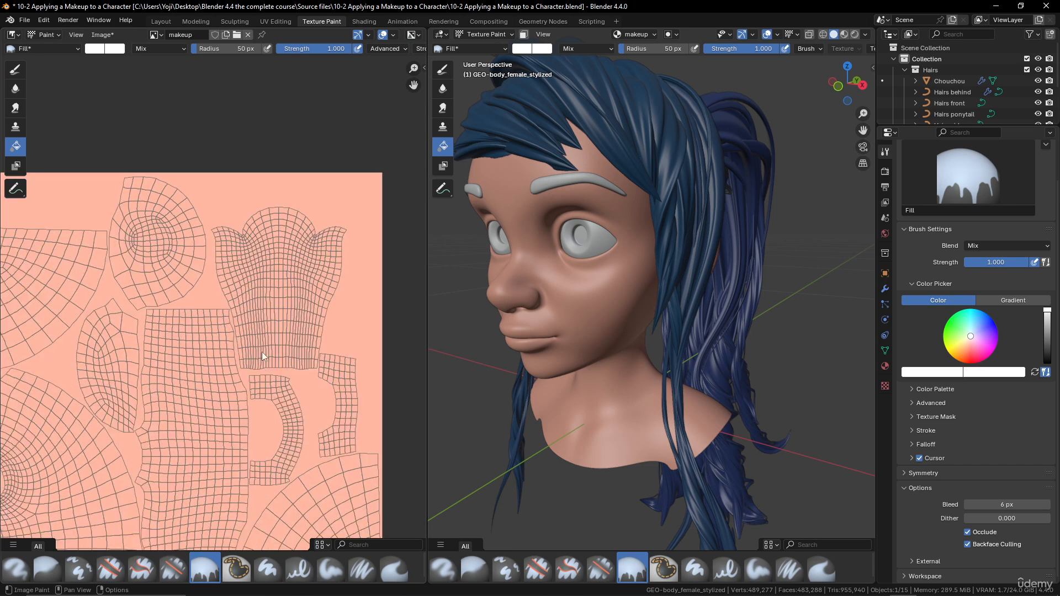
pyautogui.moveTo(262, 353); pyautogui.dragTo(295, 321, button='middle')
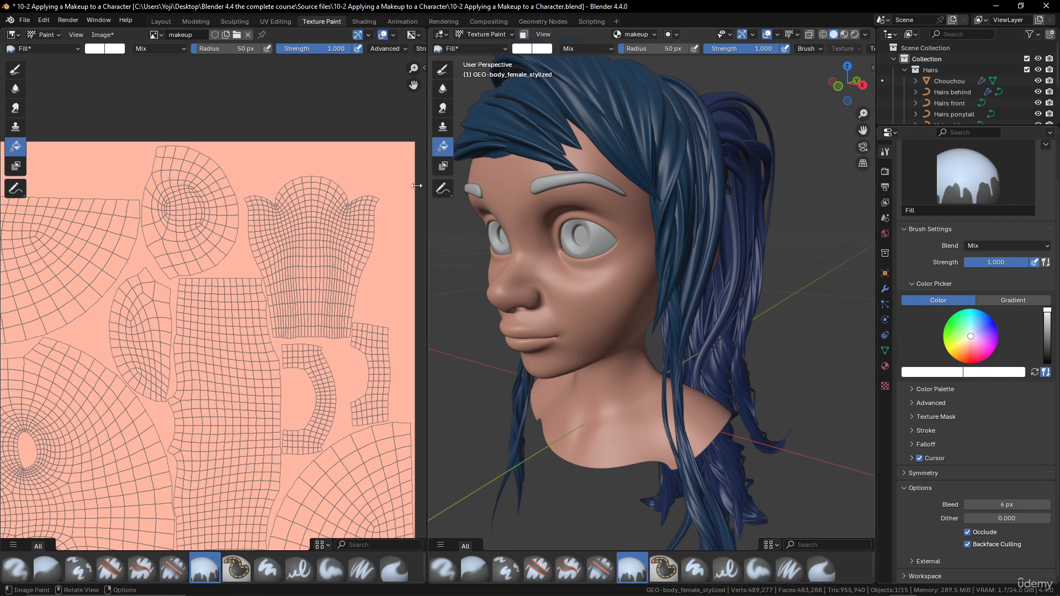
# - Switch to the Paint Hard brush and sample the skin colour #FFB8A2 from the makeup texture as the brush colour
pyautogui.click(442, 69)
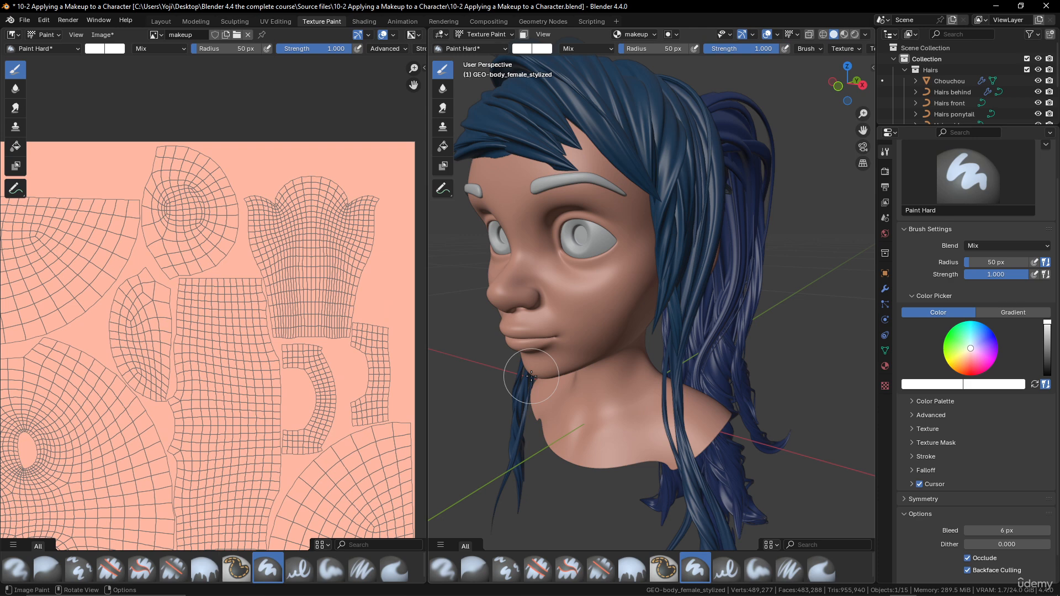
pyautogui.moveTo(532, 375); pyautogui.dragTo(592, 344, button='middle')
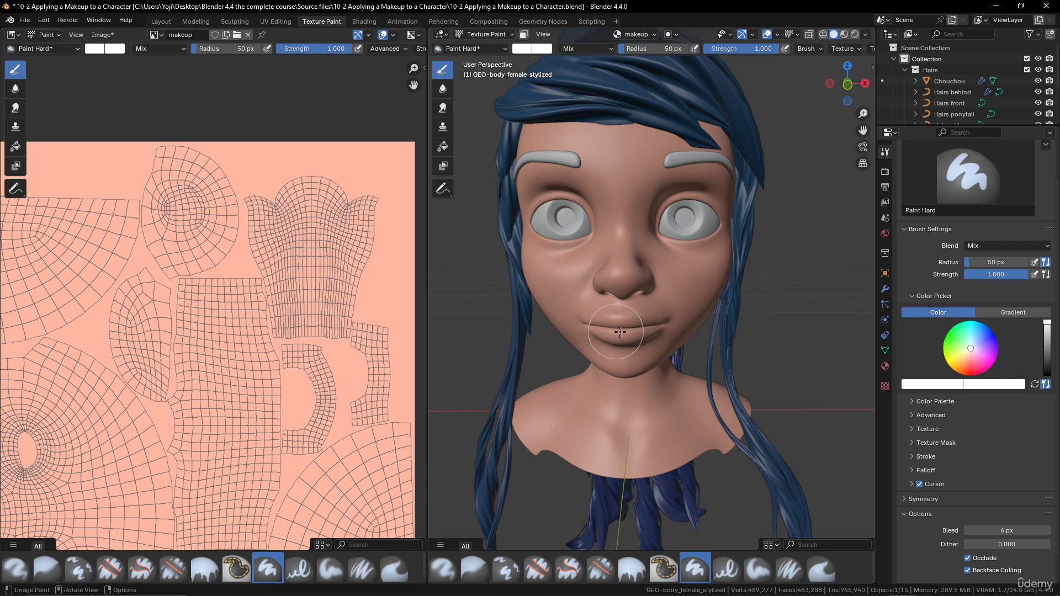
pyautogui.moveTo(665, 317)
pyautogui.mouseDown(button='middle')
pyautogui.moveTo(586, 284)
pyautogui.moveTo(589, 309)
pyautogui.moveTo(599, 296)
pyautogui.moveTo(629, 293)
pyautogui.moveTo(552, 246)
pyautogui.mouseUp(button='middle')
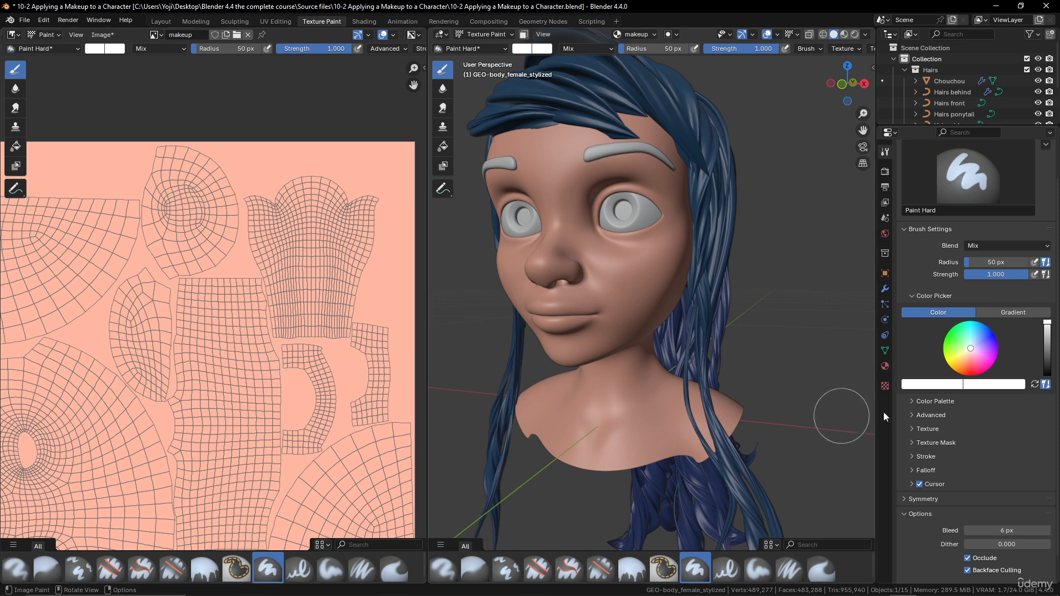
pyautogui.click(942, 384)
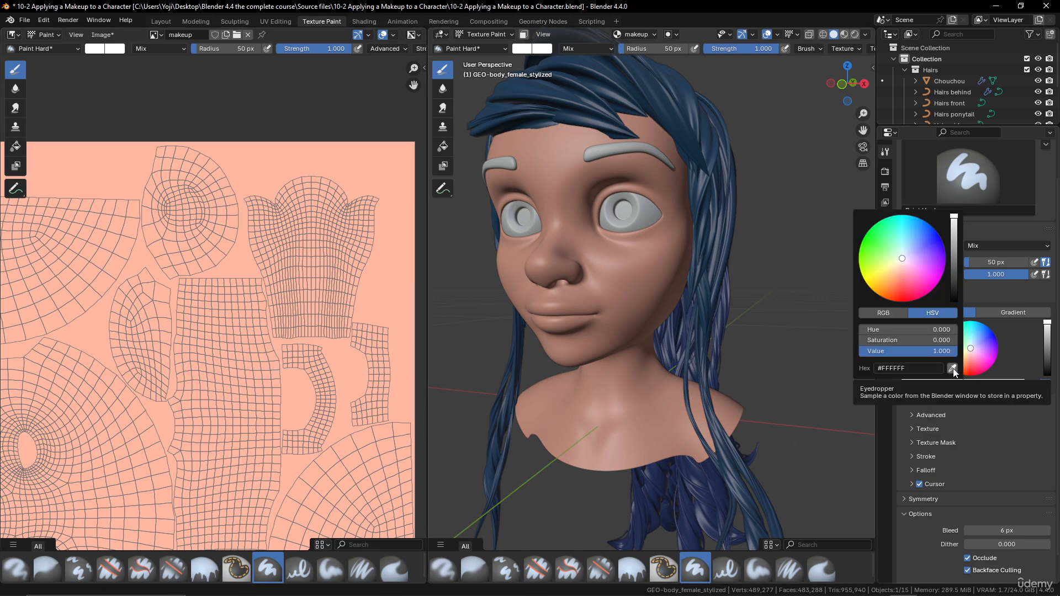
pyautogui.click(952, 370)
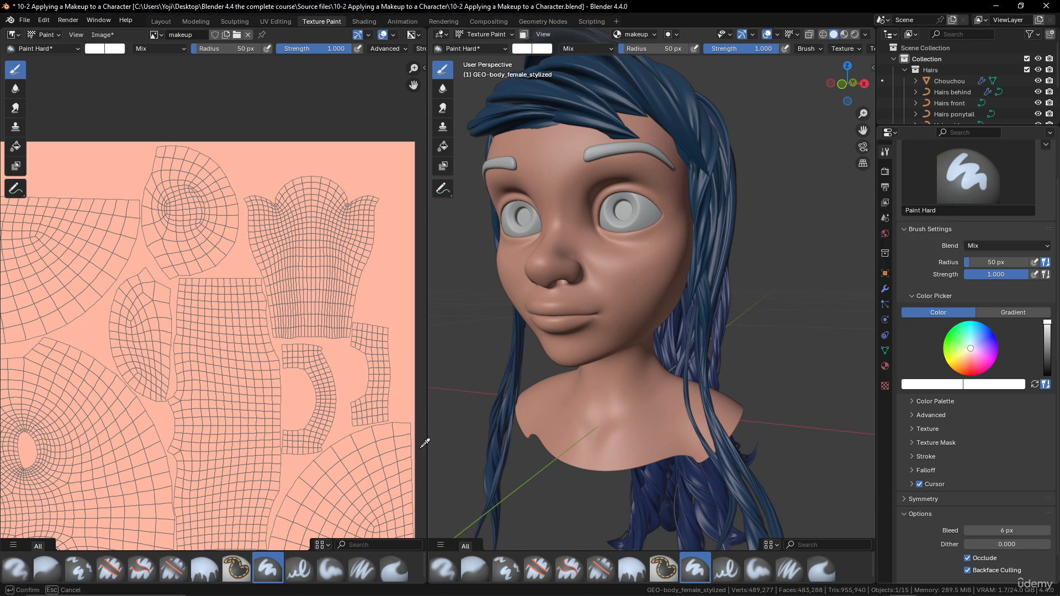
pyautogui.click(382, 286)
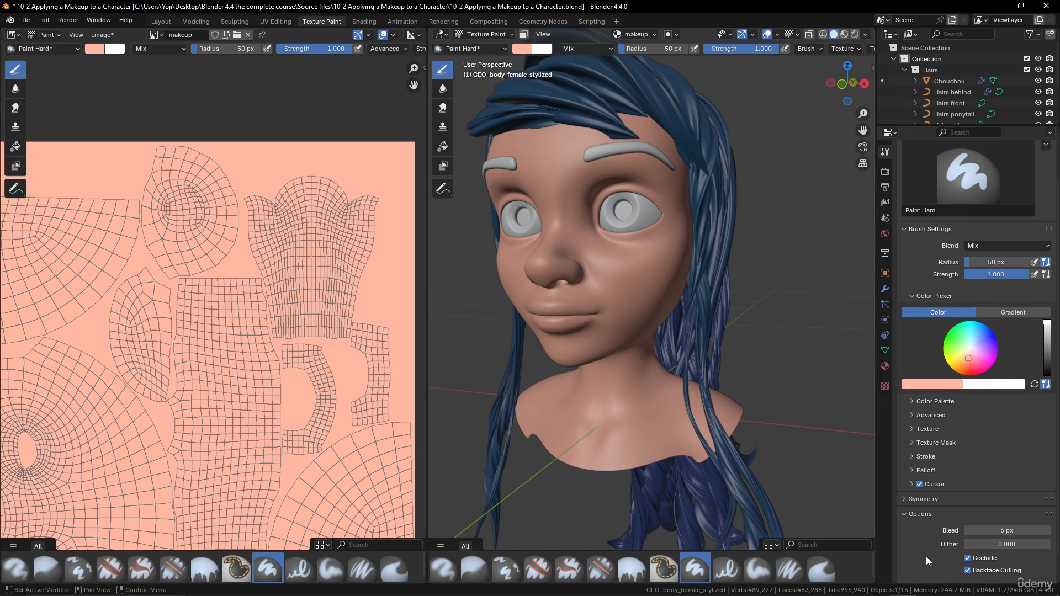
# - Add the sampled skin colour to the colour palette Palette.001 and copy it to the secondary brush colour
pyautogui.click(915, 401)
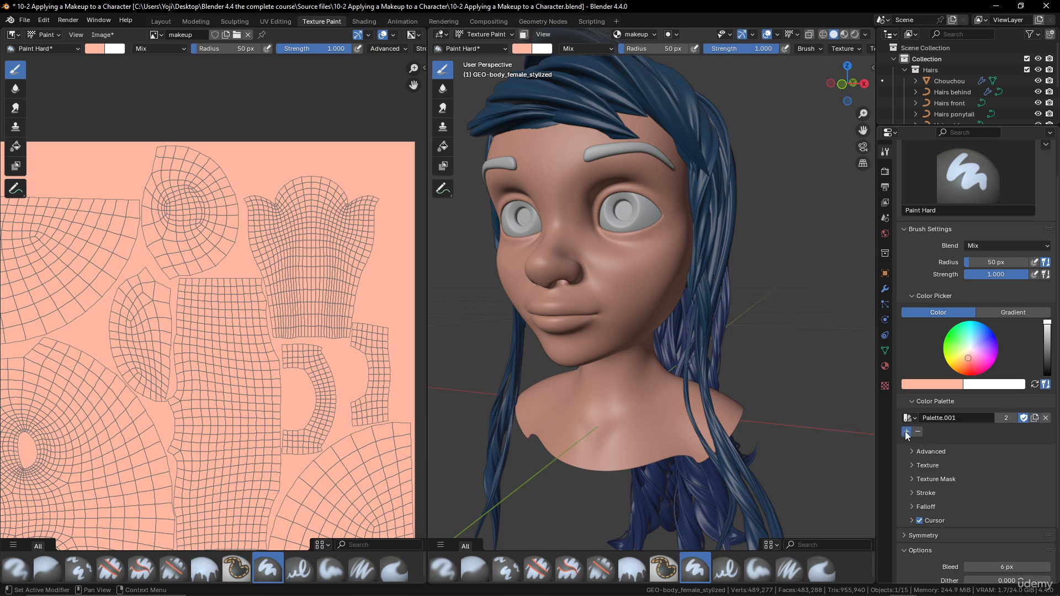
pyautogui.click(907, 432)
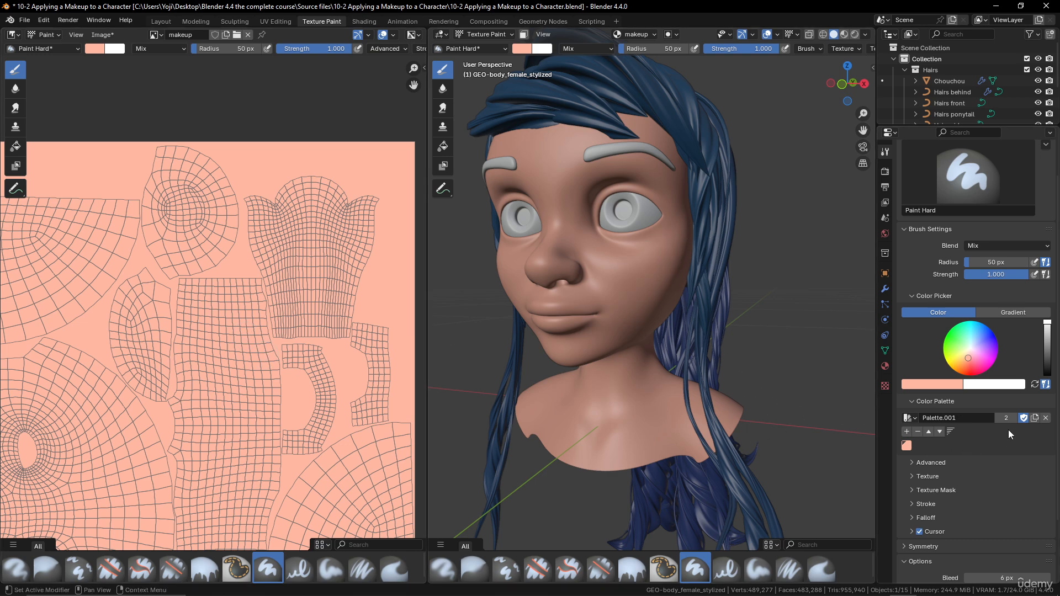
pyautogui.moveTo(940, 387)
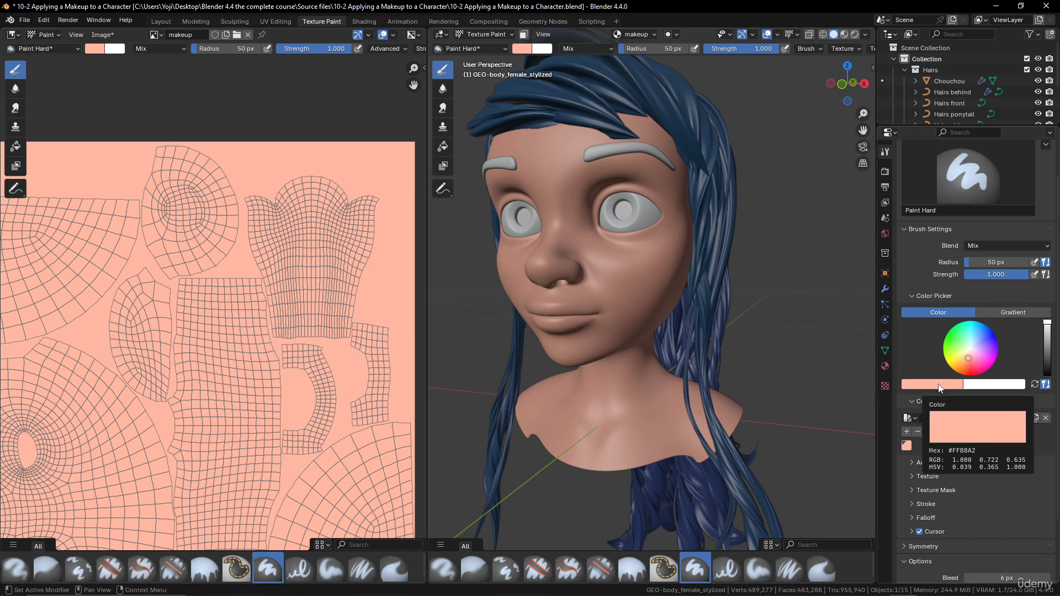
pyautogui.moveTo(940, 386)
pyautogui.mouseDown()
pyautogui.moveTo(1008, 389)
pyautogui.moveTo(989, 389)
pyautogui.mouseUp()
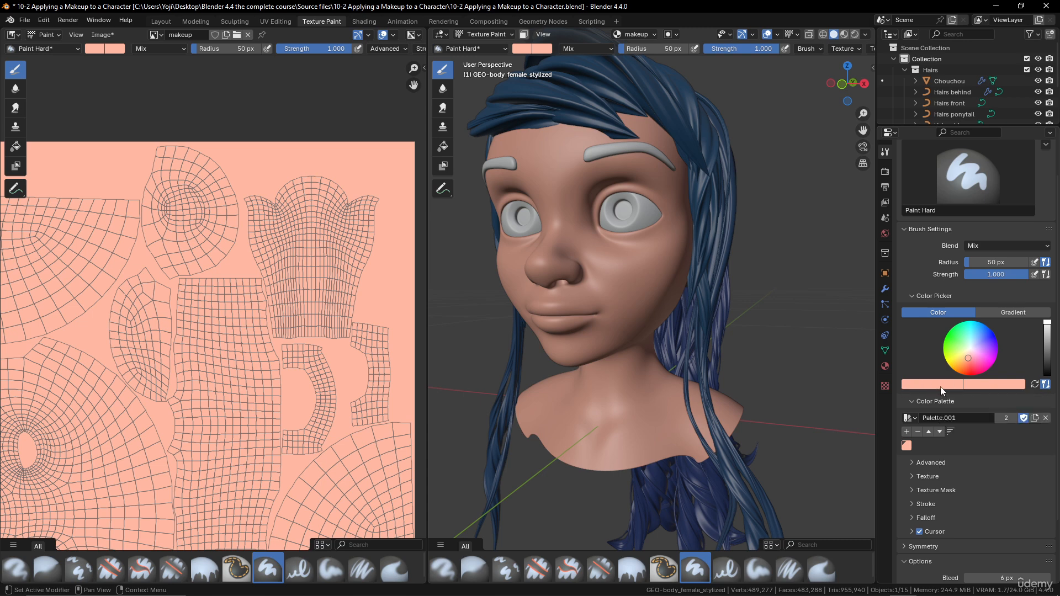
# - Try a saturated orange stroke on the cheek, paint over part of it with the secondary skin colour, and undo both strokes
pyautogui.moveTo(969, 360); pyautogui.dragTo(966, 362)
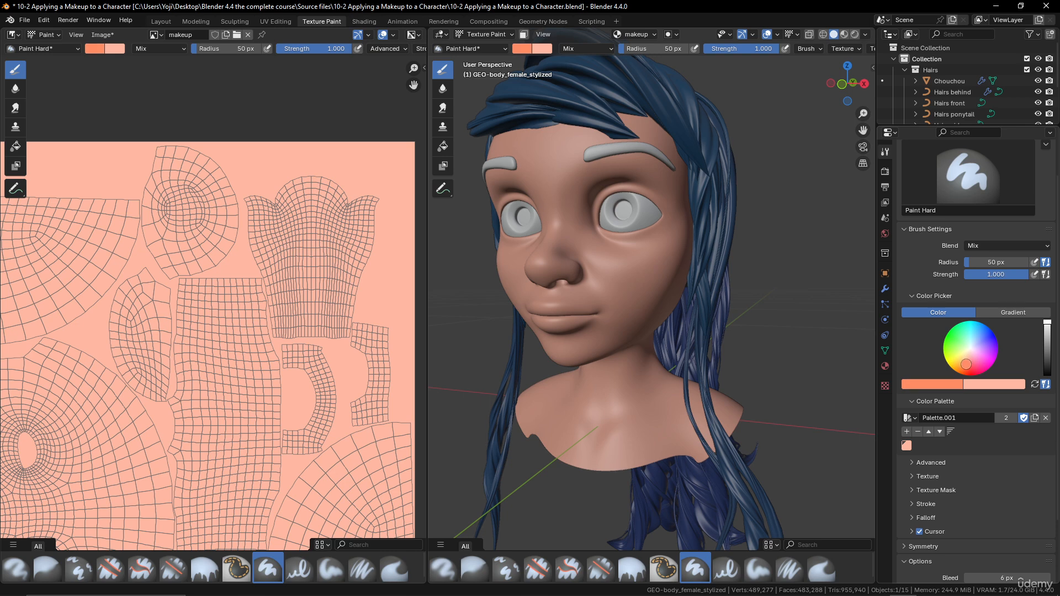
pyautogui.moveTo(621, 272)
pyautogui.mouseDown()
pyautogui.moveTo(635, 259)
pyautogui.moveTo(614, 309)
pyautogui.mouseUp()
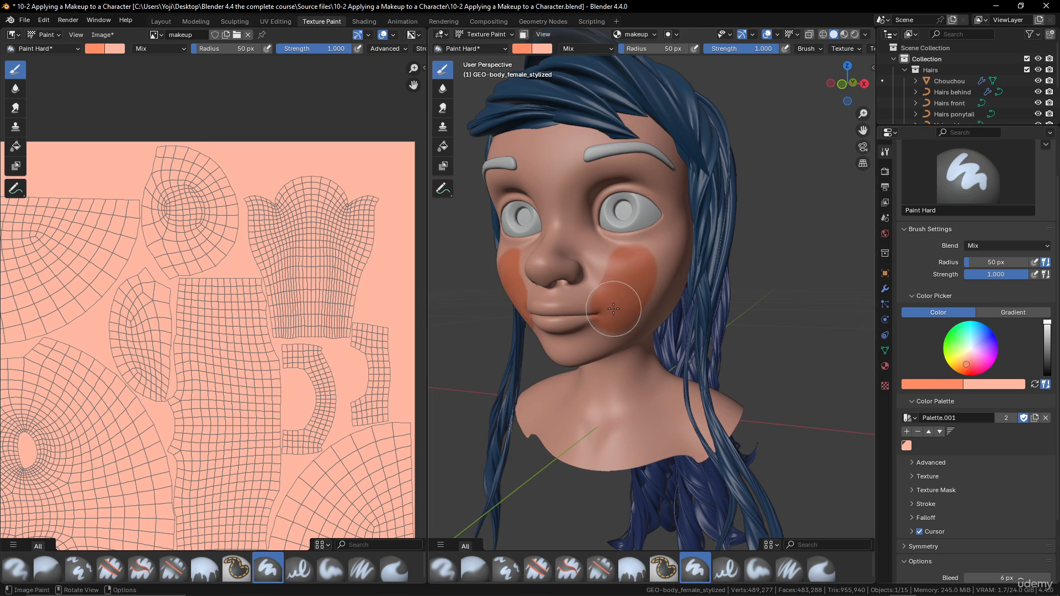
pyautogui.keyDown('ctrl'); pyautogui.moveTo(658, 263); pyautogui.dragTo(632, 346); pyautogui.keyUp('ctrl')
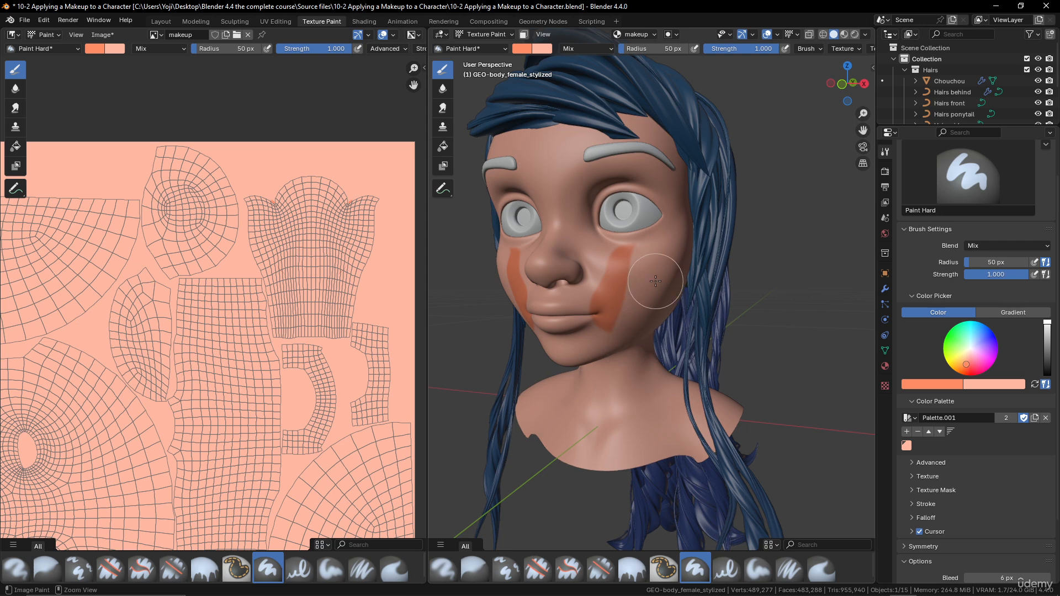
pyautogui.hotkey('ctrl', 'z')
pyautogui.hotkey('ctrl', 'z')
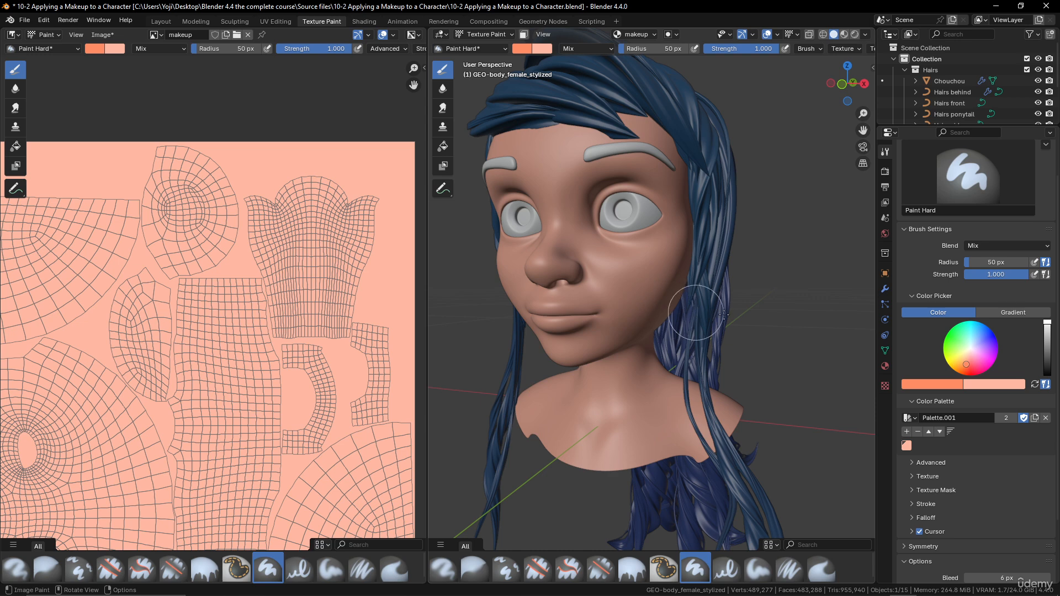
# - Recall the skin swatch, darken it to a value of 0.842 (#D79B88), and add this shade to the palette
pyautogui.click(906, 446)
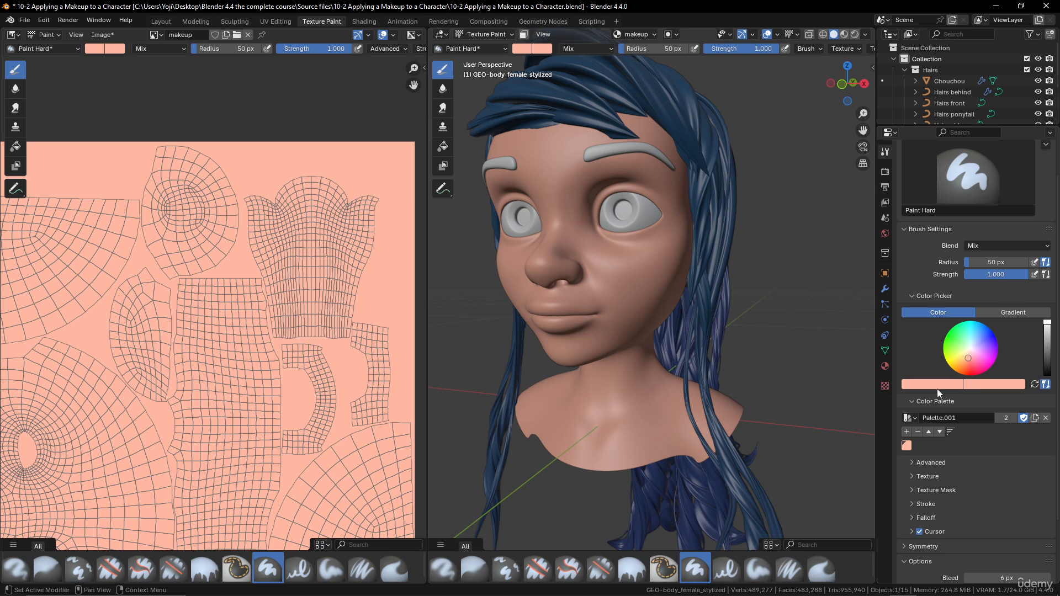
pyautogui.scroll(2, 990, 442)
pyautogui.scroll(-2, 991, 442)
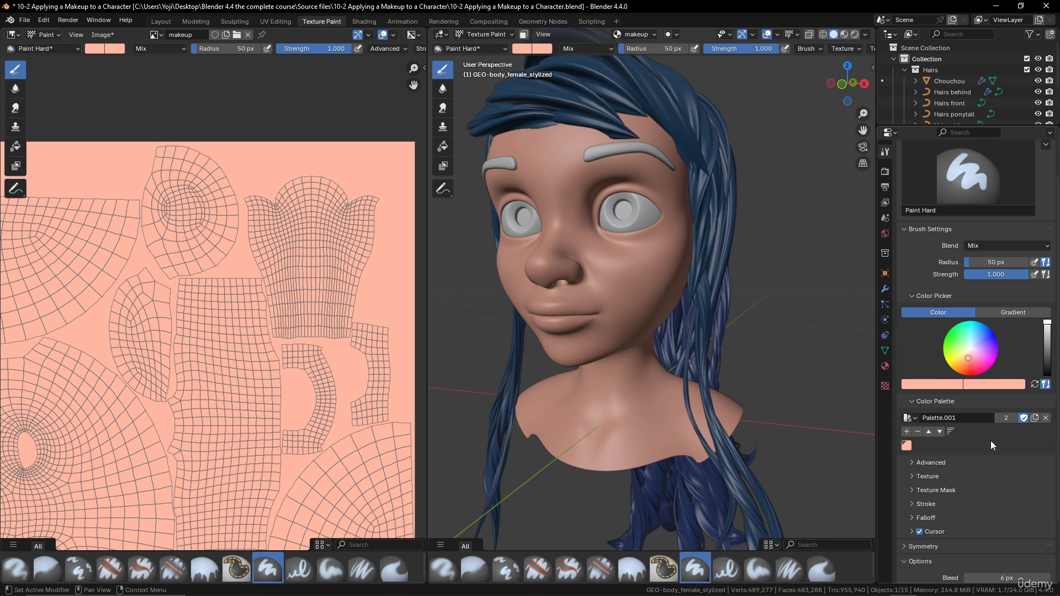
pyautogui.click(907, 431)
pyautogui.click(918, 432)
pyautogui.click(940, 385)
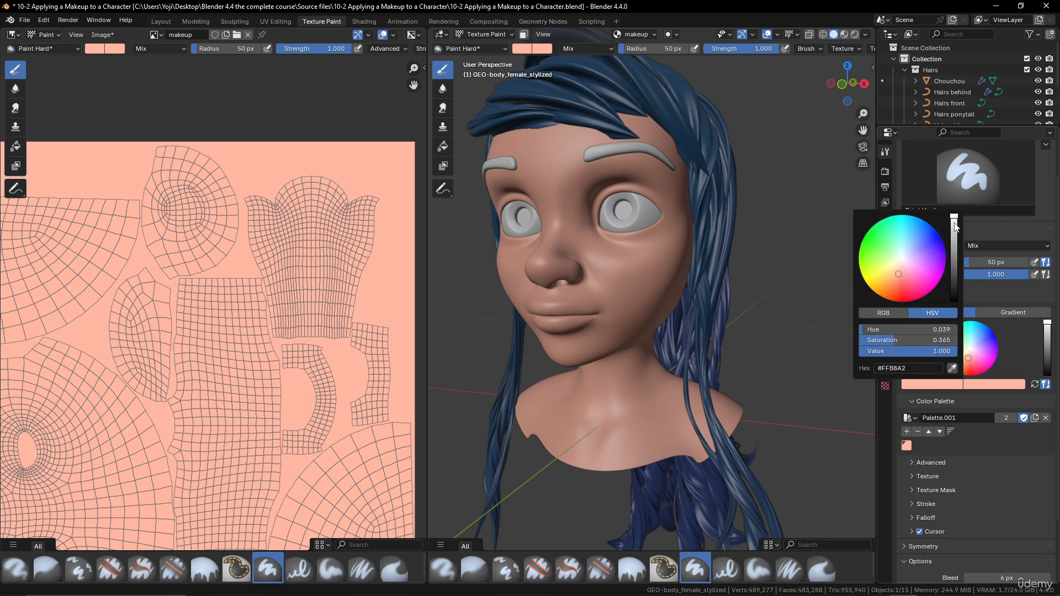
pyautogui.moveTo(956, 227); pyautogui.dragTo(954, 228)
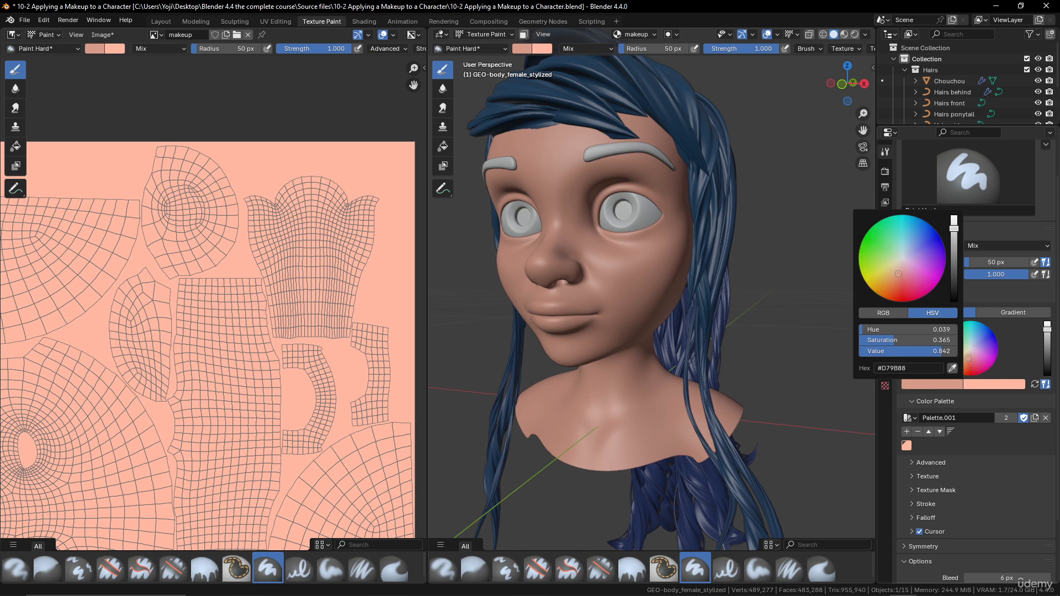
pyautogui.click(906, 432)
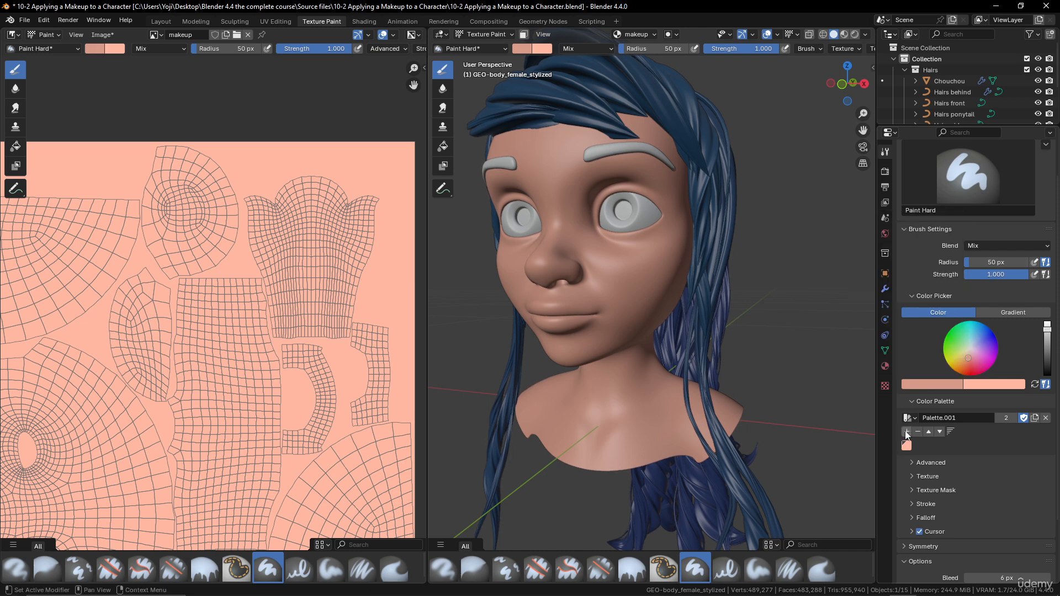
# - Darken the brush colour further to a value of 0.665 (#A97A6C) and add it to the palette
pyautogui.click(941, 385)
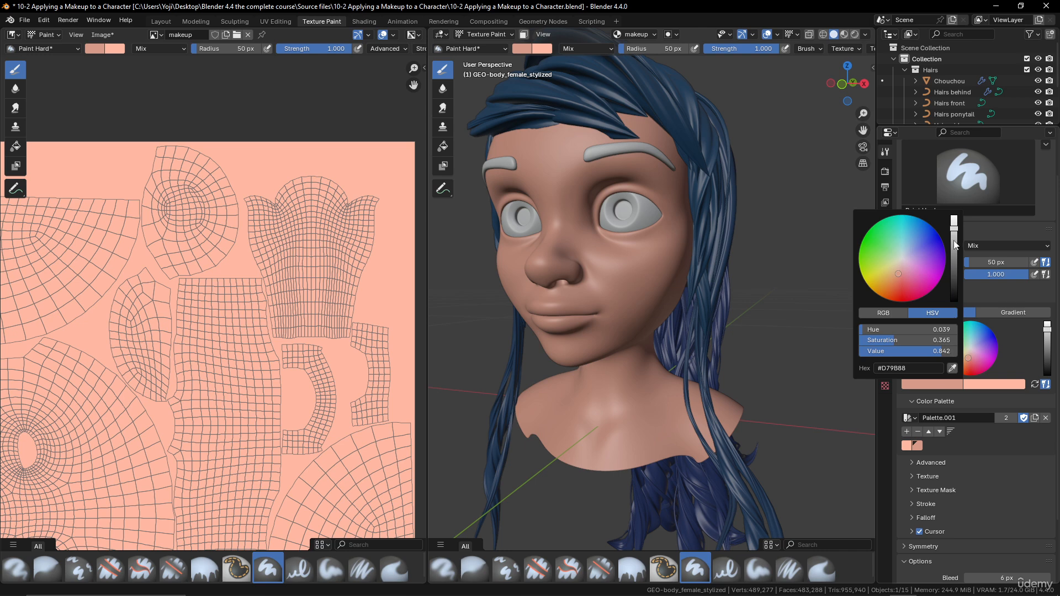
pyautogui.moveTo(954, 233); pyautogui.dragTo(954, 244)
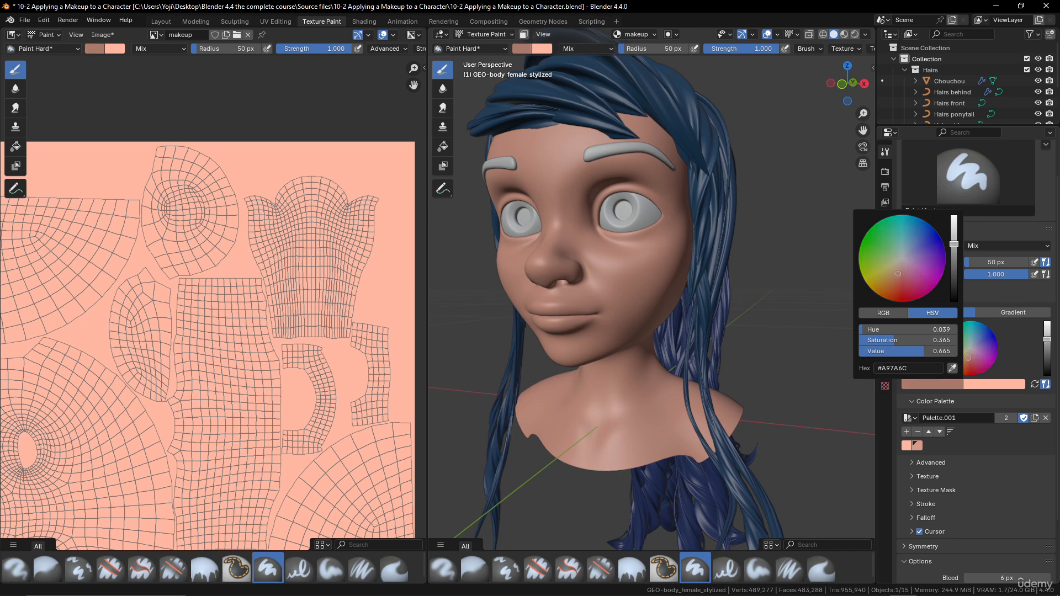
pyautogui.click(906, 432)
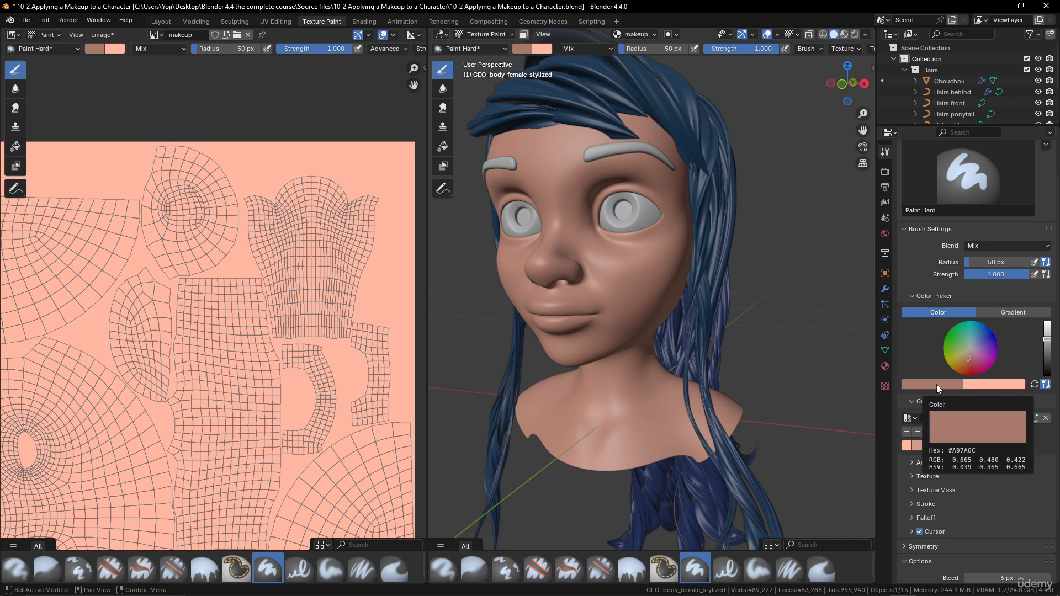
# - From the base skin swatch, mix a dusty red with hue 0.012, saturation 0.437 and value 0.816, and store it in the palette
pyautogui.click(911, 443)
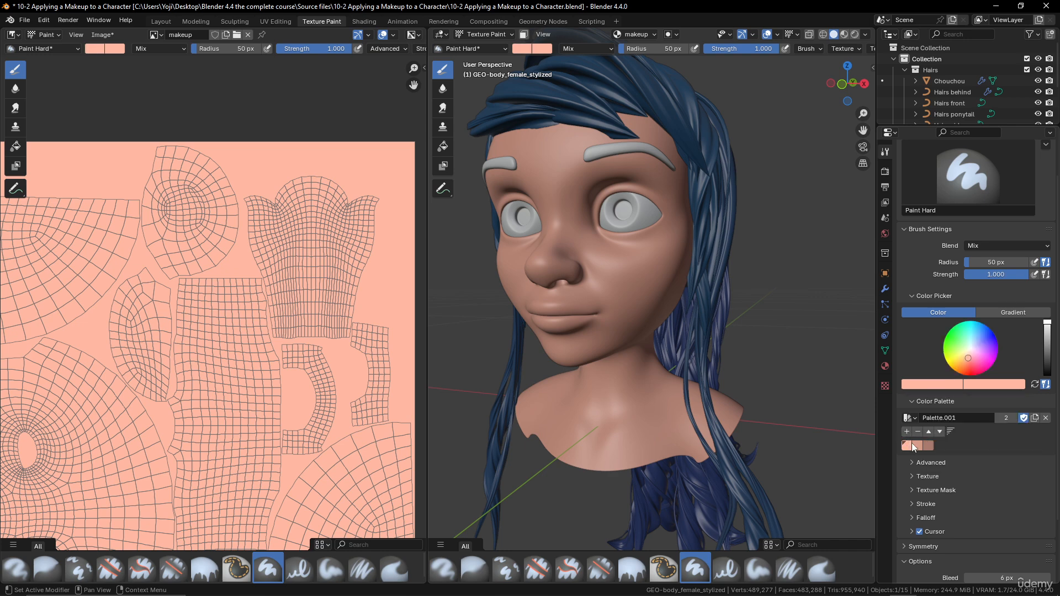
pyautogui.click(931, 385)
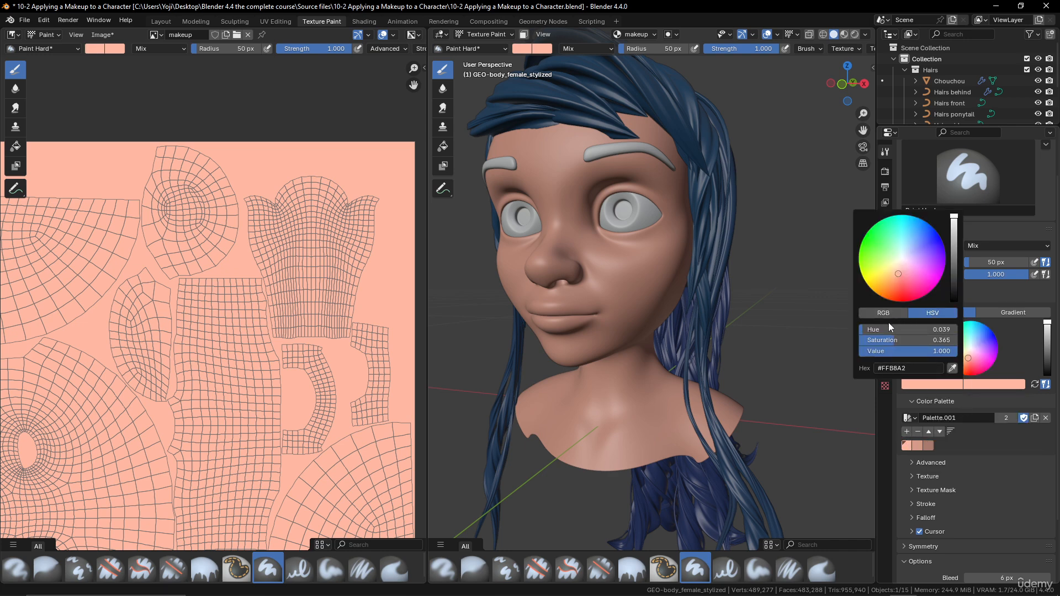
pyautogui.moveTo(877, 332)
pyautogui.mouseDown()
pyautogui.moveTo(855, 332)
pyautogui.moveTo(895, 342)
pyautogui.mouseUp()
pyautogui.moveTo(954, 253); pyautogui.dragTo(954, 230)
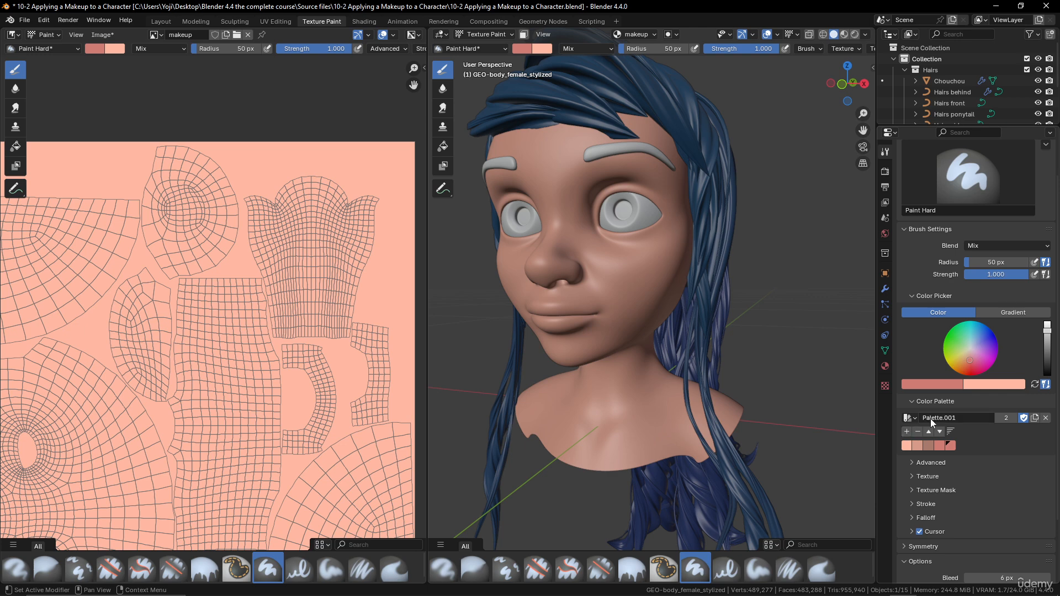
# - Mix a stronger pinkish red with hue 0.973 and saturation 0.604 (#D05367) and add it to the palette
pyautogui.click(932, 386)
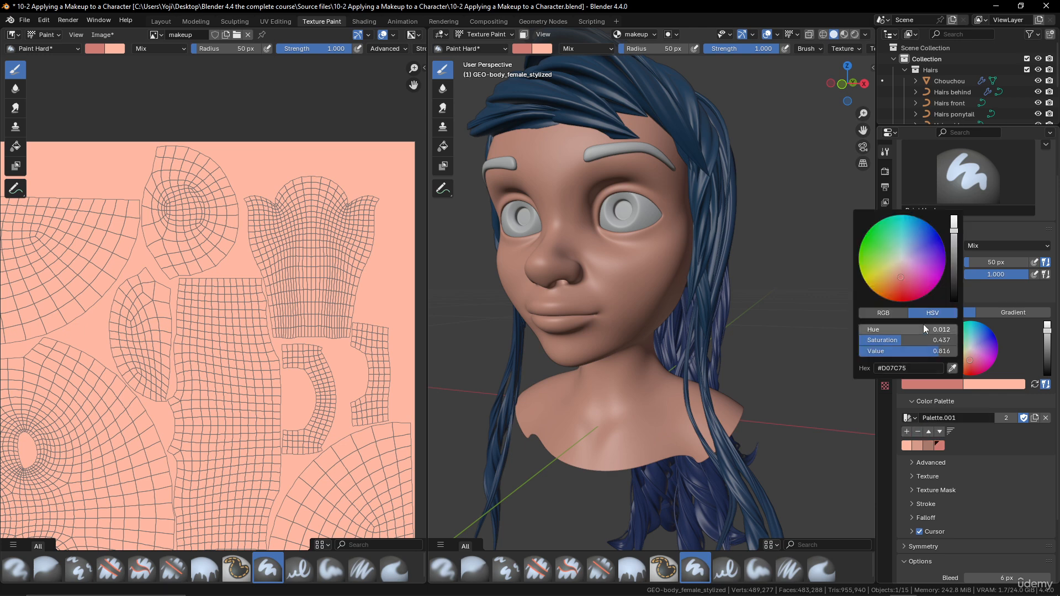
pyautogui.moveTo(898, 340); pyautogui.dragTo(914, 340)
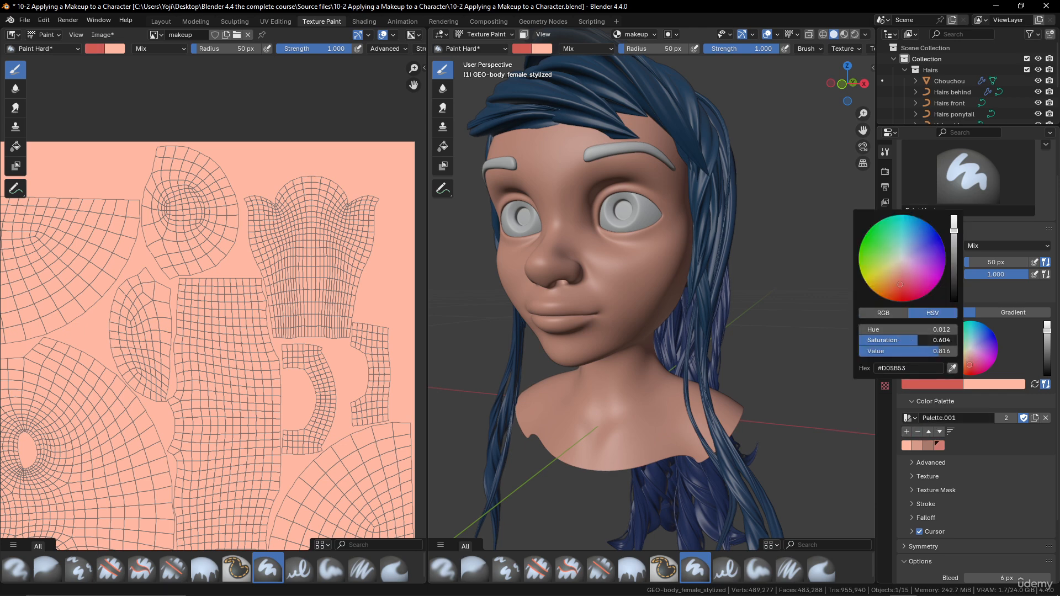
pyautogui.click(955, 238)
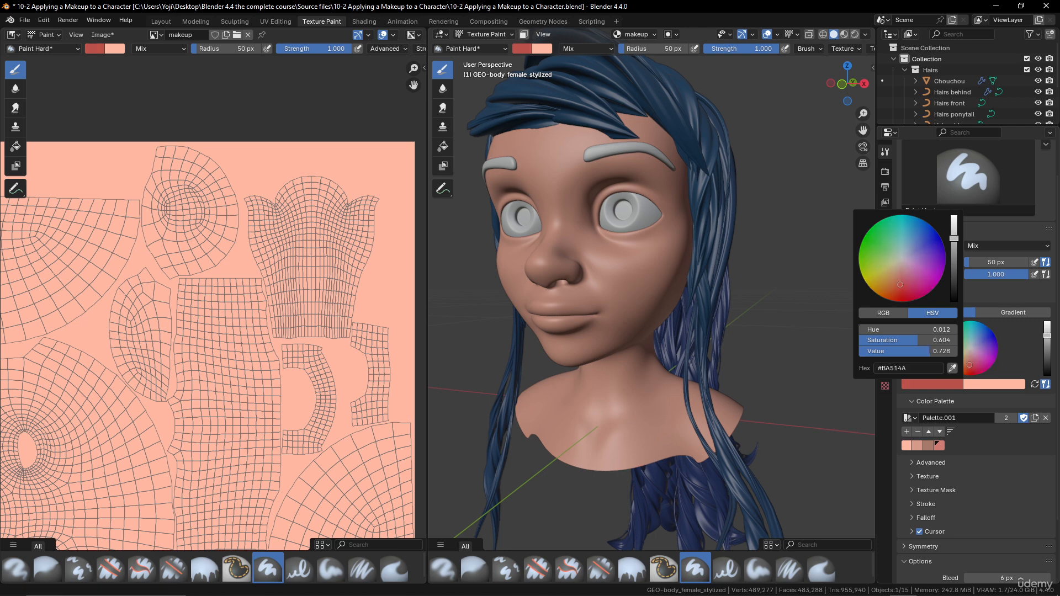
pyautogui.moveTo(954, 240); pyautogui.dragTo(953, 231)
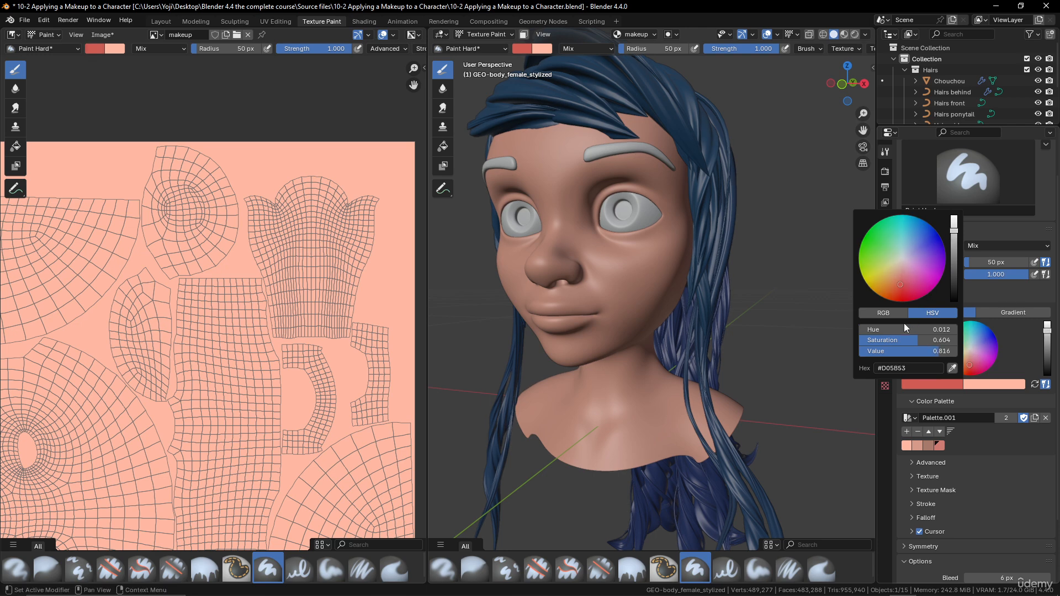
pyautogui.moveTo(904, 329)
pyautogui.mouseDown()
pyautogui.moveTo(879, 329)
pyautogui.moveTo(948, 329)
pyautogui.mouseUp()
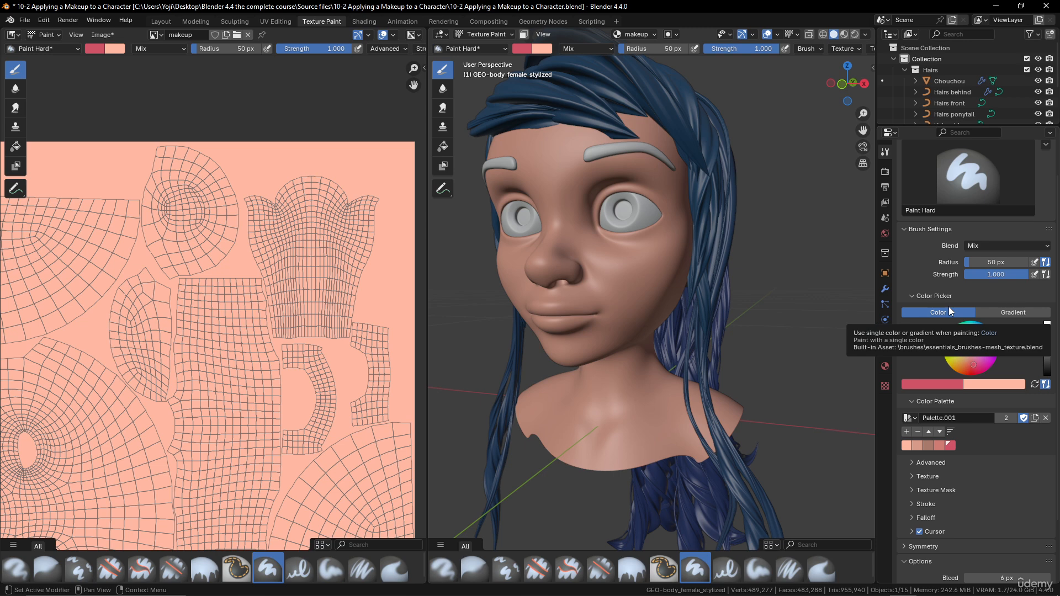
pyautogui.click(918, 432)
# - Set the brush colour to black (#000000) and add it to the palette
pyautogui.click(937, 383)
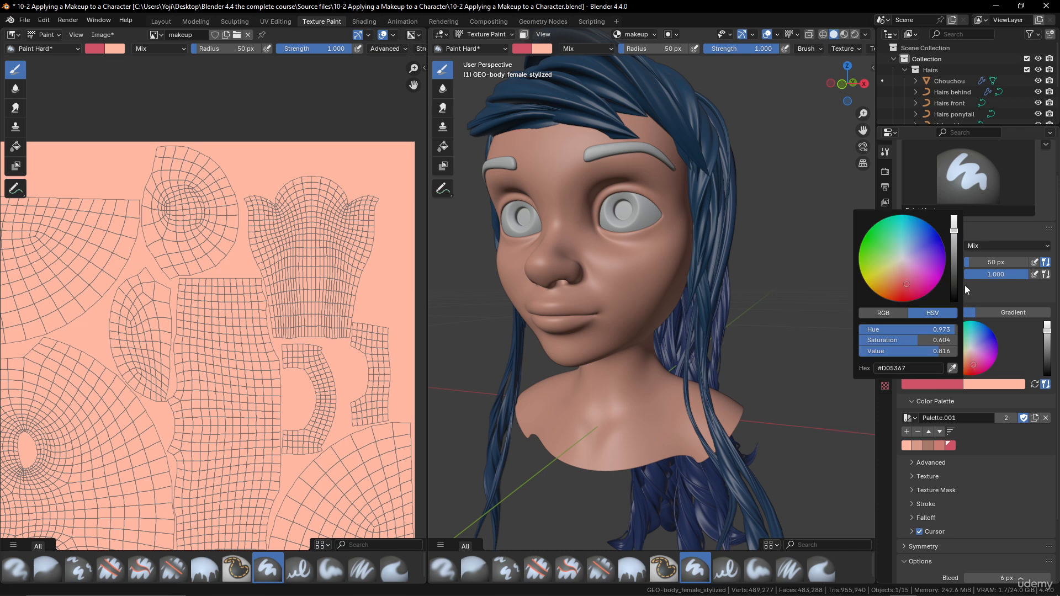
pyautogui.moveTo(952, 260); pyautogui.dragTo(953, 301)
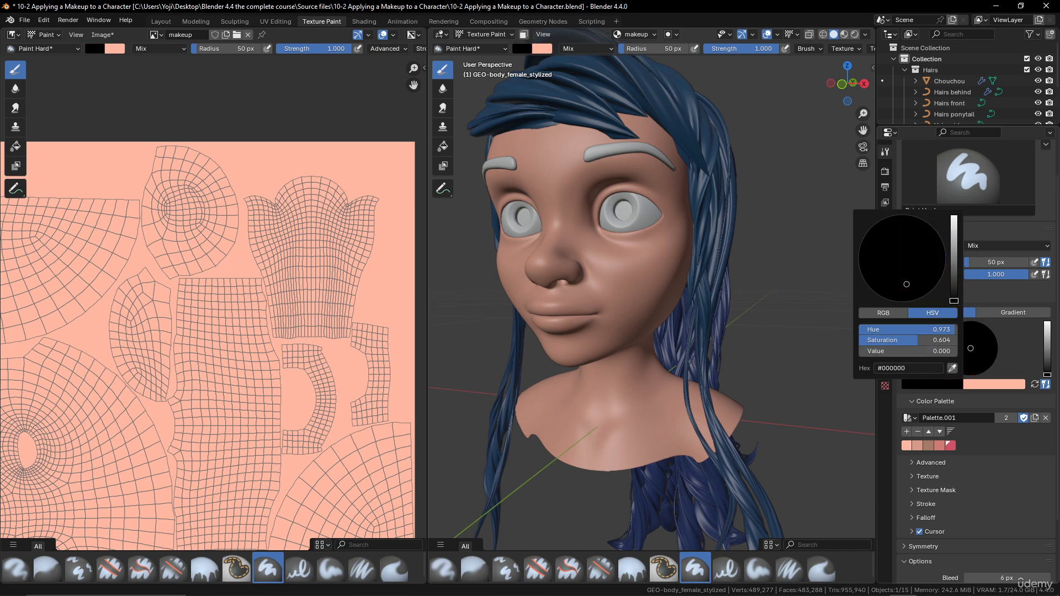
pyautogui.click(906, 431)
# - Inspect the face and eye area up close, check the head briefly in Material Preview, and return to solid shading
pyautogui.moveTo(651, 243); pyautogui.dragTo(683, 260, button='middle')
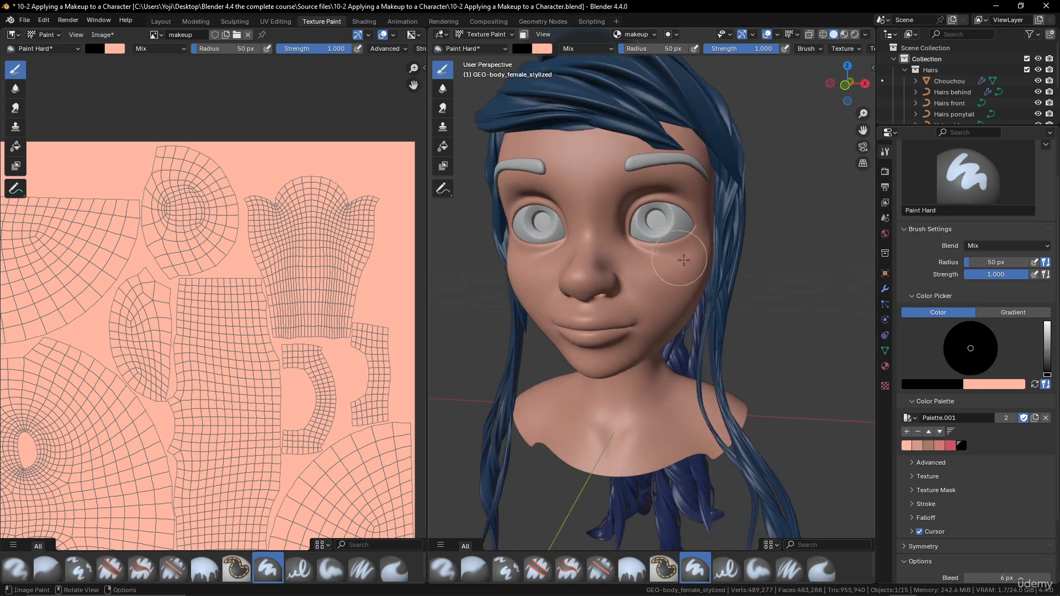
pyautogui.scroll(1, 690, 246)
pyautogui.scroll(2, 663, 200)
pyautogui.keyDown('shift'); pyautogui.moveTo(682, 195); pyautogui.dragTo(681, 305, button='middle'); pyautogui.keyUp('shift')
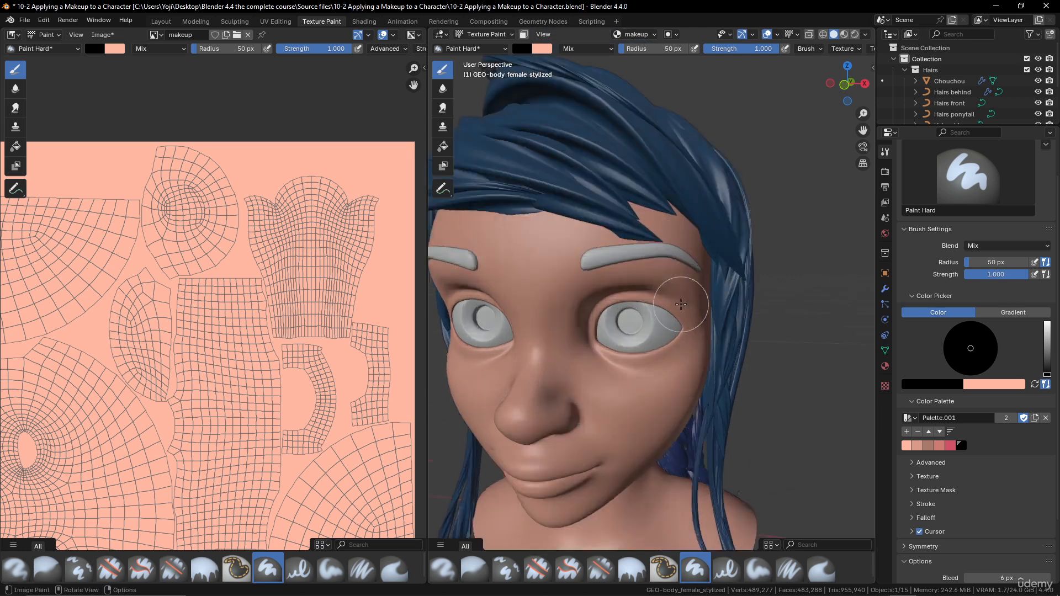
pyautogui.scroll(2, 676, 287)
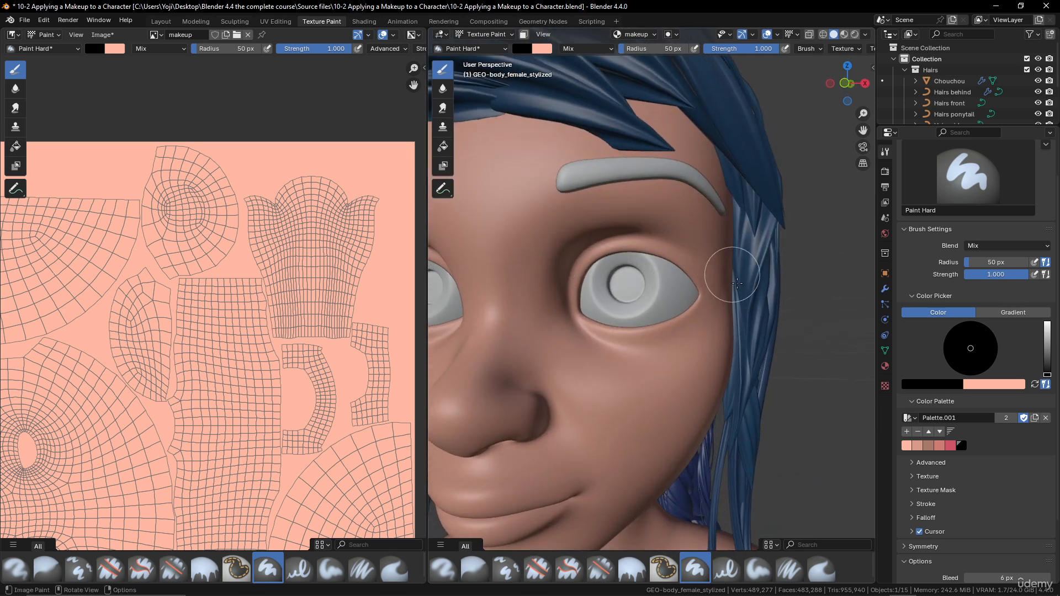
pyautogui.scroll(-5, 671, 235)
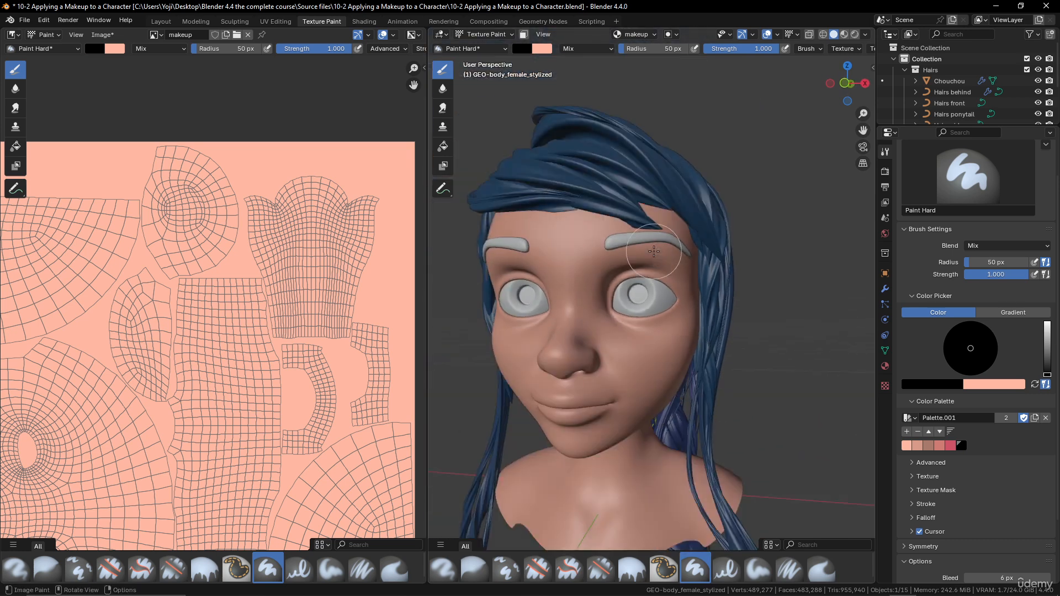
pyautogui.moveTo(679, 227)
pyautogui.mouseDown(button='middle')
pyautogui.moveTo(585, 232)
pyautogui.moveTo(676, 254)
pyautogui.moveTo(651, 265)
pyautogui.moveTo(672, 283)
pyautogui.mouseUp(button='middle')
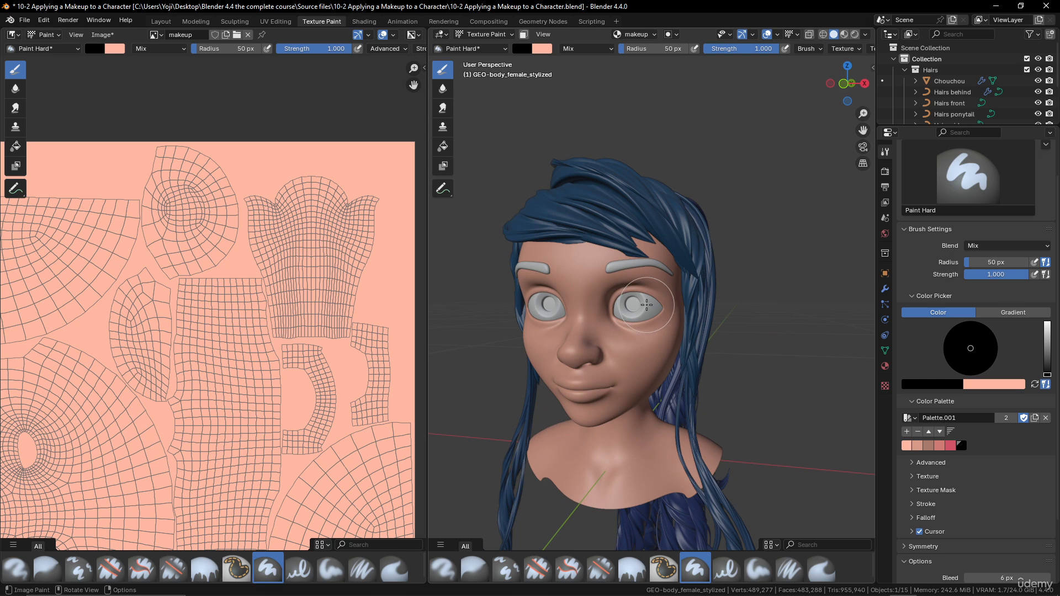
pyautogui.scroll(2, 657, 291)
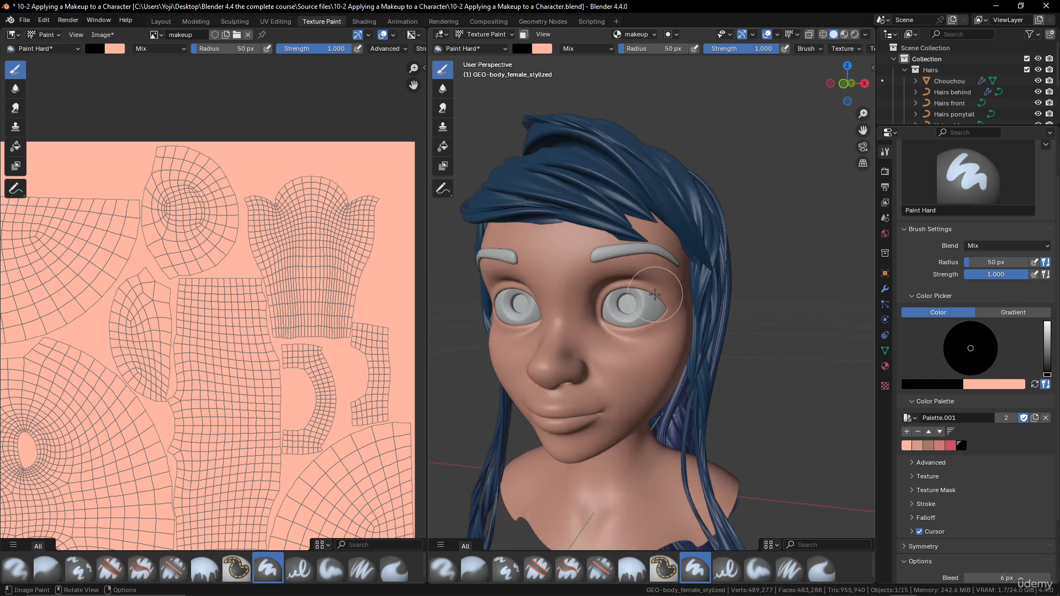
pyautogui.click(845, 35)
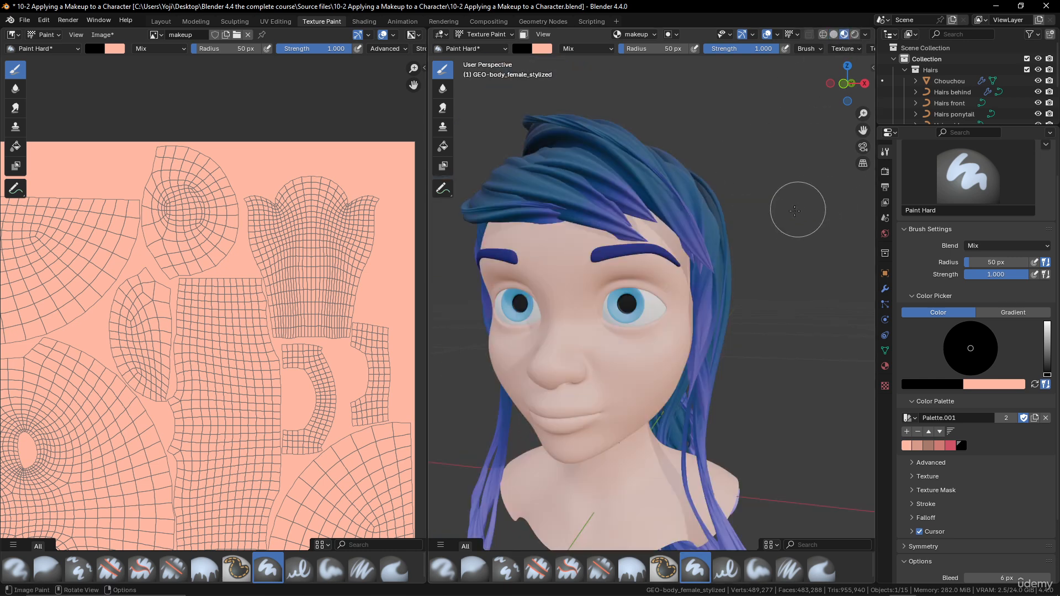
pyautogui.click(834, 34)
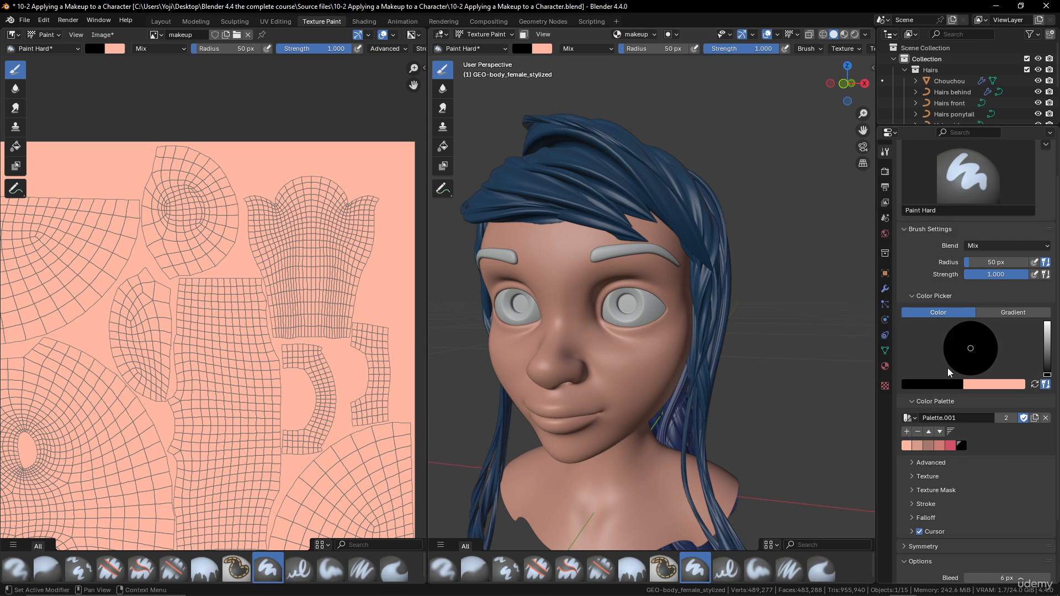
# - Mix a bright blue brush colour and add it to the palette
pyautogui.click(947, 385)
pyautogui.moveTo(954, 300); pyautogui.dragTo(954, 222)
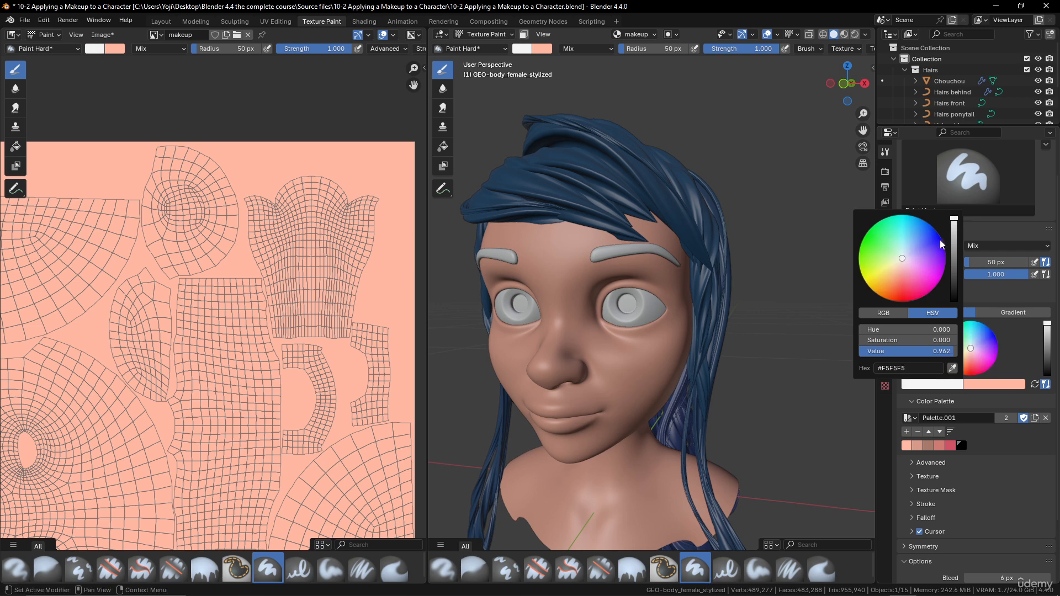
pyautogui.moveTo(902, 259); pyautogui.dragTo(922, 238)
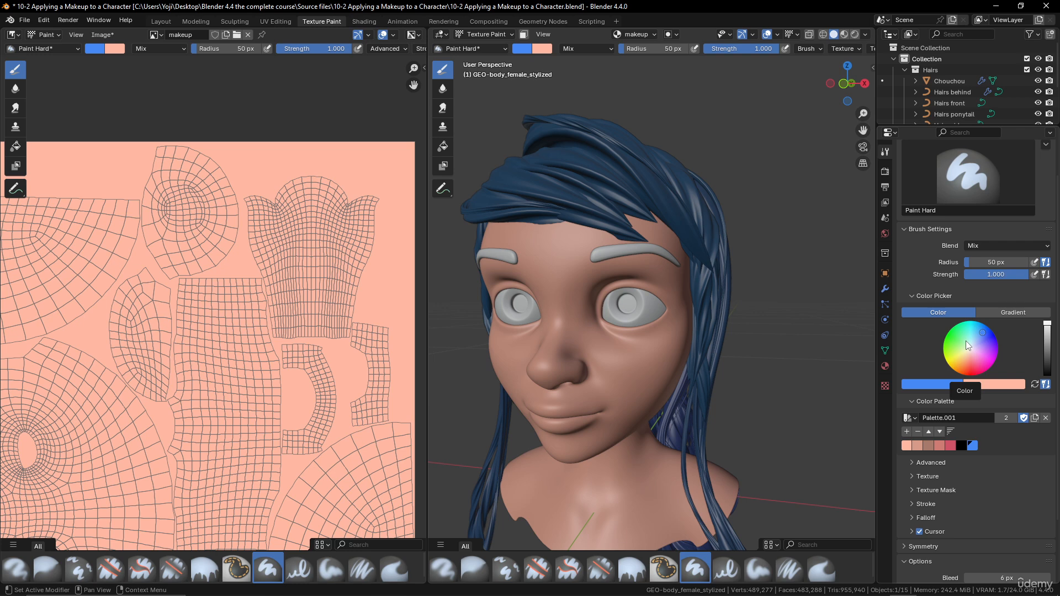
# - Check the X-axis mesh symmetry option for texture painting on the head
pyautogui.moveTo(655, 350); pyautogui.dragTo(662, 325, button='middle')
pyautogui.scroll(-4, 662, 326)
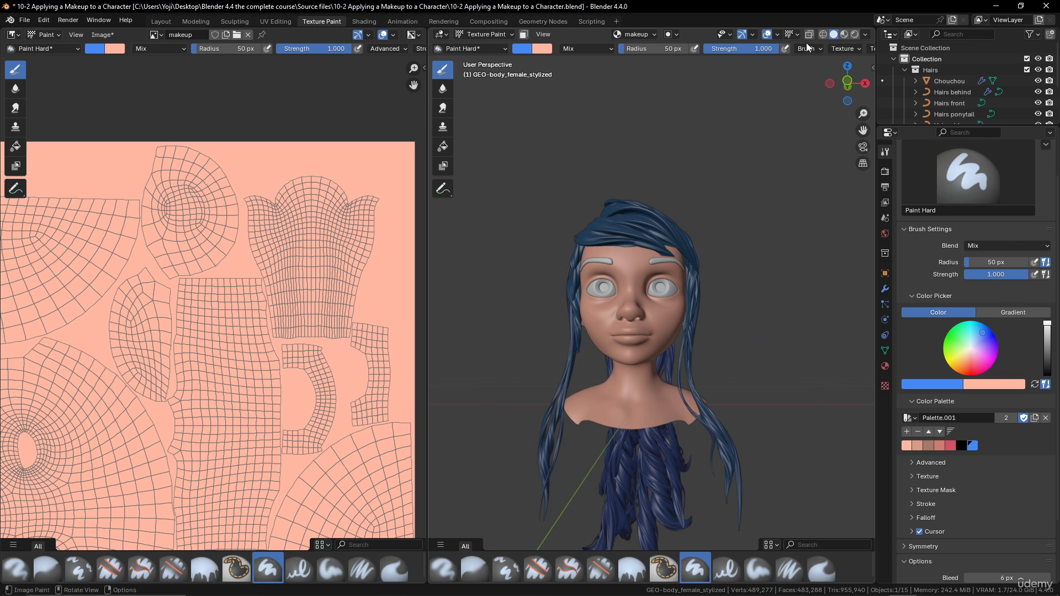
pyautogui.moveTo(802, 48); pyautogui.dragTo(793, 46, button='middle')
pyautogui.scroll(-8, 792, 47)
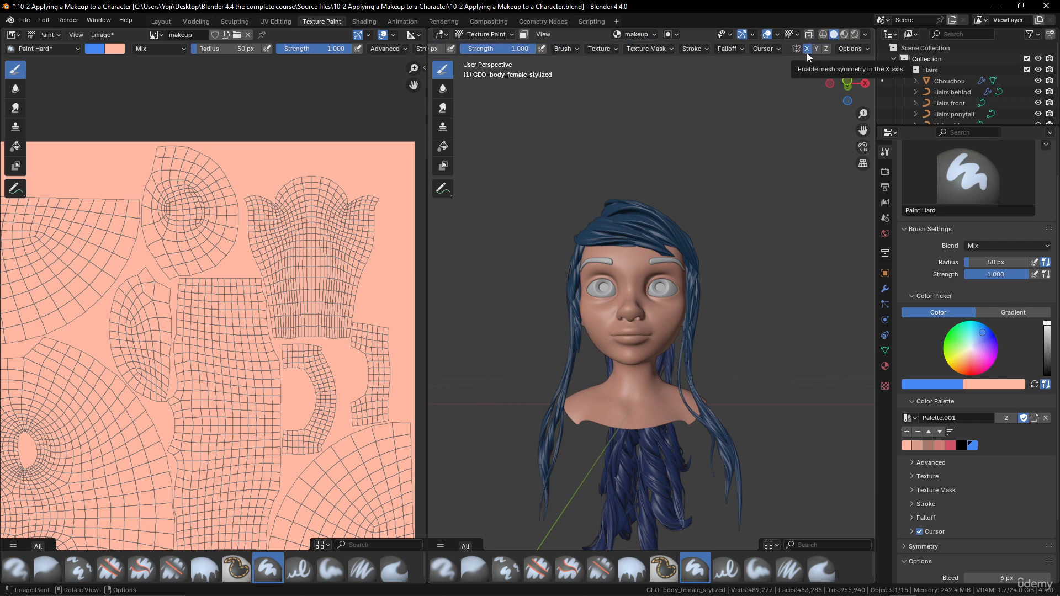
# - Test mirrored painting with a blue hard-brush stroke across the cheek below the eye and undo it
pyautogui.scroll(4, 719, 334)
pyautogui.moveTo(719, 333); pyautogui.dragTo(638, 355, button='middle')
pyautogui.scroll(2, 665, 354)
pyautogui.moveTo(618, 326); pyautogui.dragTo(667, 326)
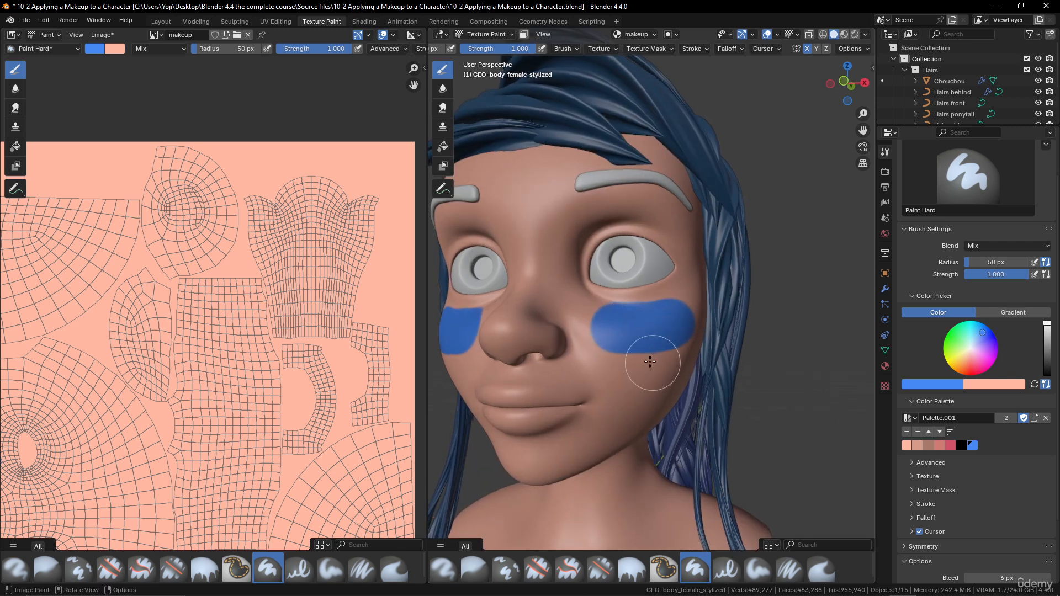
pyautogui.moveTo(650, 361); pyautogui.dragTo(660, 357, button='middle')
pyautogui.hotkey('ctrl', 'z')
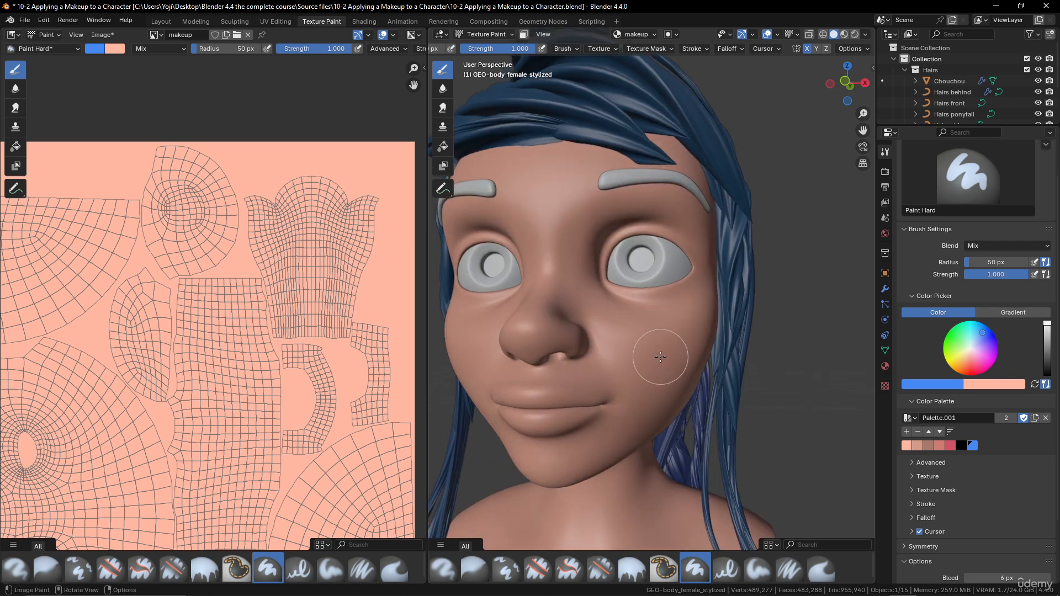
# - Switch to the Paint Soft brush, try a short blue stroke on the cheek and undo it
pyautogui.click(758, 568)
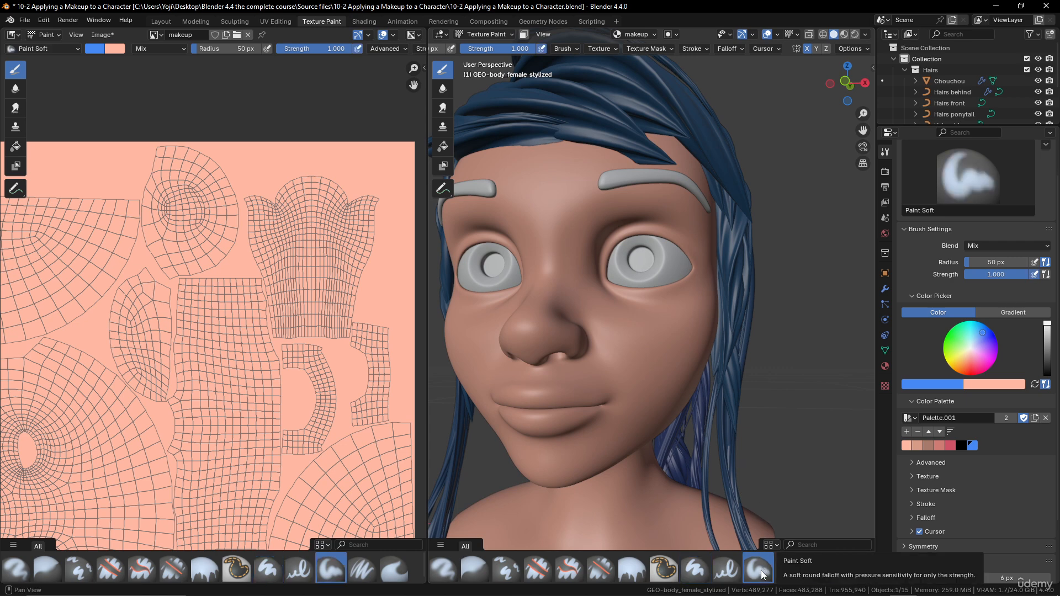
pyautogui.moveTo(651, 331)
pyautogui.mouseDown()
pyautogui.moveTo(644, 388)
pyautogui.moveTo(682, 331)
pyautogui.moveTo(666, 356)
pyautogui.moveTo(656, 352)
pyautogui.mouseUp()
pyautogui.hotkey('ctrl', 'z')
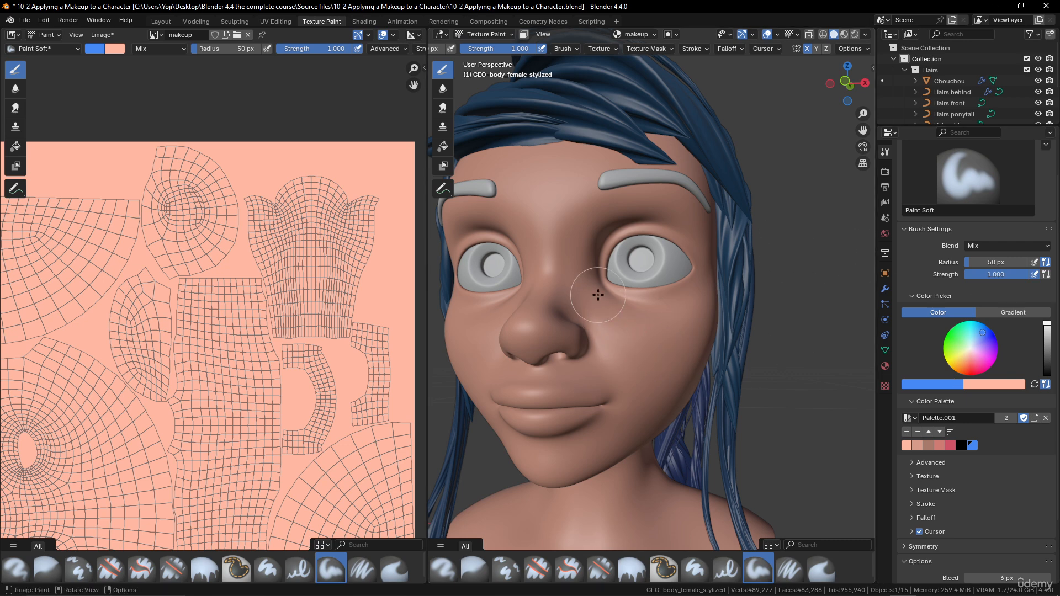
# - Pick the darkest brown skin swatch from the palette, try a soft stroke across the cheek, and undo it
pyautogui.moveTo(599, 294)
pyautogui.mouseDown(button='middle')
pyautogui.moveTo(591, 290)
pyautogui.moveTo(602, 284)
pyautogui.mouseUp(button='middle')
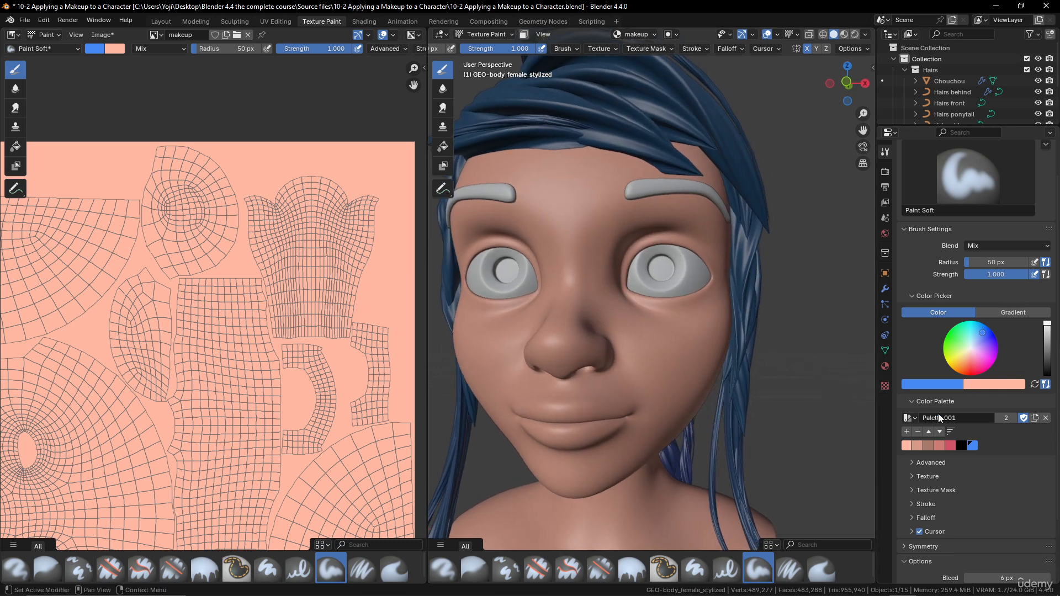
pyautogui.click(928, 445)
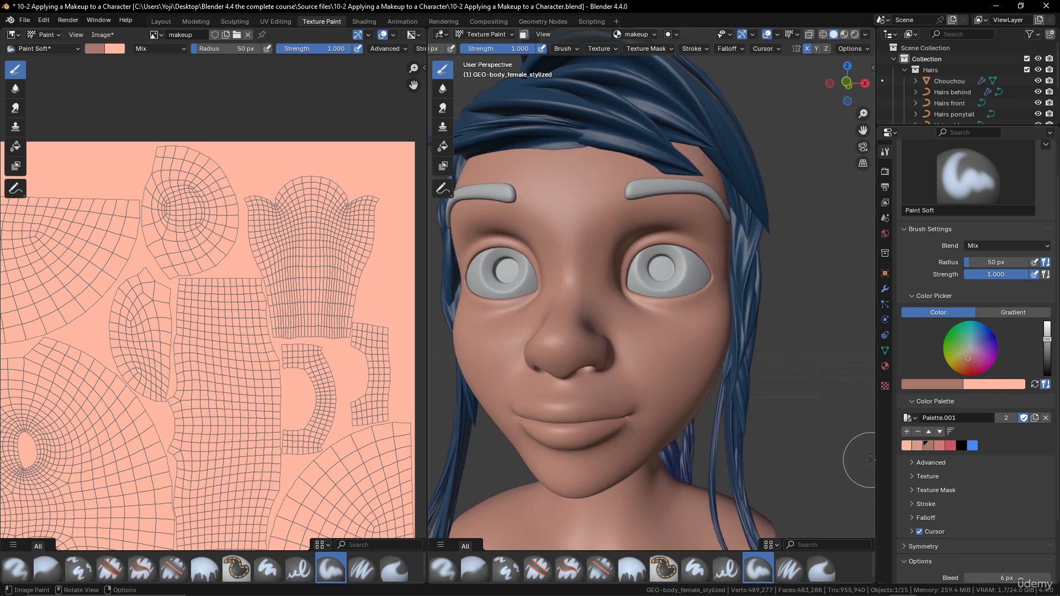
pyautogui.moveTo(599, 328); pyautogui.dragTo(711, 351)
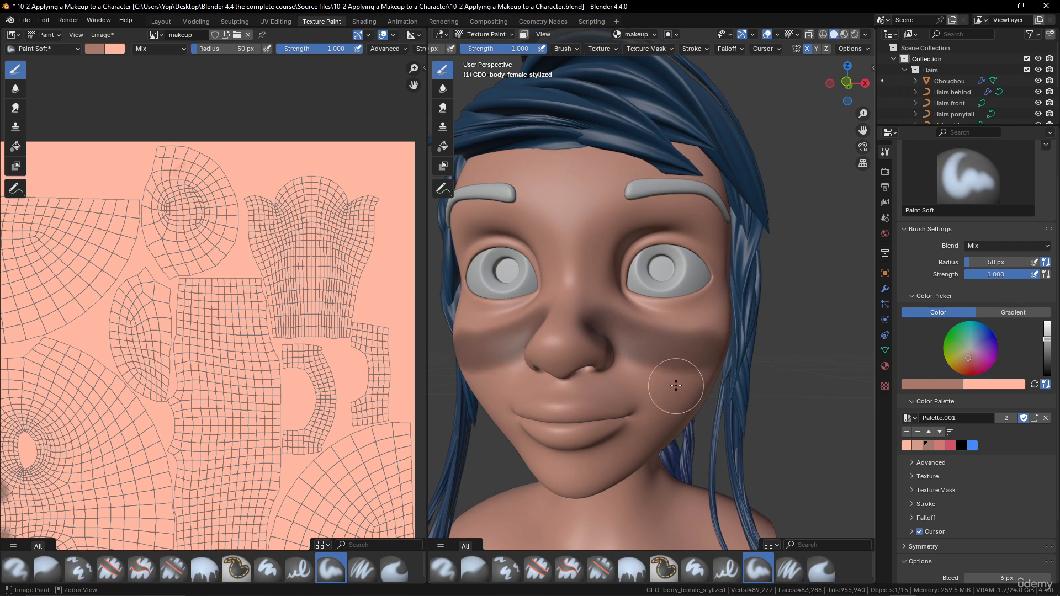
pyautogui.hotkey('ctrl', 'z')
# - Set the soft brush's strength to 0.1
pyautogui.click(999, 275)
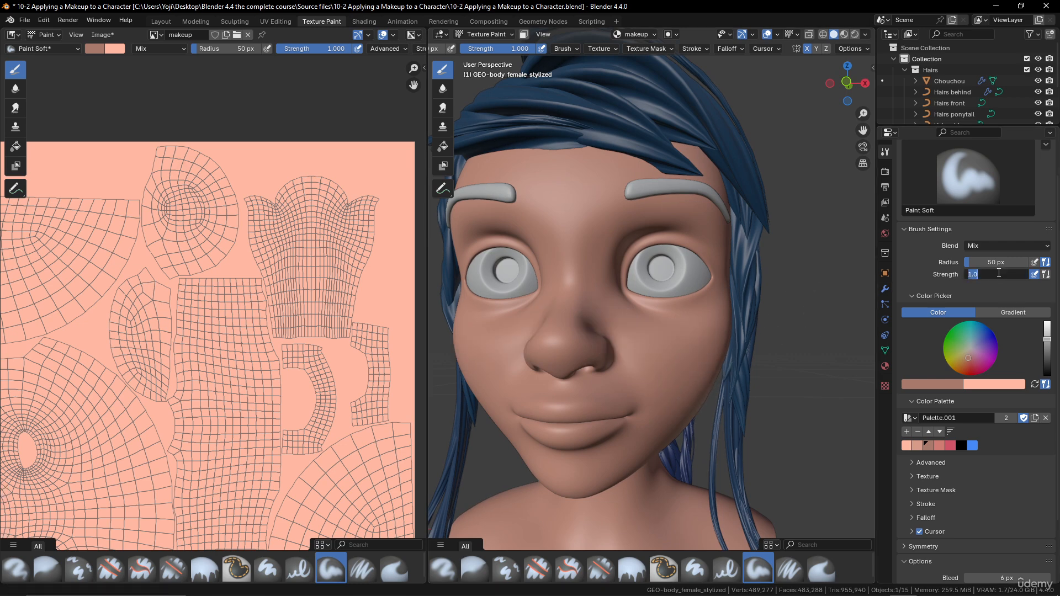
pyautogui.press('Return')
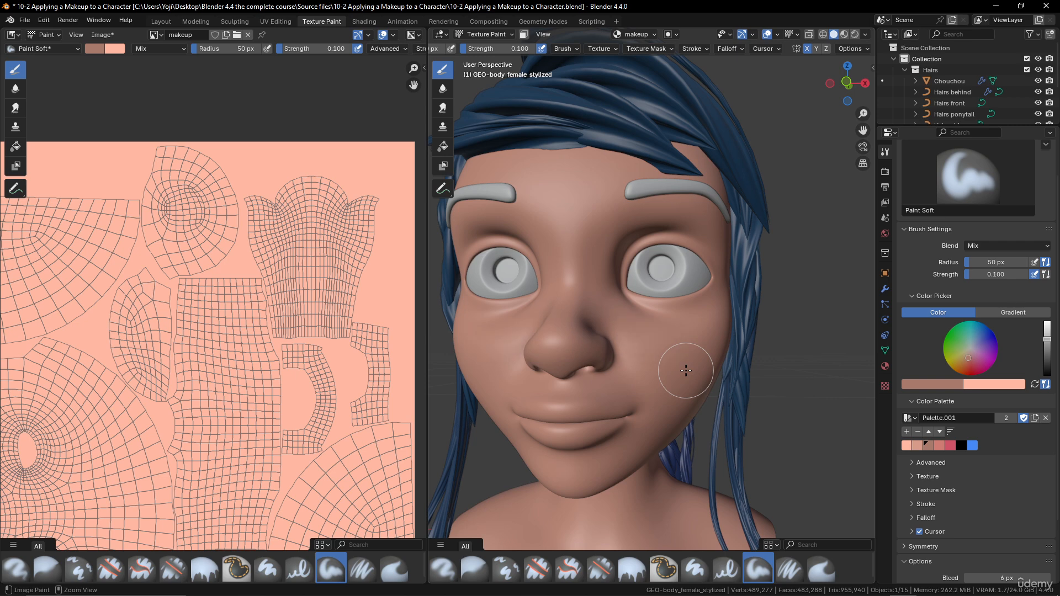
pyautogui.moveTo(594, 248)
pyautogui.mouseDown(button='middle')
pyautogui.moveTo(635, 251)
pyautogui.moveTo(612, 258)
pyautogui.mouseUp(button='middle')
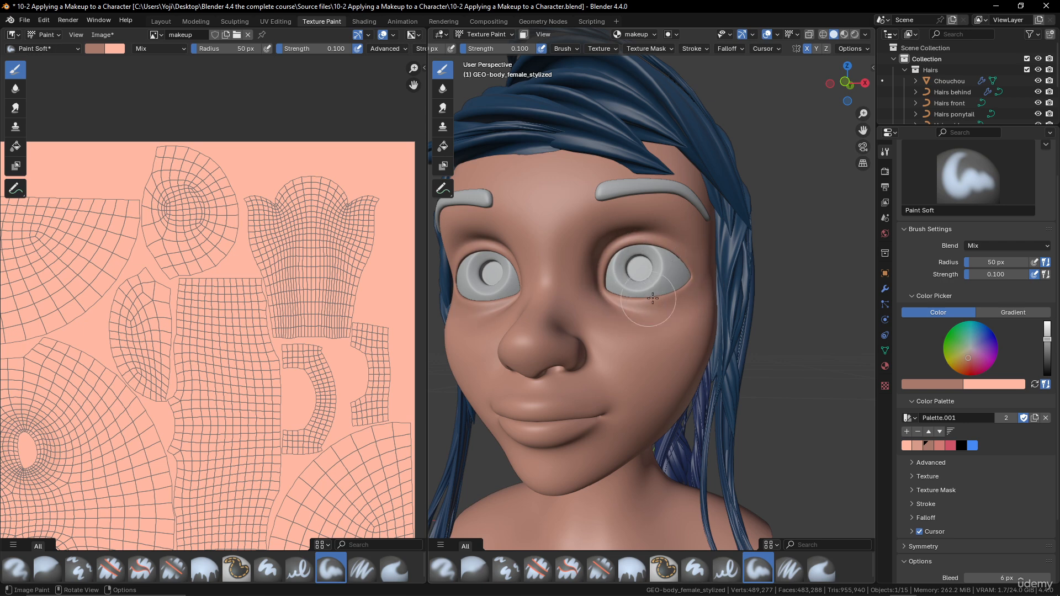
pyautogui.scroll(-2, 246, 365)
pyautogui.scroll(5, 247, 365)
pyautogui.scroll(-3, 246, 366)
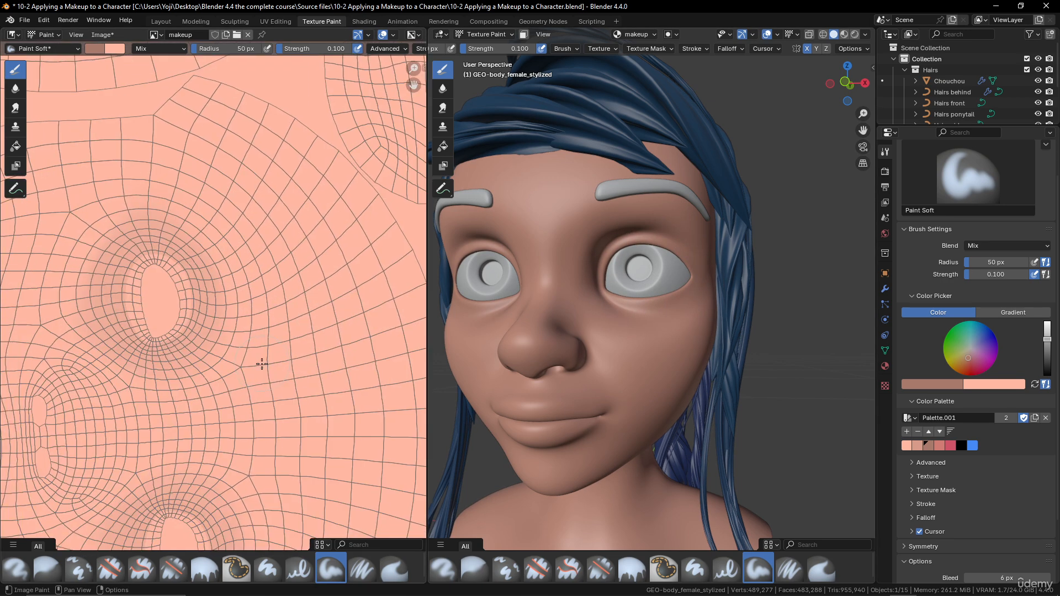
# - Build up soft brown shading on the face around the eyes and the sides of the nose
pyautogui.scroll(2, 638, 275)
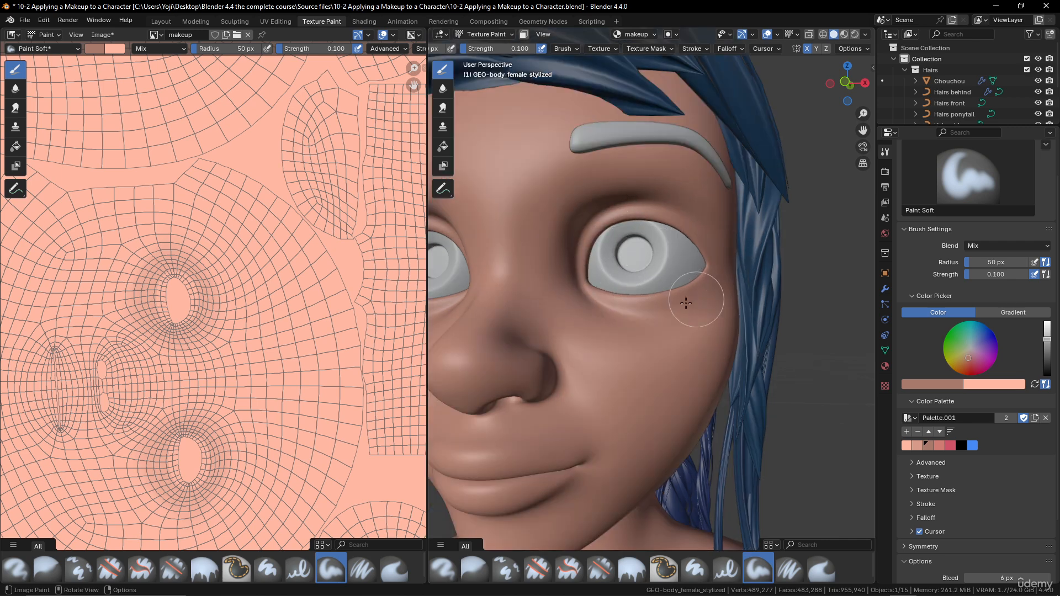
pyautogui.scroll(-5, 607, 331)
pyautogui.scroll(5, 618, 356)
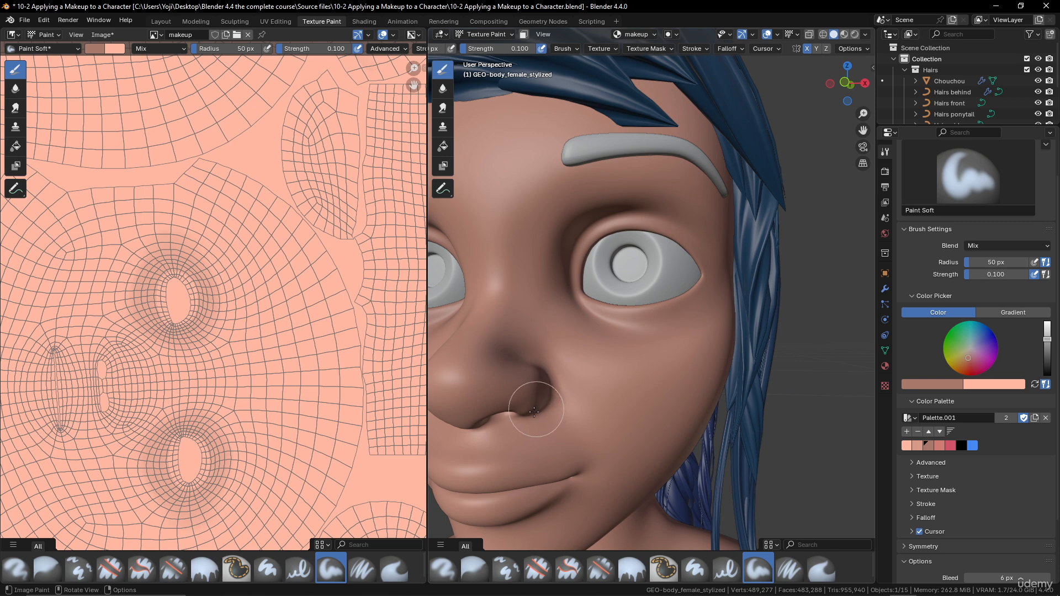
pyautogui.scroll(-5, 538, 387)
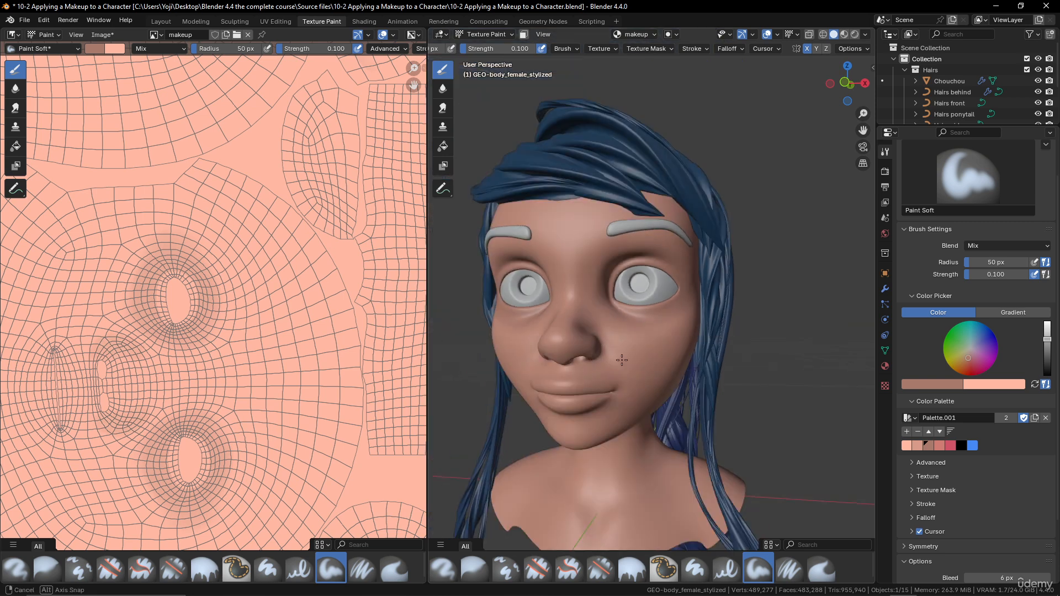
pyautogui.moveTo(552, 381)
pyautogui.mouseDown(button='middle')
pyautogui.moveTo(625, 361)
pyautogui.moveTo(546, 376)
pyautogui.mouseUp(button='middle')
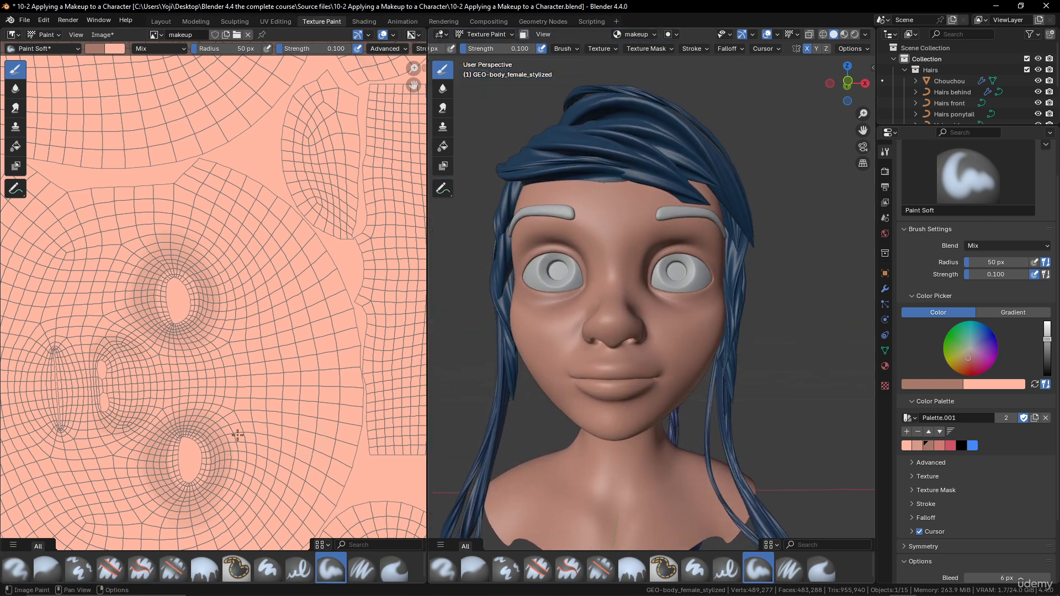
pyautogui.moveTo(646, 361); pyautogui.dragTo(611, 368, button='middle')
pyautogui.scroll(6, 603, 371)
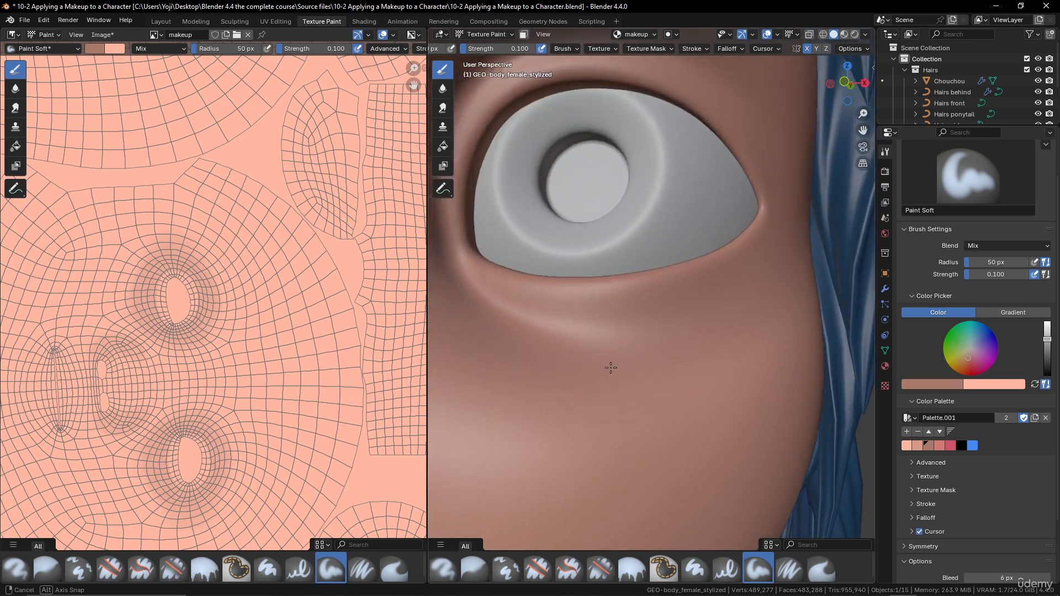
pyautogui.scroll(-4, 612, 367)
pyautogui.scroll(6, 612, 368)
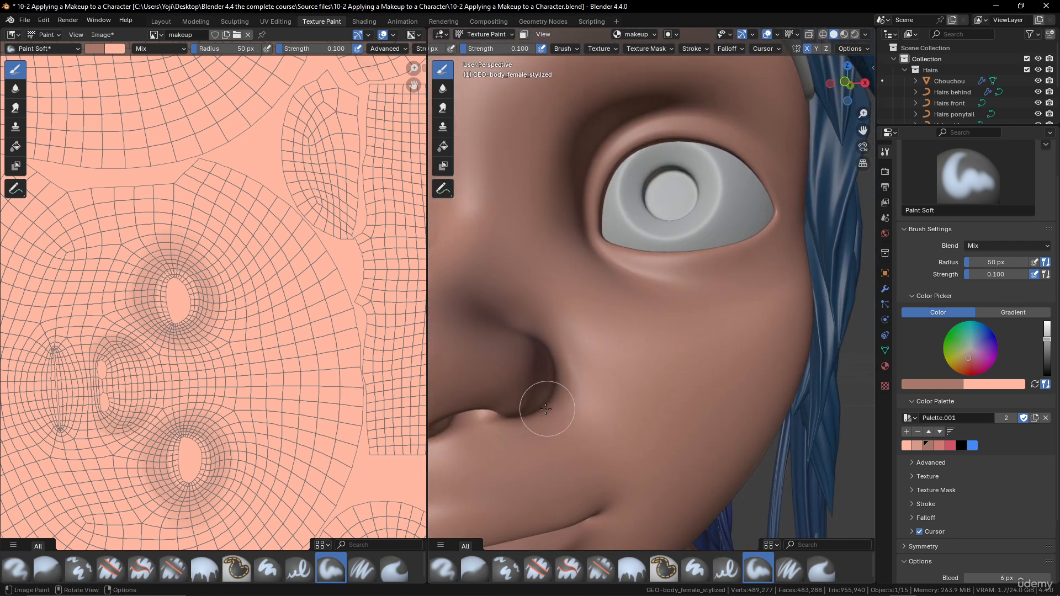
pyautogui.scroll(-6, 546, 409)
# - Paint soft brown shadows on the neck beneath the jaw
pyautogui.moveTo(620, 366)
pyautogui.mouseDown(button='middle')
pyautogui.moveTo(624, 351)
pyautogui.moveTo(630, 358)
pyautogui.moveTo(611, 355)
pyautogui.moveTo(642, 382)
pyautogui.mouseUp(button='middle')
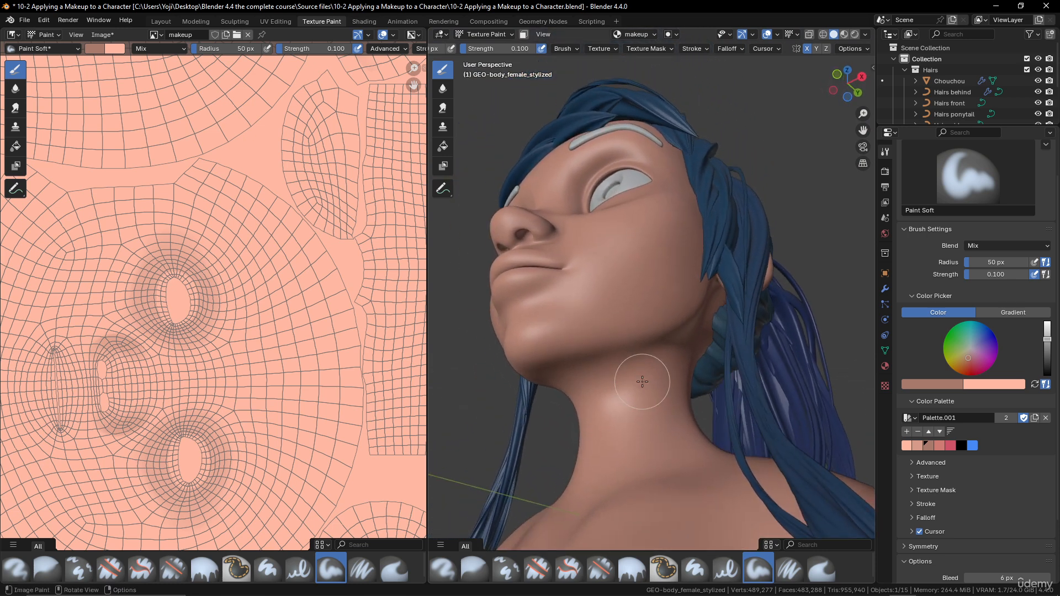
pyautogui.scroll(2, 642, 381)
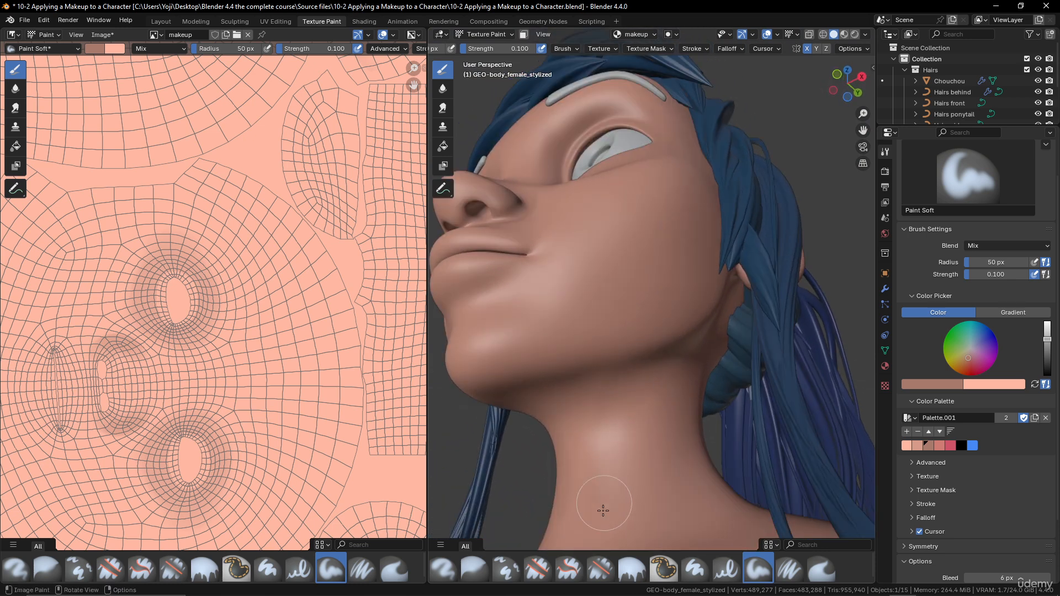
pyautogui.moveTo(657, 431)
pyautogui.mouseDown(button='middle')
pyautogui.moveTo(684, 422)
pyautogui.moveTo(677, 430)
pyautogui.moveTo(681, 373)
pyautogui.moveTo(657, 340)
pyautogui.moveTo(662, 386)
pyautogui.moveTo(670, 348)
pyautogui.moveTo(685, 356)
pyautogui.mouseUp(button='middle')
pyautogui.scroll(3, 674, 365)
pyautogui.scroll(-5, 679, 339)
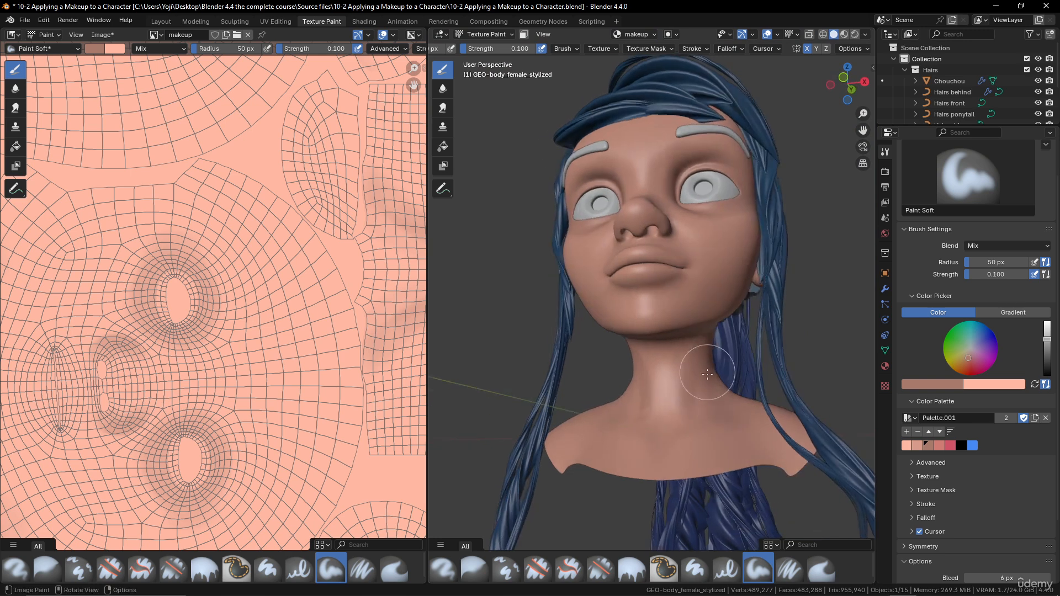
pyautogui.scroll(6, 674, 344)
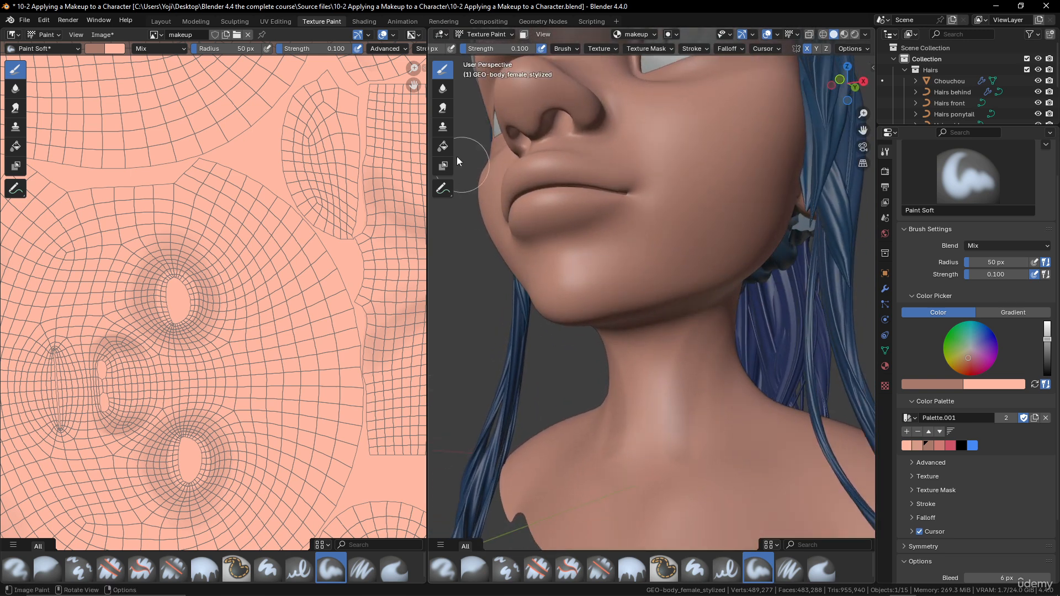
# - Switch to the Smear brush and blend the brown shading on the neck into the surrounding skin
pyautogui.click(443, 108)
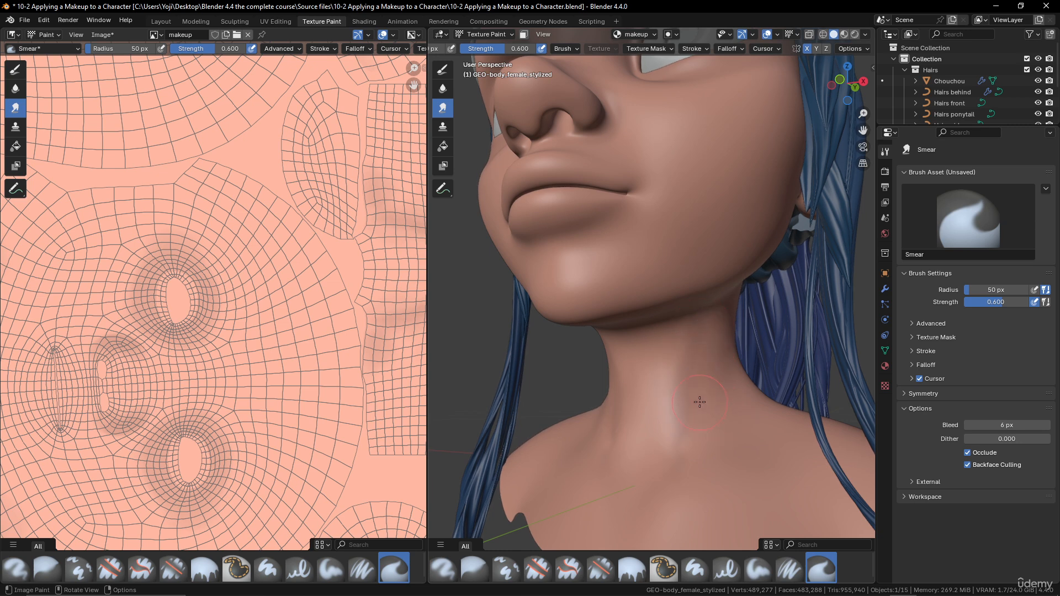
pyautogui.scroll(-7, 725, 403)
pyautogui.moveTo(725, 403); pyautogui.dragTo(773, 416, button='middle')
pyautogui.scroll(3, 773, 417)
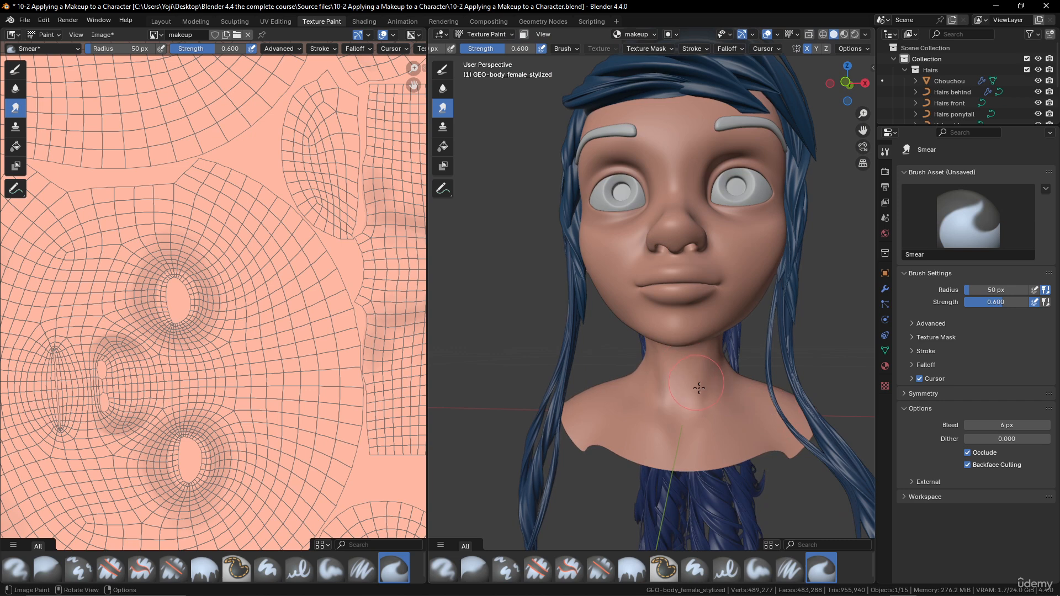
# - Switch from the Smear brush to the Paint Soft brush and choose the rosy pink swatch from Palette.001
pyautogui.scroll(-3, 724, 356)
pyautogui.moveTo(724, 359); pyautogui.dragTo(657, 337, button='middle')
pyautogui.scroll(3, 742, 400)
pyautogui.scroll(3, 679, 340)
pyautogui.scroll(-3, 677, 339)
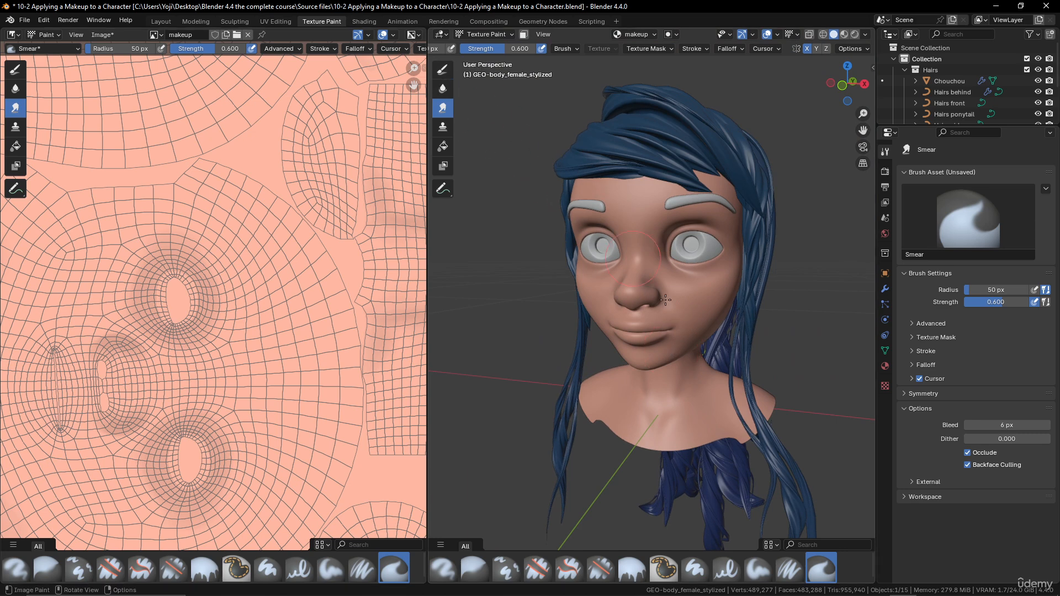
pyautogui.click(759, 566)
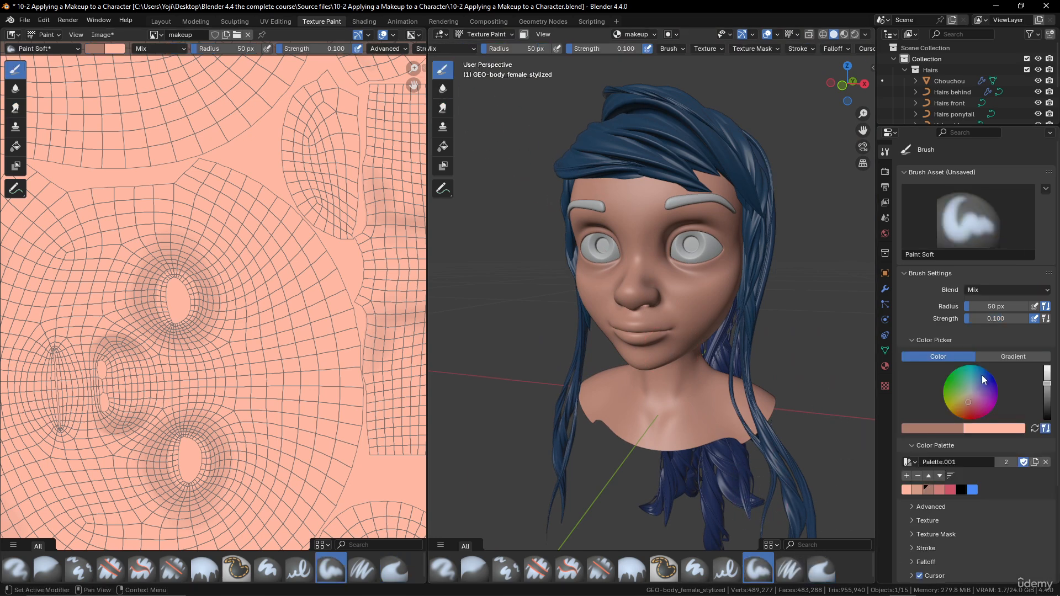
pyautogui.click(939, 488)
# - Paint a soft rosy pink tint on the nose and cheeks with the Paint Soft brush at 0.1 strength
pyautogui.scroll(4, 723, 280)
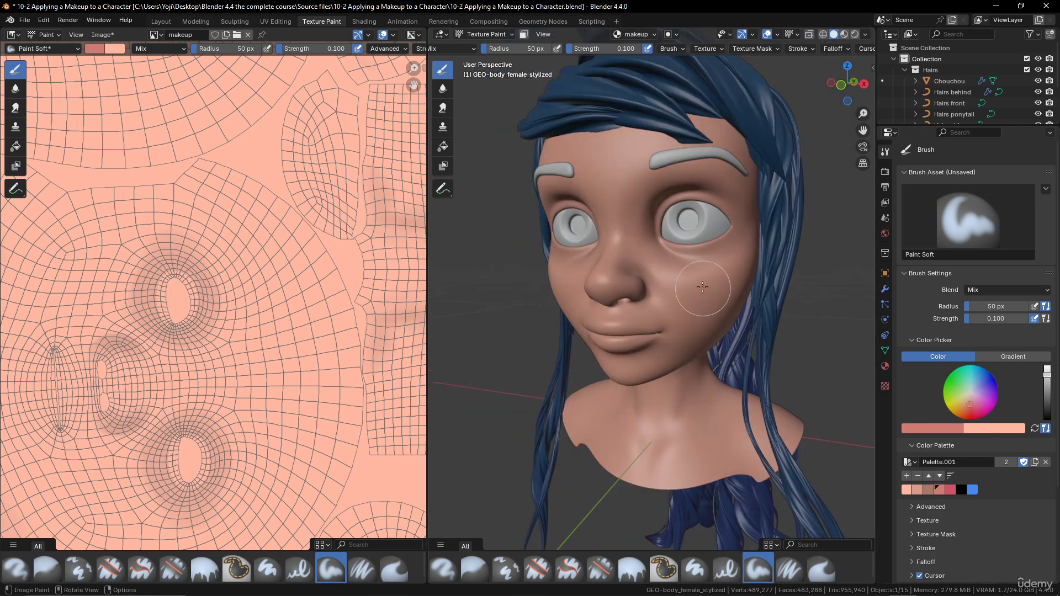
pyautogui.scroll(2, 703, 301)
pyautogui.scroll(-1, 643, 282)
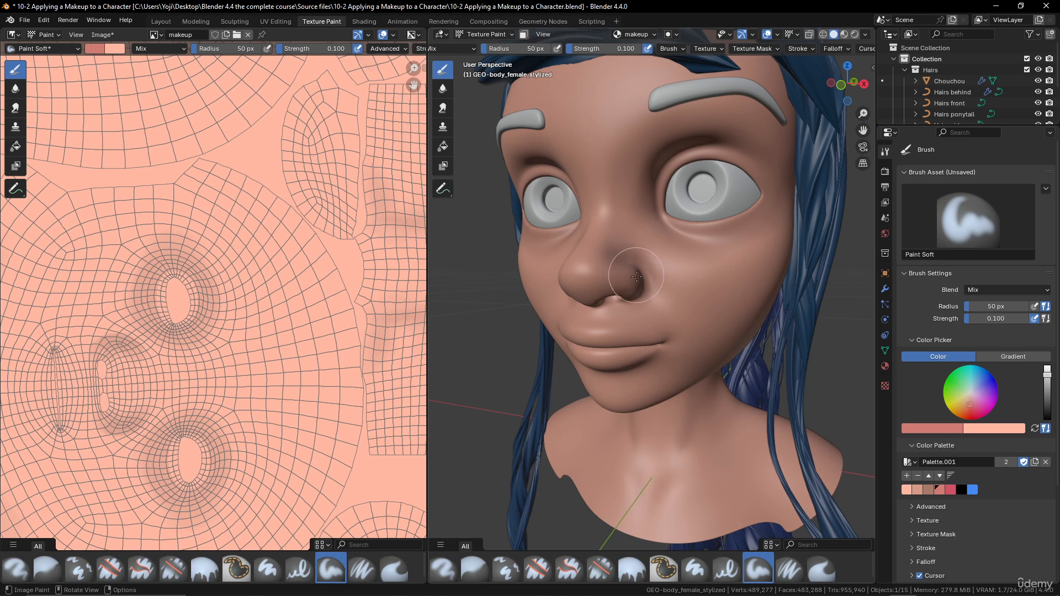
pyautogui.moveTo(636, 276); pyautogui.dragTo(624, 267)
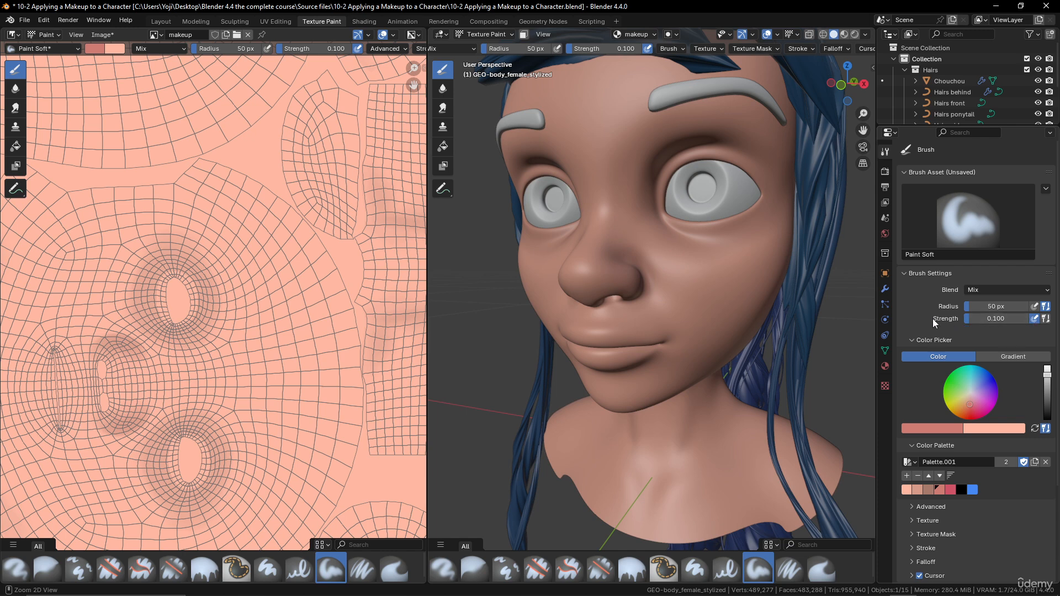
pyautogui.keyDown('ctrl'); pyautogui.moveTo(675, 280); pyautogui.dragTo(686, 313, button='middle'); pyautogui.keyUp('ctrl')
pyautogui.keyDown('shift'); pyautogui.moveTo(686, 314); pyautogui.dragTo(656, 265, button='middle'); pyautogui.keyUp('shift')
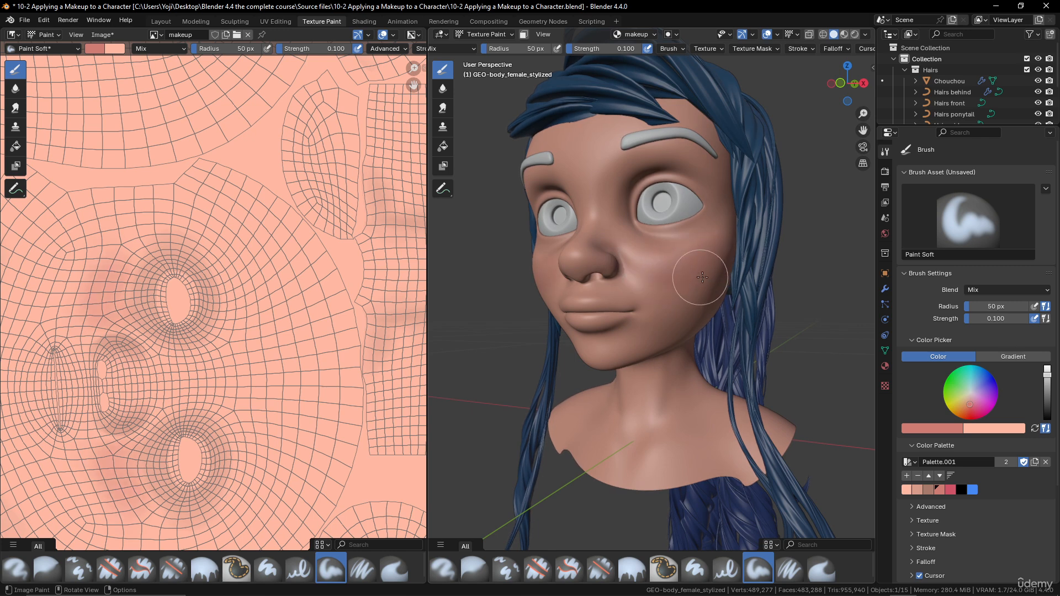
pyautogui.moveTo(698, 272); pyautogui.dragTo(721, 283, button='middle')
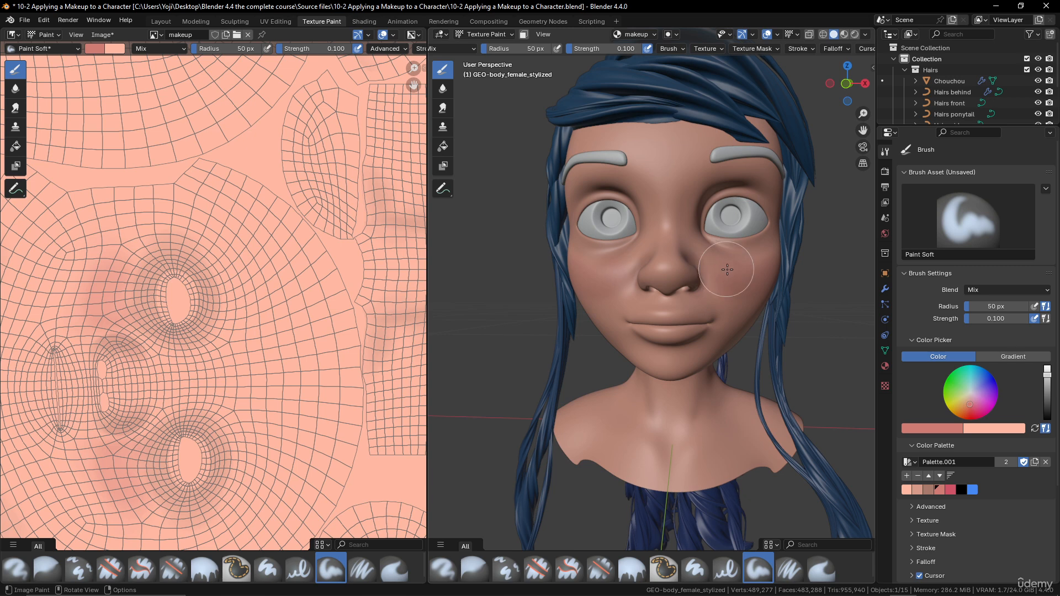
# - Build up the rosy blush across the cheeks and around the nose, working from several angles of the face
pyautogui.scroll(-2, 308, 345)
pyautogui.scroll(2, 268, 295)
pyautogui.moveTo(230, 312); pyautogui.dragTo(289, 251, button='middle')
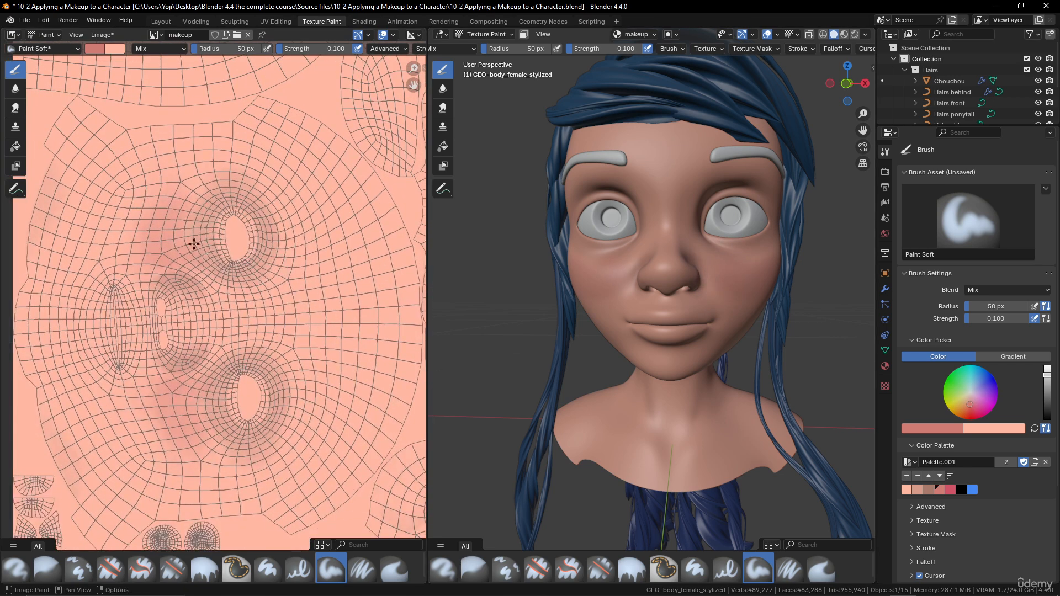
pyautogui.moveTo(699, 281); pyautogui.dragTo(672, 269, button='middle')
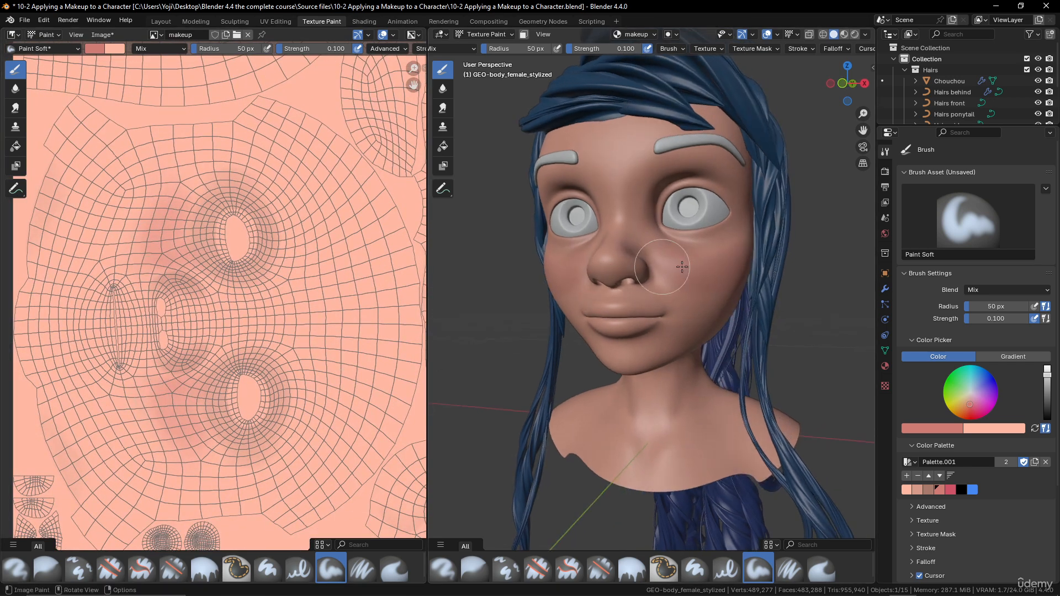
pyautogui.scroll(2, 678, 261)
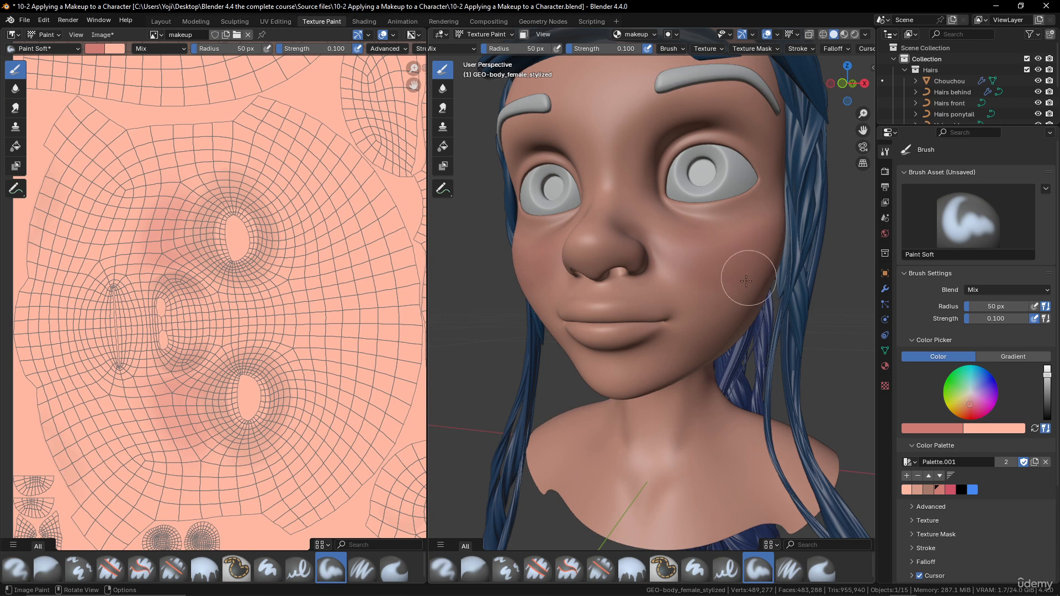
pyautogui.scroll(-5, 745, 278)
pyautogui.moveTo(738, 281)
pyautogui.mouseDown(button='middle')
pyautogui.moveTo(797, 288)
pyautogui.moveTo(718, 328)
pyautogui.mouseUp(button='middle')
pyautogui.scroll(4, 771, 305)
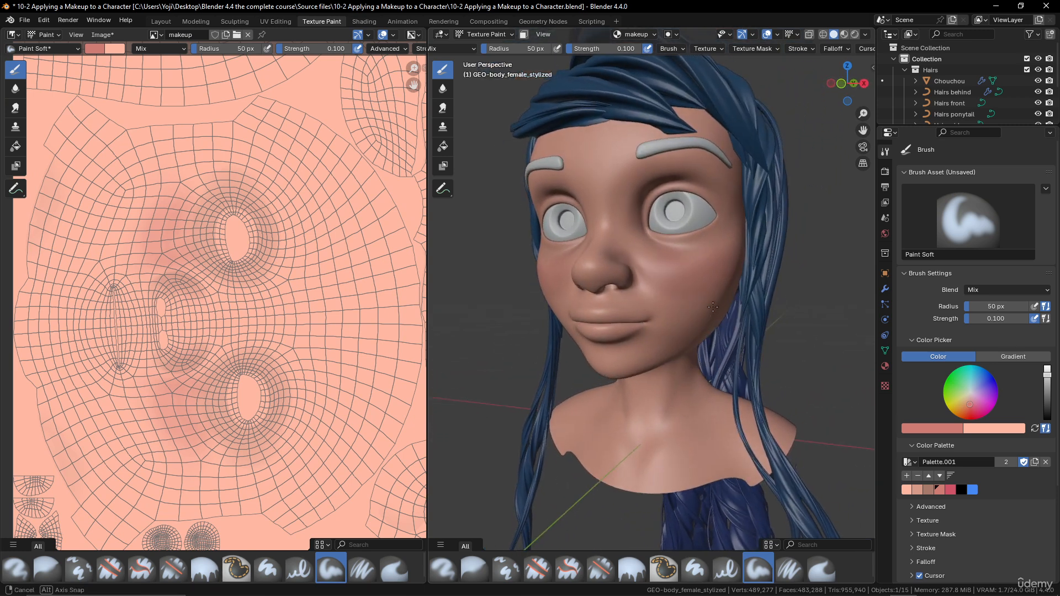
pyautogui.moveTo(724, 282); pyautogui.dragTo(720, 281, button='middle')
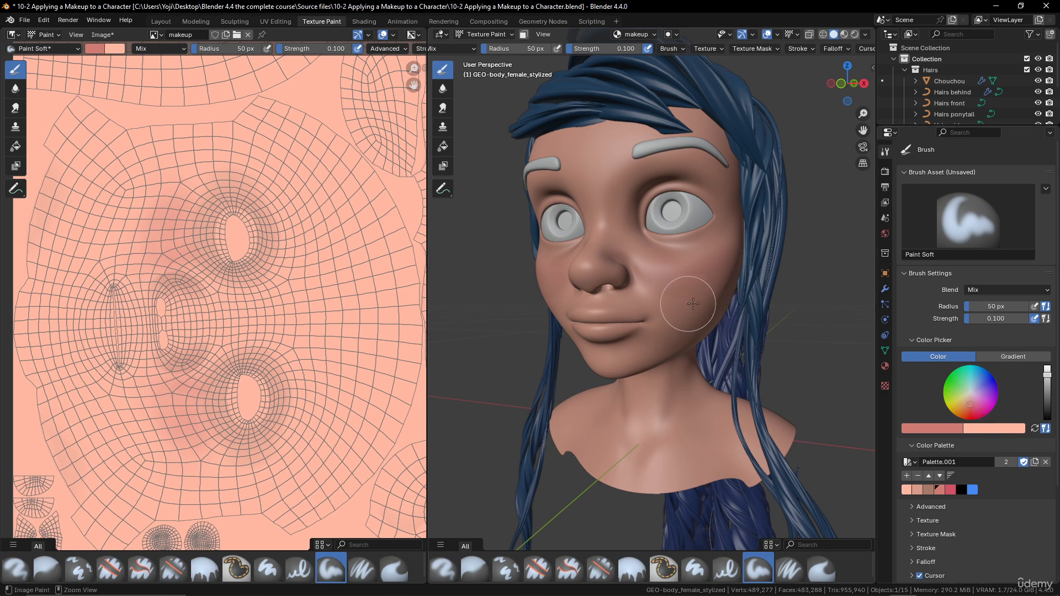
pyautogui.moveTo(716, 302); pyautogui.dragTo(687, 414, button='middle')
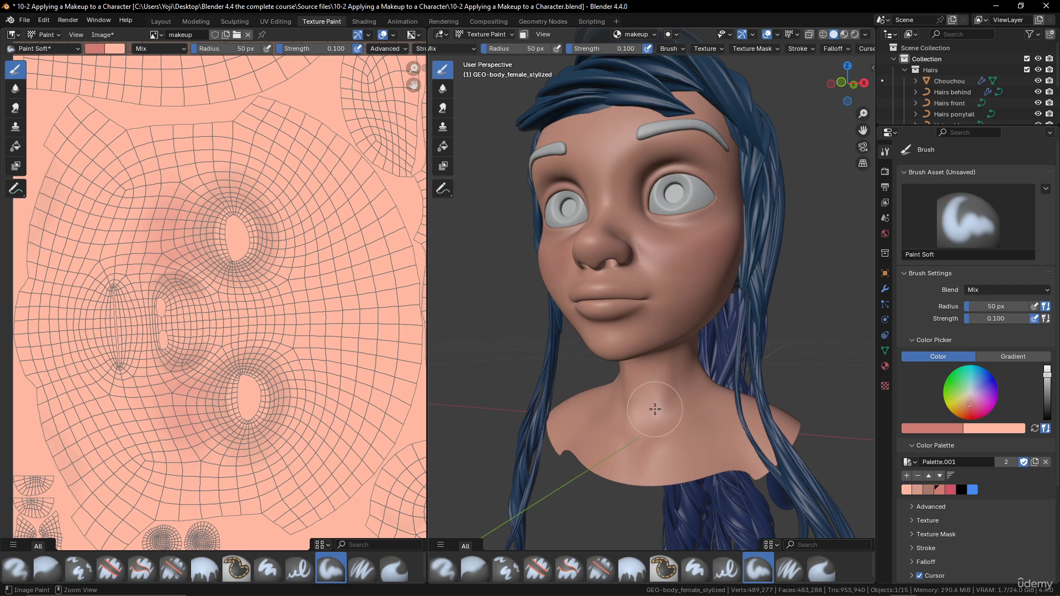
pyautogui.scroll(-3, 690, 294)
pyautogui.moveTo(708, 325)
pyautogui.mouseDown(button='middle')
pyautogui.moveTo(752, 343)
pyautogui.moveTo(690, 293)
pyautogui.mouseUp(button='middle')
pyautogui.scroll(3, 768, 333)
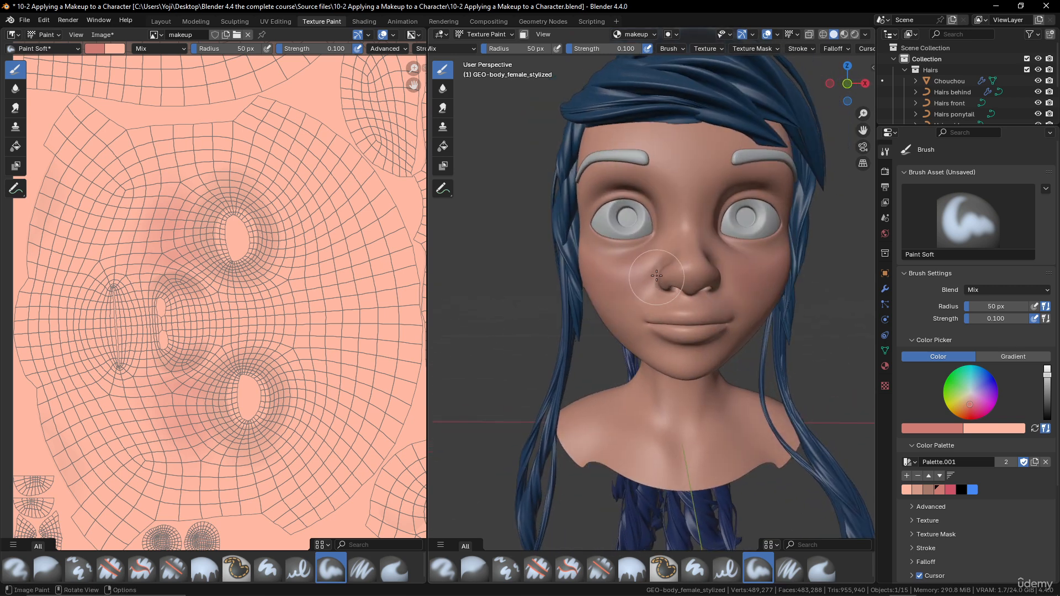
# - Preview the painted makeup in Material Preview shading from different angles and return to Solid shading
pyautogui.scroll(-4, 677, 320)
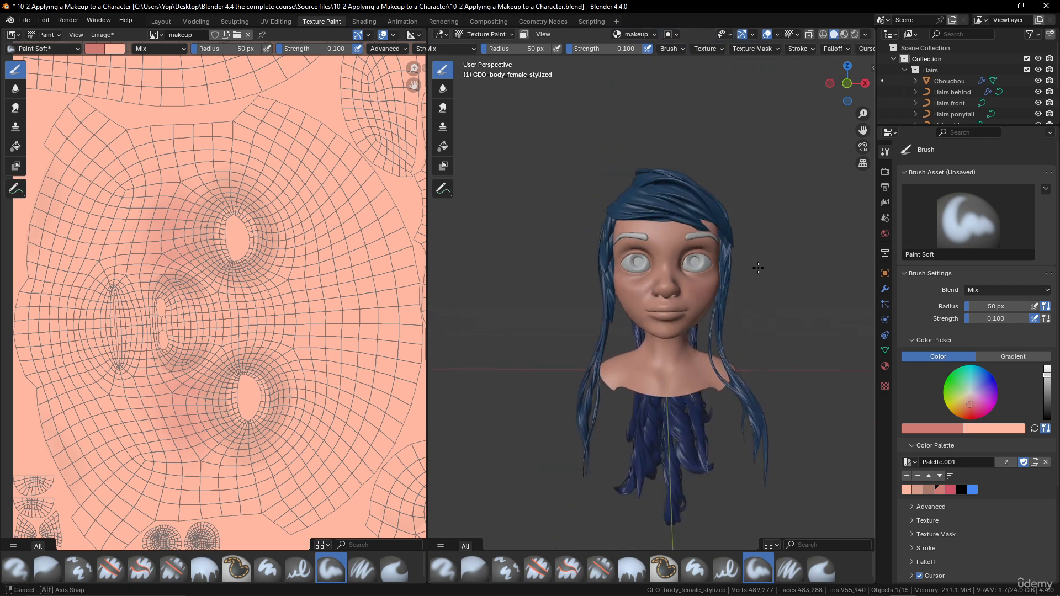
pyautogui.moveTo(753, 301); pyautogui.dragTo(736, 295, button='middle')
pyautogui.scroll(1, 736, 296)
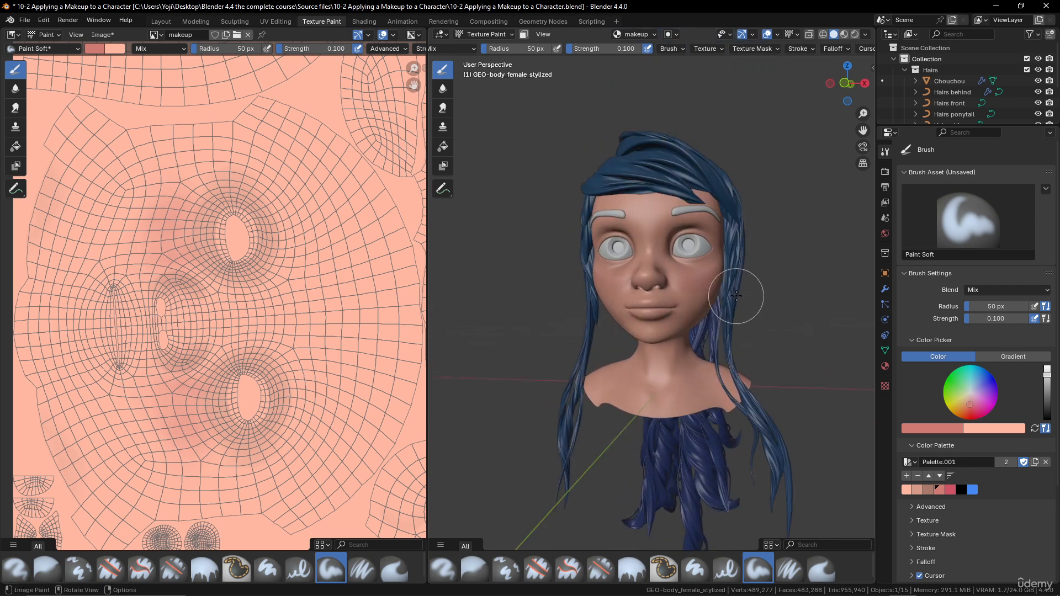
pyautogui.click(847, 34)
pyautogui.scroll(3, 665, 309)
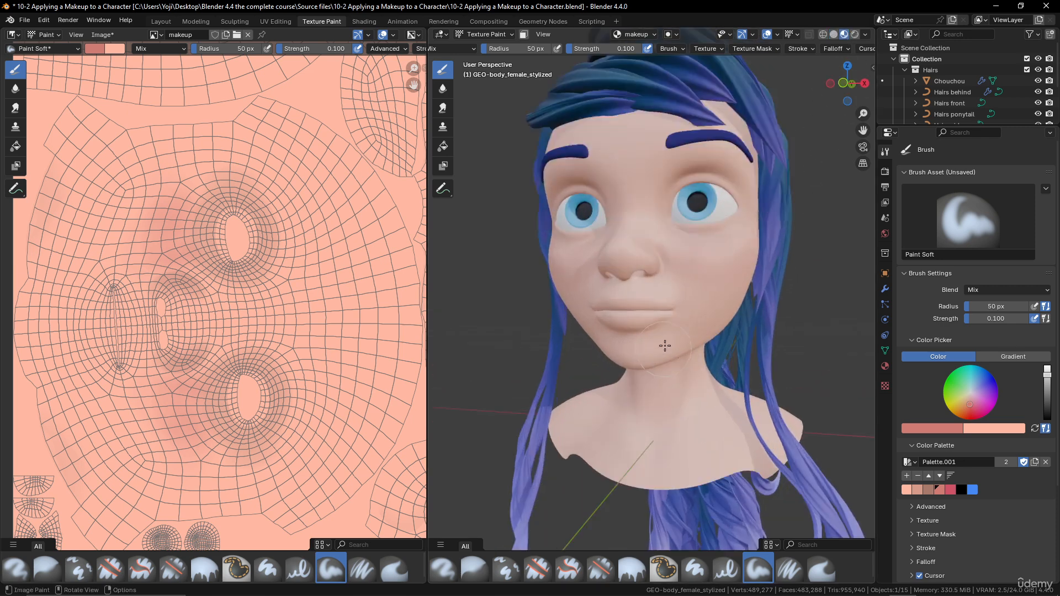
pyautogui.moveTo(663, 347); pyautogui.dragTo(658, 329, button='middle')
pyautogui.moveTo(692, 285)
pyautogui.mouseDown(button='middle')
pyautogui.moveTo(702, 270)
pyautogui.moveTo(751, 288)
pyautogui.moveTo(709, 293)
pyautogui.mouseUp(button='middle')
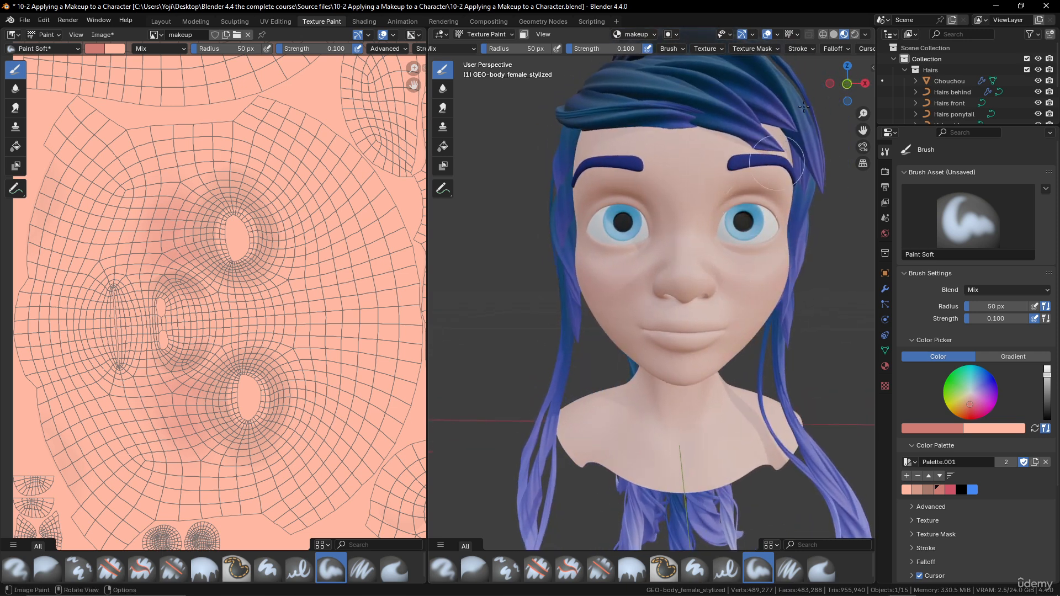
pyautogui.click(833, 34)
pyautogui.moveTo(723, 256); pyautogui.dragTo(674, 308, button='middle')
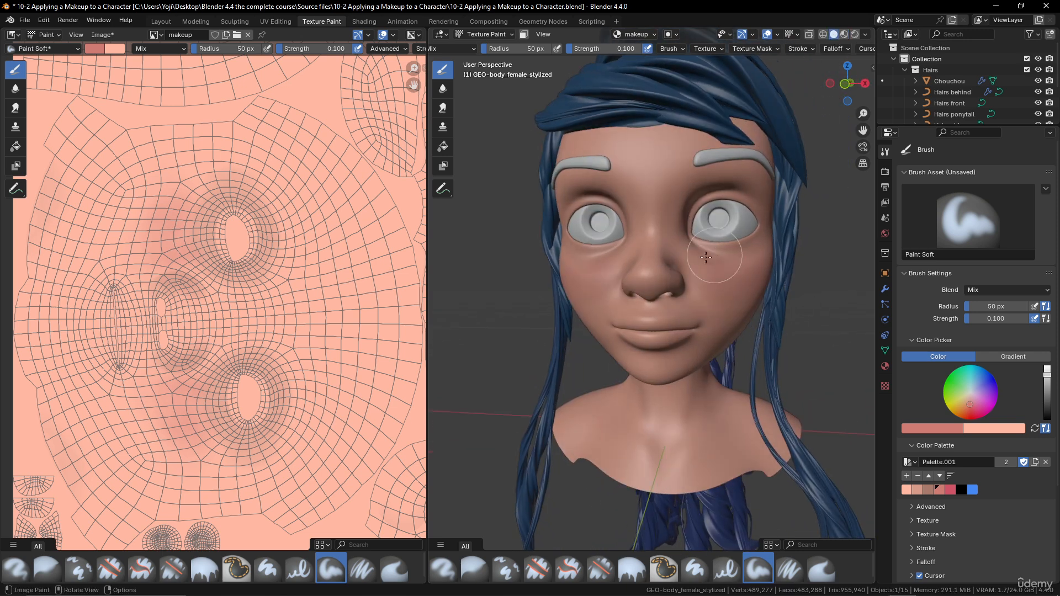
# - Save the painted texture image as makeup.png in the project folder, in PNG format
pyautogui.click(102, 36)
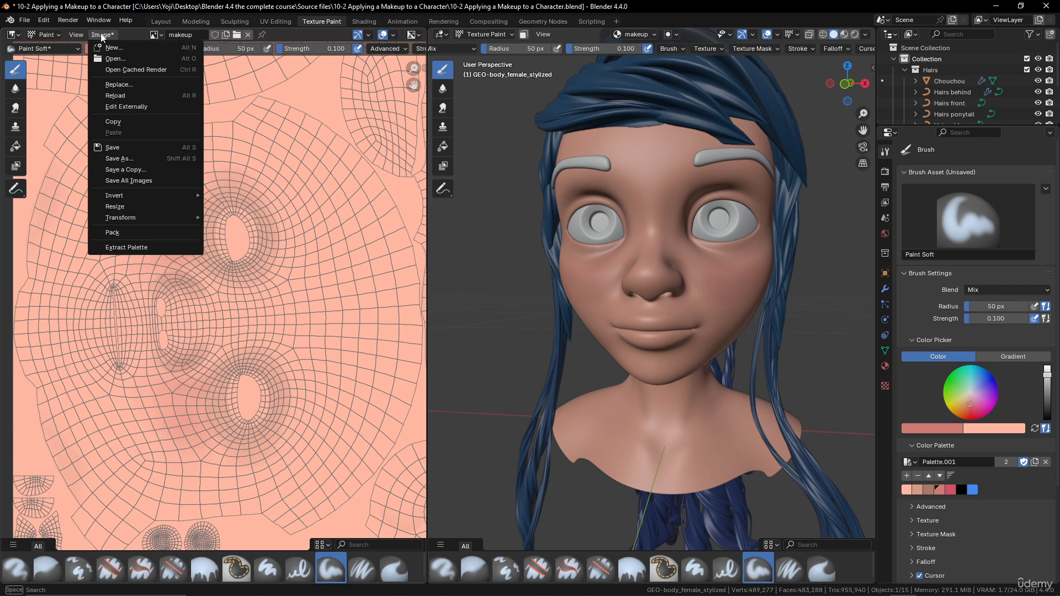
pyautogui.click(135, 158)
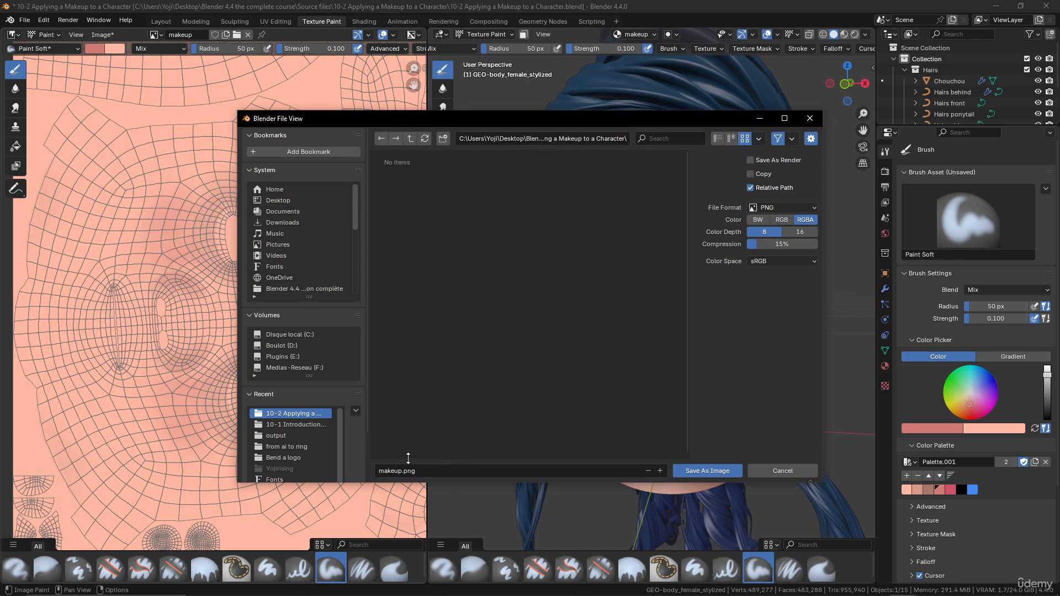
pyautogui.click(731, 469)
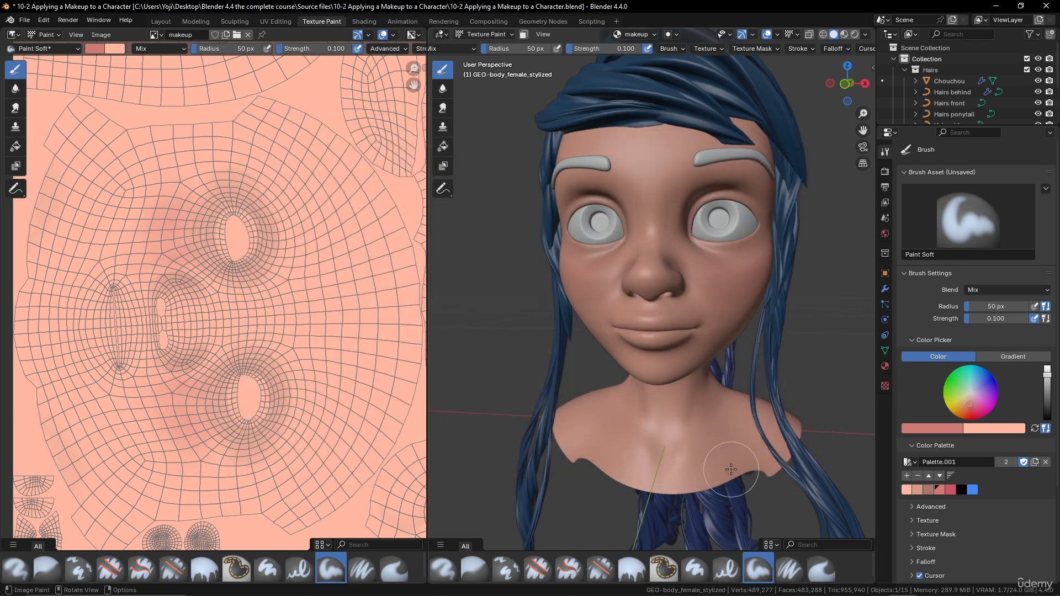
# - Turn on Material Preview shading and intensify the rosy blush on the cheeks beneath the eyes
pyautogui.click(844, 34)
pyautogui.moveTo(635, 210)
pyautogui.mouseDown(button='middle')
pyautogui.moveTo(622, 209)
pyautogui.moveTo(629, 220)
pyautogui.mouseUp(button='middle')
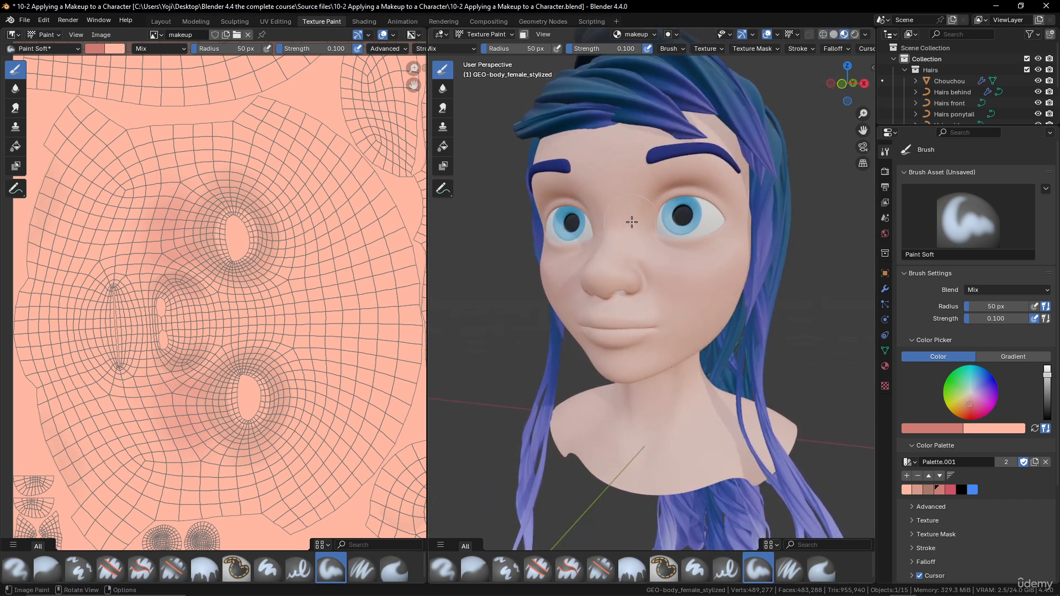
pyautogui.scroll(-1, 630, 220)
pyautogui.scroll(1, 655, 324)
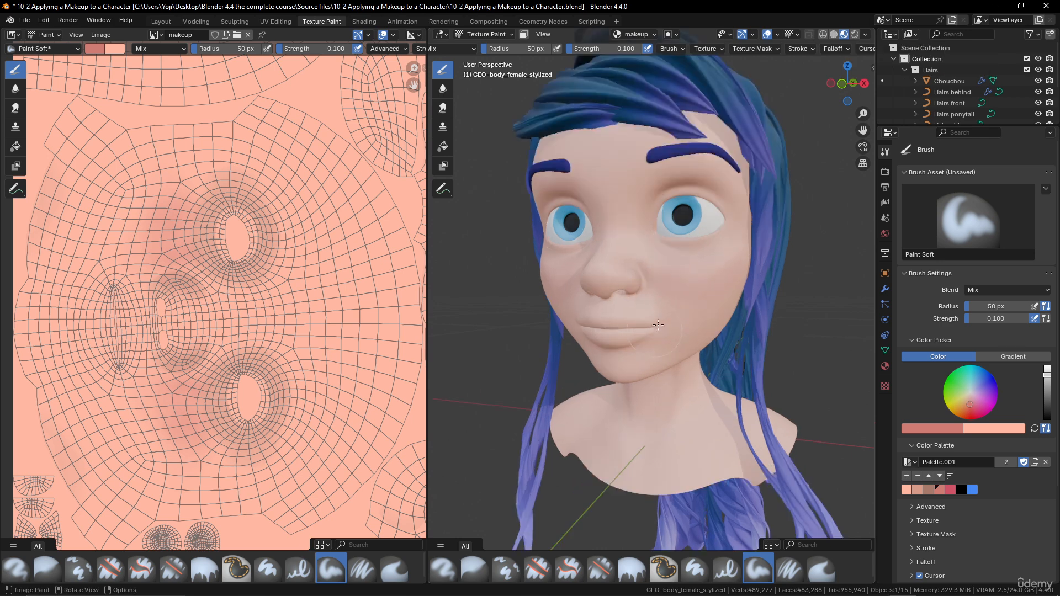
pyautogui.scroll(2, 691, 267)
pyautogui.scroll(-2, 688, 265)
pyautogui.moveTo(688, 265); pyautogui.dragTo(656, 257, button='middle')
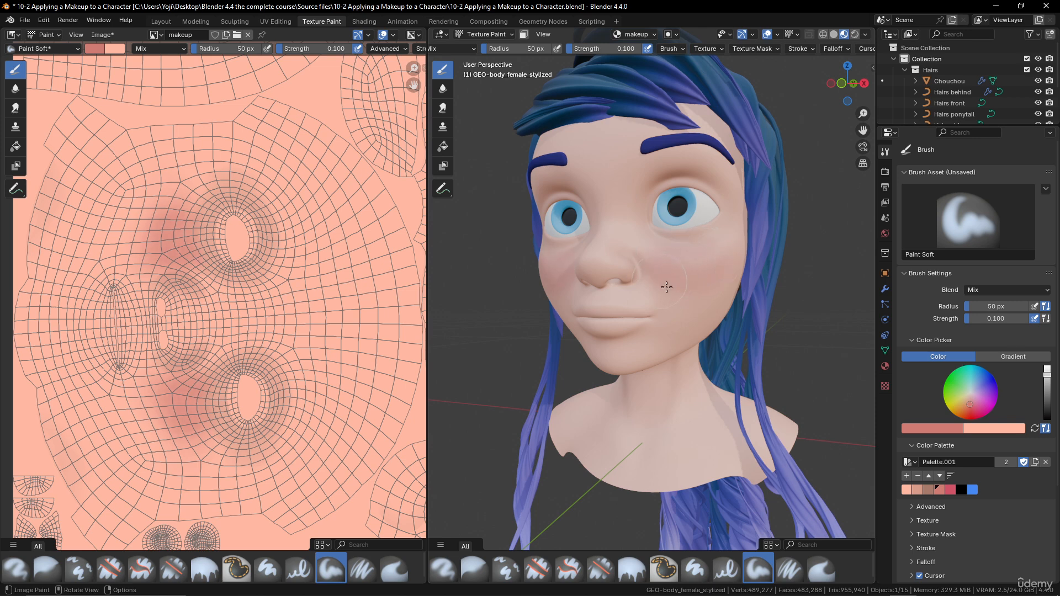
pyautogui.moveTo(710, 282); pyautogui.dragTo(739, 278, button='middle')
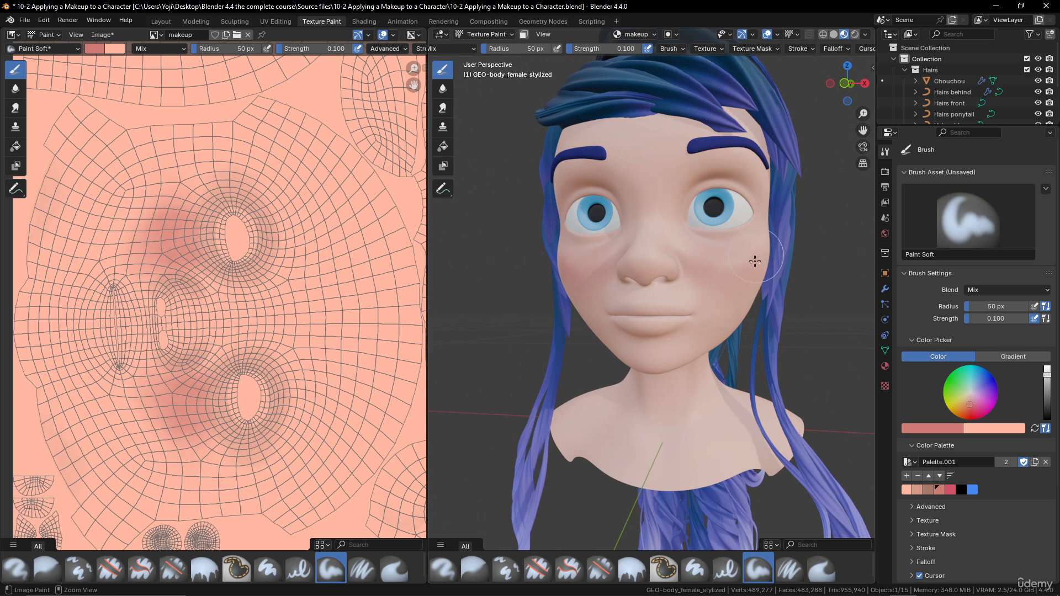
pyautogui.click(916, 489)
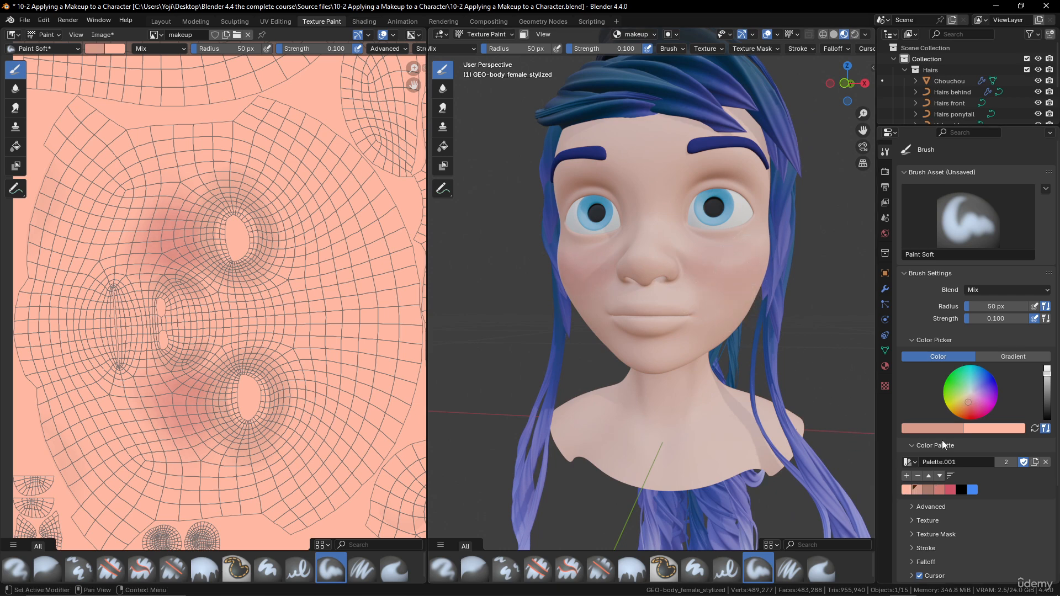
pyautogui.scroll(4, 748, 185)
pyautogui.keyDown('shift'); pyautogui.moveTo(747, 185); pyautogui.dragTo(731, 239, button='middle'); pyautogui.keyUp('shift')
pyautogui.scroll(-2, 732, 239)
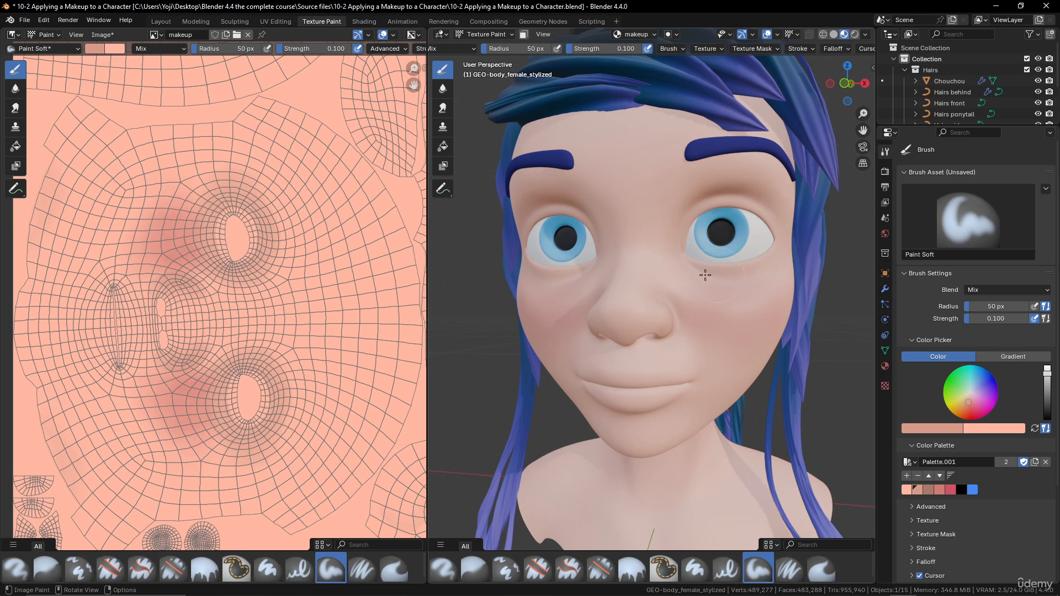
pyautogui.scroll(-3, 761, 267)
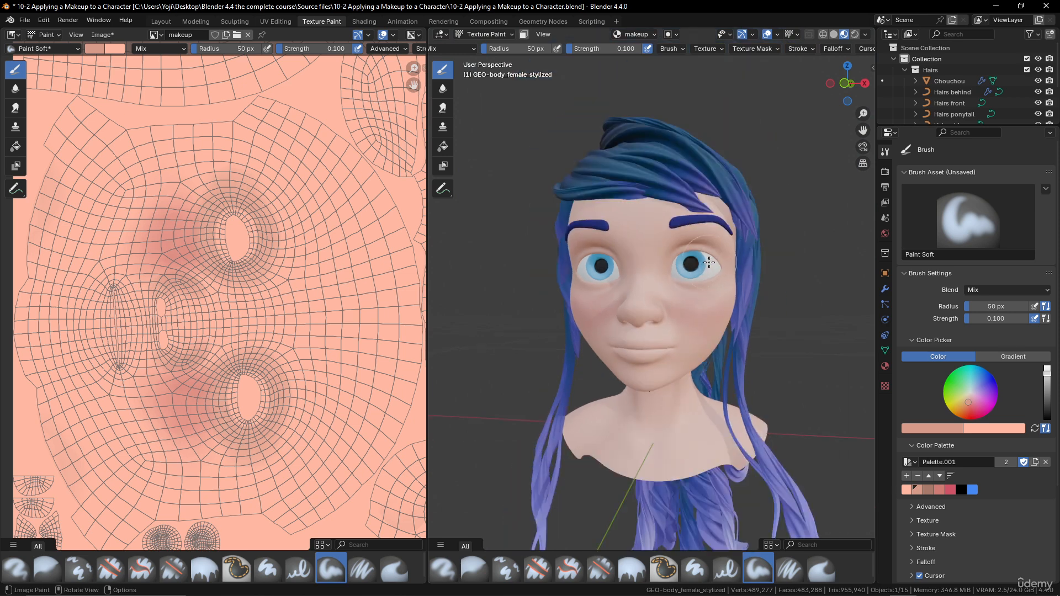
pyautogui.moveTo(761, 267); pyautogui.dragTo(669, 379, button='middle')
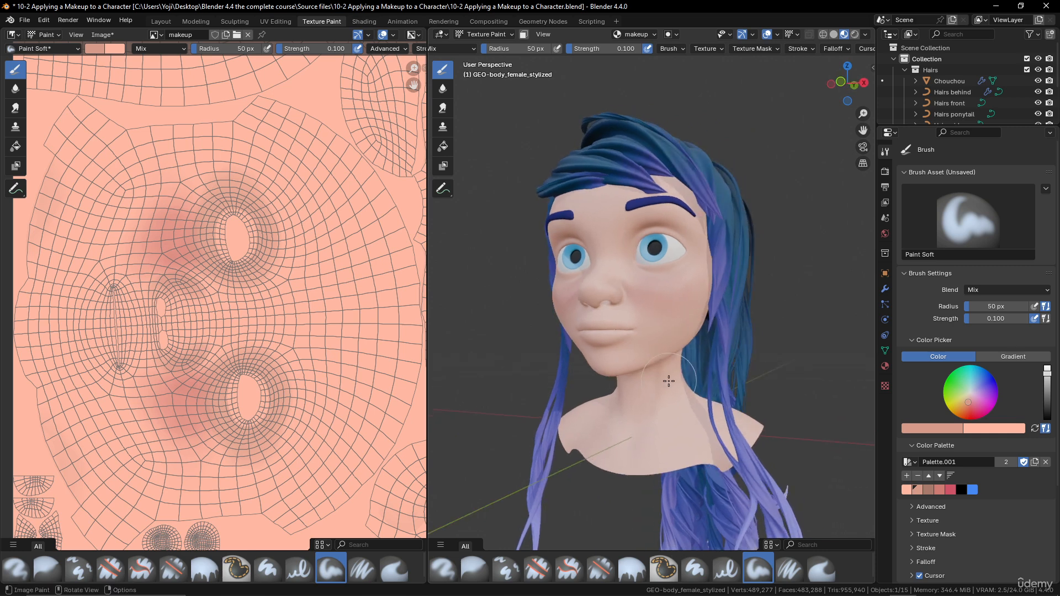
# - Inspect the painted blush from several angles in Material Preview and return the viewport to Solid shading
pyautogui.click(940, 490)
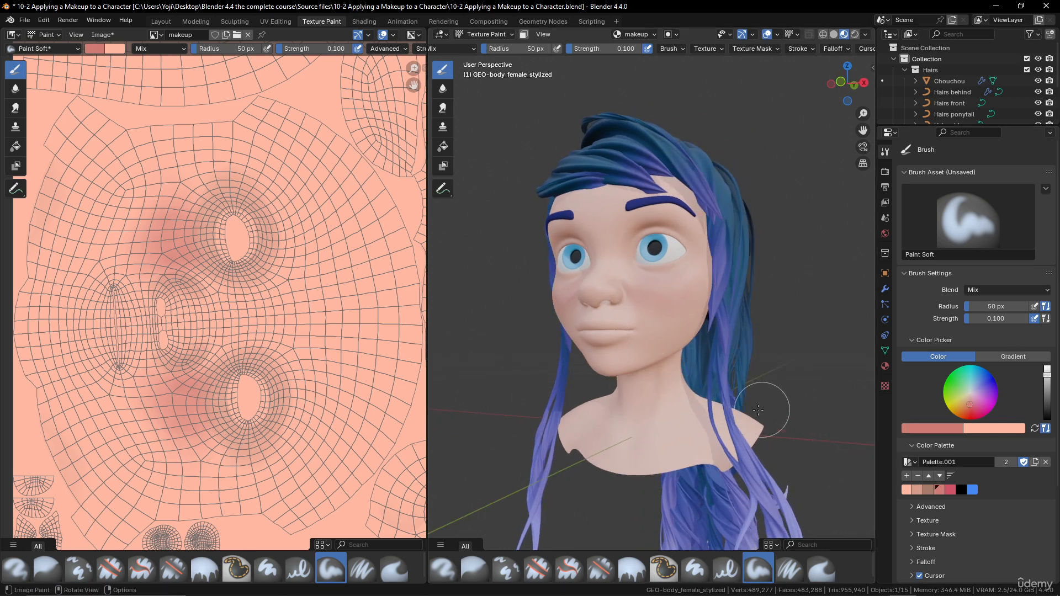
pyautogui.moveTo(761, 397); pyautogui.dragTo(679, 381, button='middle')
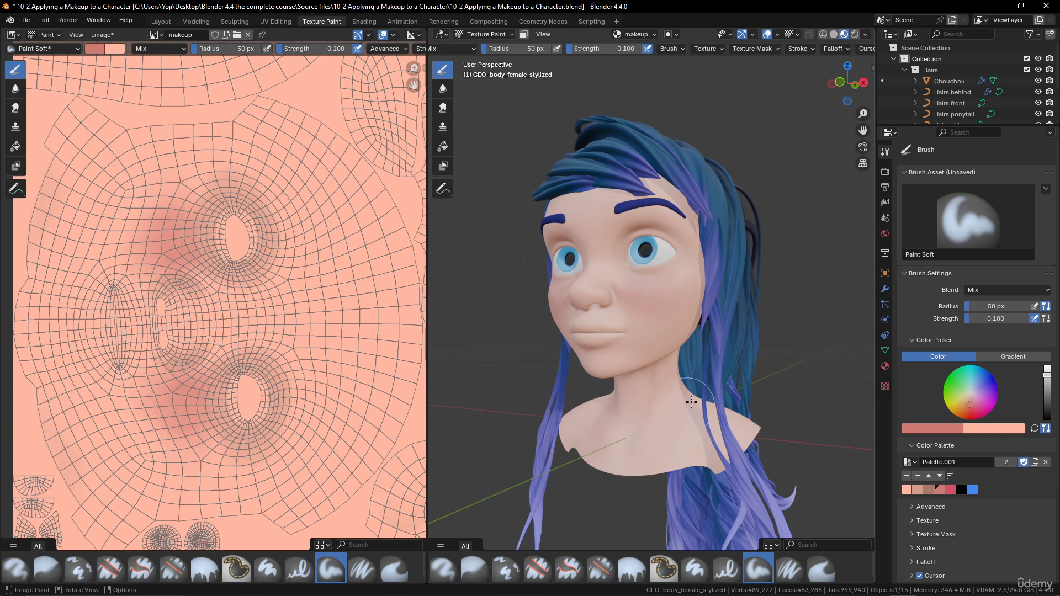
pyautogui.moveTo(699, 391); pyautogui.dragTo(707, 428, button='middle')
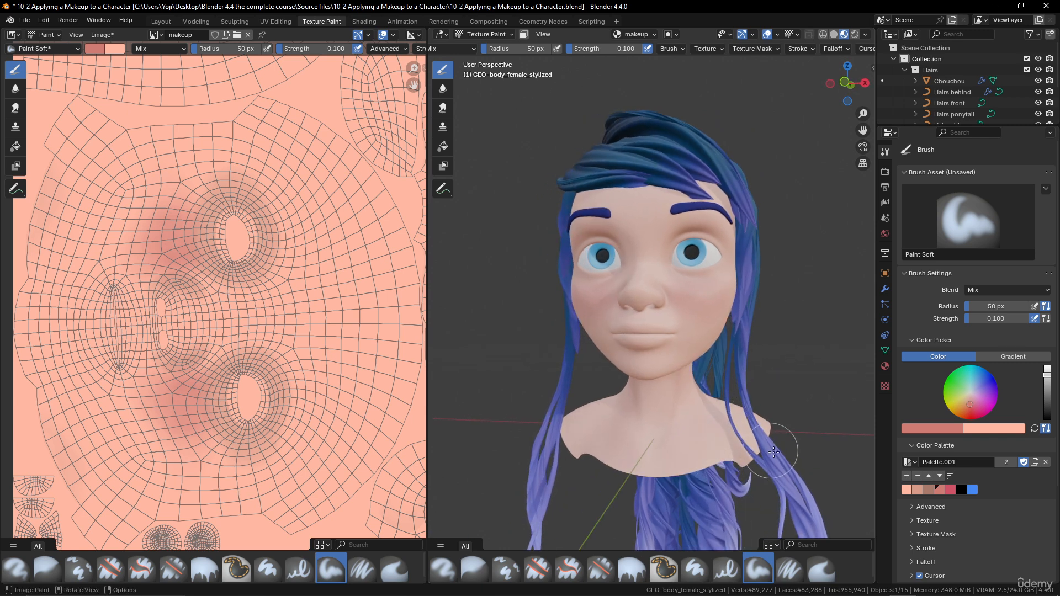
pyautogui.moveTo(708, 390); pyautogui.dragTo(684, 341, button='middle')
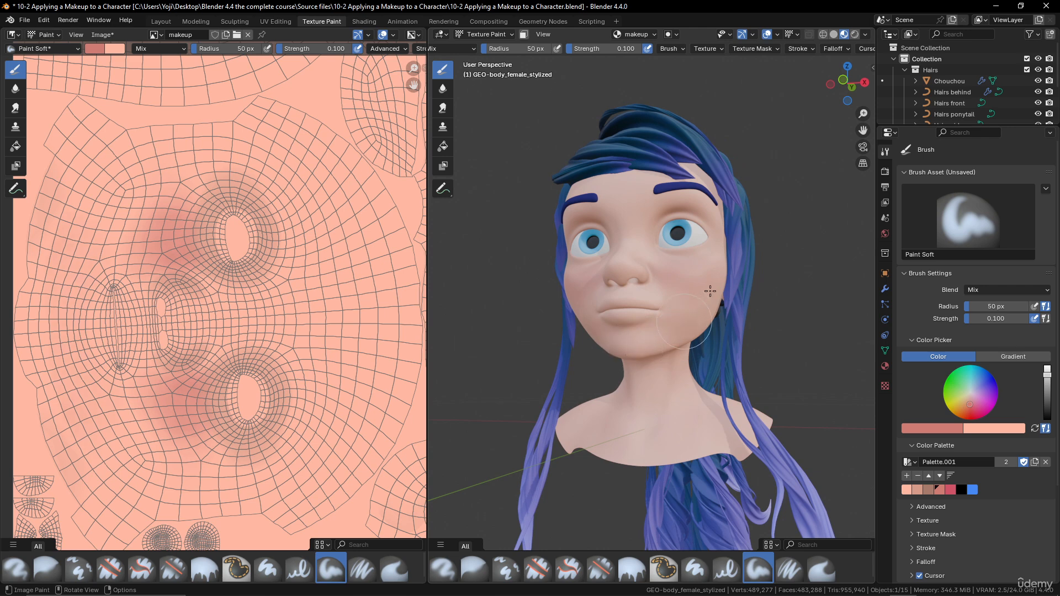
pyautogui.moveTo(710, 291); pyautogui.dragTo(698, 336, button='middle')
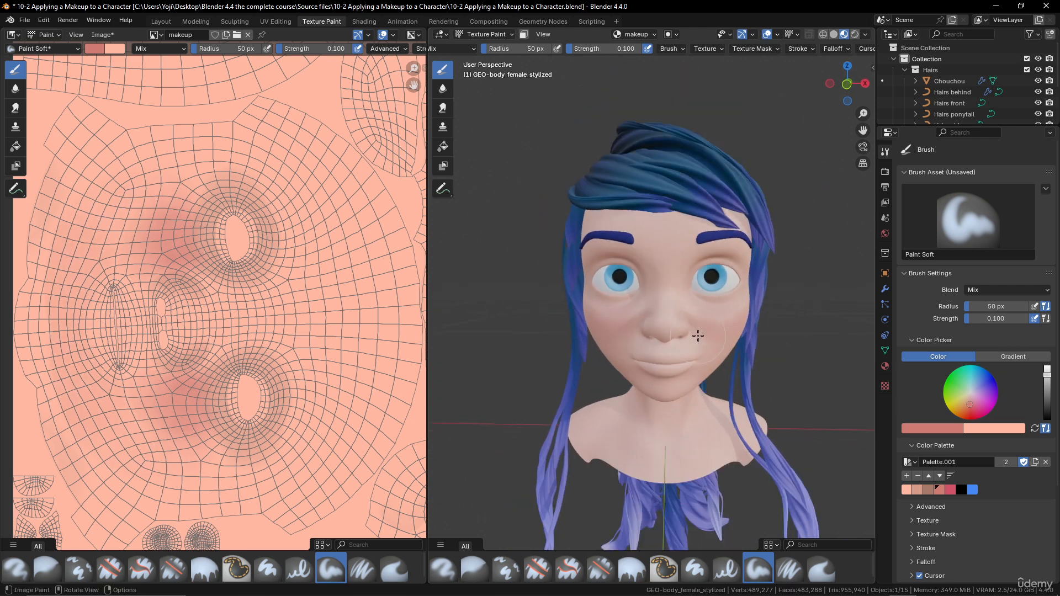
pyautogui.moveTo(645, 293); pyautogui.dragTo(638, 281, button='middle')
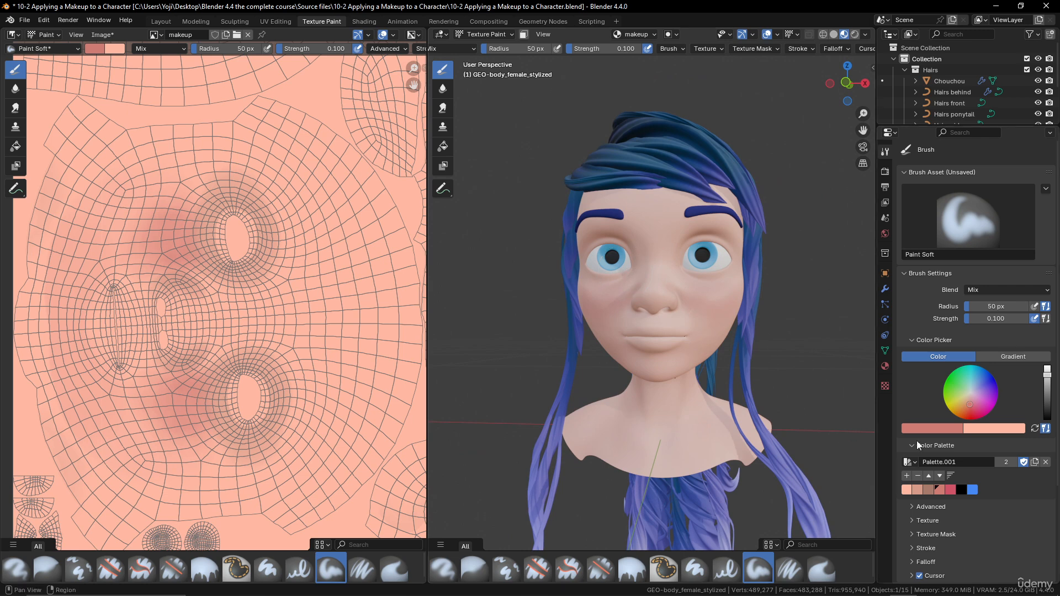
pyautogui.click(834, 35)
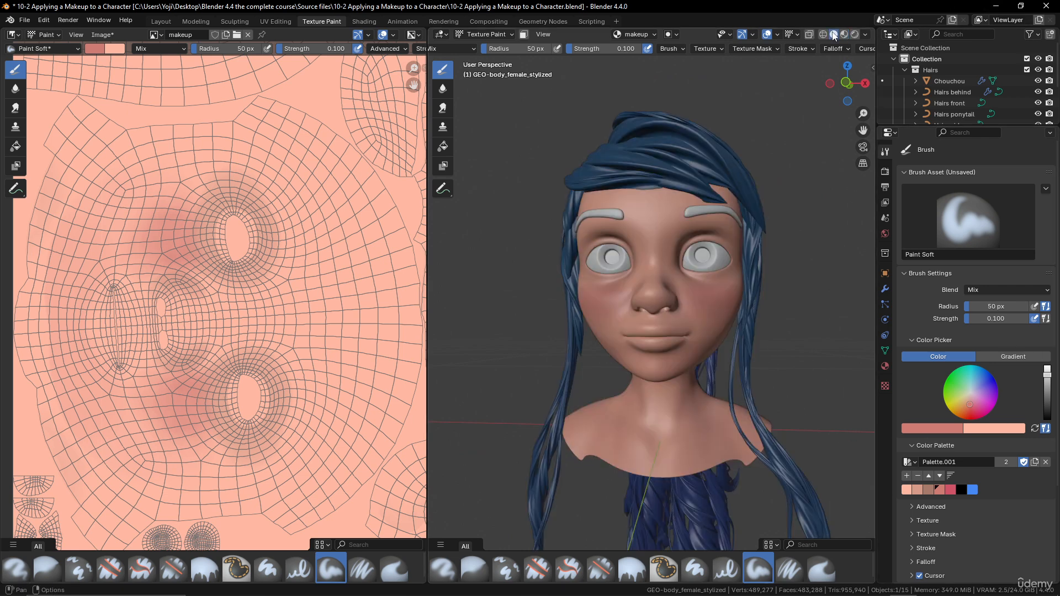
# - Pick the crimson-pink palette colour and frame the lips closely in the front orthographic view
pyautogui.moveTo(700, 167)
pyautogui.mouseDown(button='middle')
pyautogui.moveTo(762, 166)
pyautogui.moveTo(699, 170)
pyautogui.mouseUp(button='middle')
pyautogui.scroll(3, 699, 169)
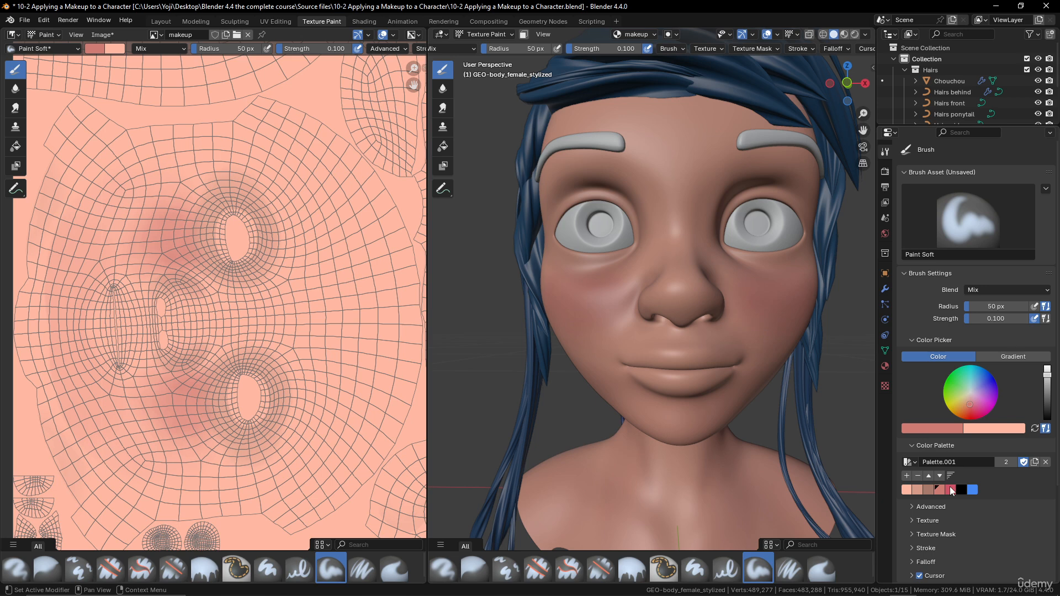
pyautogui.click(951, 489)
pyautogui.scroll(3, 740, 362)
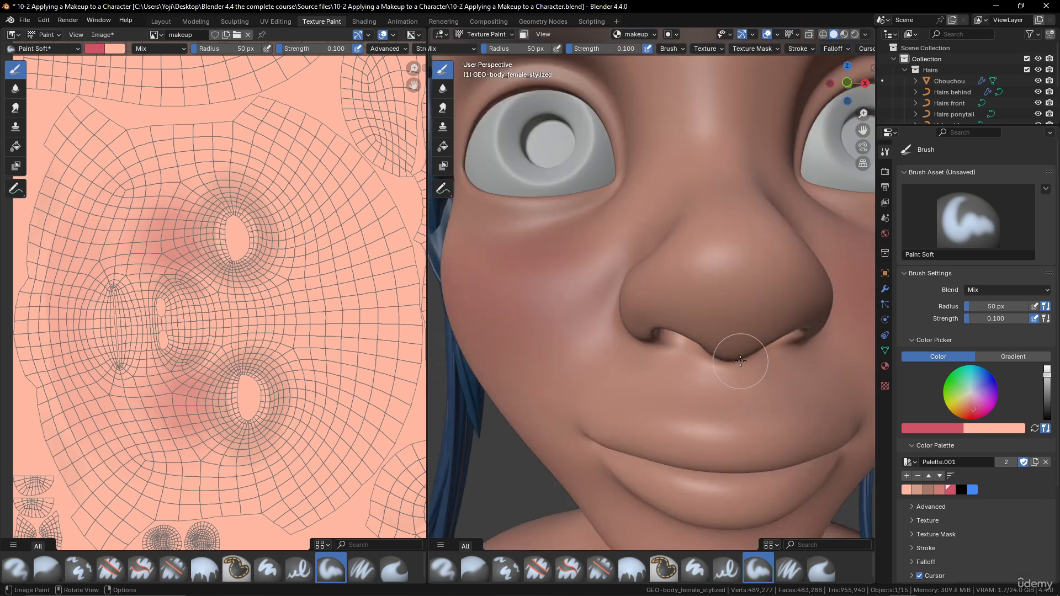
pyautogui.scroll(-2, 740, 361)
pyautogui.press('KP_1')
pyautogui.scroll(2, 734, 343)
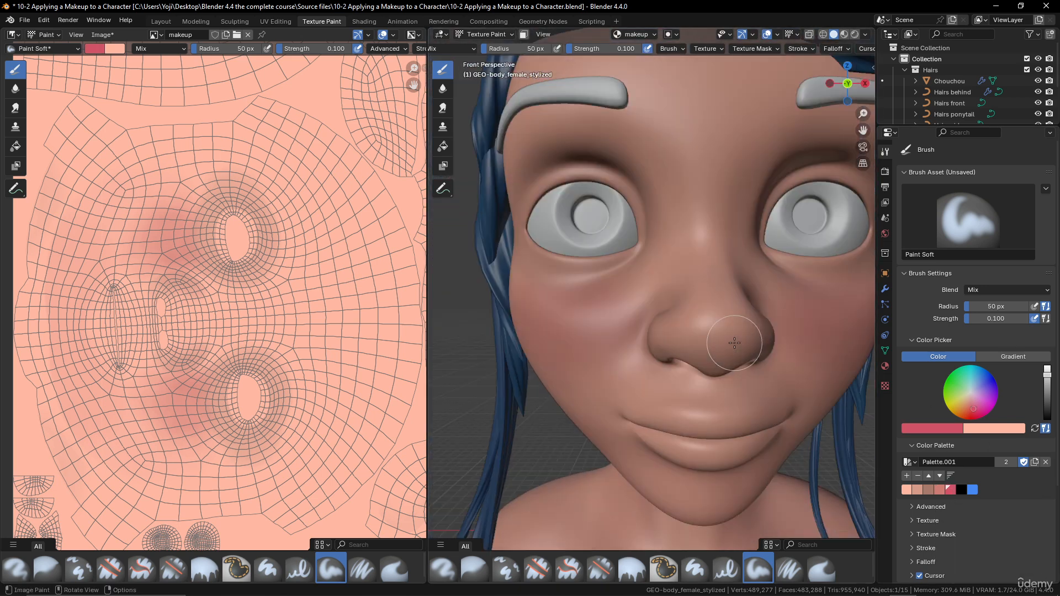
pyautogui.scroll(-3, 734, 343)
pyautogui.scroll(5, 740, 347)
pyautogui.press('KP_5')
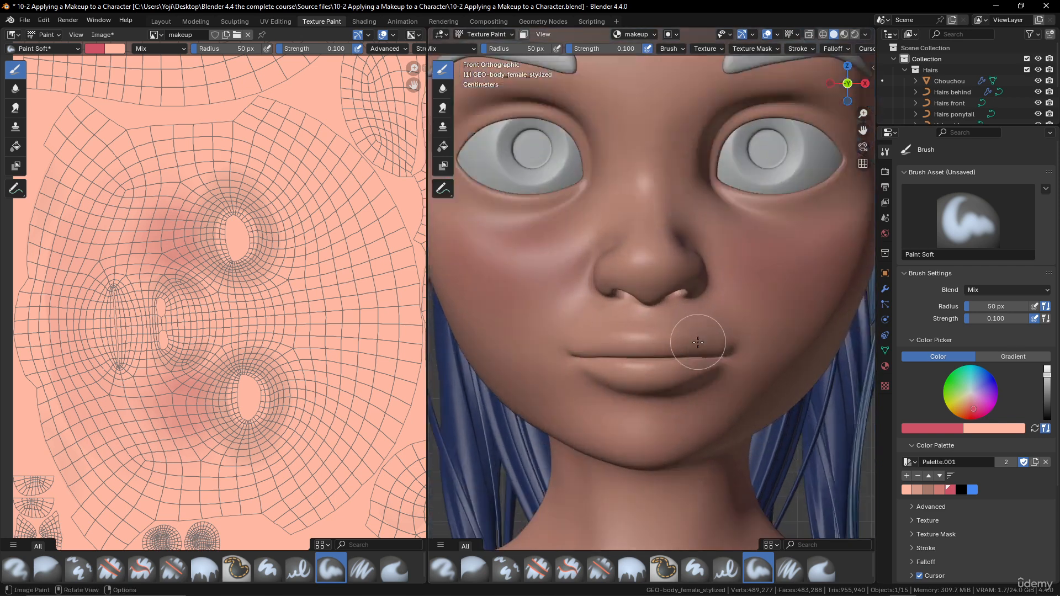
pyautogui.scroll(4, 698, 343)
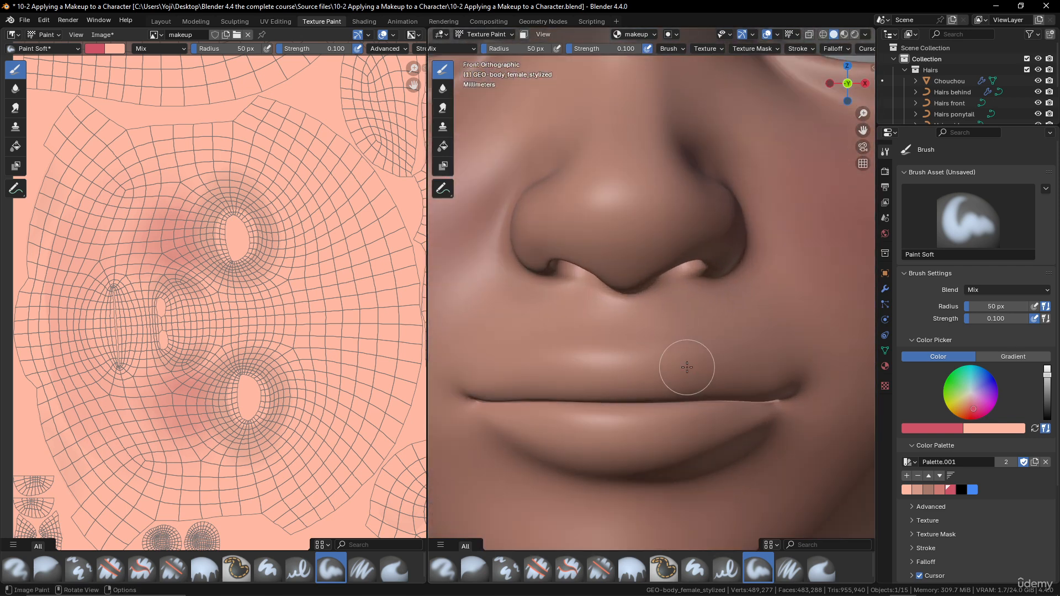
pyautogui.scroll(-1, 662, 383)
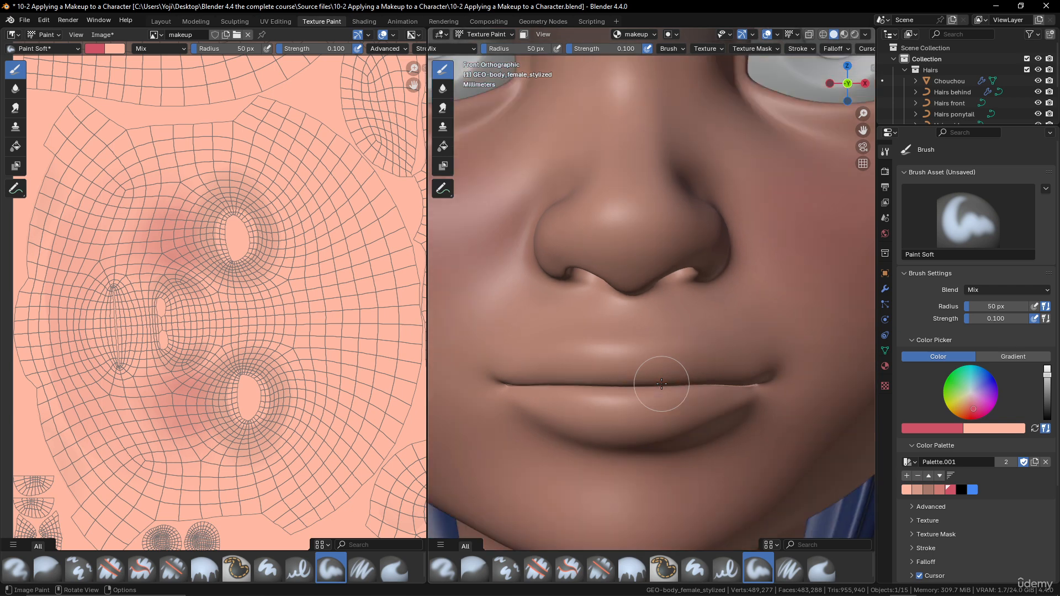
pyautogui.scroll(1, 661, 384)
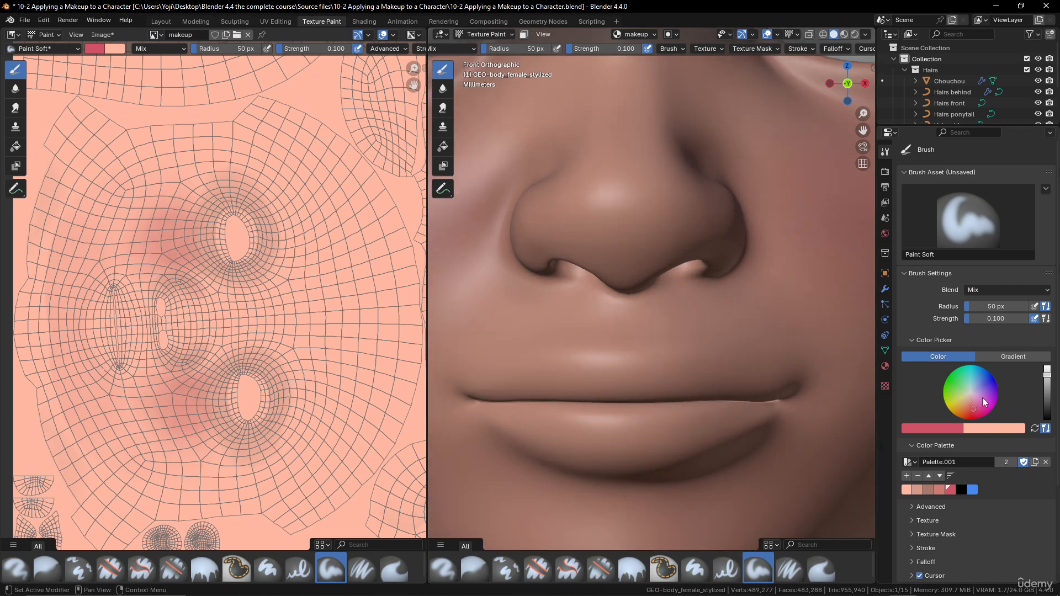
# - Expand the brush falloff settings and switch to the Paint Hard brush, keeping its strength at 1.0
pyautogui.scroll(-5, 962, 496)
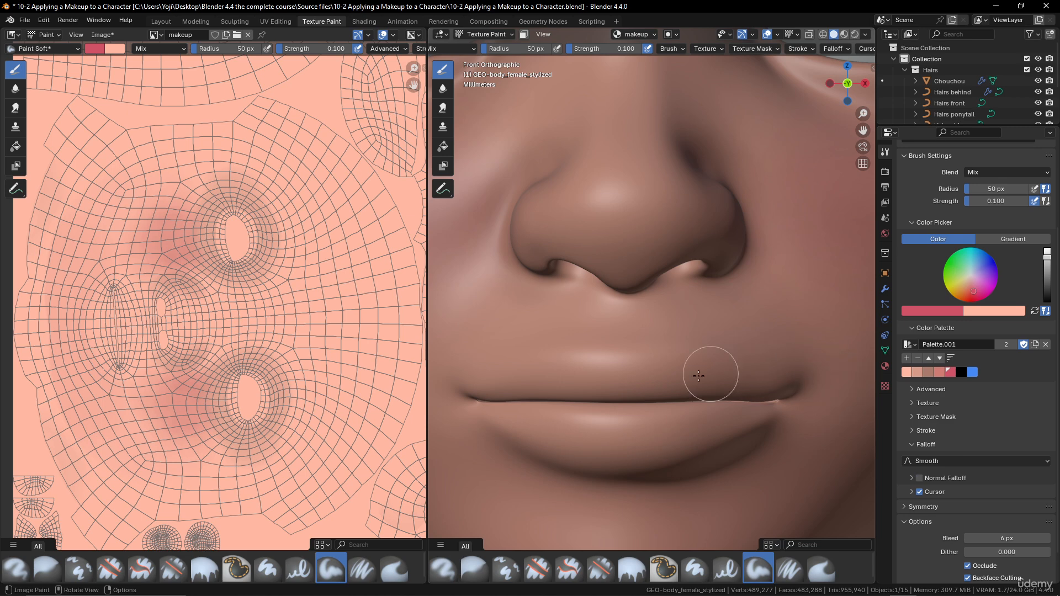
pyautogui.scroll(-2, 759, 468)
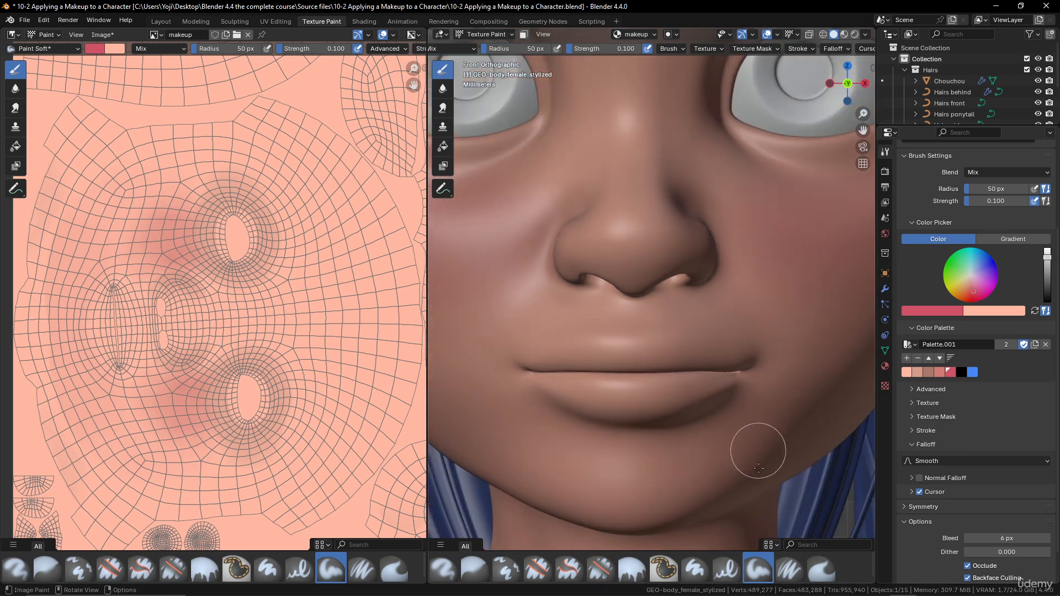
pyautogui.scroll(2, 734, 469)
pyautogui.scroll(-1, 734, 468)
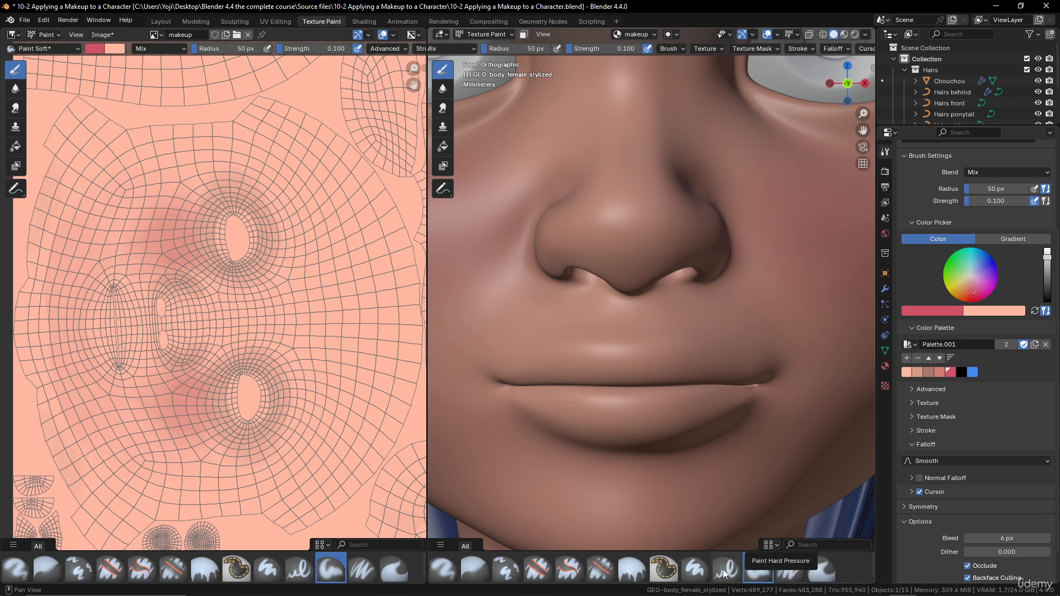
pyautogui.click(694, 572)
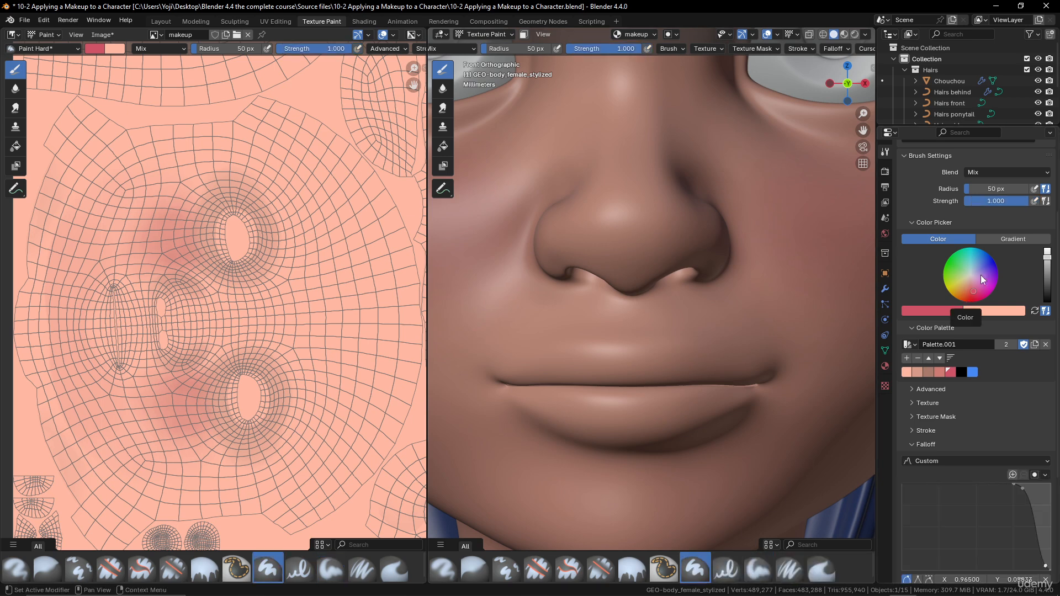
pyautogui.click(991, 201)
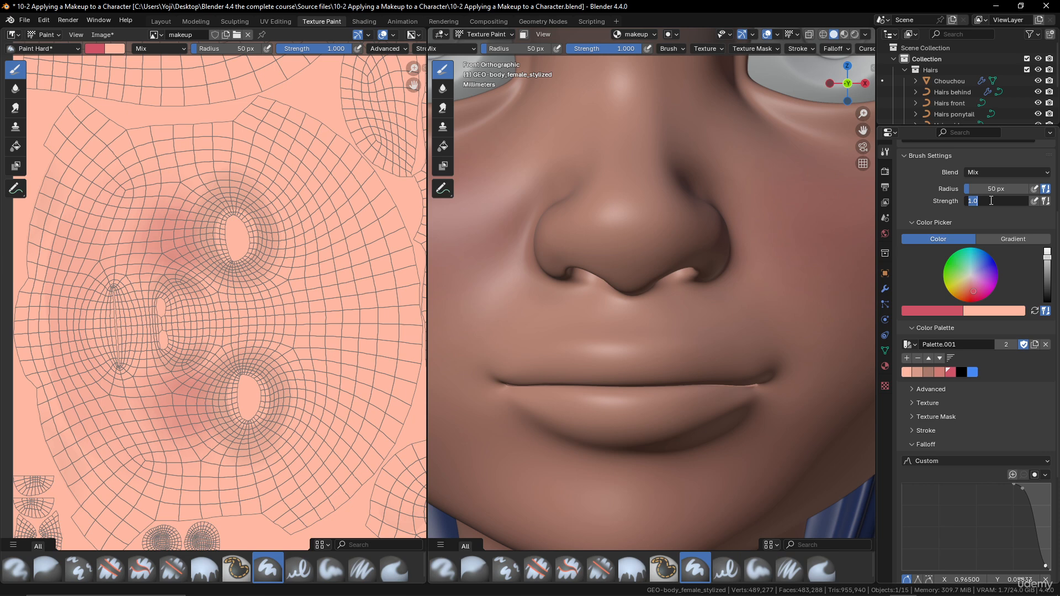
pyautogui.press('Escape')
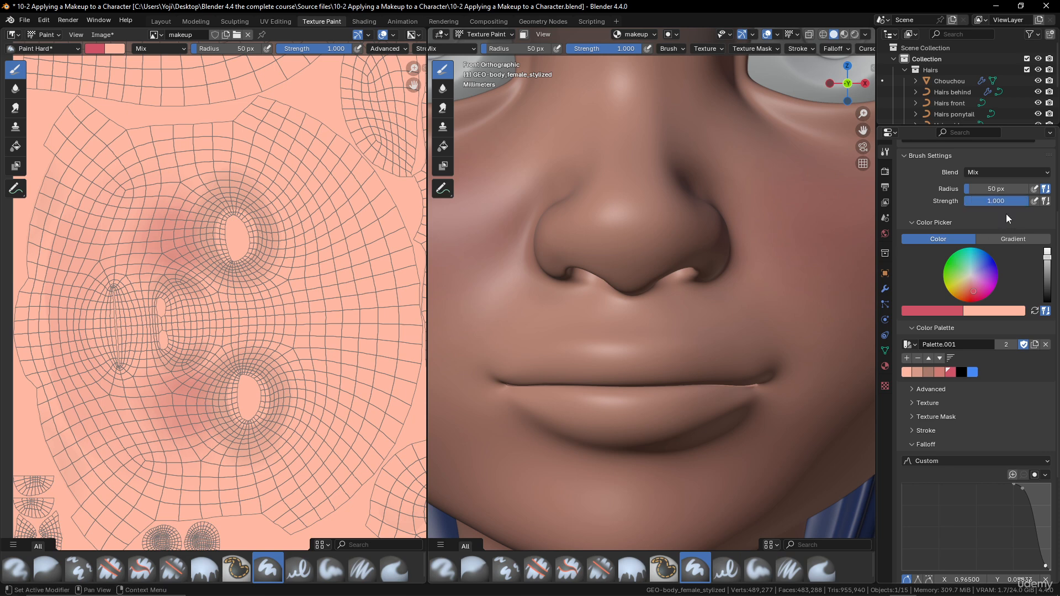
# - Try crimson-pink strokes on the lips at full brush strength and at strength 0.2, undoing each one
pyautogui.moveTo(639, 367); pyautogui.dragTo(704, 370)
pyautogui.hotkey('ctrl', 'z')
pyautogui.click(996, 201)
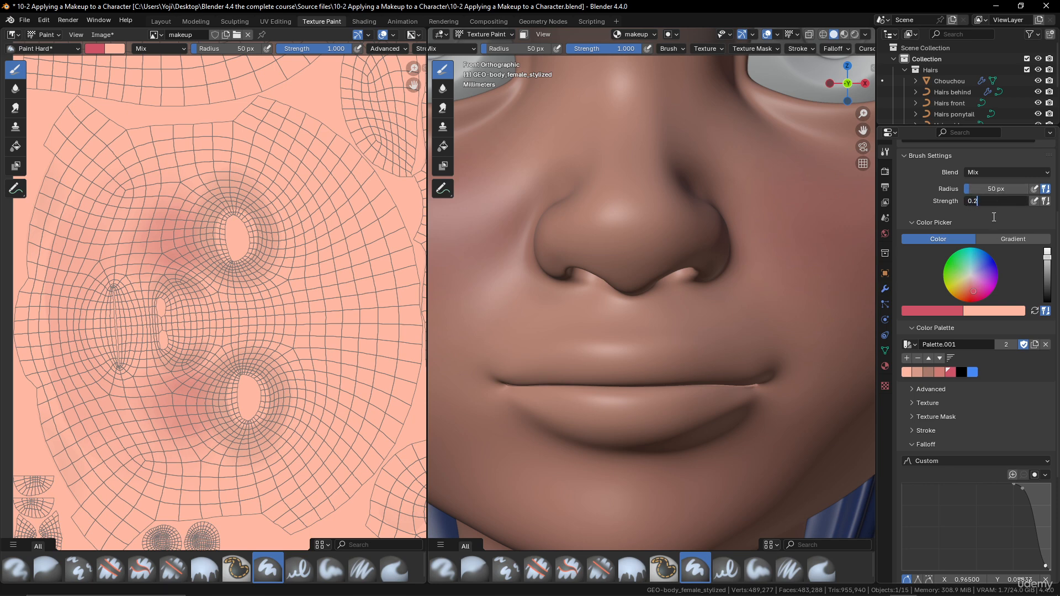
pyautogui.write('0.2')
pyautogui.press('Return')
pyautogui.moveTo(646, 379); pyautogui.dragTo(732, 377)
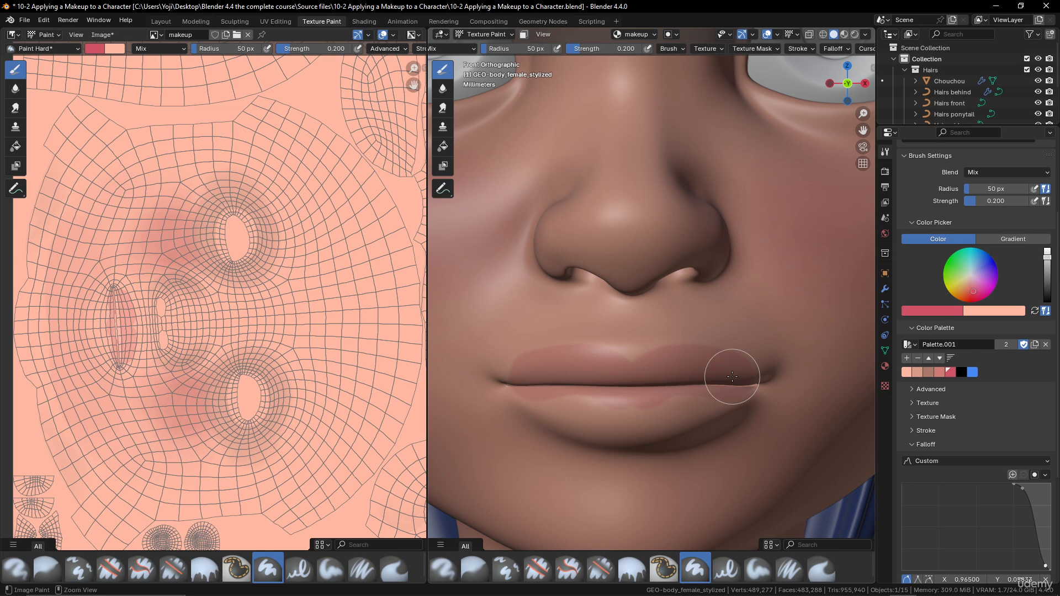
pyautogui.hotkey('ctrl', 'z')
# - Set the brush strength to 0.4
pyautogui.click(998, 201)
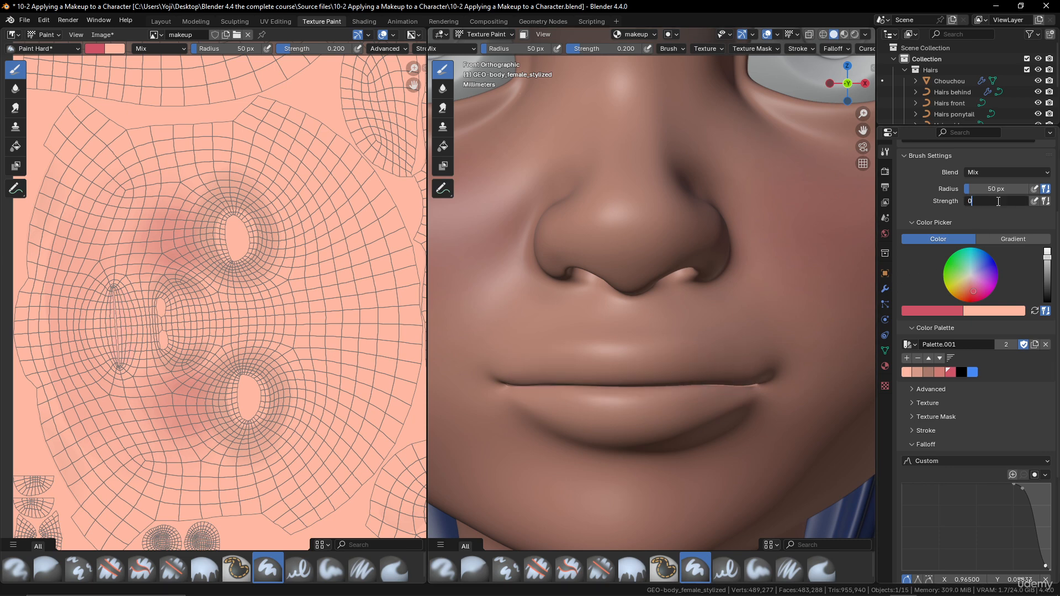
pyautogui.write('0.4')
pyautogui.press('Return')
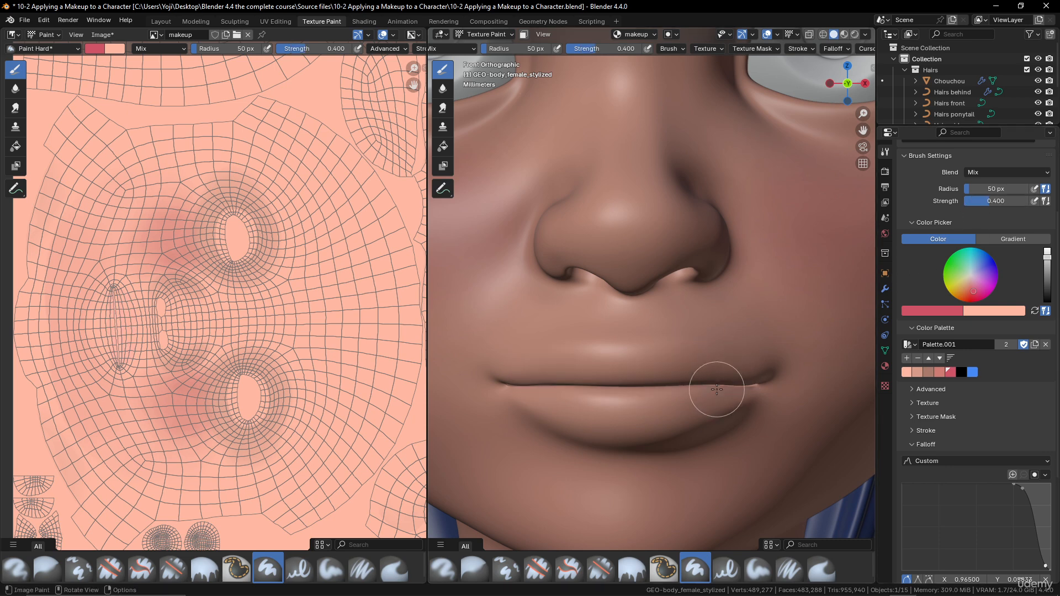
# - Try painting the upper and lower lips crimson pink with overlapping strokes, and undo them all
pyautogui.scroll(1, 715, 389)
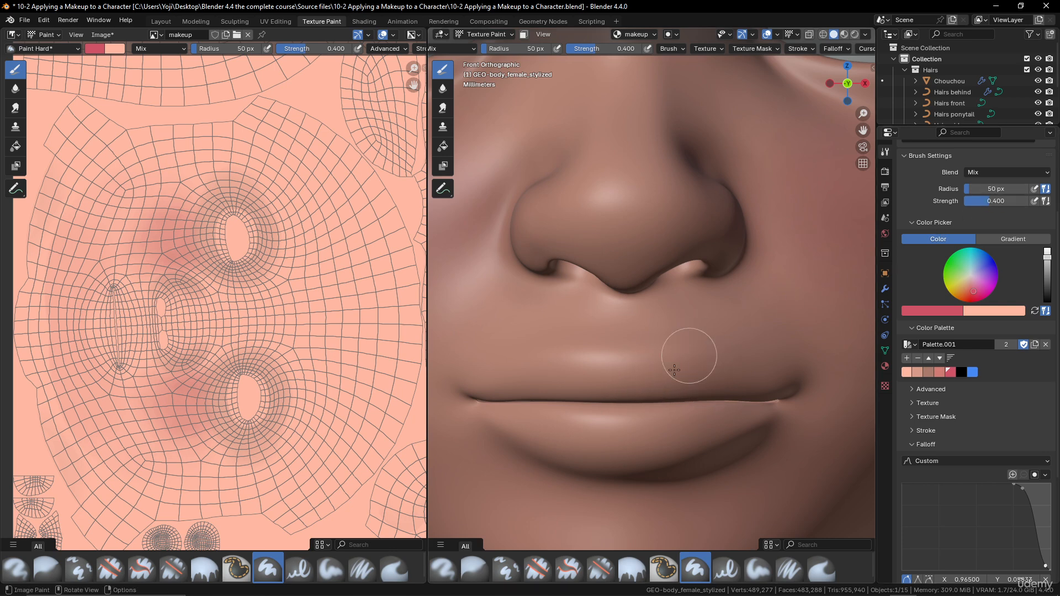
pyautogui.moveTo(641, 384)
pyautogui.mouseDown()
pyautogui.moveTo(632, 380)
pyautogui.moveTo(714, 371)
pyautogui.moveTo(769, 383)
pyautogui.moveTo(622, 383)
pyautogui.moveTo(690, 371)
pyautogui.moveTo(754, 394)
pyautogui.moveTo(655, 386)
pyautogui.moveTo(714, 398)
pyautogui.moveTo(638, 398)
pyautogui.moveTo(685, 419)
pyautogui.moveTo(736, 414)
pyautogui.moveTo(650, 425)
pyautogui.mouseUp()
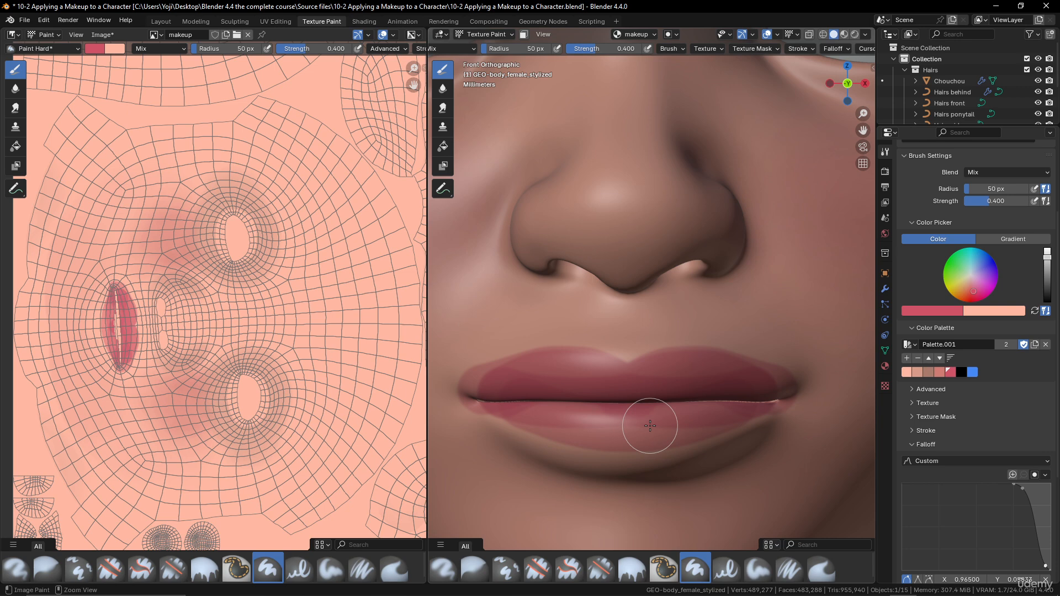
pyautogui.hotkey('ctrl', 'z')
pyautogui.hotkey('ctrl', 'z')
pyautogui.hotkey('ctrl', 'z')
pyautogui.hotkey('ctrl', 'z')
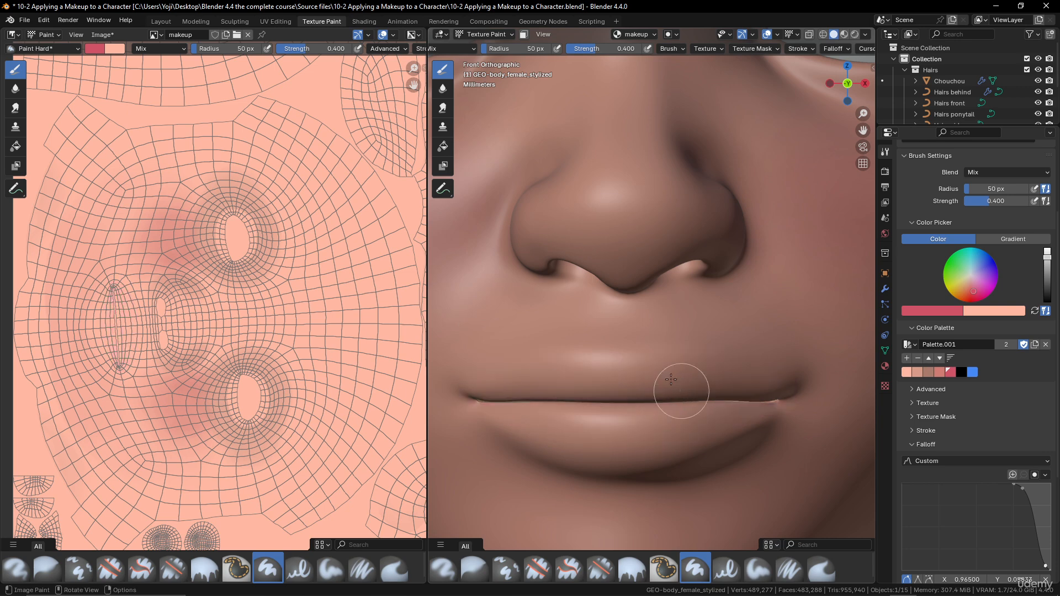
# - Paint layered crimson-pink strokes along the upper lip and add the blended pink sampled from the texture to the palette
pyautogui.moveTo(652, 391)
pyautogui.mouseDown()
pyautogui.moveTo(703, 374)
pyautogui.moveTo(752, 383)
pyautogui.moveTo(634, 390)
pyautogui.moveTo(738, 403)
pyautogui.moveTo(691, 386)
pyautogui.moveTo(674, 428)
pyautogui.moveTo(557, 388)
pyautogui.mouseUp()
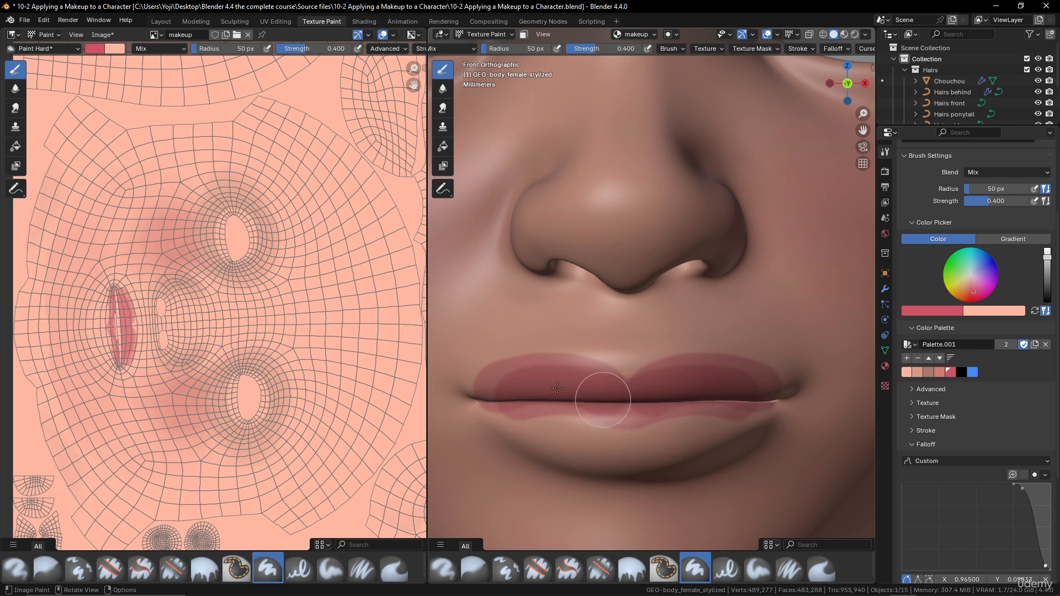
pyautogui.scroll(6, 164, 348)
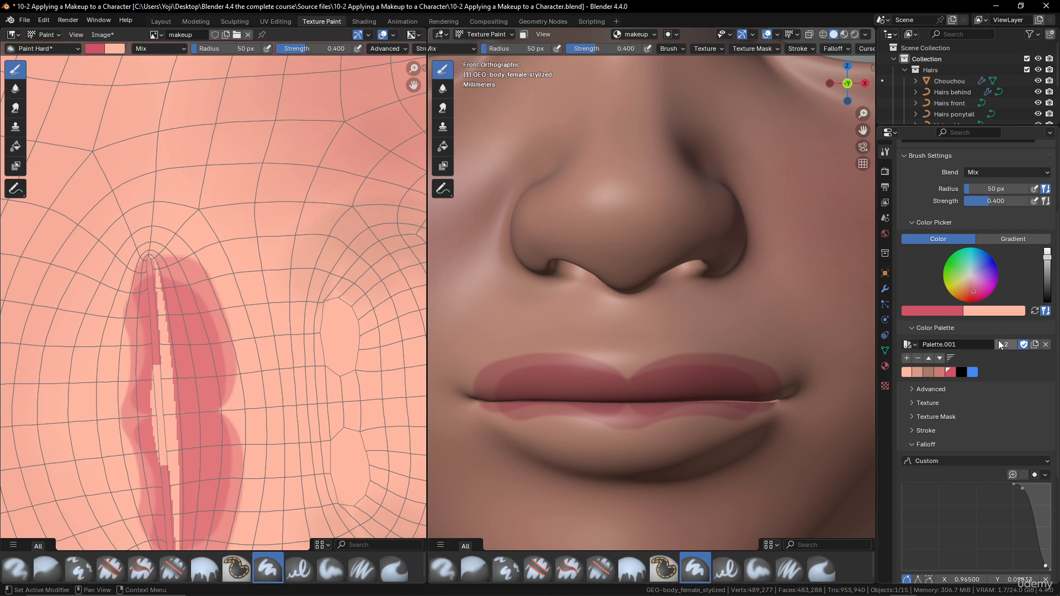
pyautogui.click(943, 310)
pyautogui.click(953, 295)
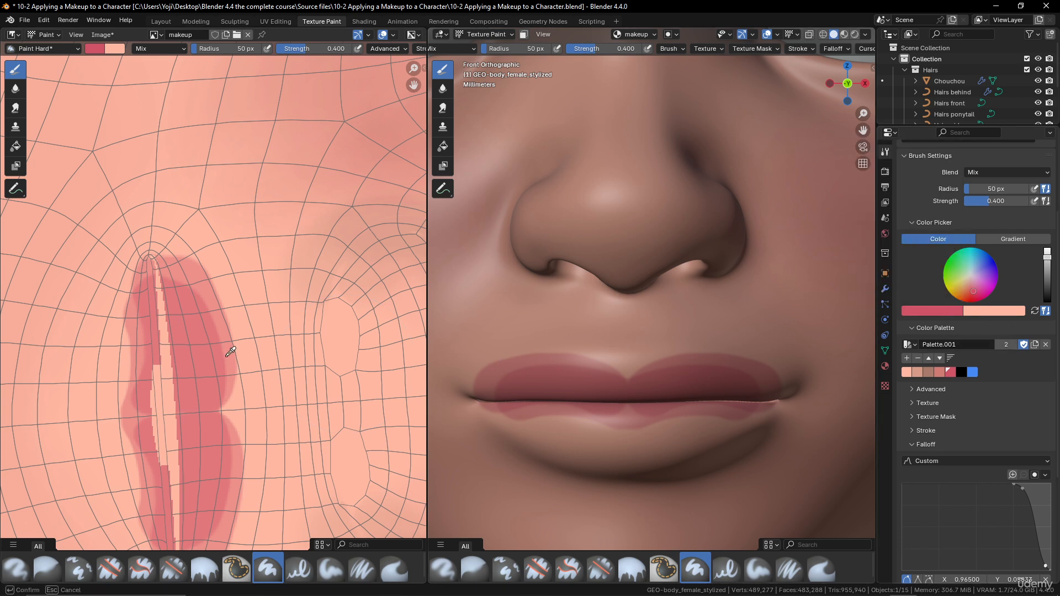
pyautogui.click(204, 358)
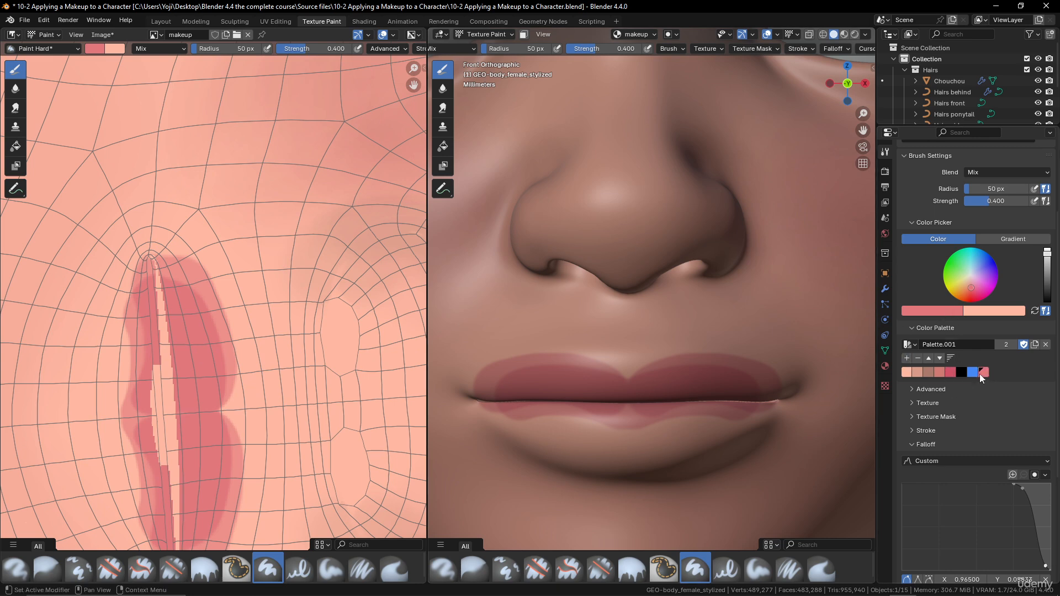
# - Fill both lips evenly with the sampled pink, extending the colour into the mouth corners
pyautogui.scroll(-2, 686, 365)
pyautogui.scroll(3, 686, 370)
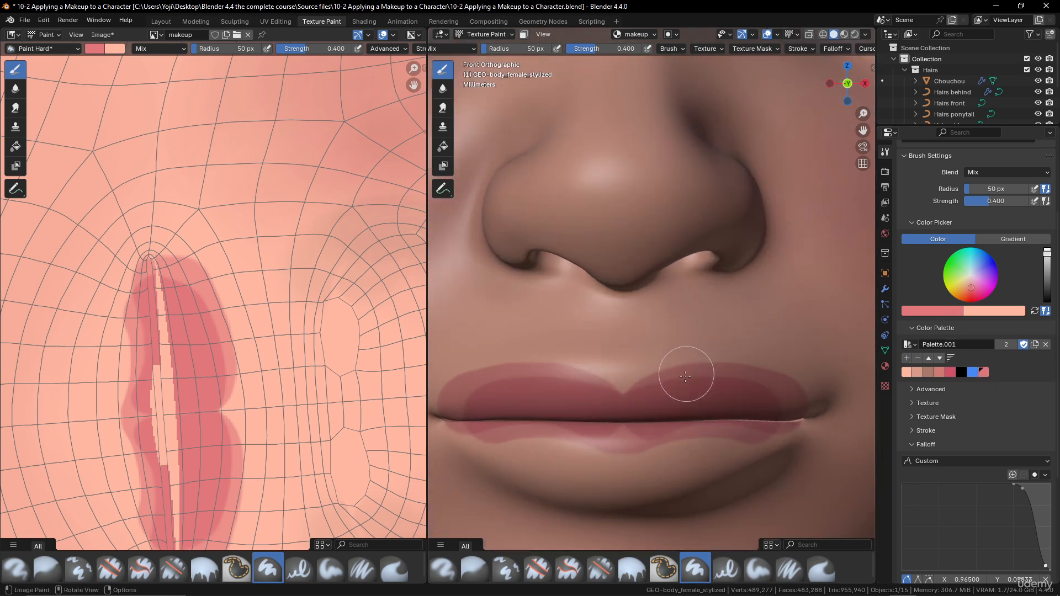
pyautogui.moveTo(653, 429)
pyautogui.mouseDown()
pyautogui.moveTo(674, 414)
pyautogui.moveTo(717, 421)
pyautogui.moveTo(634, 426)
pyautogui.moveTo(660, 432)
pyautogui.moveTo(627, 442)
pyautogui.moveTo(630, 469)
pyautogui.moveTo(618, 476)
pyautogui.moveTo(783, 421)
pyautogui.moveTo(674, 456)
pyautogui.moveTo(777, 406)
pyautogui.moveTo(762, 395)
pyautogui.moveTo(639, 393)
pyautogui.moveTo(653, 391)
pyautogui.moveTo(653, 405)
pyautogui.moveTo(668, 392)
pyautogui.mouseUp()
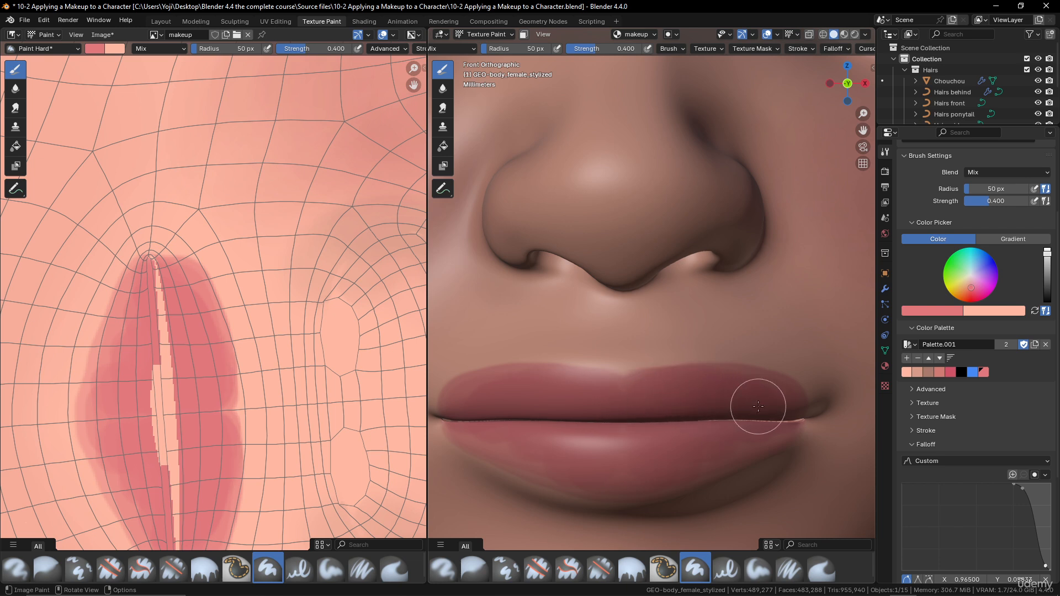
pyautogui.moveTo(718, 399)
pyautogui.mouseDown()
pyautogui.moveTo(785, 422)
pyautogui.moveTo(736, 426)
pyautogui.moveTo(658, 457)
pyautogui.moveTo(694, 466)
pyautogui.moveTo(781, 424)
pyautogui.moveTo(649, 438)
pyautogui.moveTo(766, 374)
pyautogui.mouseUp()
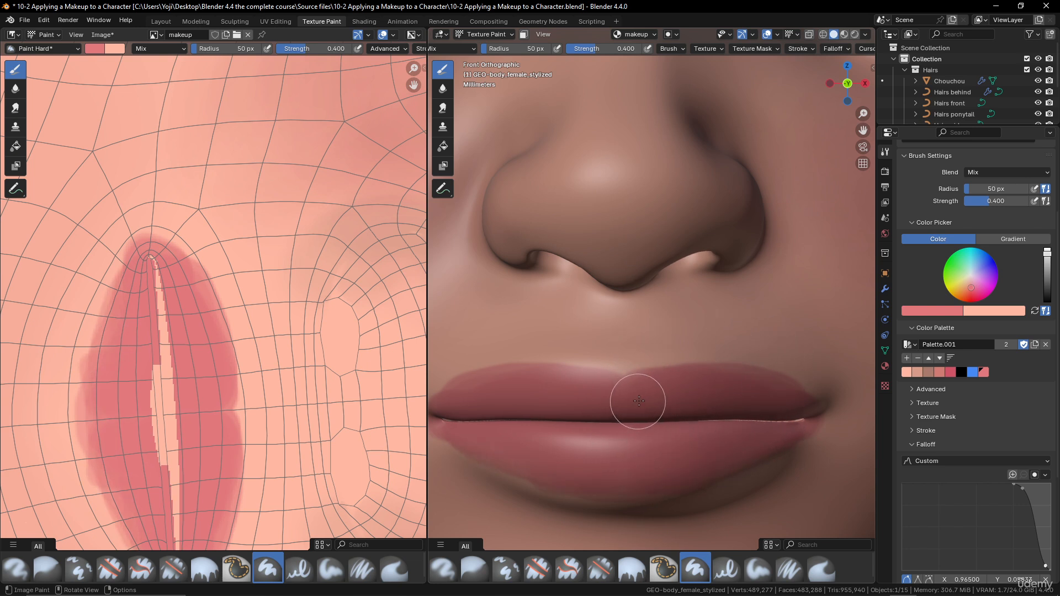
pyautogui.moveTo(642, 392)
pyautogui.mouseDown()
pyautogui.moveTo(703, 384)
pyautogui.moveTo(732, 396)
pyautogui.mouseUp()
pyautogui.scroll(-3, 724, 405)
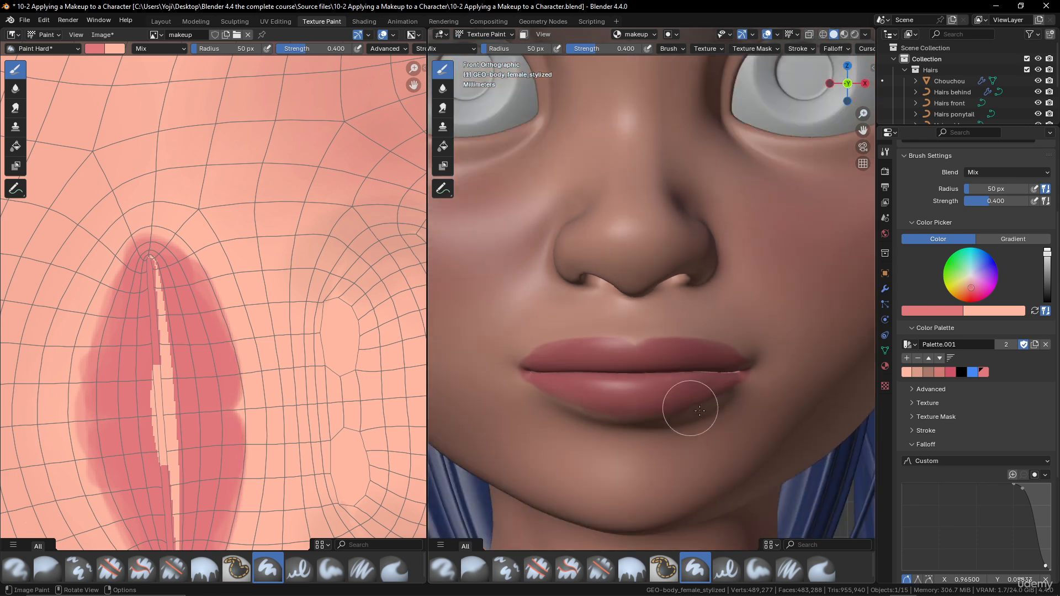
# - Smear the outer edge of the upper lip with the Smear tool to soften its outline
pyautogui.scroll(2, 697, 412)
pyautogui.keyDown('shift'); pyautogui.moveTo(710, 414); pyautogui.dragTo(705, 391, button='middle'); pyautogui.keyUp('shift')
pyautogui.scroll(1, 712, 388)
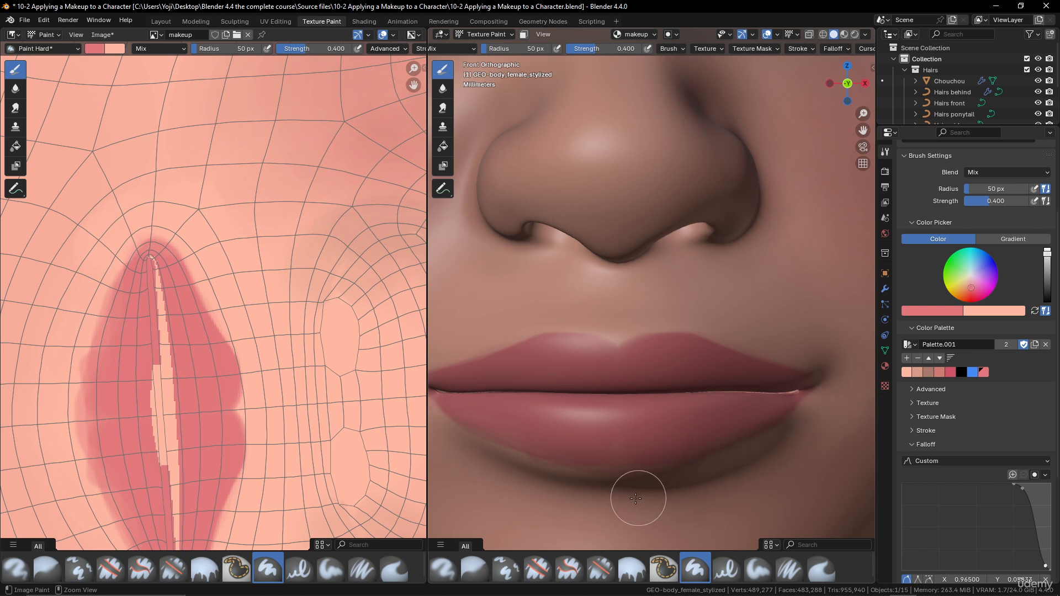
pyautogui.click(442, 110)
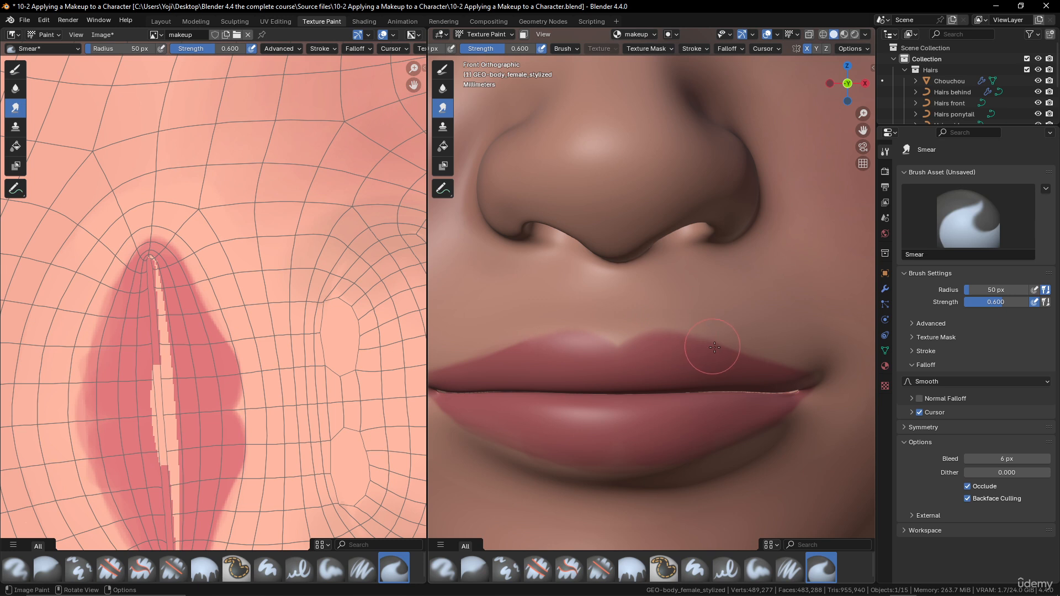
pyautogui.moveTo(744, 358)
pyautogui.mouseDown()
pyautogui.moveTo(793, 367)
pyautogui.moveTo(738, 351)
pyautogui.mouseUp()
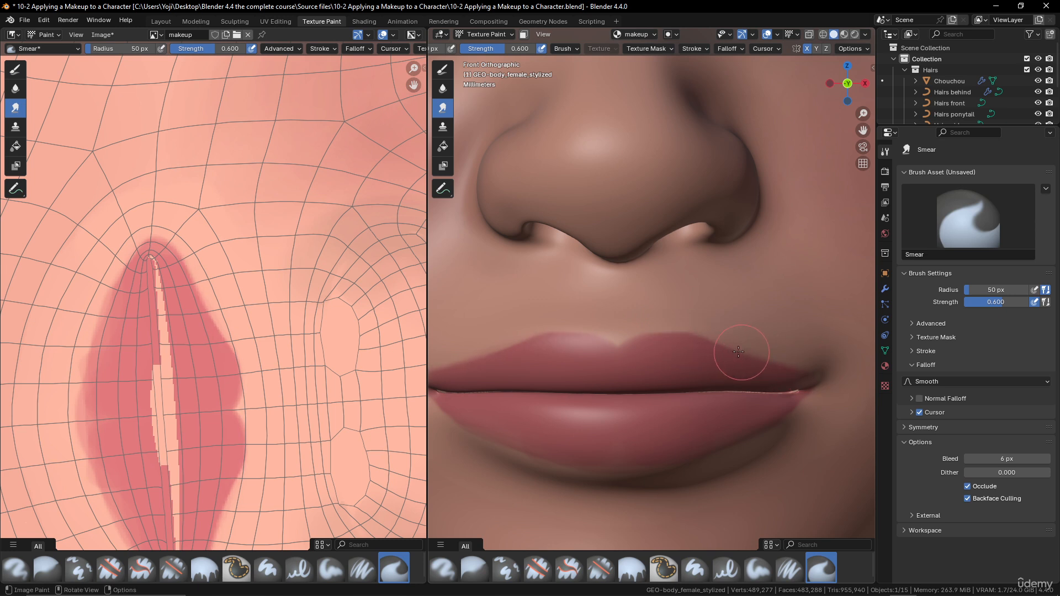
# - Set the smear radius to 32 px and smear the lip colour at the corner of the mouth
pyautogui.press('f')
pyautogui.click(659, 342)
pyautogui.moveTo(826, 376); pyautogui.dragTo(812, 371)
pyautogui.scroll(-8, 641, 355)
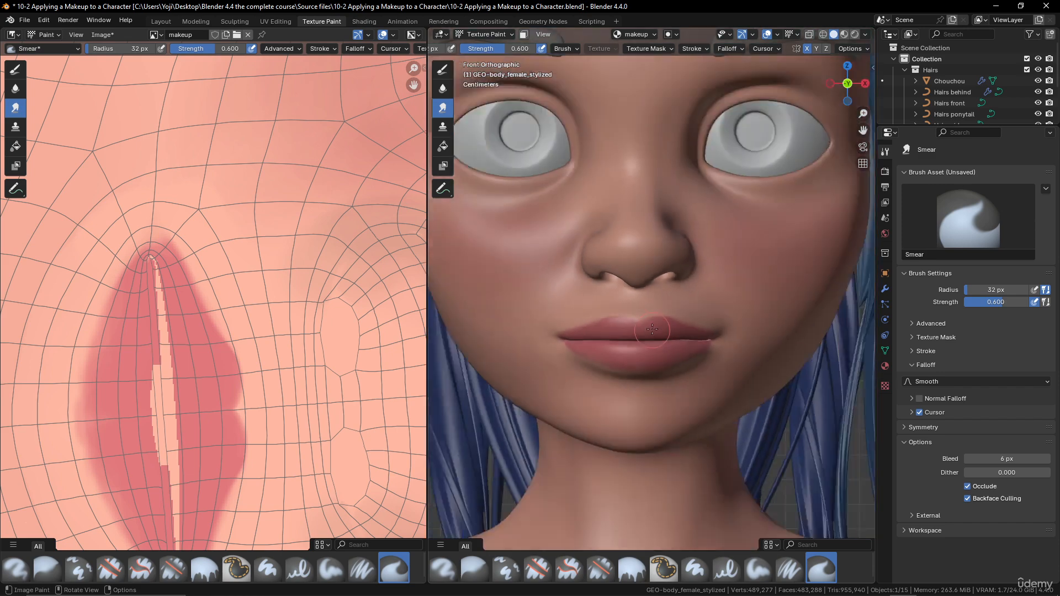
# - Switch back to the Paint Hard brush and choose black from the palette as the paint colour
pyautogui.moveTo(641, 342); pyautogui.dragTo(704, 265, button='middle')
pyautogui.scroll(2, 654, 249)
pyautogui.scroll(-3, 706, 260)
pyautogui.scroll(4, 721, 273)
pyautogui.scroll(5, 685, 244)
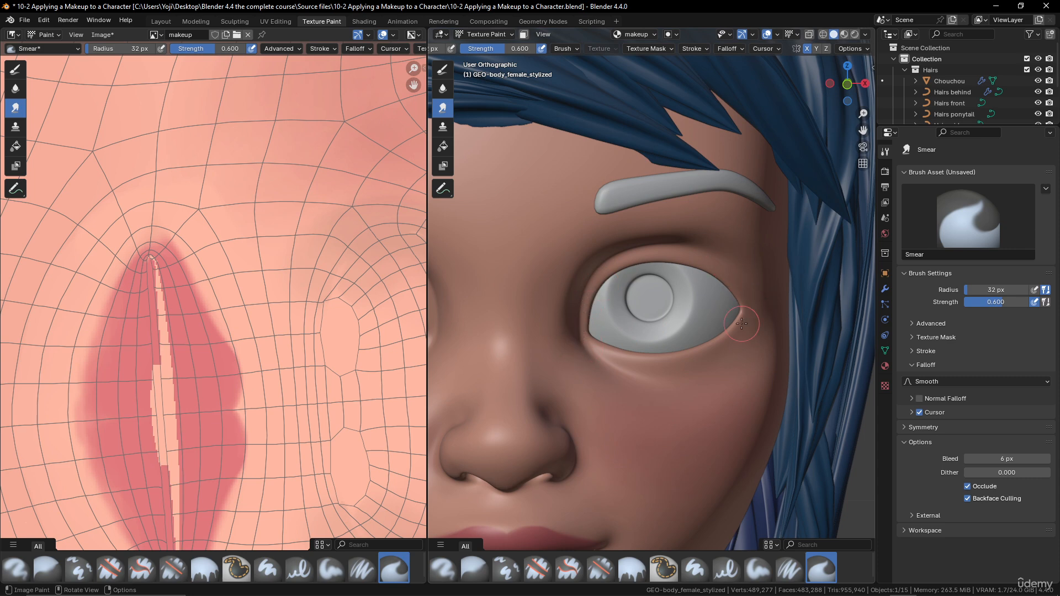
pyautogui.scroll(-5, 741, 324)
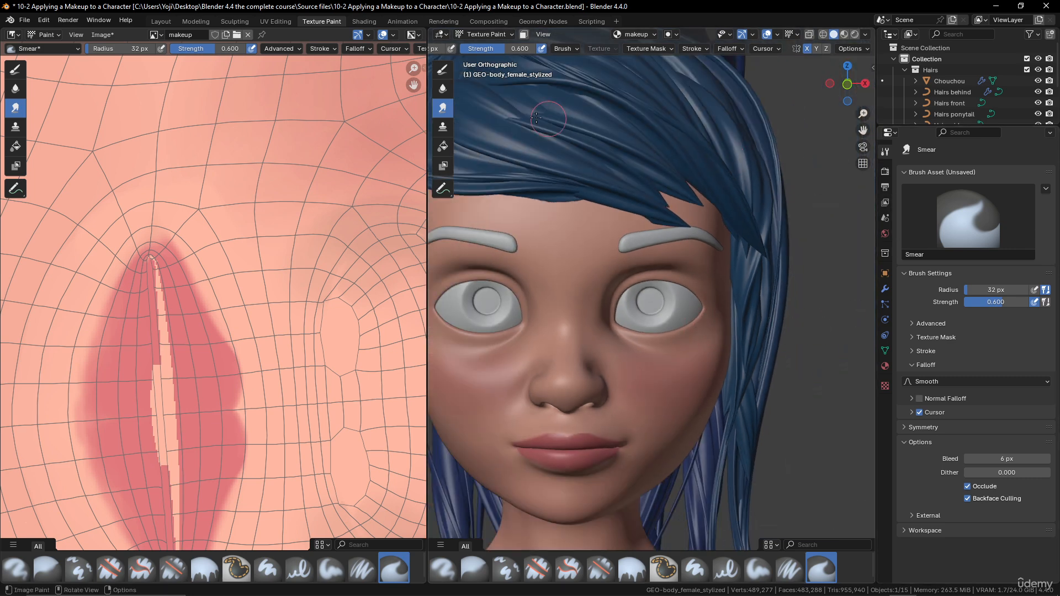
pyautogui.click(442, 74)
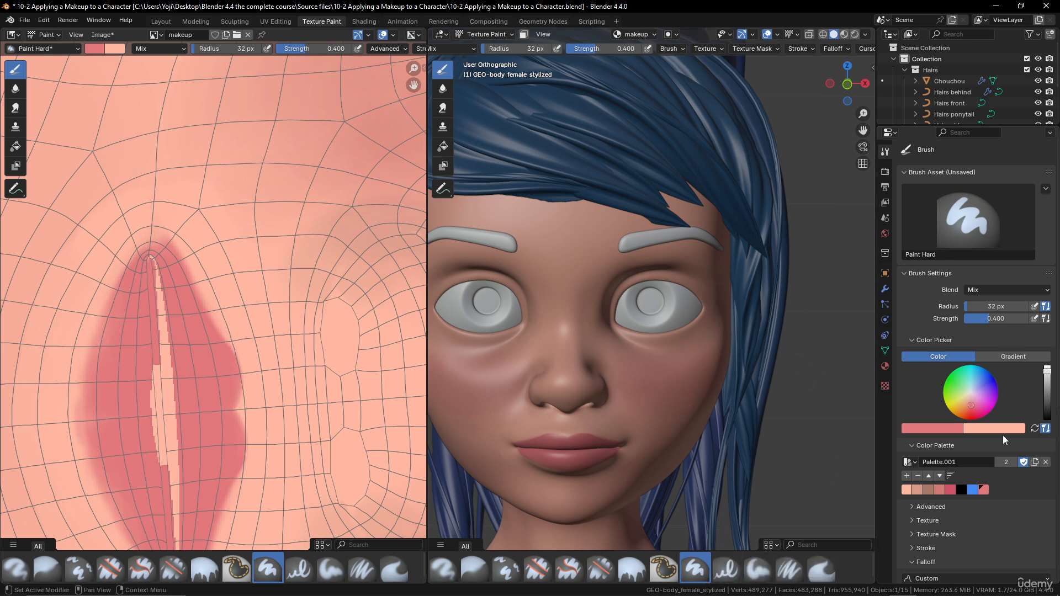
pyautogui.click(961, 490)
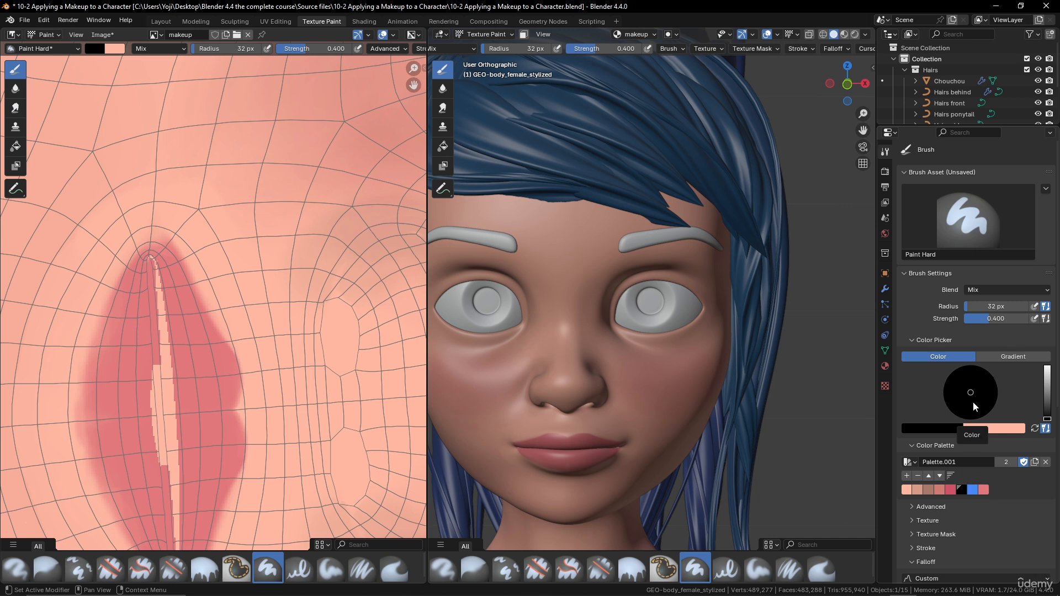
# - Enable Stabilize Stroke in the brush's stroke settings
pyautogui.scroll(-2, 976, 506)
pyautogui.click(915, 505)
pyautogui.scroll(-6, 986, 481)
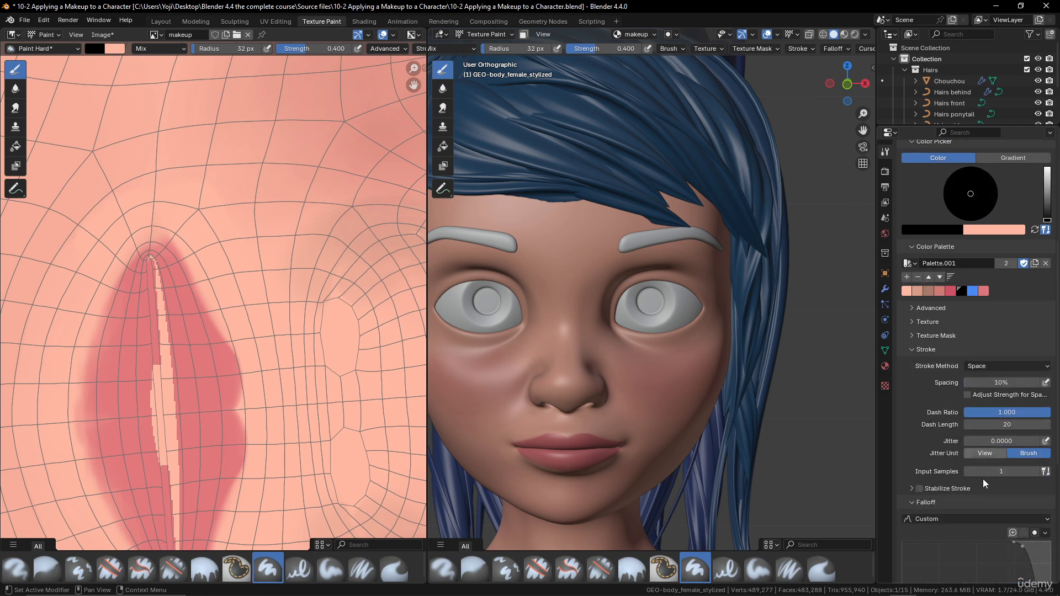
pyautogui.click(919, 488)
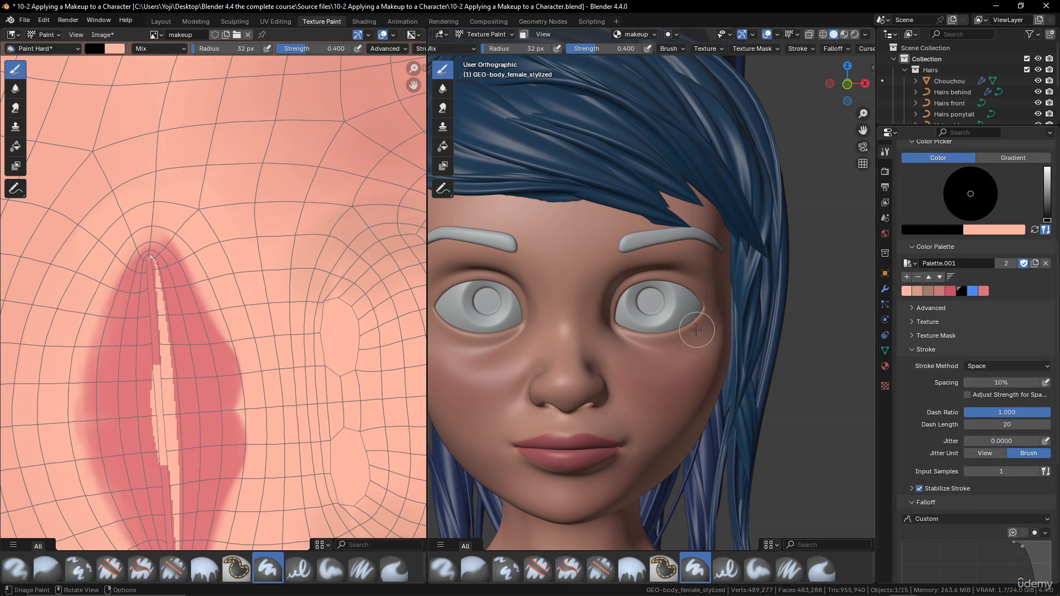
# - Frame the character's left eye from the front, set the stroke method to Curve and add a new paint curve
pyautogui.scroll(4, 691, 326)
pyautogui.scroll(2, 694, 331)
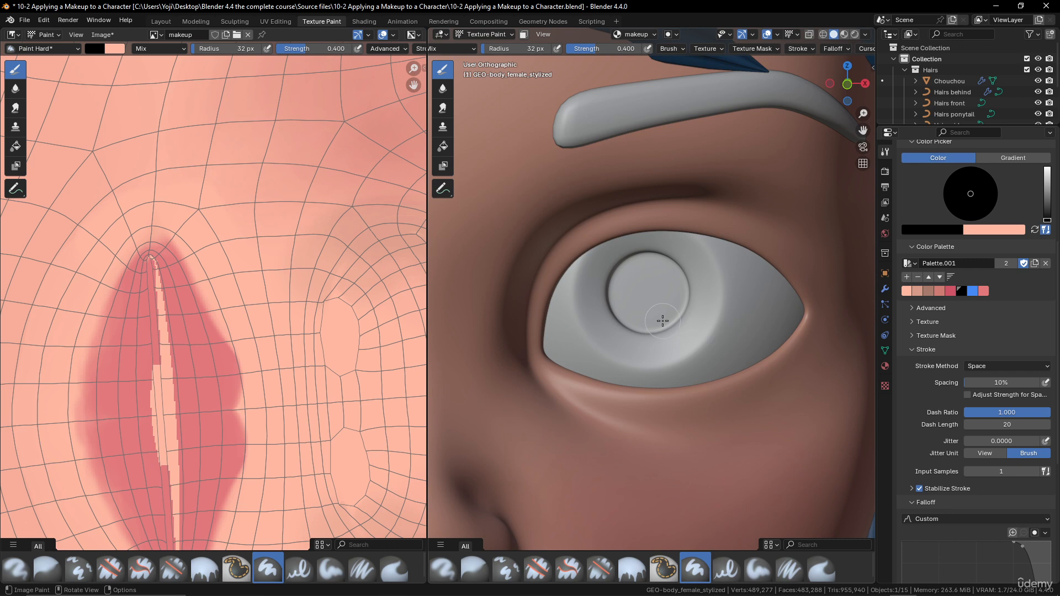
pyautogui.press('KP_1')
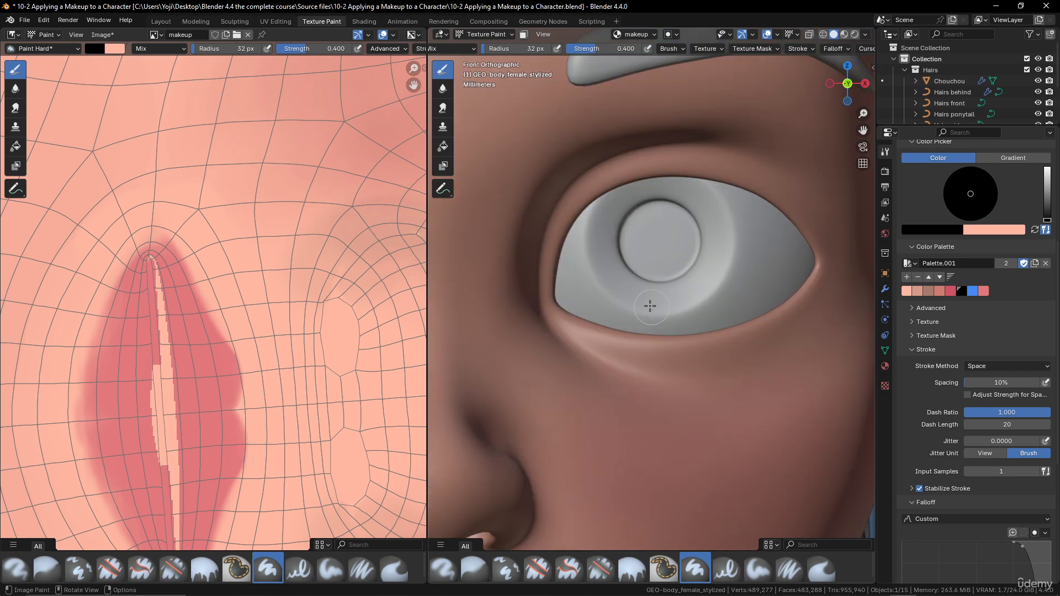
pyautogui.keyDown('shift'); pyautogui.moveTo(616, 285); pyautogui.dragTo(594, 322, button='middle'); pyautogui.keyUp('shift')
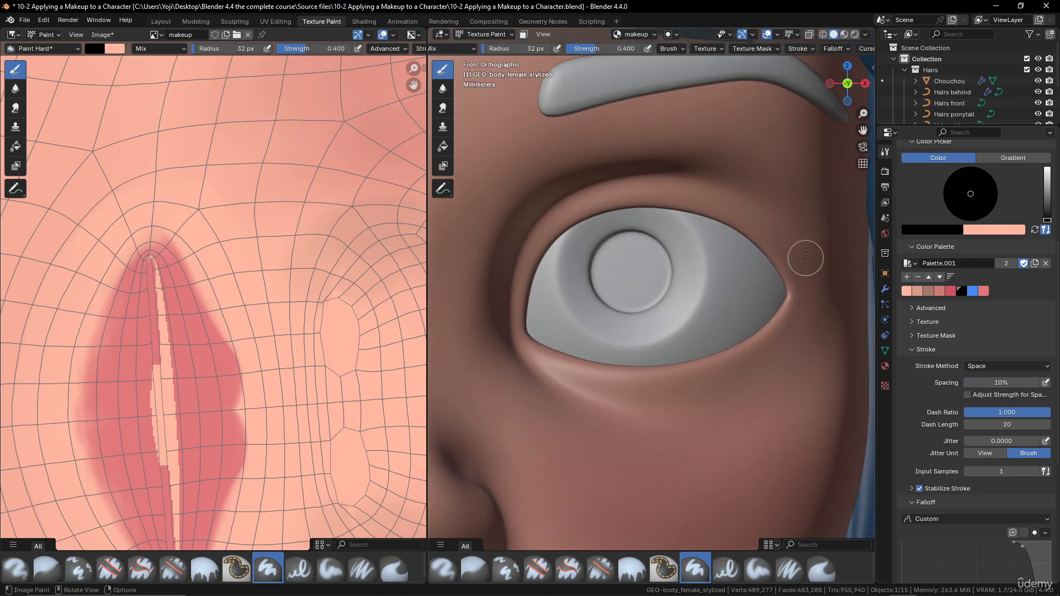
pyautogui.click(991, 366)
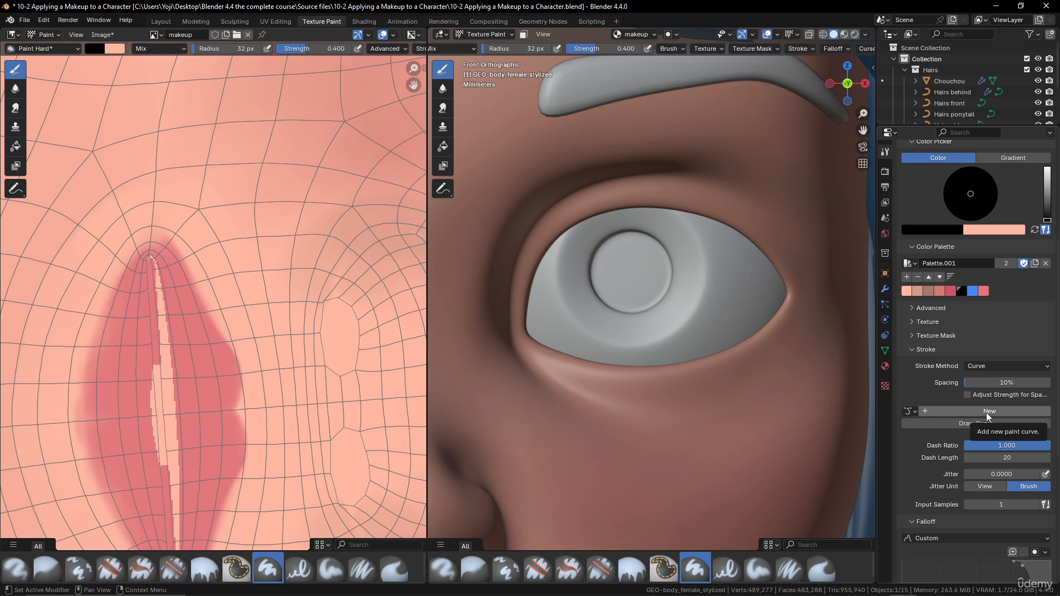
pyautogui.click(986, 413)
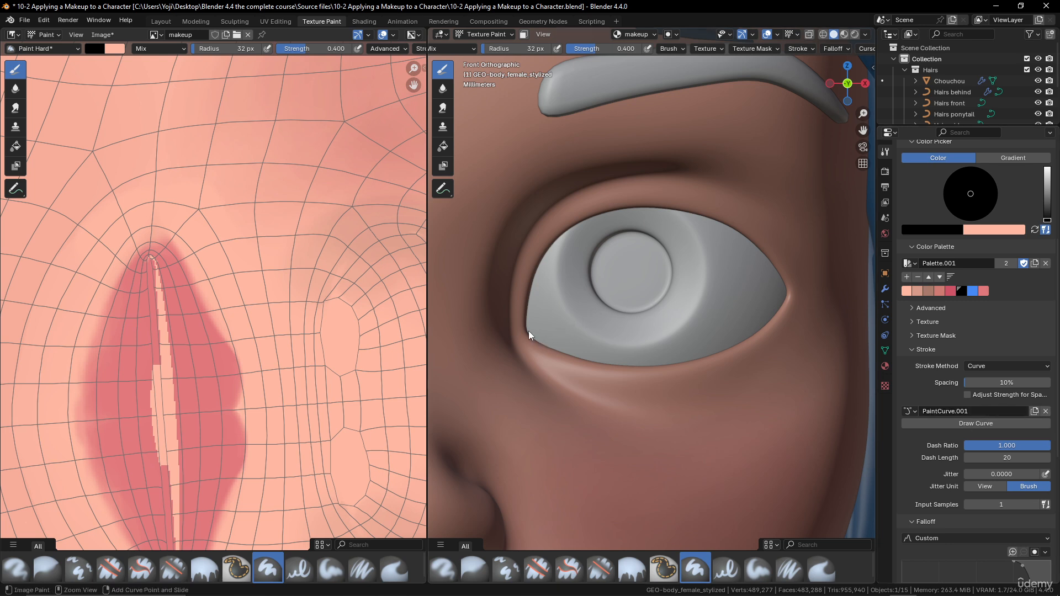
# - Place the first two paint curve points from the inner eye corner up the lid, adjusting point and handle to follow the edge
pyautogui.keyDown('ctrl'); pyautogui.moveTo(526, 330); pyautogui.dragTo(531, 292, button='right'); pyautogui.keyUp('ctrl')
pyautogui.keyDown('ctrl'); pyautogui.moveTo(551, 243); pyautogui.dragTo(571, 222, button='right'); pyautogui.keyUp('ctrl')
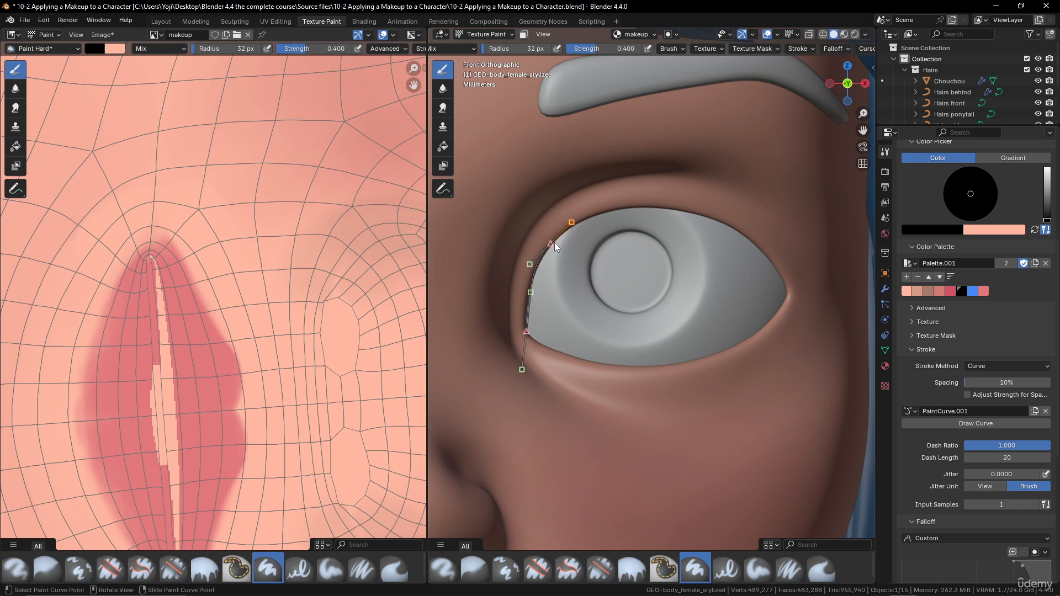
pyautogui.click(554, 243)
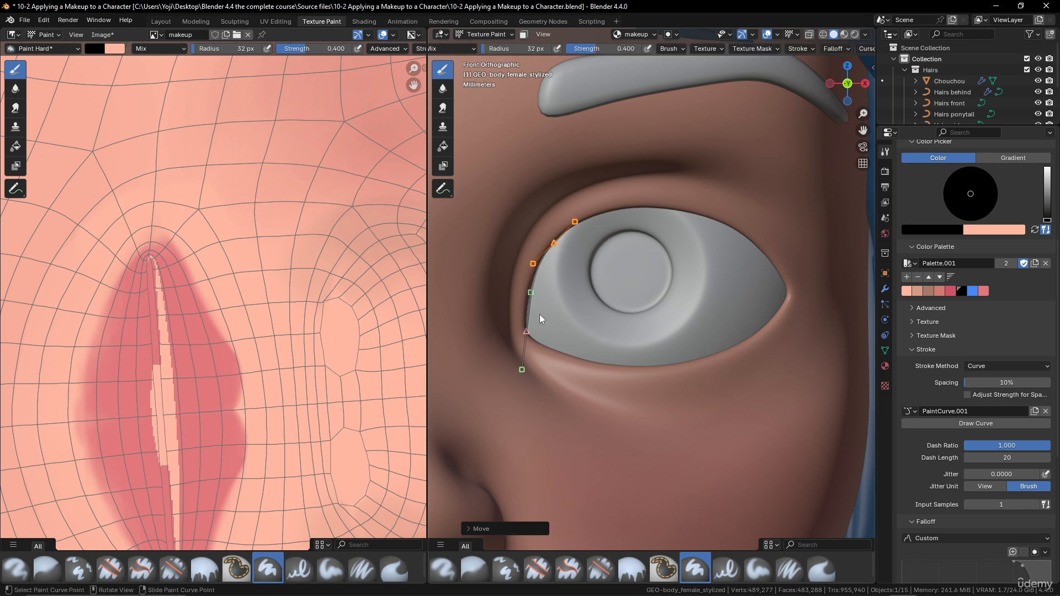
pyautogui.click(526, 332)
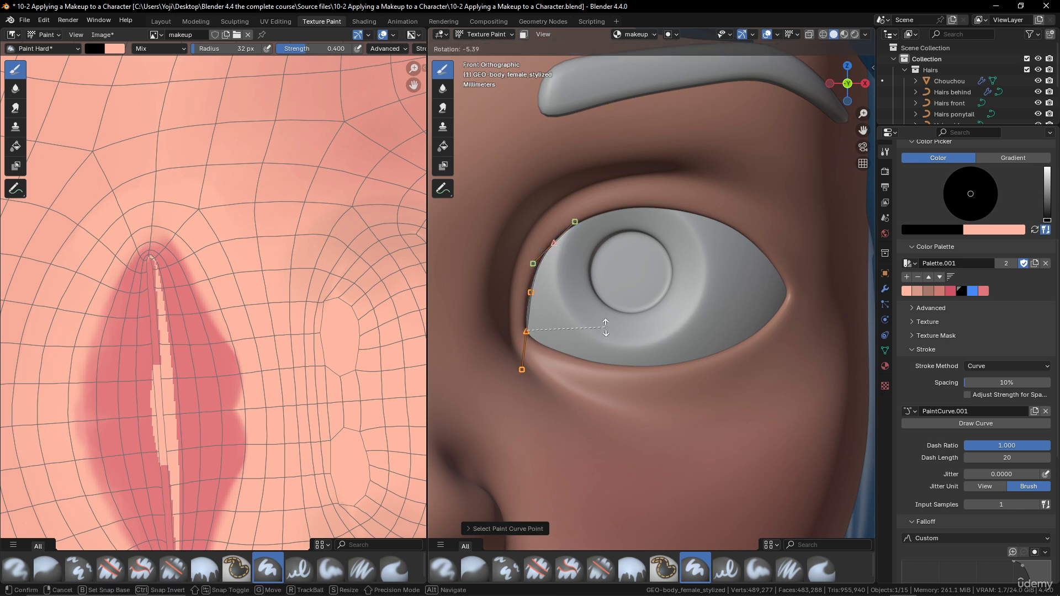
pyautogui.press('g')
pyautogui.click(523, 294)
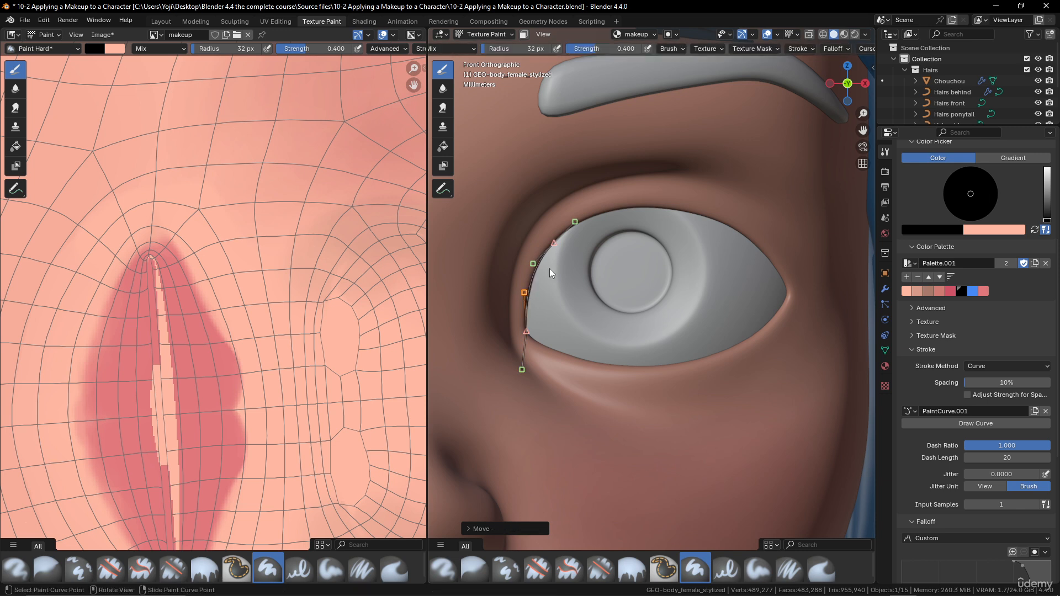
# - Extend the paint curve over the top of the upper eyelid and down to the outer eye corner
pyautogui.click(555, 241)
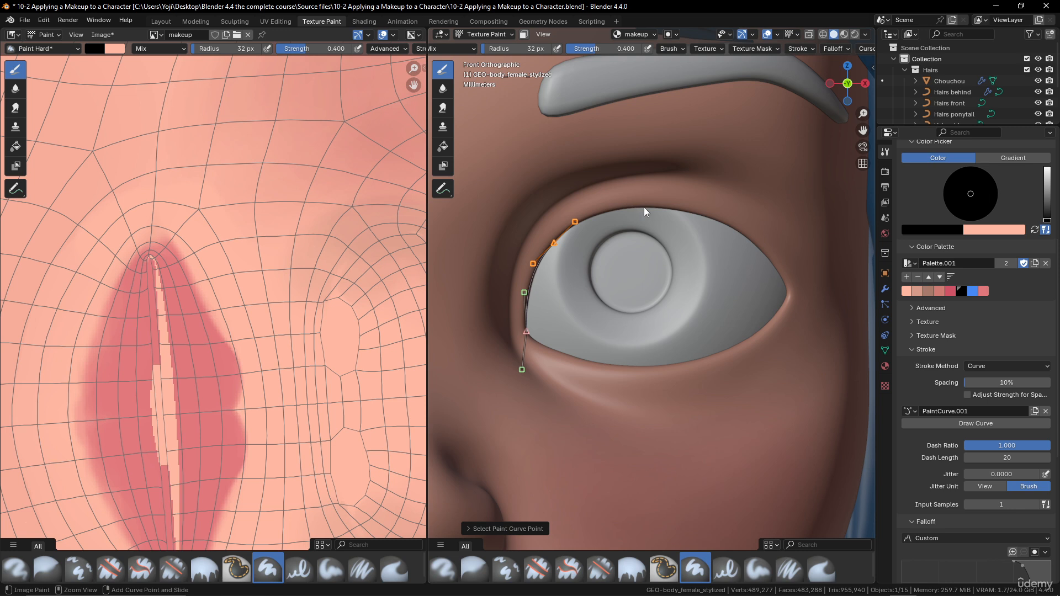
pyautogui.keyDown('ctrl'); pyautogui.moveTo(650, 207); pyautogui.dragTo(692, 209); pyautogui.keyUp('ctrl')
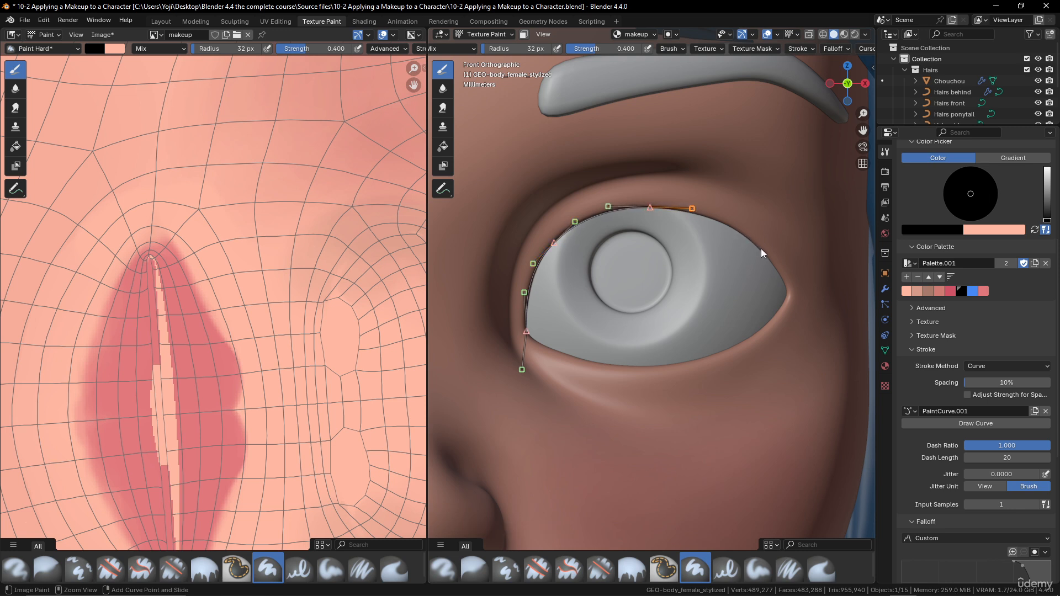
pyautogui.keyDown('ctrl'); pyautogui.moveTo(754, 244); pyautogui.dragTo(797, 311); pyautogui.keyUp('ctrl')
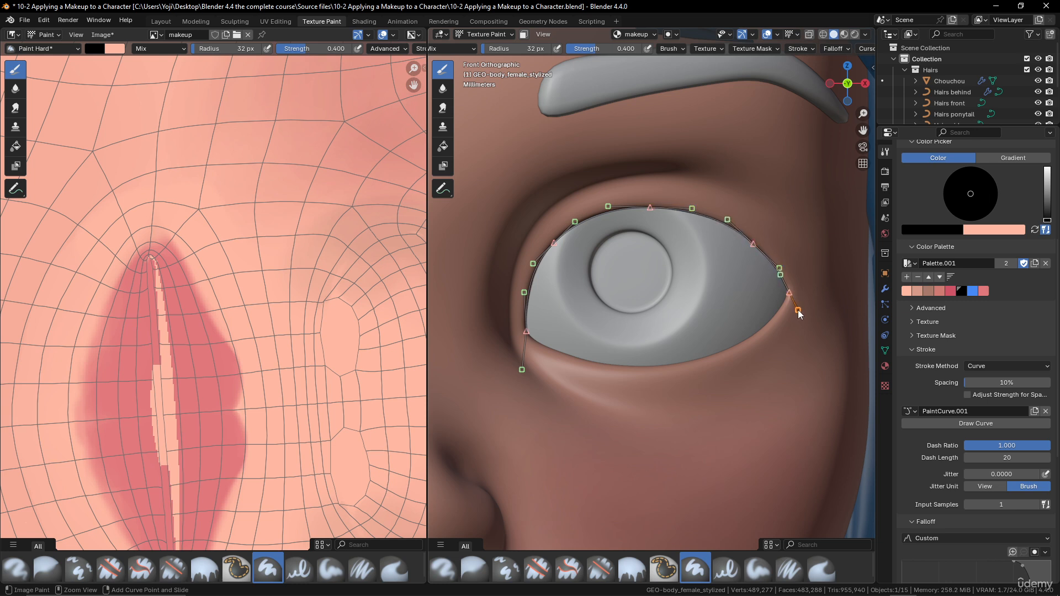
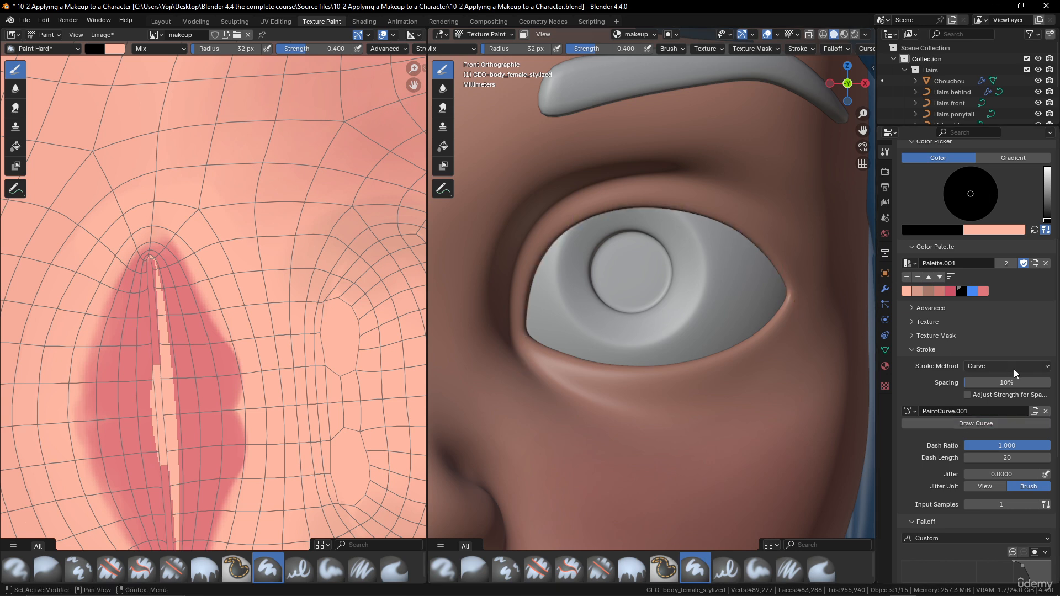
# - Set the brush strength to 1.0 and its radius to 20 px
pyautogui.scroll(4, 998, 208)
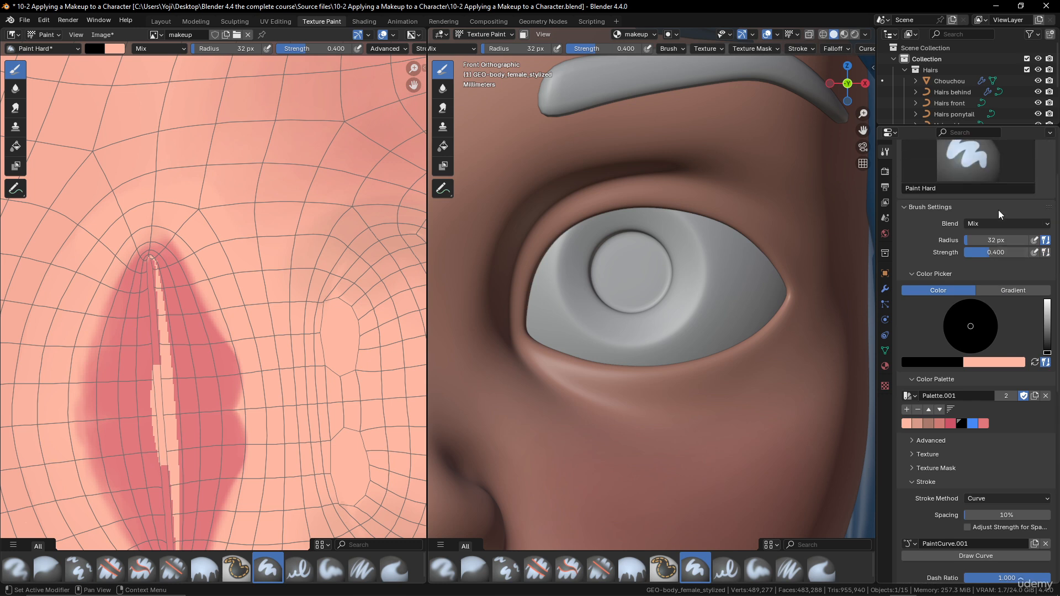
pyautogui.scroll(3, 998, 210)
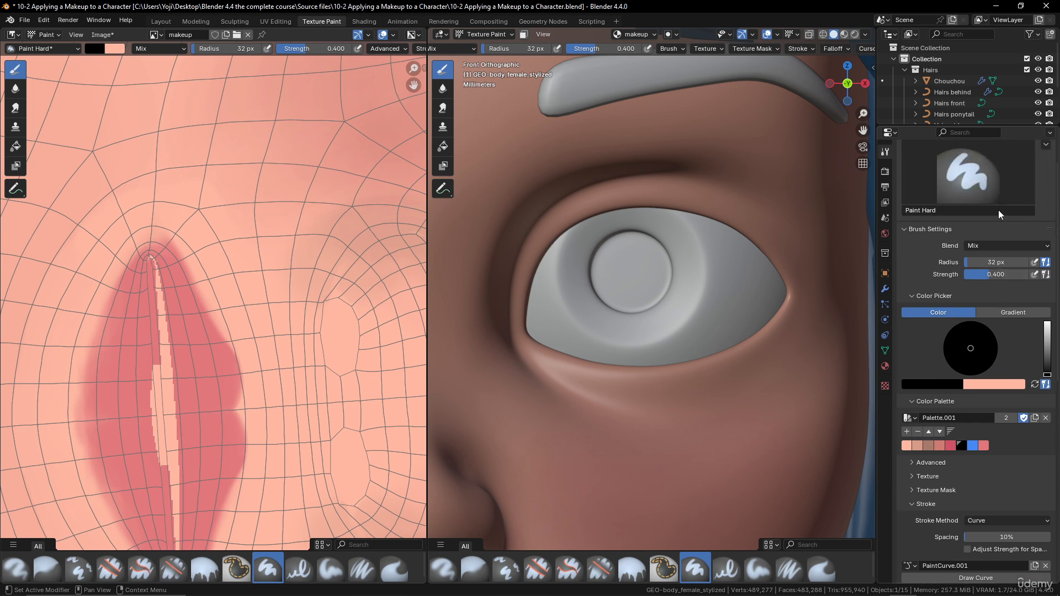
pyautogui.moveTo(991, 275); pyautogui.dragTo(1027, 275)
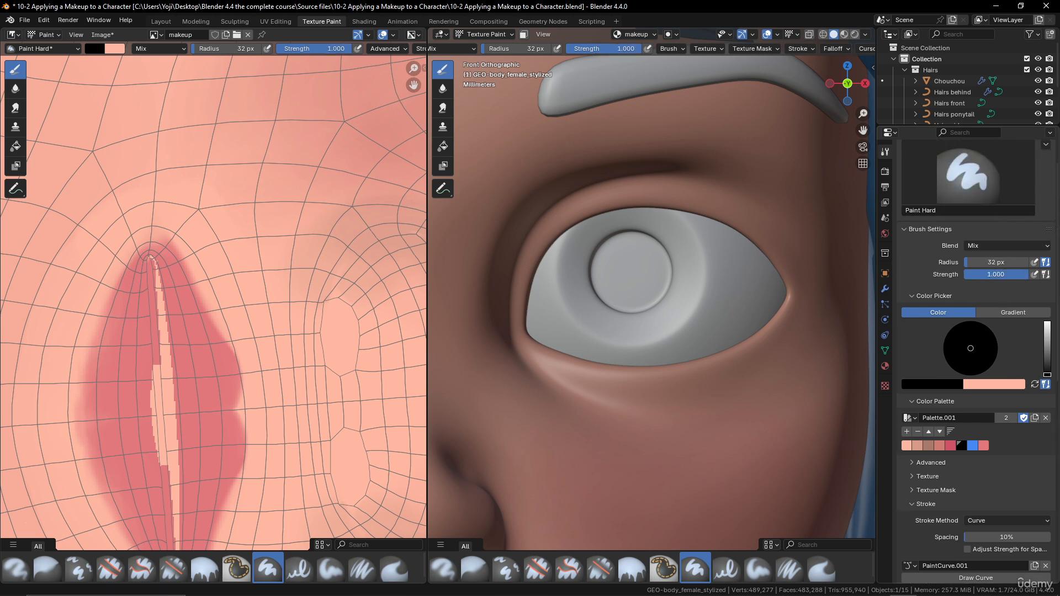
pyautogui.press('f')
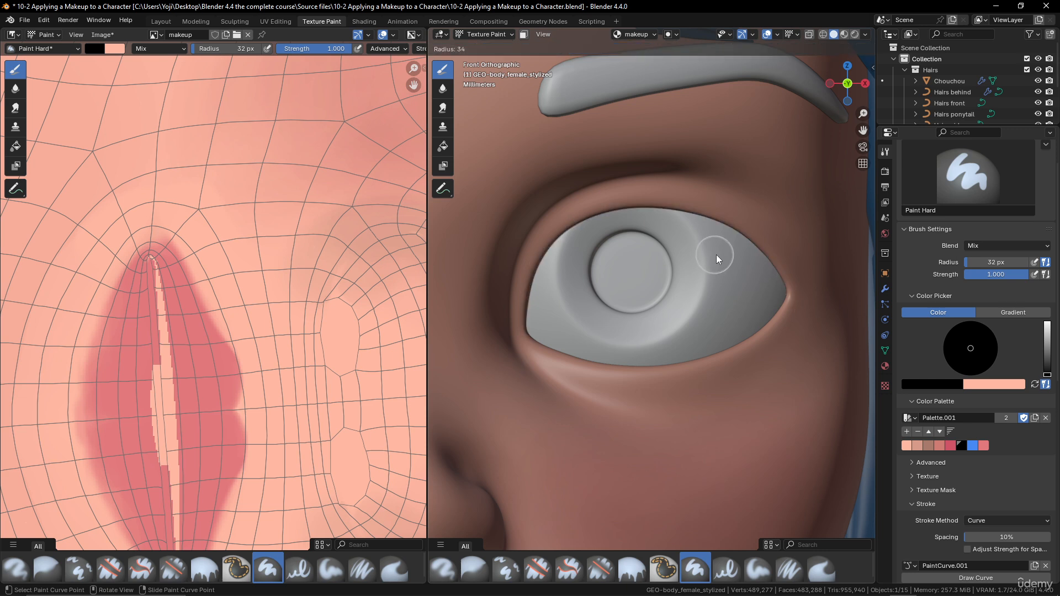
pyautogui.click(709, 255)
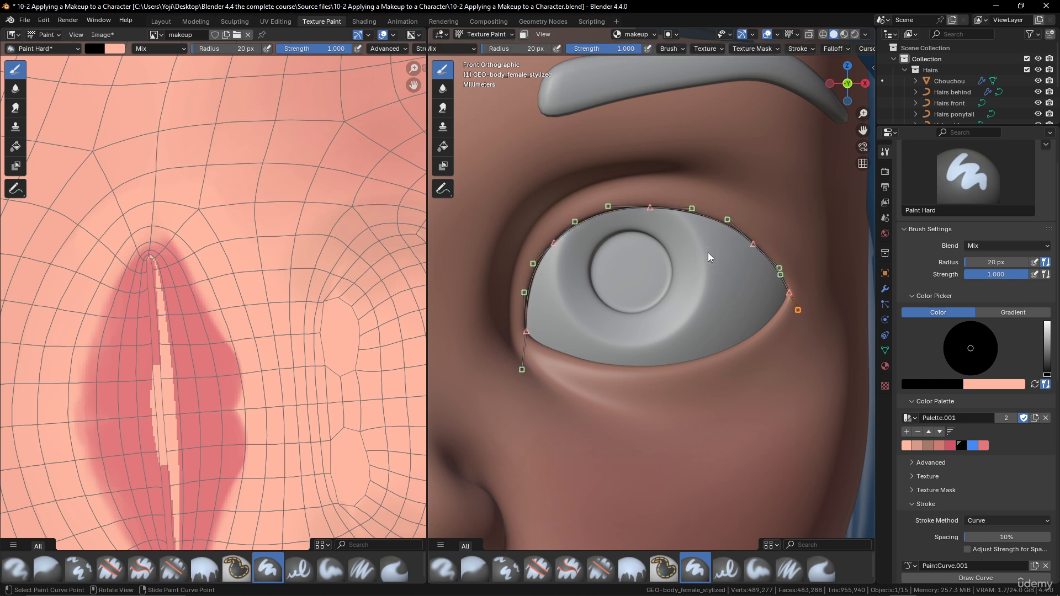
# - Draw the black eyeliner stroke along the paint curve and inspect it on the face
pyautogui.scroll(-5, 933, 331)
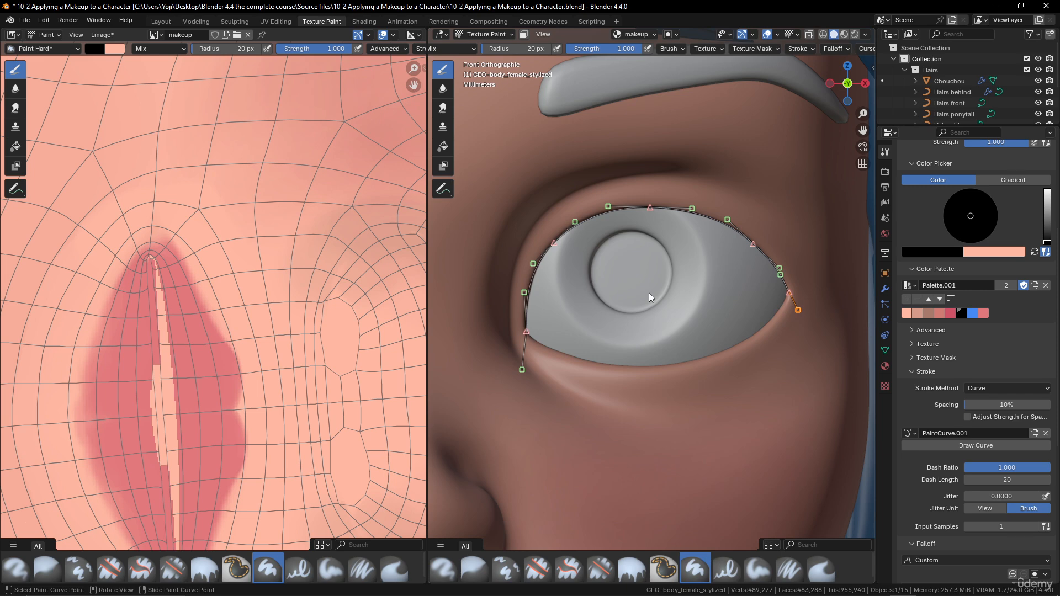
pyautogui.press('Return')
pyautogui.scroll(-6, 743, 264)
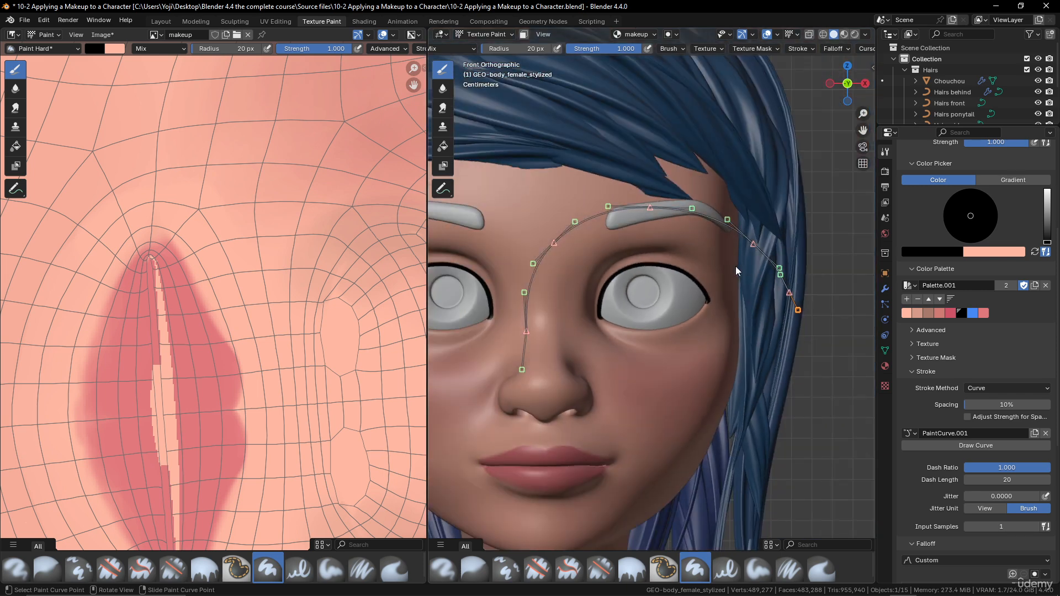
pyautogui.scroll(6, 736, 267)
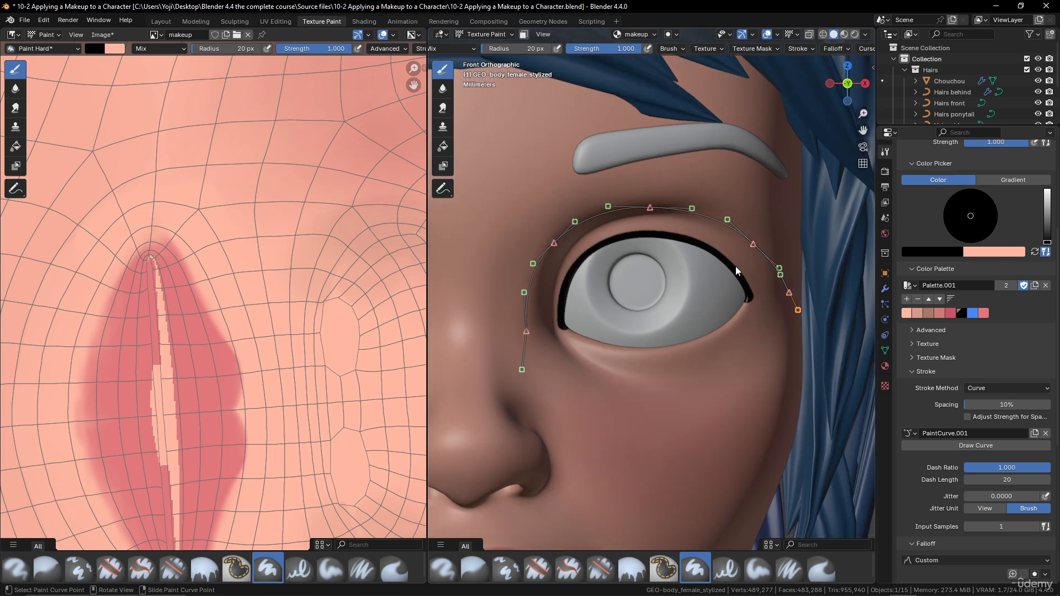
pyautogui.scroll(2, 735, 266)
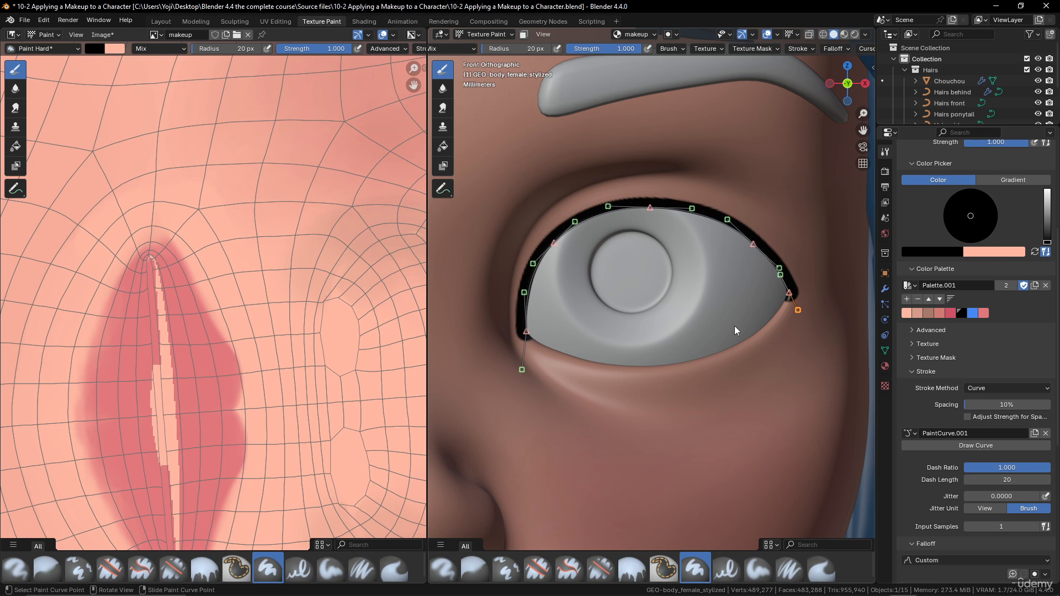
# - Set the stroke method back to Space and expand the Stabilize Stroke settings
pyautogui.click(1018, 389)
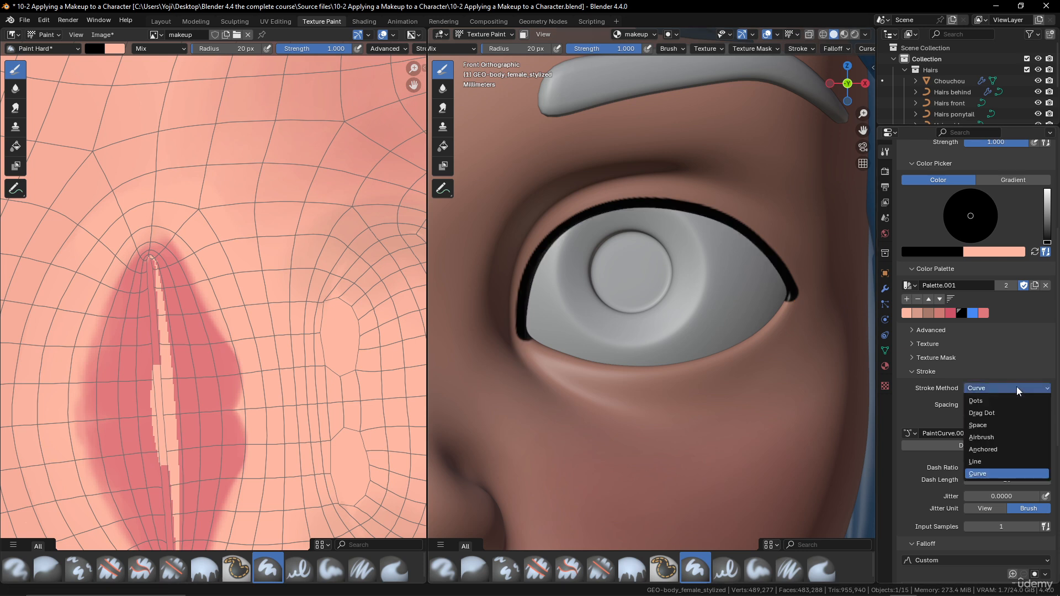
pyautogui.click(998, 424)
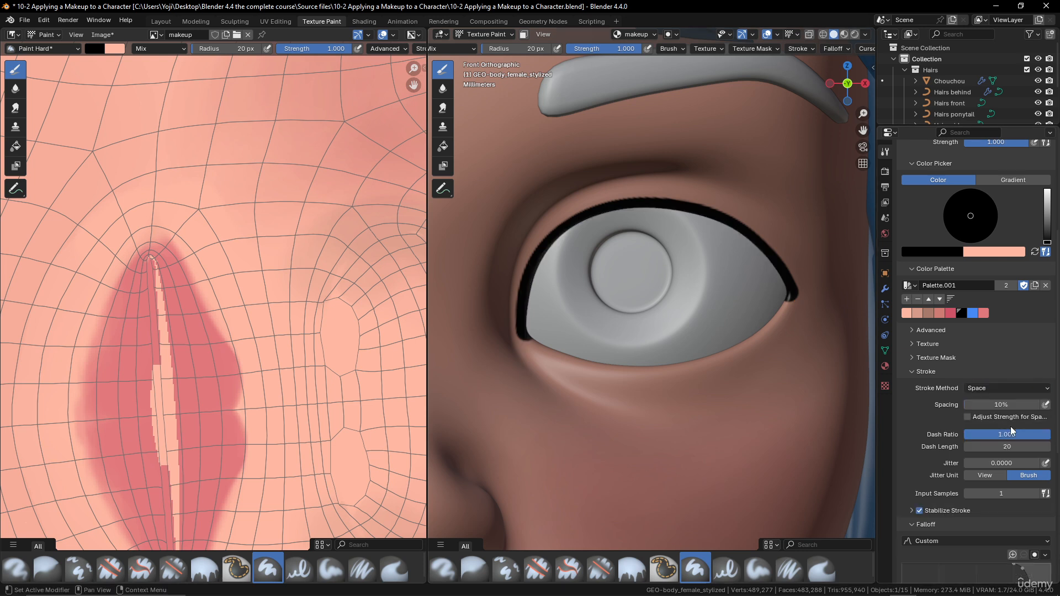
pyautogui.click(910, 511)
pyautogui.scroll(-2, 979, 496)
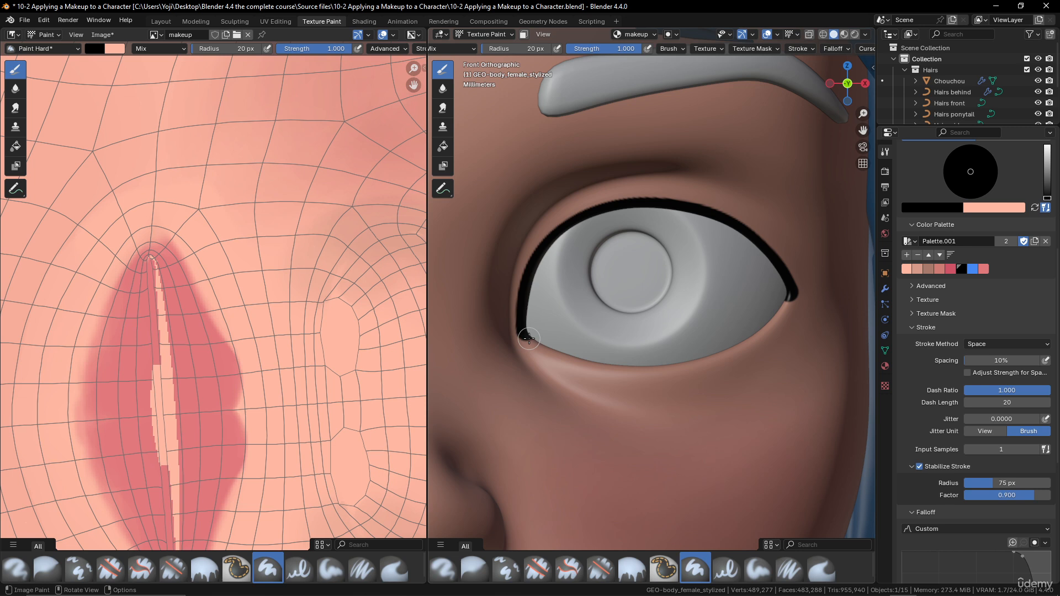
# - Paint a black eyeliner stroke along the lower eyelid from the inner to the outer corner and check it on the face
pyautogui.moveTo(529, 335)
pyautogui.mouseDown()
pyautogui.moveTo(595, 363)
pyautogui.moveTo(691, 360)
pyautogui.moveTo(764, 330)
pyautogui.moveTo(811, 267)
pyautogui.mouseUp()
pyautogui.scroll(-10, 606, 355)
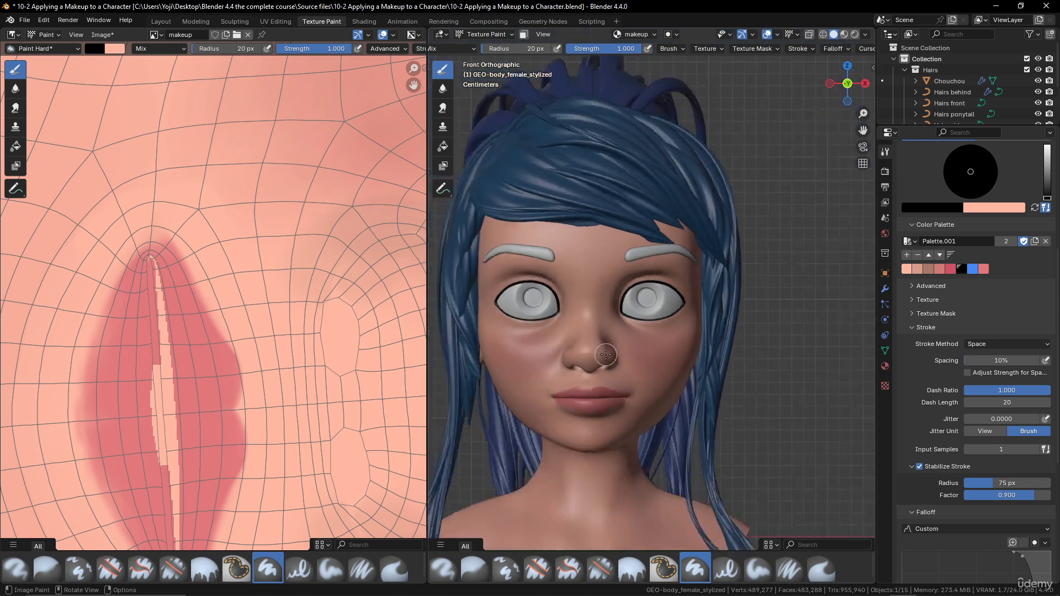
pyautogui.scroll(10, 606, 355)
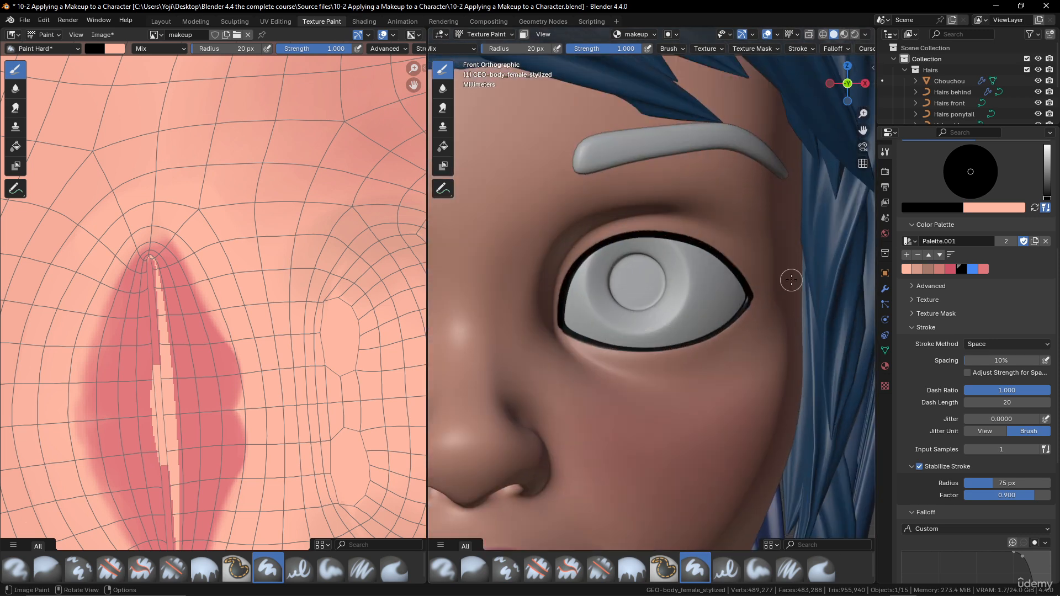
# - Paint two short black lashes extending outward from the outer corner of the eye
pyautogui.scroll(3, 739, 304)
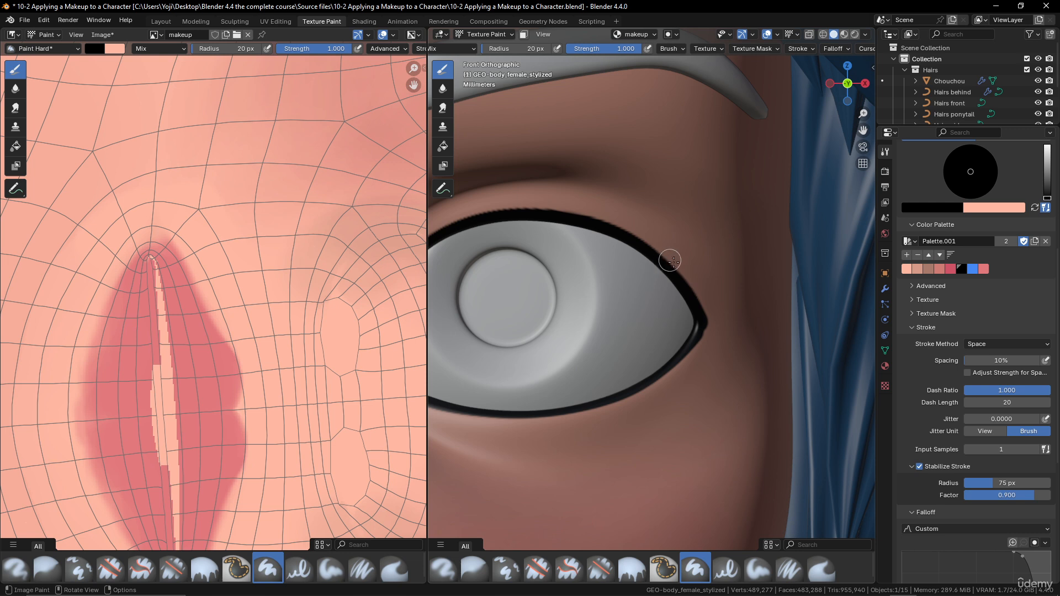
pyautogui.scroll(2, 673, 261)
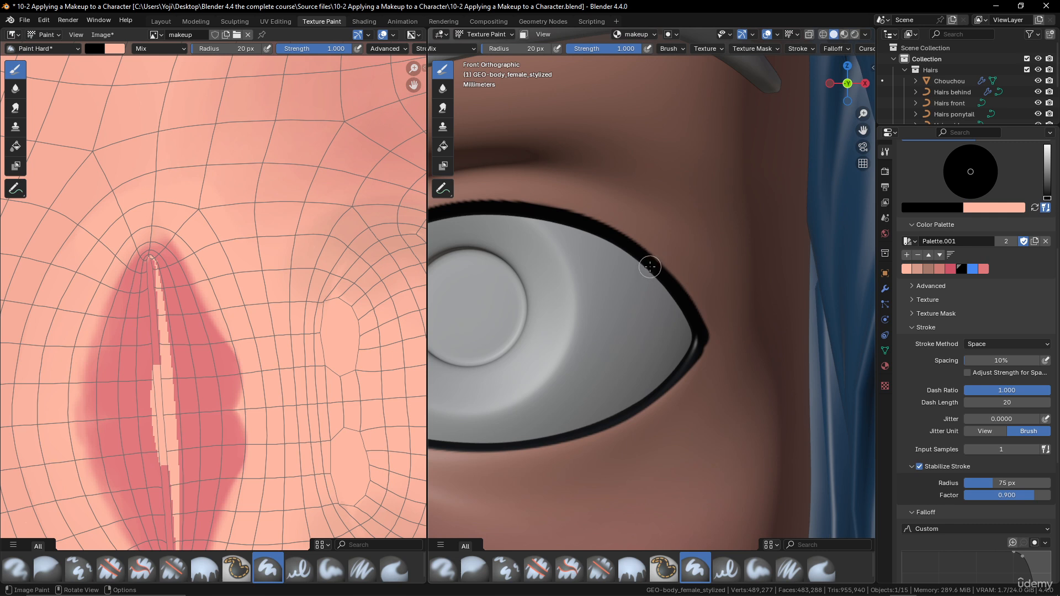
pyautogui.moveTo(648, 266)
pyautogui.mouseDown()
pyautogui.moveTo(710, 298)
pyautogui.moveTo(785, 286)
pyautogui.mouseUp()
pyautogui.moveTo(671, 303)
pyautogui.mouseDown()
pyautogui.moveTo(738, 334)
pyautogui.moveTo(800, 322)
pyautogui.mouseUp()
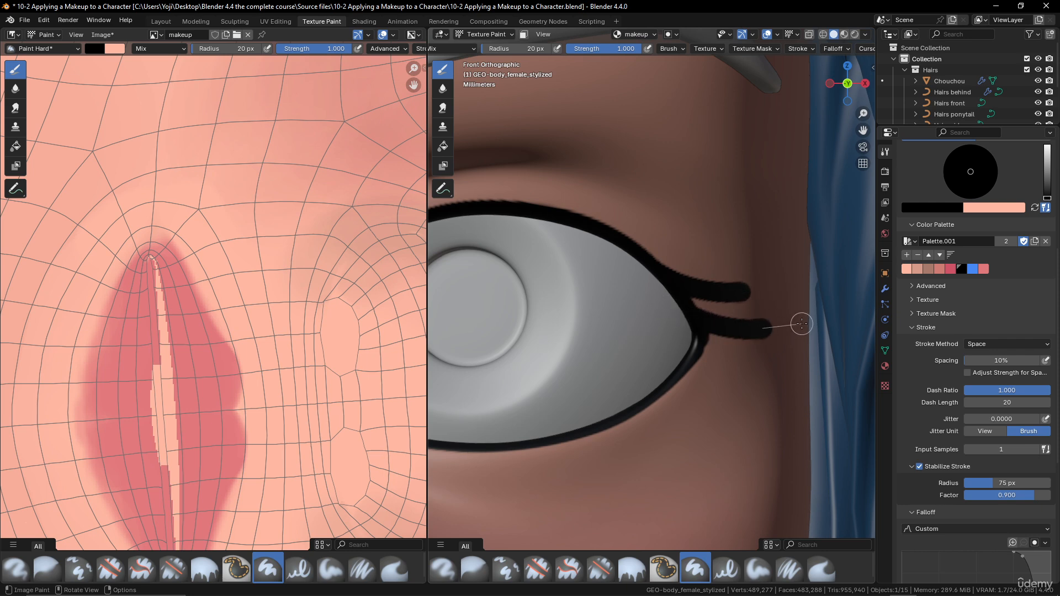
pyautogui.scroll(-10, 712, 265)
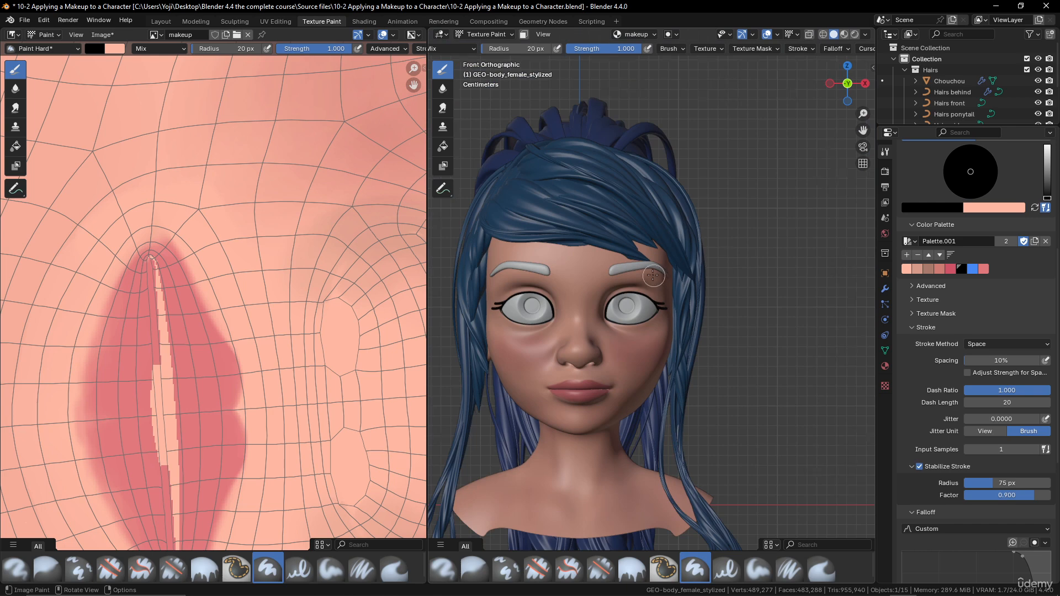
# - Turn off Stabilize Stroke and try to trim the tip of the lower lash with the secondary skin color
pyautogui.moveTo(655, 276); pyautogui.dragTo(610, 340, button='middle')
pyautogui.scroll(5, 611, 341)
pyautogui.scroll(3, 608, 342)
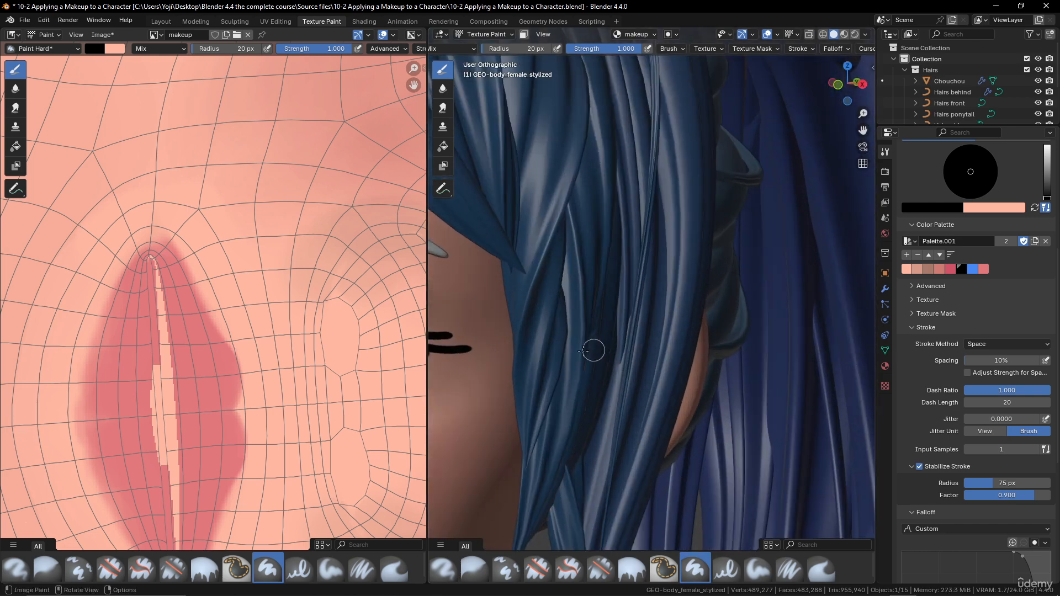
pyautogui.keyDown('shift'); pyautogui.moveTo(519, 365); pyautogui.dragTo(630, 355, button='middle'); pyautogui.keyUp('shift')
pyautogui.scroll(2, 629, 368)
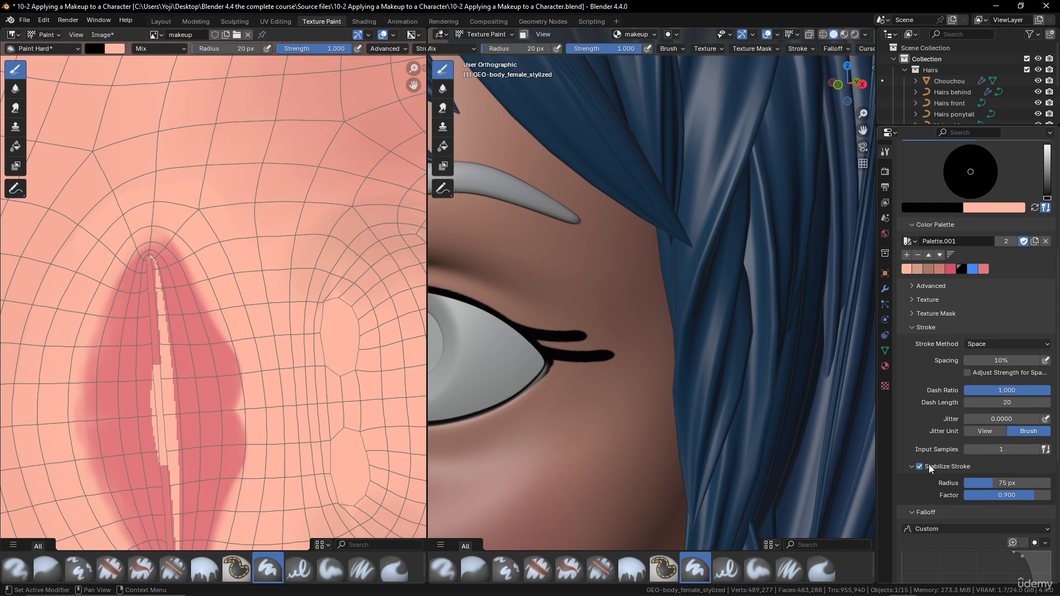
pyautogui.click(919, 466)
pyautogui.scroll(8, 994, 265)
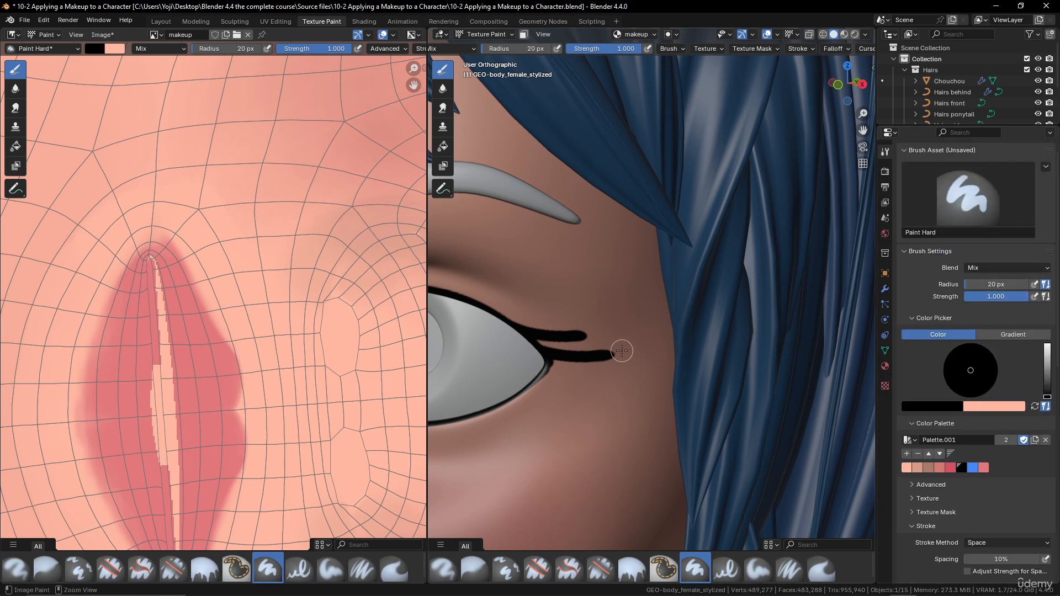
pyautogui.scroll(3, 589, 343)
pyautogui.scroll(-2, 611, 348)
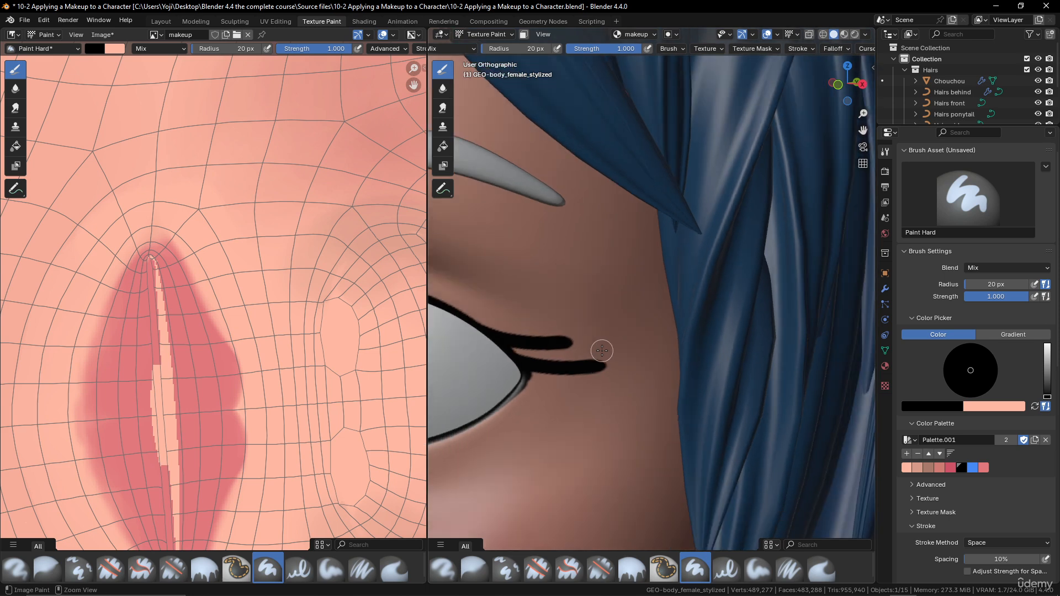
pyautogui.moveTo(602, 350)
pyautogui.keyDown('ctrl'); pyautogui.mouseDown()
pyautogui.moveTo(588, 352)
pyautogui.moveTo(604, 366)
pyautogui.moveTo(589, 386)
pyautogui.mouseUp(); pyautogui.keyUp('ctrl')
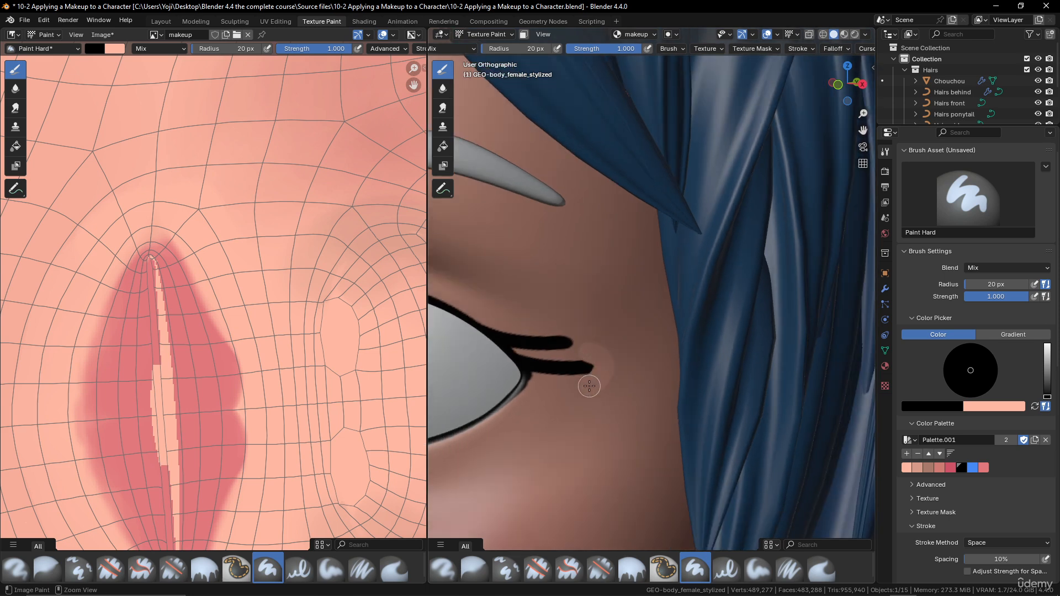
pyautogui.moveTo(587, 381); pyautogui.dragTo(671, 337, button='middle')
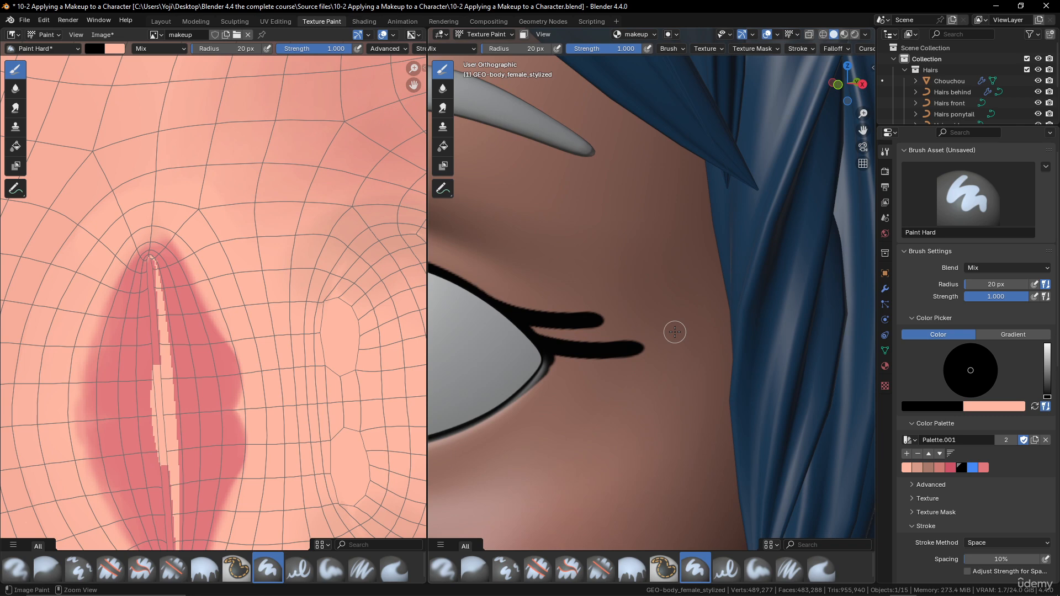
# - Undo the lower lash stroke and return to a close front view of the outer eye corner
pyautogui.hotkey('ctrl', 'z')
pyautogui.press('KP_1')
pyautogui.scroll(2, 749, 333)
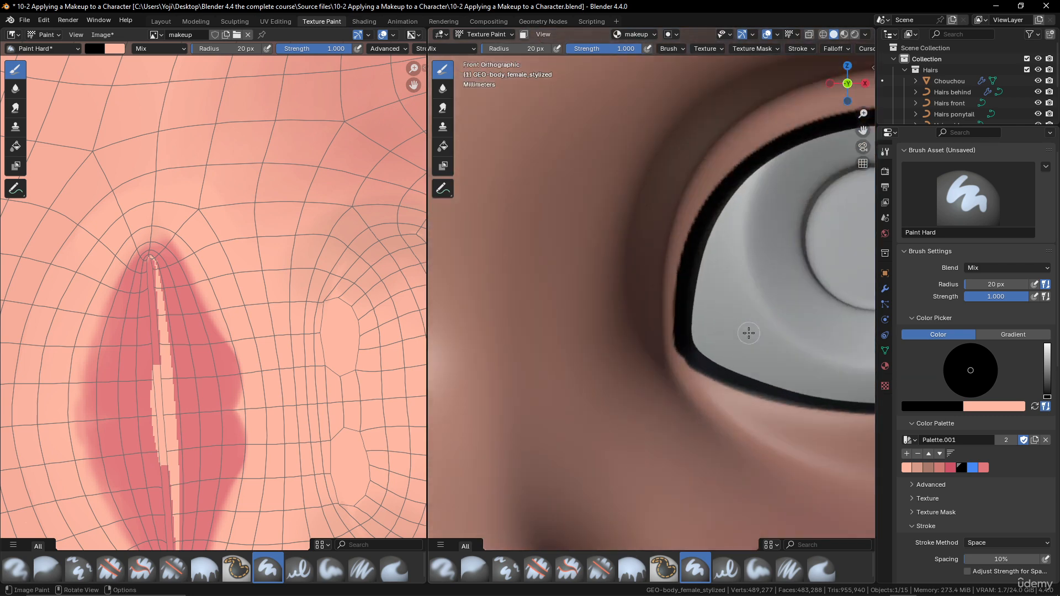
pyautogui.scroll(-6, 749, 333)
pyautogui.keyDown('shift'); pyautogui.moveTo(749, 333); pyautogui.dragTo(503, 349, button='middle'); pyautogui.keyUp('shift')
pyautogui.scroll(4, 608, 350)
pyautogui.keyDown('shift'); pyautogui.moveTo(608, 350); pyautogui.dragTo(650, 374, button='middle'); pyautogui.keyUp('shift')
pyautogui.scroll(2, 644, 372)
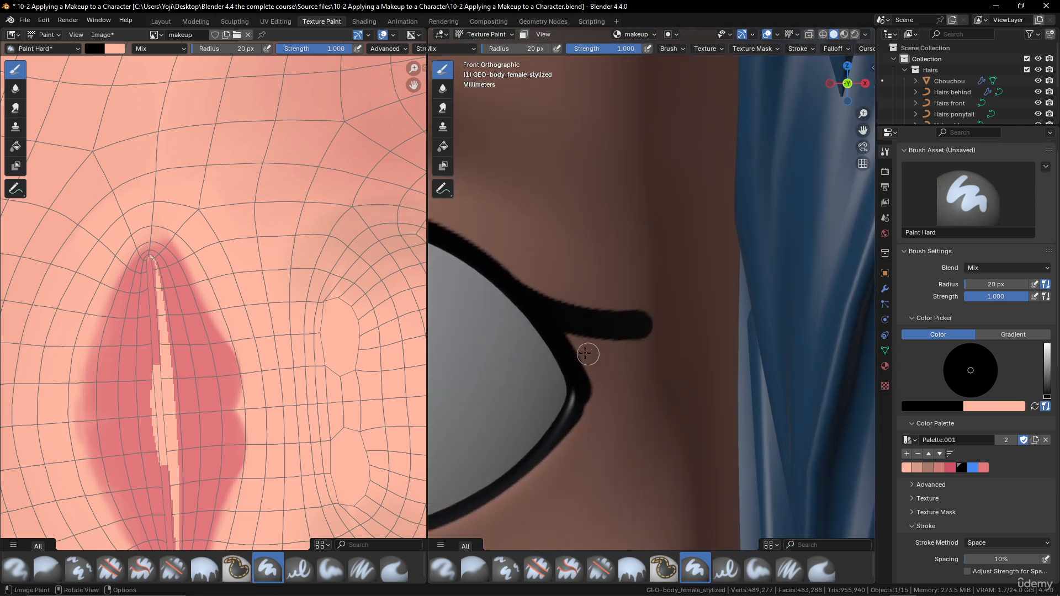
# - Turn Stabilize Stroke back on, repaint the lower black lash at the outer eye corner and check both eyes
pyautogui.scroll(-8, 1009, 452)
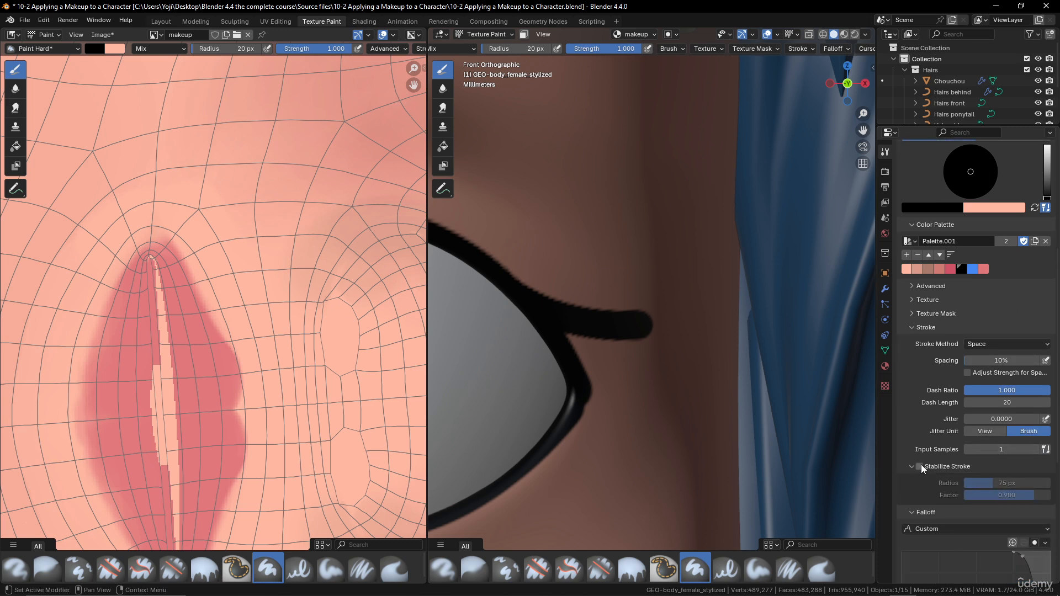
pyautogui.click(919, 466)
pyautogui.moveTo(575, 374)
pyautogui.mouseDown()
pyautogui.moveTo(605, 395)
pyautogui.moveTo(681, 394)
pyautogui.mouseUp()
pyautogui.scroll(-10, 625, 253)
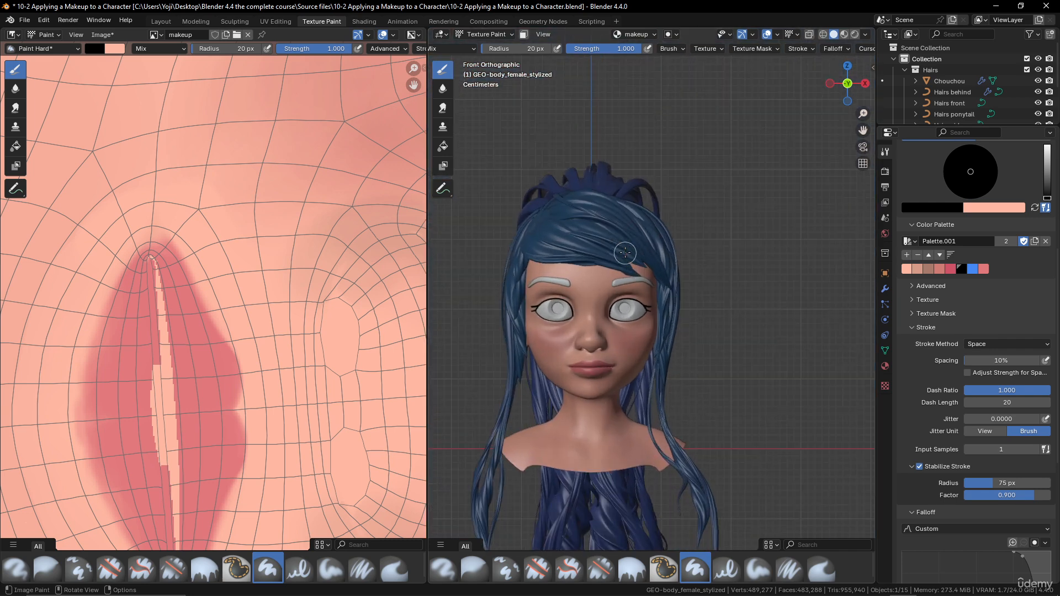
pyautogui.scroll(4, 623, 259)
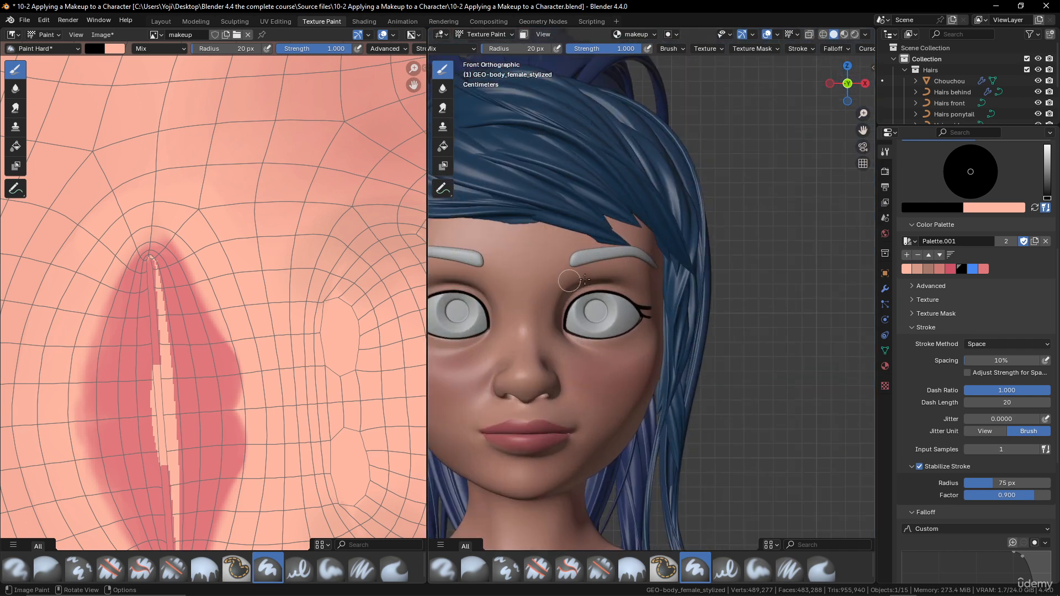
pyautogui.scroll(3, 655, 306)
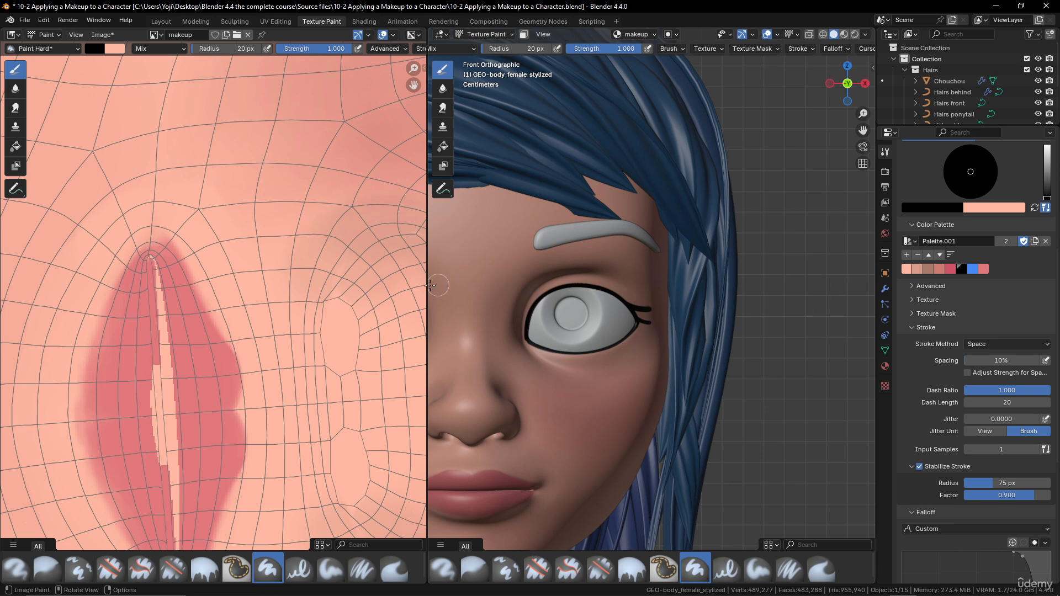
pyautogui.scroll(-6, 527, 323)
pyautogui.scroll(5, 638, 345)
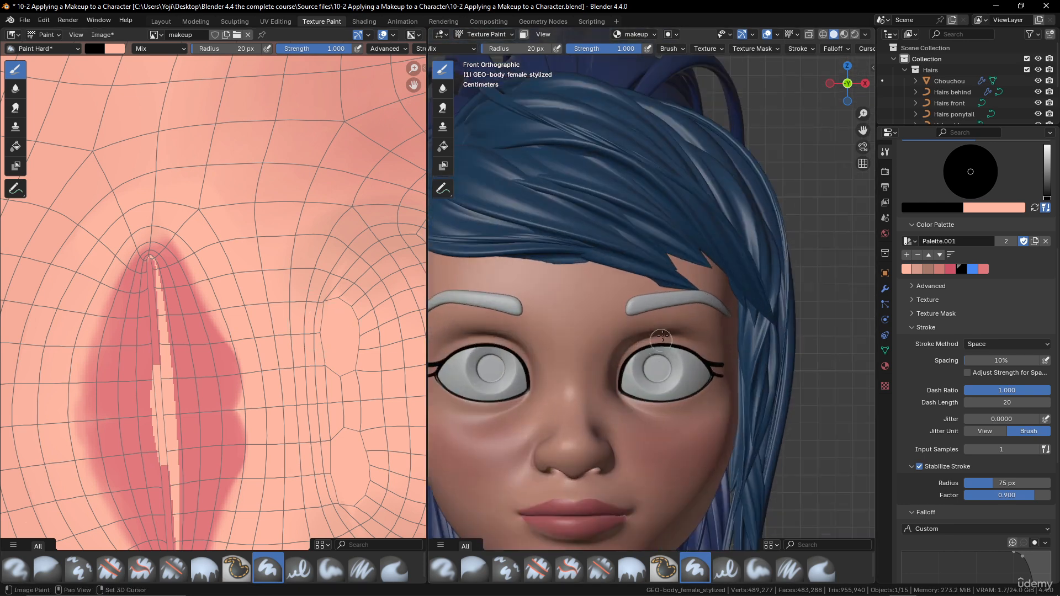
# - Pick the blue palette color and switch to the Paint Soft brush
pyautogui.scroll(8, 1003, 200)
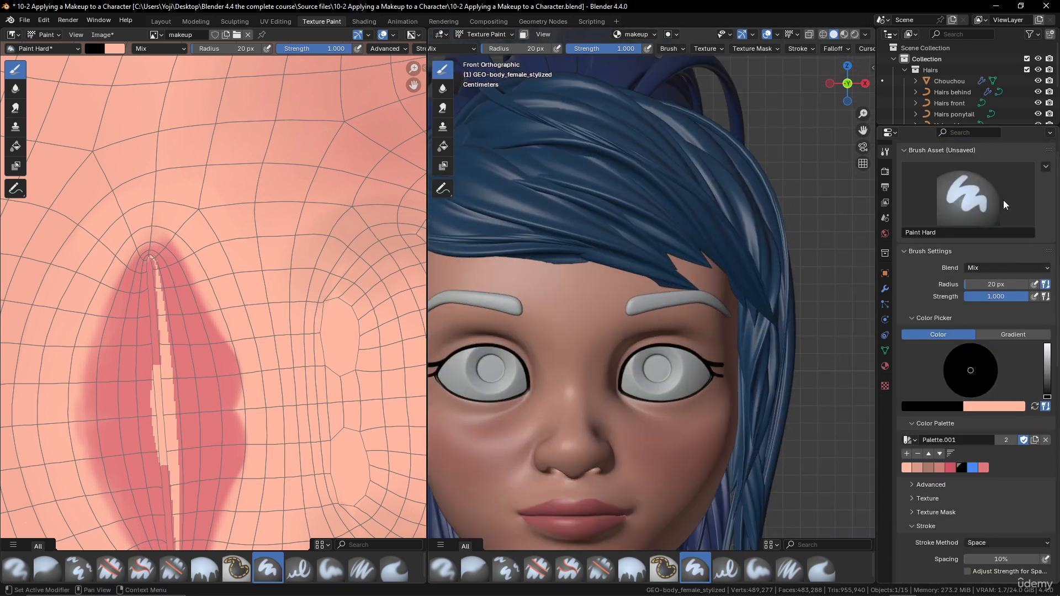
pyautogui.scroll(1, 1002, 200)
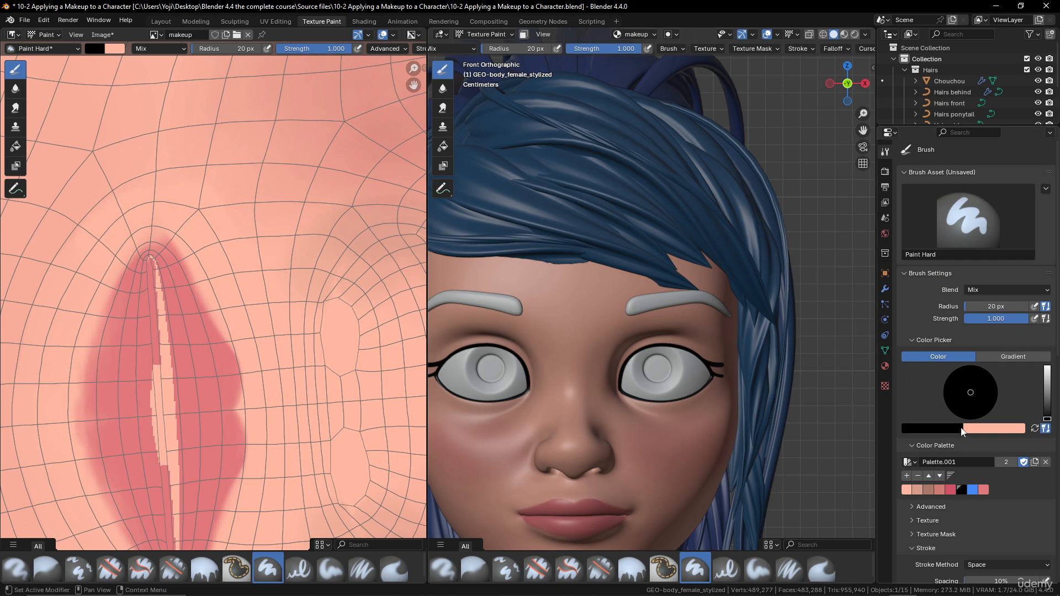
pyautogui.click(942, 428)
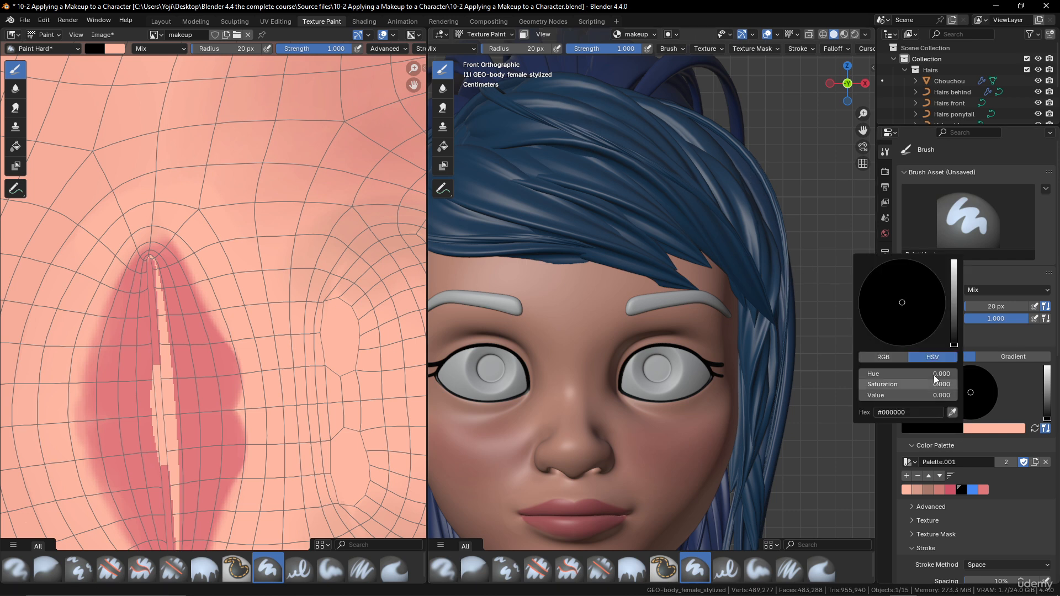
pyautogui.click(973, 487)
pyautogui.scroll(2, 698, 358)
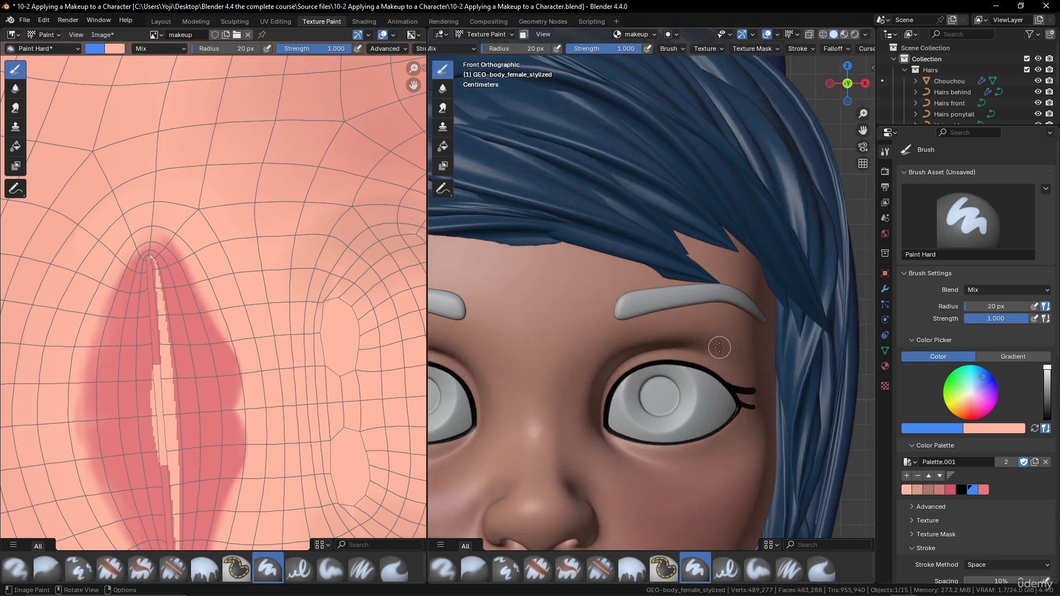
pyautogui.click(760, 571)
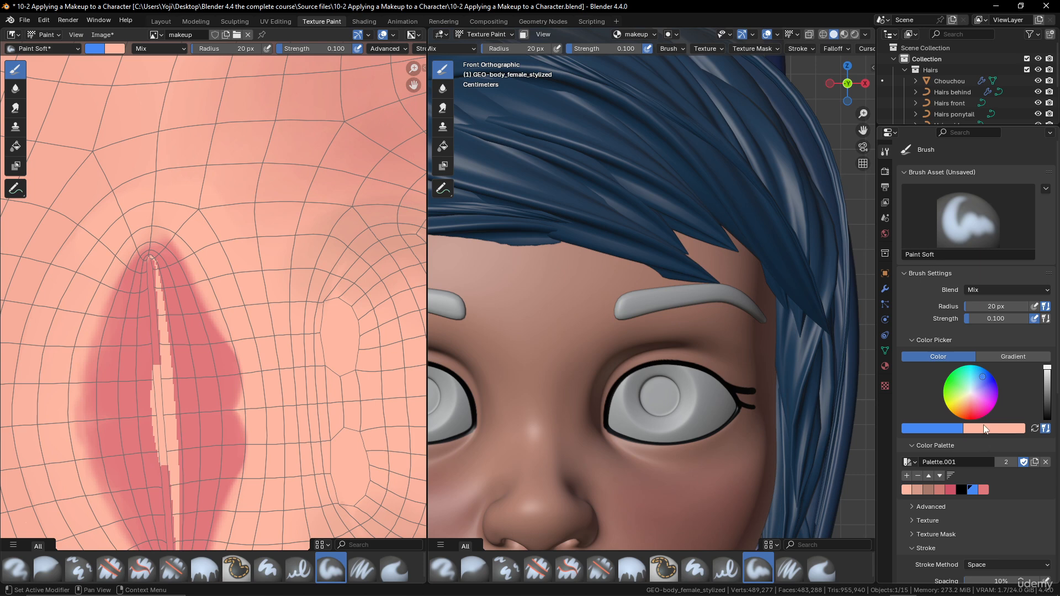
# - Pick black from the palette and set the soft brush radius to 69 px
pyautogui.scroll(3, 735, 393)
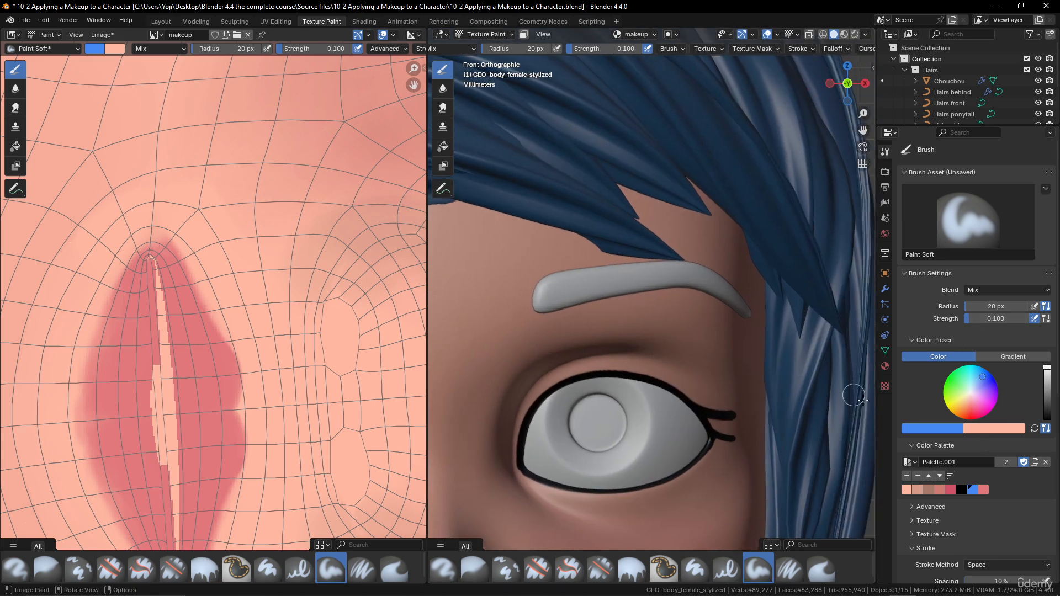
pyautogui.scroll(2, 685, 451)
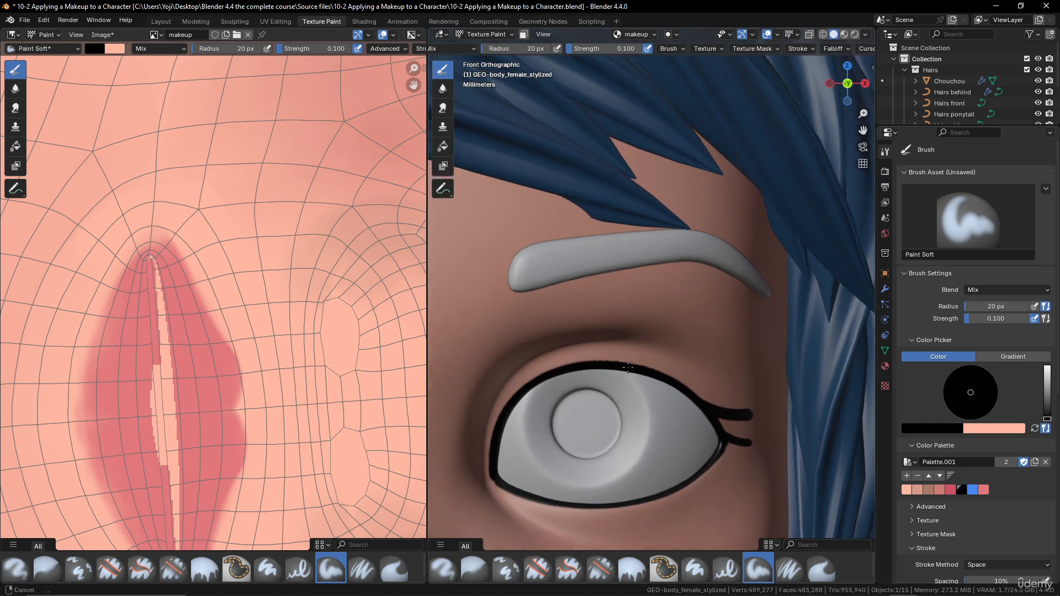
pyautogui.press('f')
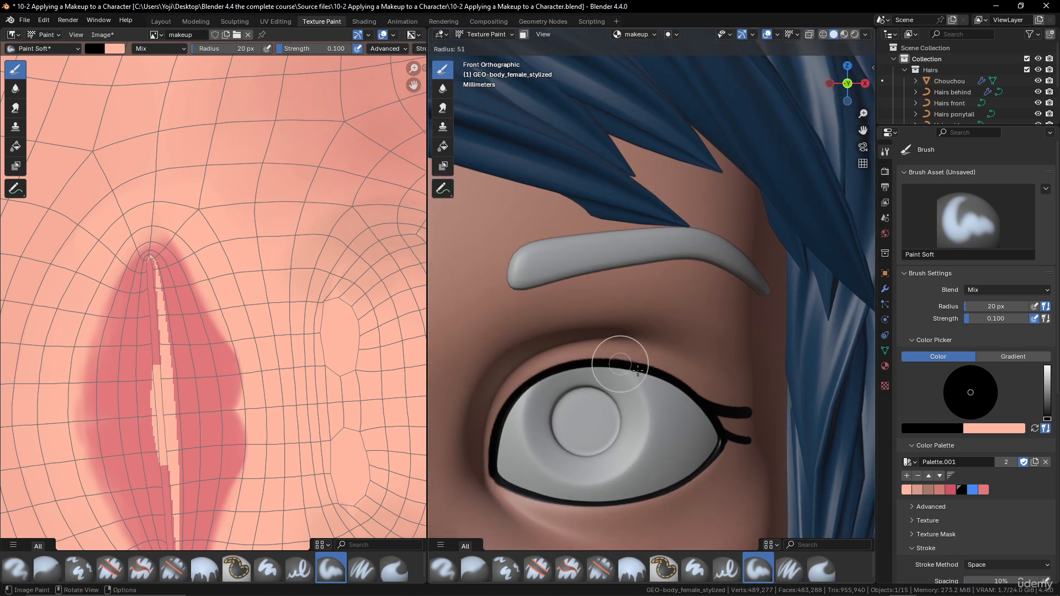
pyautogui.click(646, 377)
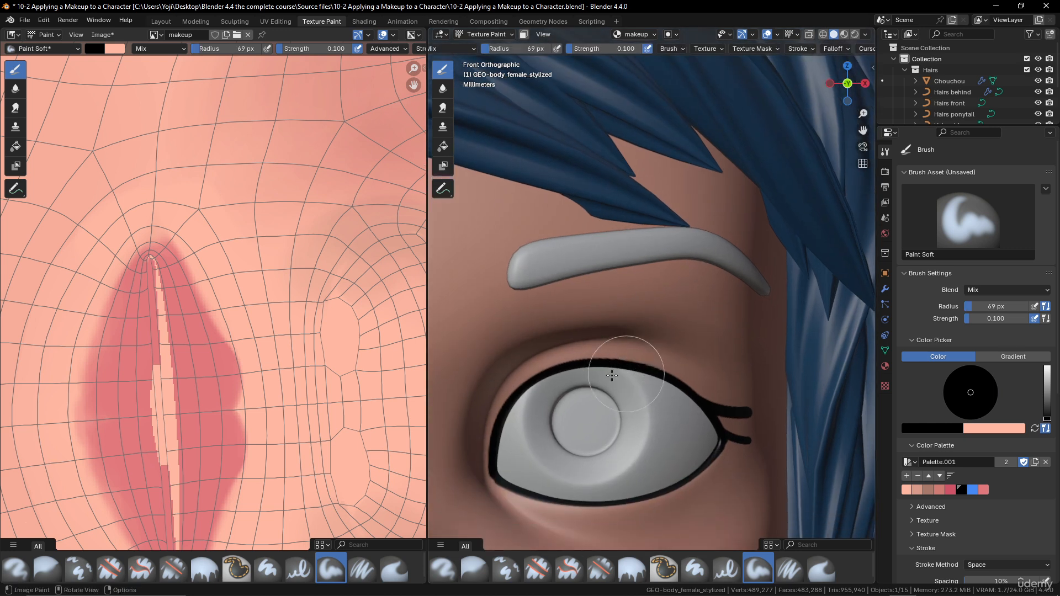
# - Darken the upper eyelid with repeated soft black strokes along the eyeliner from the inner to the outer corner
pyautogui.moveTo(505, 435)
pyautogui.mouseDown()
pyautogui.moveTo(525, 393)
pyautogui.moveTo(602, 359)
pyautogui.moveTo(675, 381)
pyautogui.moveTo(718, 420)
pyautogui.mouseUp()
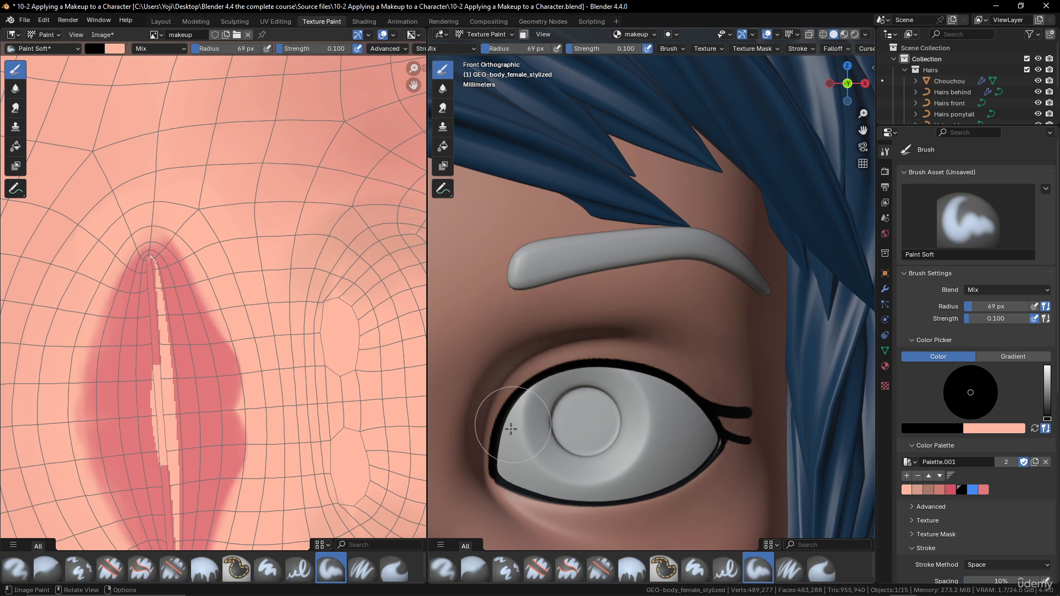
pyautogui.moveTo(507, 433)
pyautogui.mouseDown()
pyautogui.moveTo(525, 398)
pyautogui.moveTo(648, 358)
pyautogui.moveTo(710, 379)
pyautogui.moveTo(722, 407)
pyautogui.mouseUp()
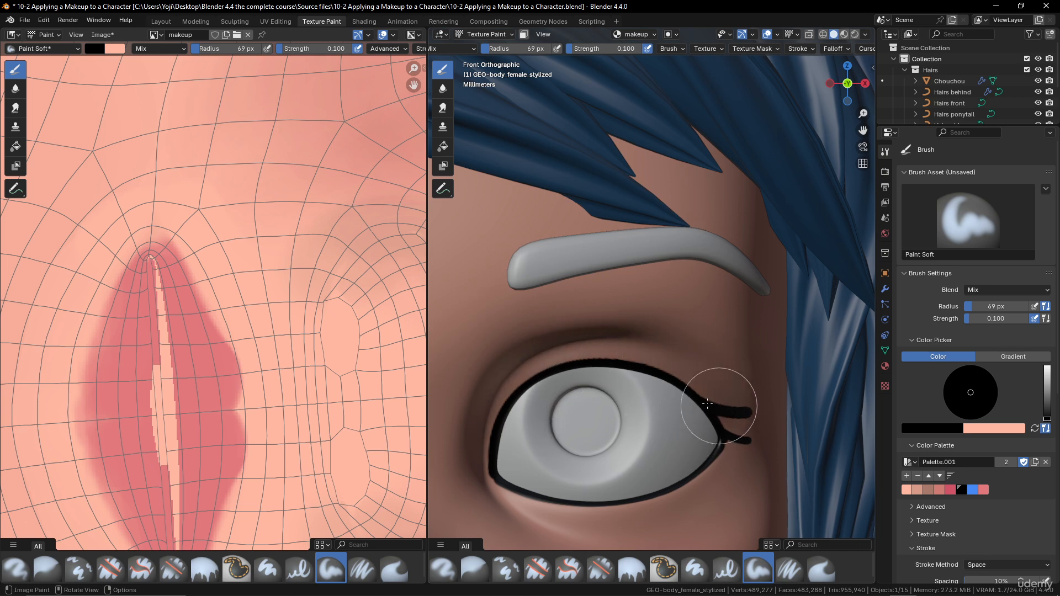
pyautogui.moveTo(485, 425)
pyautogui.mouseDown()
pyautogui.moveTo(603, 332)
pyautogui.moveTo(697, 366)
pyautogui.moveTo(717, 398)
pyautogui.mouseUp()
pyautogui.moveTo(490, 436)
pyautogui.mouseDown()
pyautogui.moveTo(485, 426)
pyautogui.moveTo(627, 350)
pyautogui.moveTo(703, 374)
pyautogui.moveTo(731, 404)
pyautogui.mouseUp()
pyautogui.scroll(-6, 731, 404)
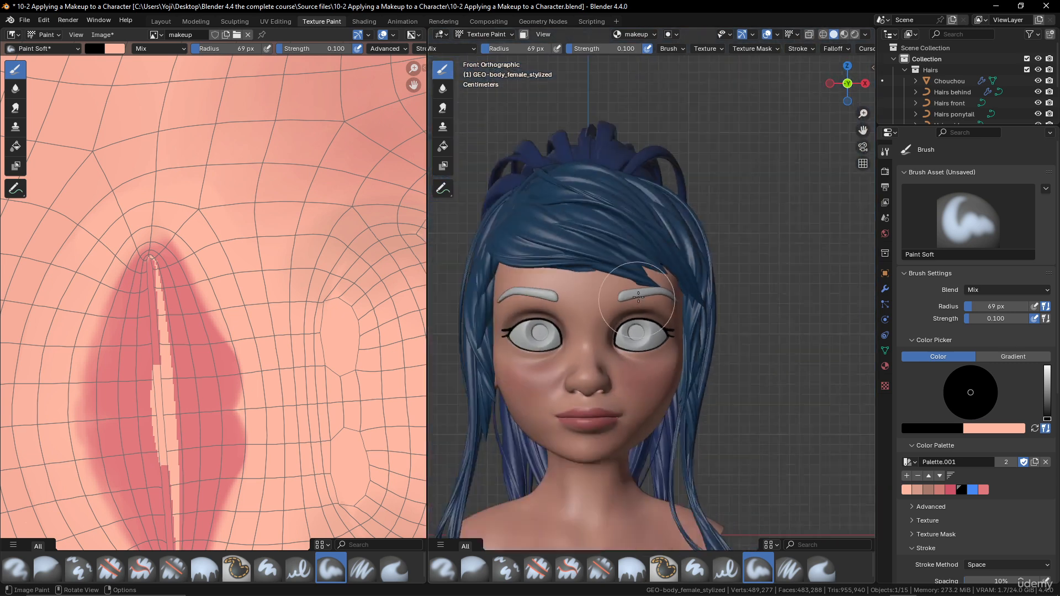
# - Pick the blue palette color, paint soft eyeshadow over the upper eyelid and inspect it on the face
pyautogui.scroll(3, 654, 247)
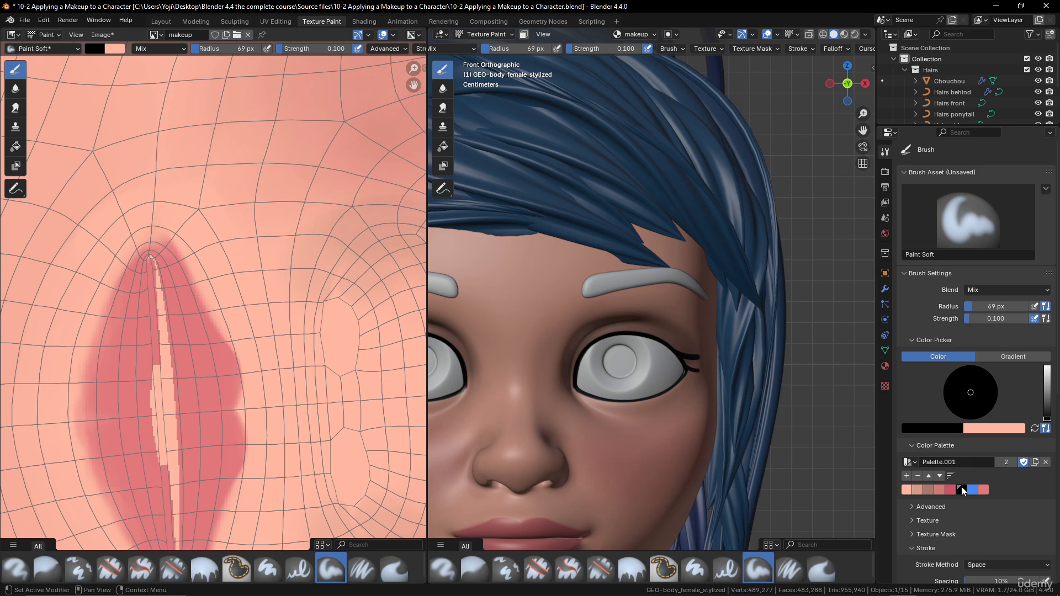
pyautogui.click(973, 490)
pyautogui.scroll(3, 607, 356)
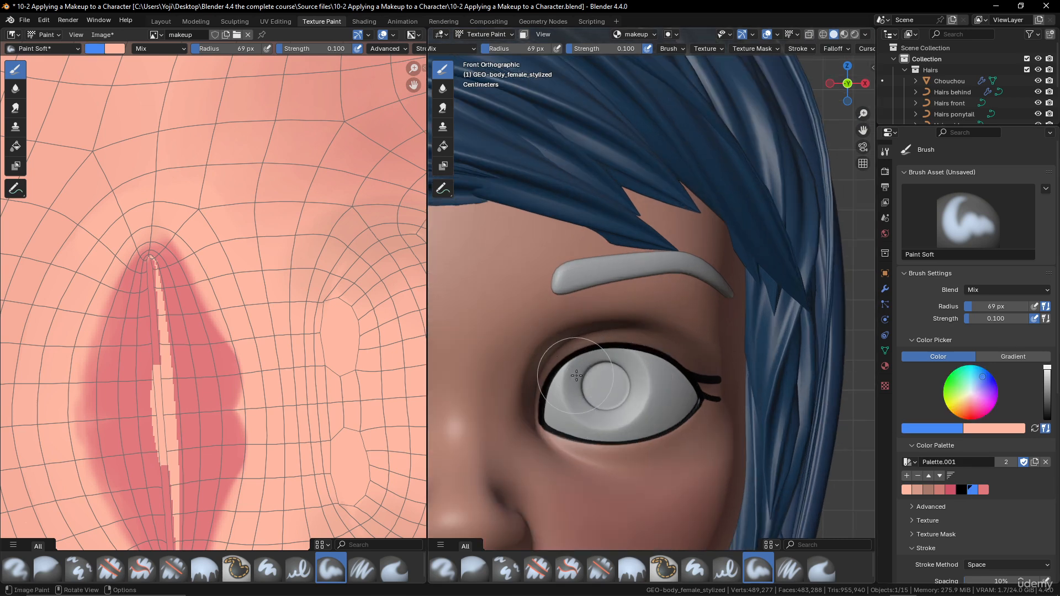
pyautogui.scroll(2, 532, 386)
pyautogui.moveTo(521, 394)
pyautogui.mouseDown()
pyautogui.moveTo(608, 337)
pyautogui.moveTo(679, 345)
pyautogui.moveTo(689, 370)
pyautogui.moveTo(489, 369)
pyautogui.moveTo(604, 335)
pyautogui.moveTo(700, 338)
pyautogui.moveTo(627, 376)
pyautogui.moveTo(509, 379)
pyautogui.moveTo(634, 338)
pyautogui.moveTo(695, 367)
pyautogui.moveTo(654, 362)
pyautogui.mouseUp()
pyautogui.scroll(-8, 655, 361)
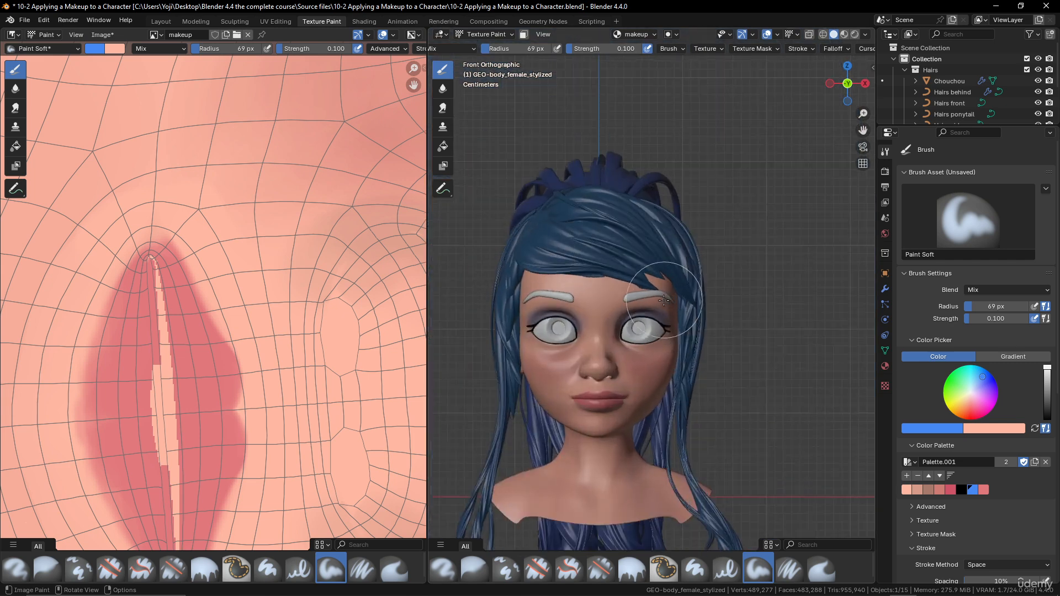
pyautogui.scroll(5, 659, 306)
pyautogui.scroll(2, 660, 306)
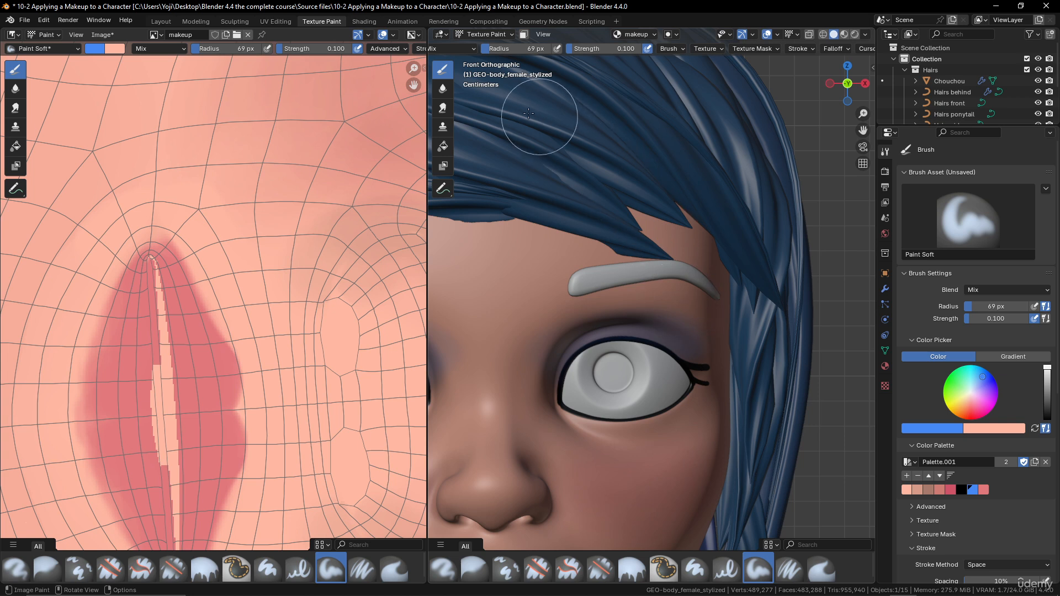
# - Switch to the Smear tool for the eyeshadow's outer edge and check the makeup on the whole head
pyautogui.click(442, 108)
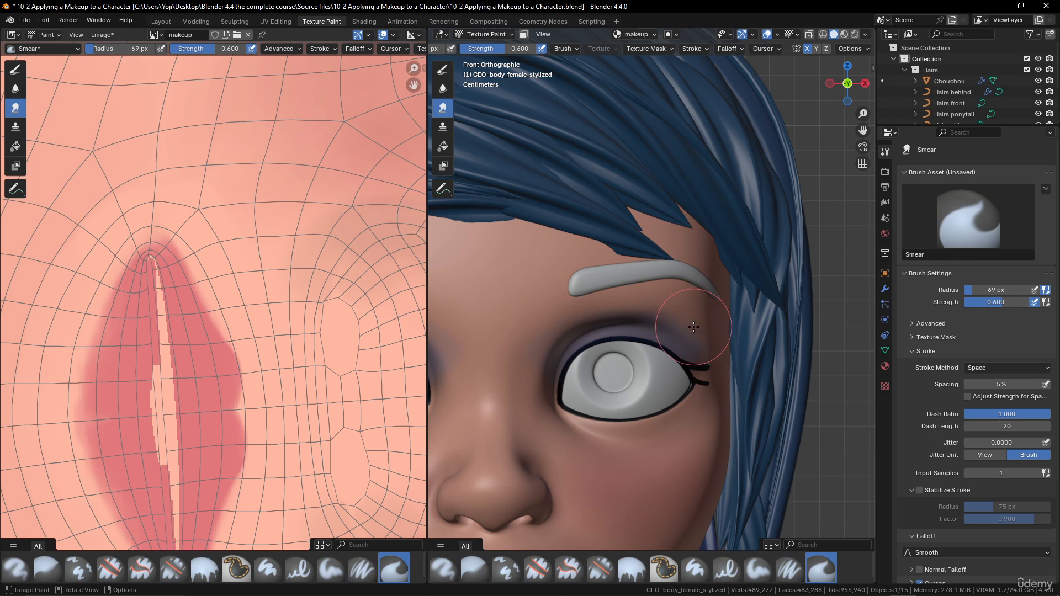
pyautogui.scroll(2, 694, 327)
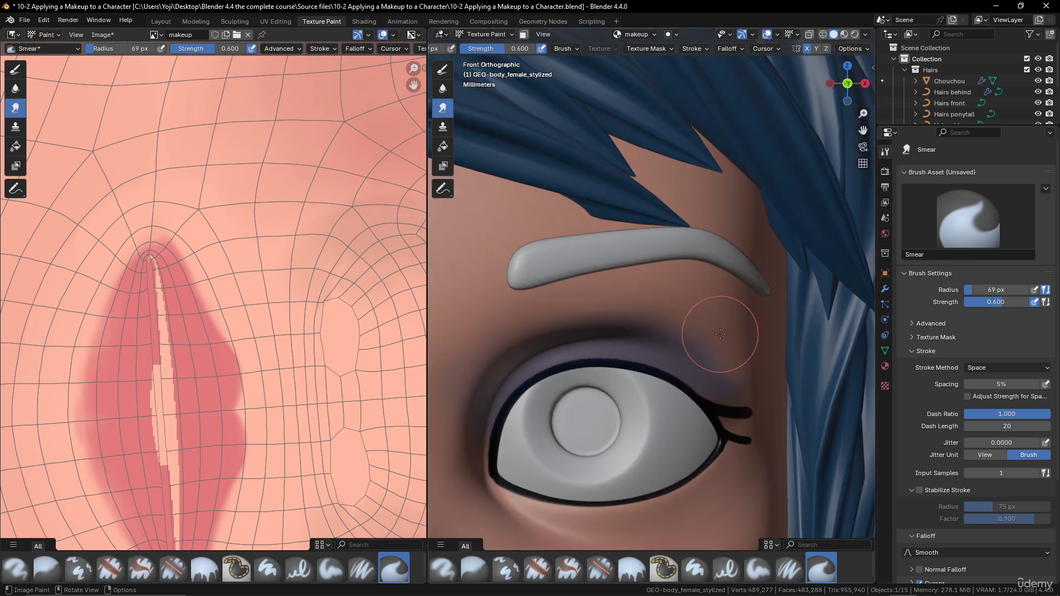
pyautogui.scroll(-8, 718, 254)
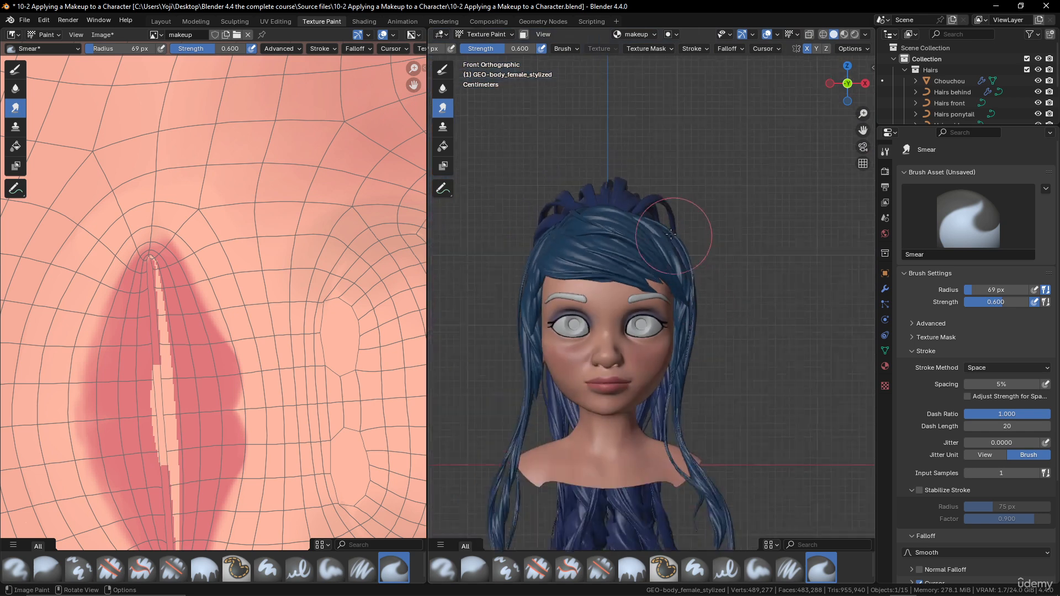
pyautogui.moveTo(628, 177); pyautogui.dragTo(632, 212, button='middle')
pyautogui.scroll(2, 618, 217)
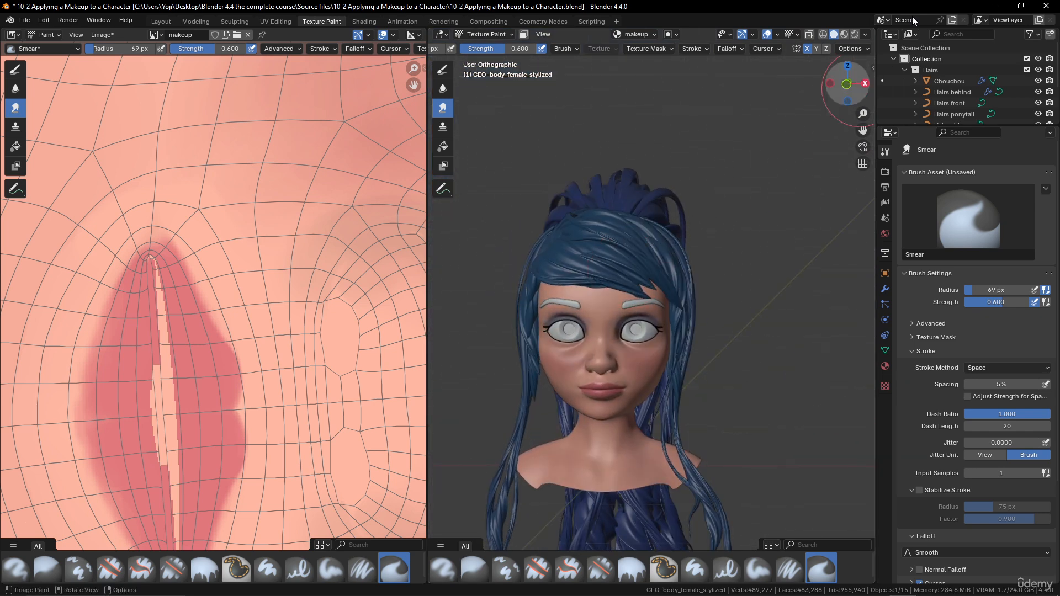
# - Set the viewport shading to Material Preview and view the character from a three-quarter angle
pyautogui.click(855, 35)
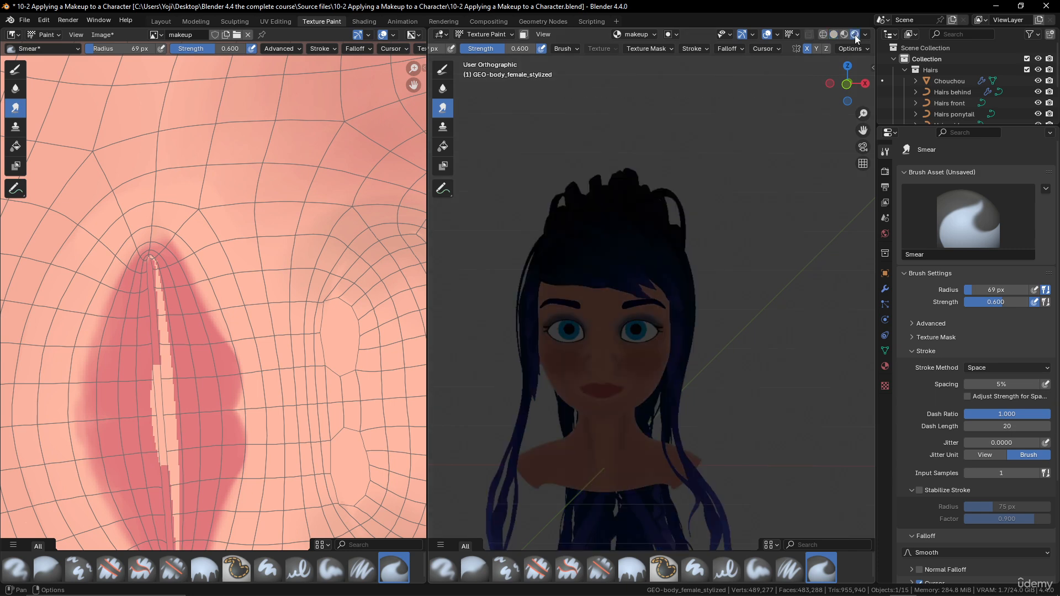
pyautogui.click(844, 34)
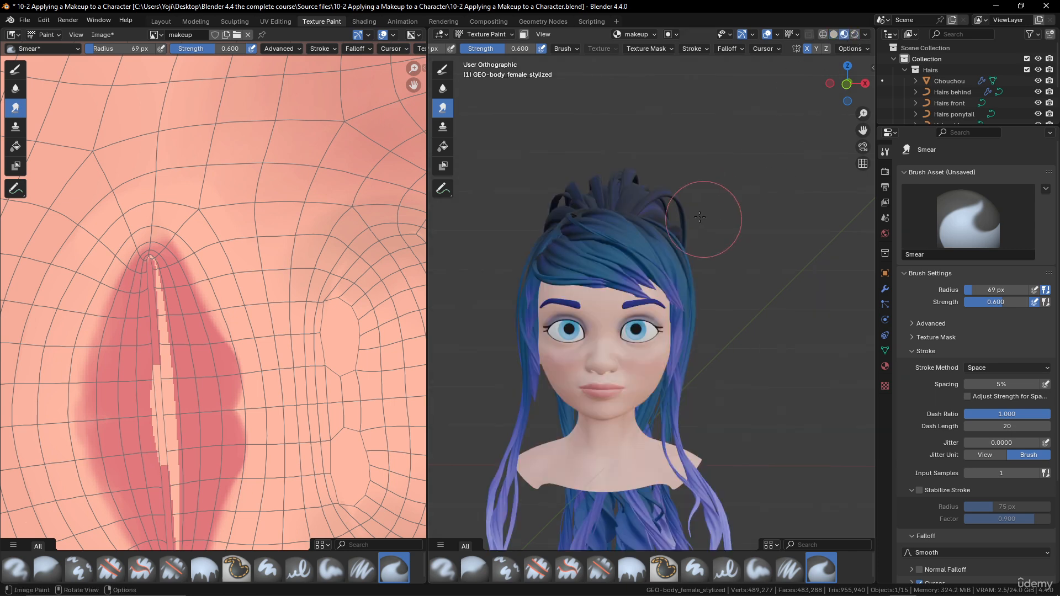
pyautogui.moveTo(721, 213); pyautogui.dragTo(665, 216, button='middle')
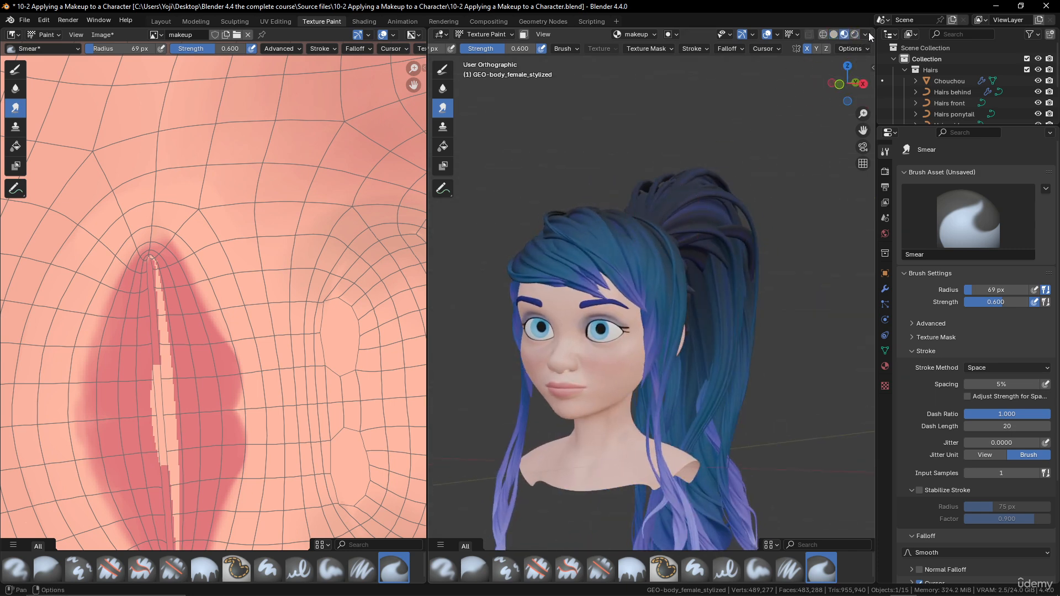
# - Compare preview HDRI environments, choose the first bright one, lower its strength below 1 and inspect the face under it
pyautogui.click(867, 35)
pyautogui.click(842, 128)
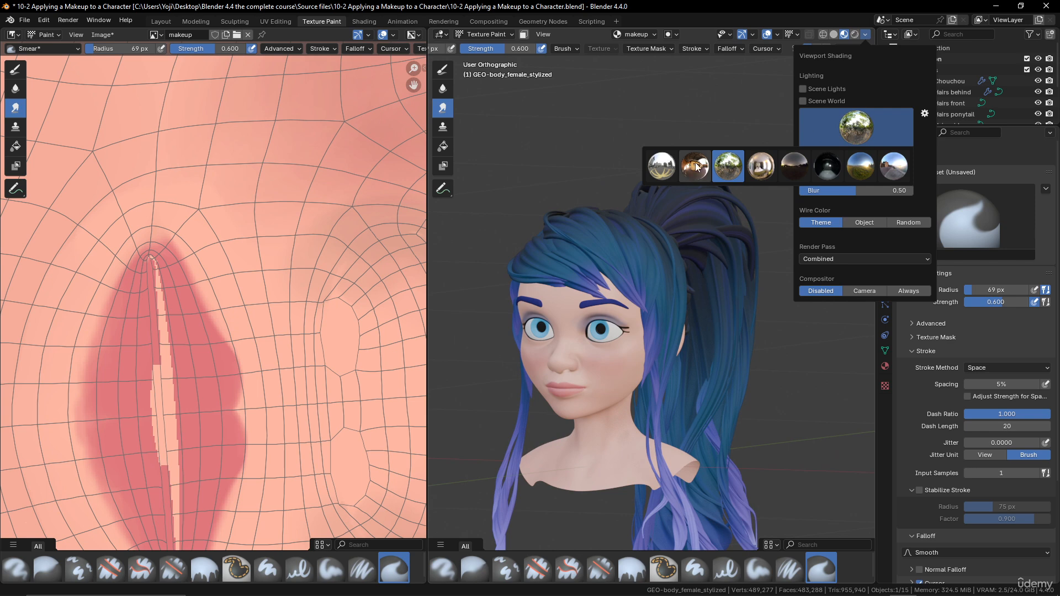
pyautogui.click(695, 162)
pyautogui.click(858, 131)
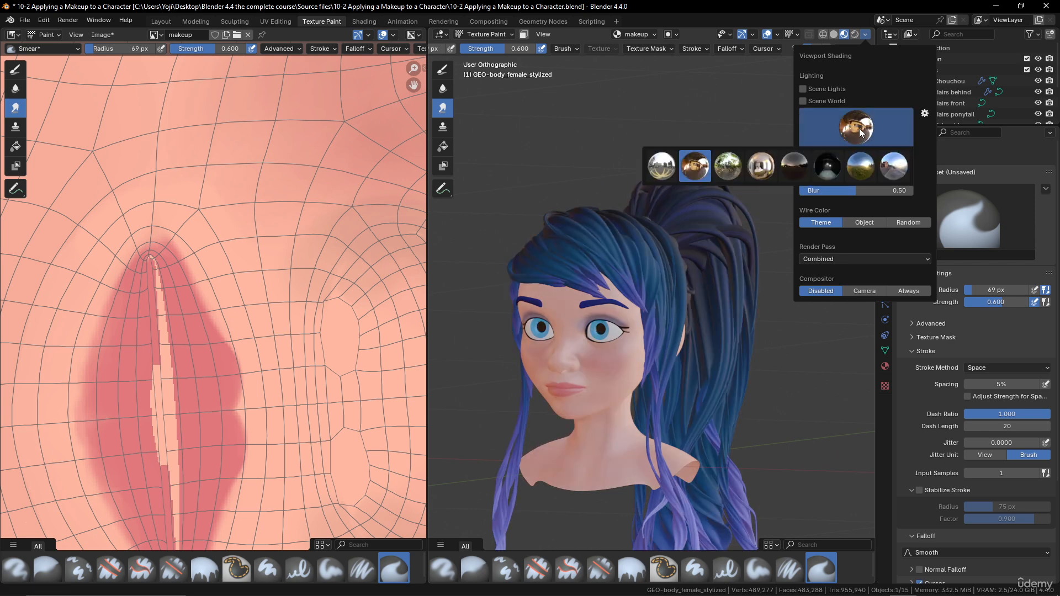
pyautogui.click(826, 164)
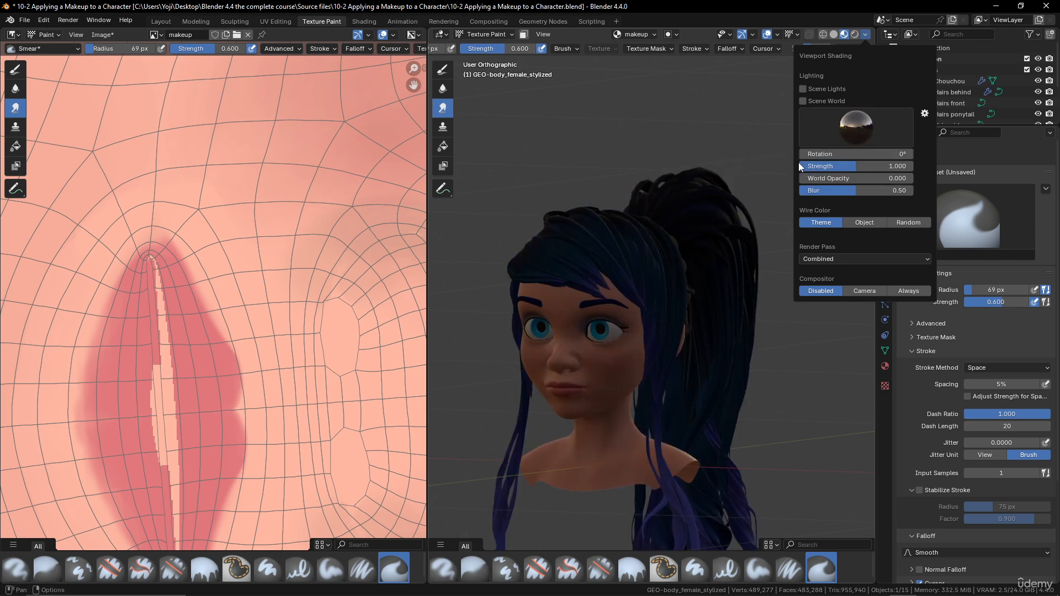
pyautogui.click(868, 128)
pyautogui.click(663, 161)
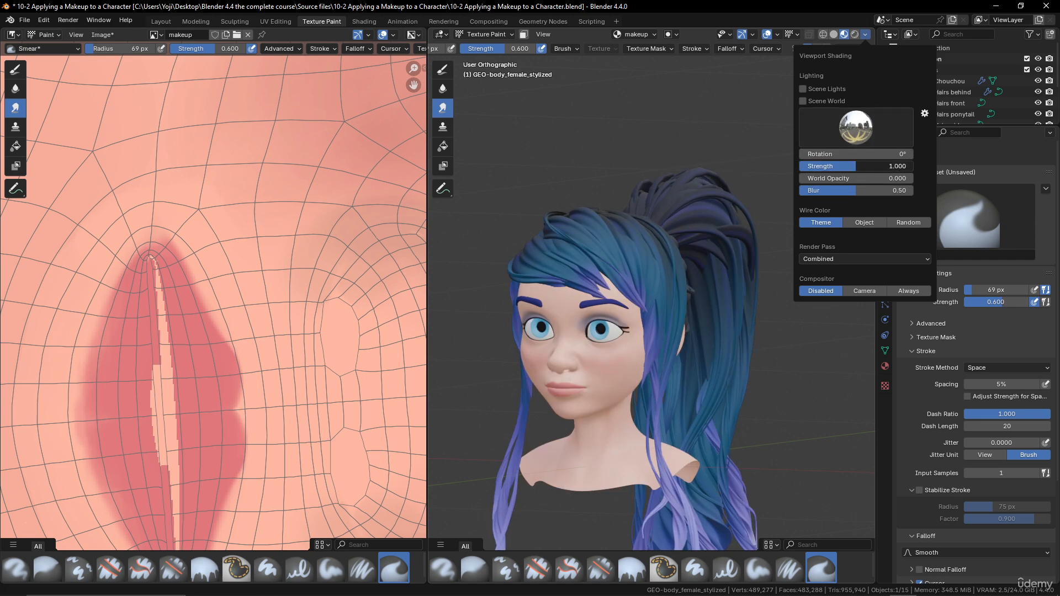
pyautogui.moveTo(854, 167); pyautogui.dragTo(831, 167)
pyautogui.moveTo(618, 268)
pyautogui.mouseDown(button='middle')
pyautogui.moveTo(740, 272)
pyautogui.moveTo(602, 279)
pyautogui.moveTo(646, 264)
pyautogui.mouseUp(button='middle')
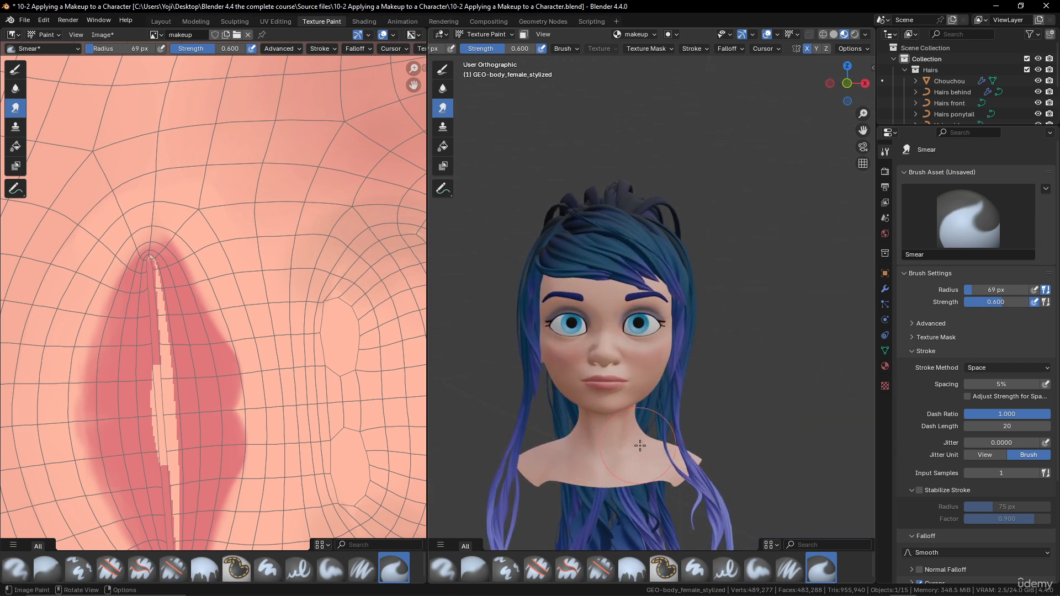
pyautogui.scroll(2, 718, 356)
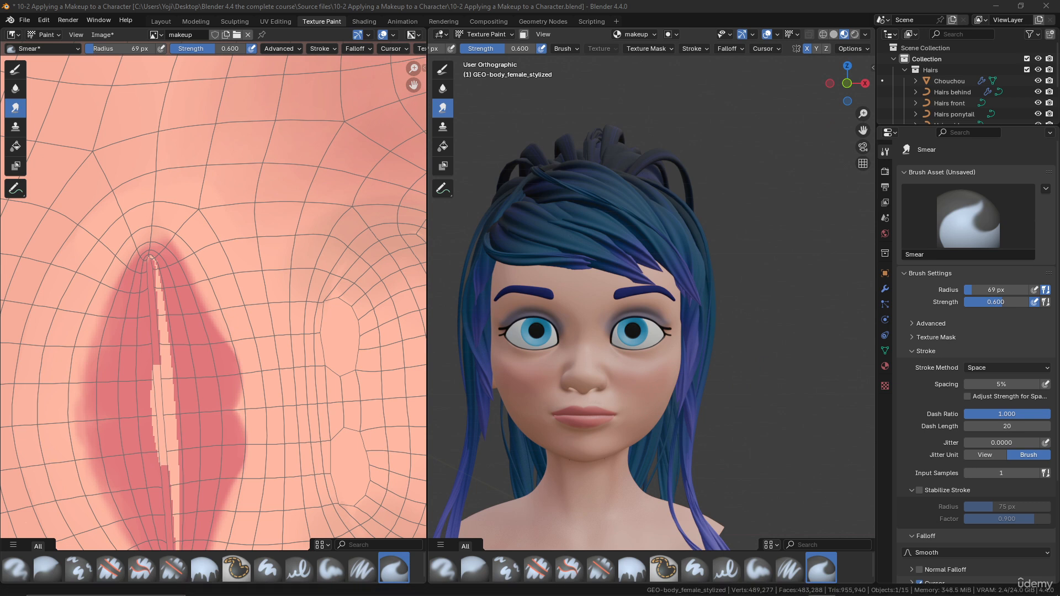
pyautogui.moveTo(650, 346); pyautogui.dragTo(690, 415, button='middle')
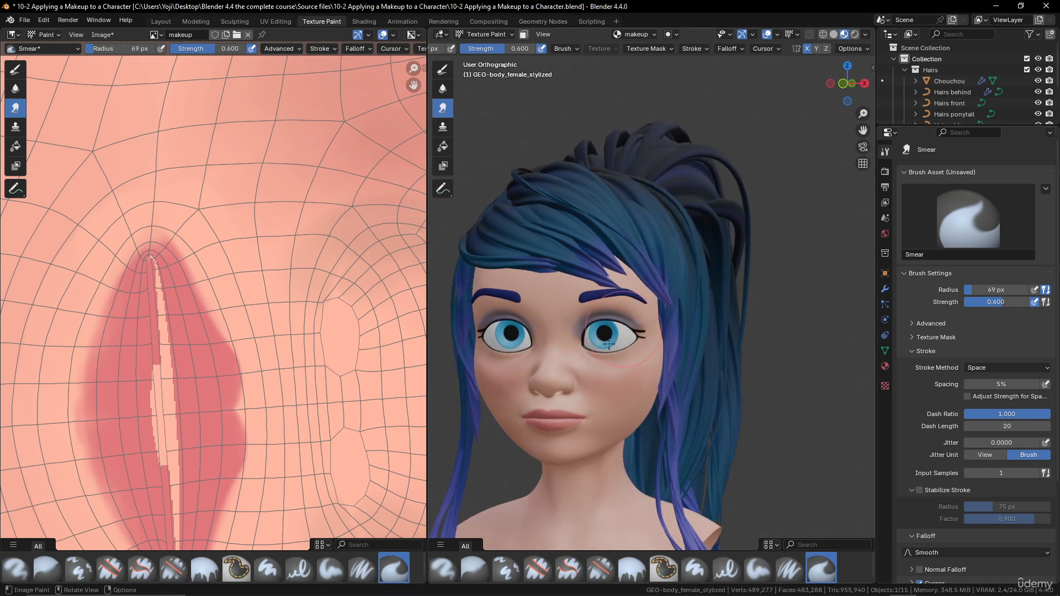
# - Return to the Paint Soft brush, pick the fourth palette color, a muted pink, and set the strength to 0.781
pyautogui.click(442, 69)
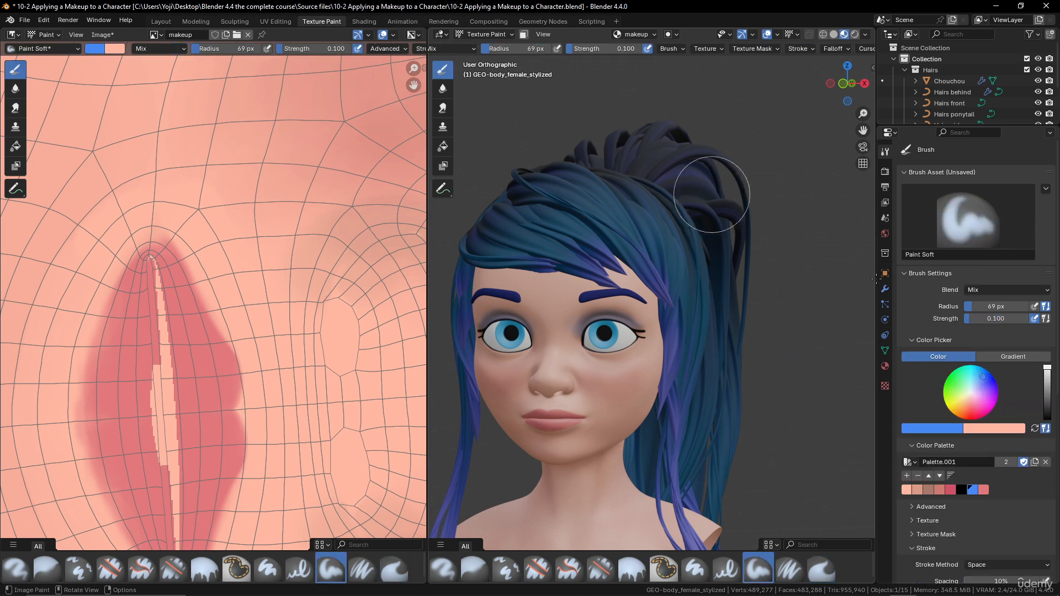
pyautogui.click(950, 490)
pyautogui.click(938, 489)
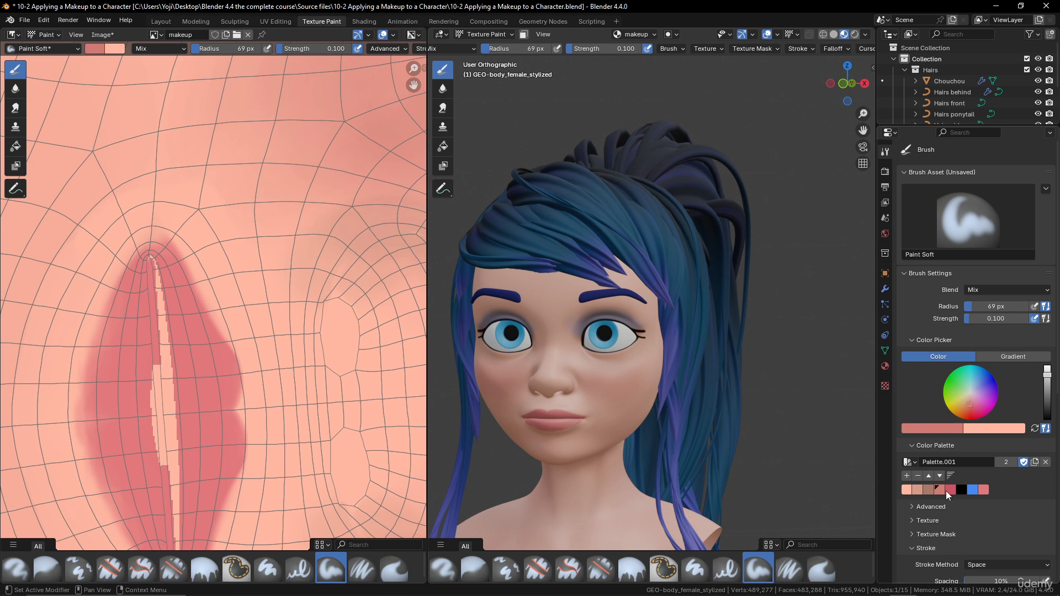
pyautogui.click(949, 491)
pyautogui.click(936, 490)
pyautogui.moveTo(992, 319); pyautogui.dragTo(1028, 318)
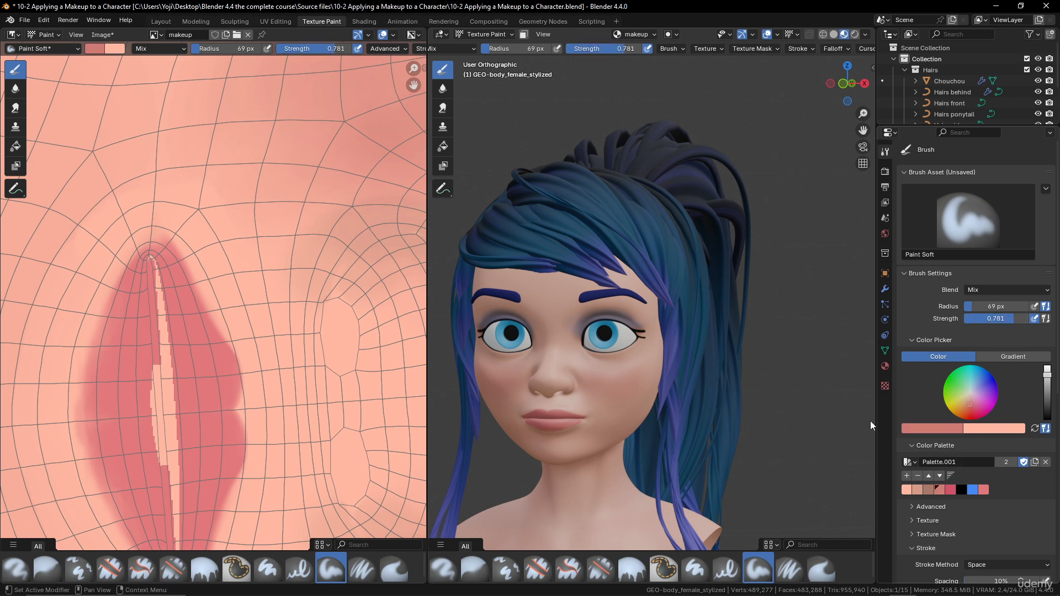
# - Switch to the Paint Hard brush and set its strength to 0.622
pyautogui.click(730, 571)
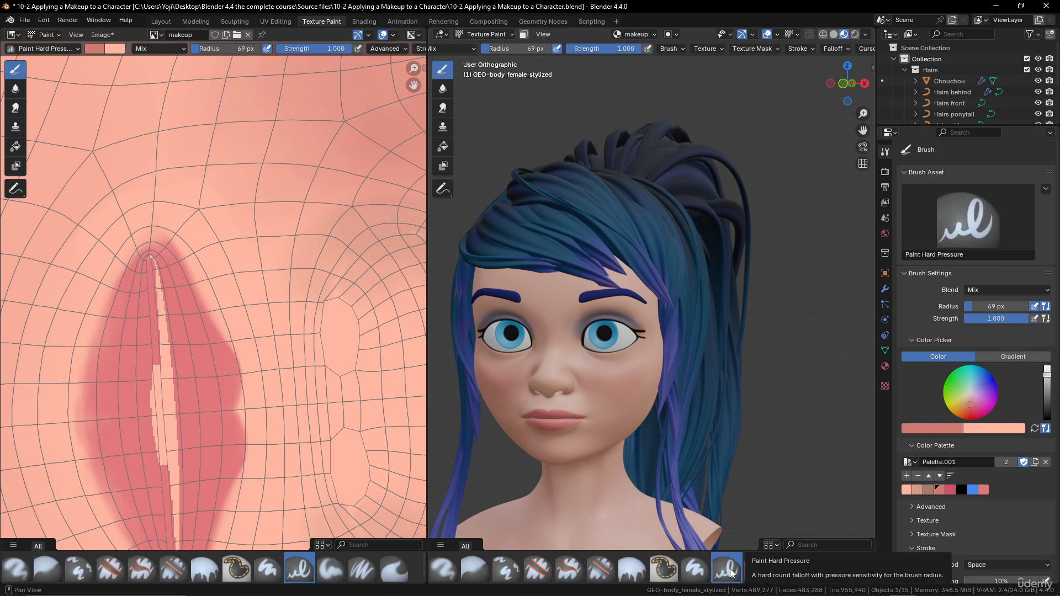
pyautogui.click(695, 569)
pyautogui.moveTo(1025, 318); pyautogui.dragTo(1007, 319)
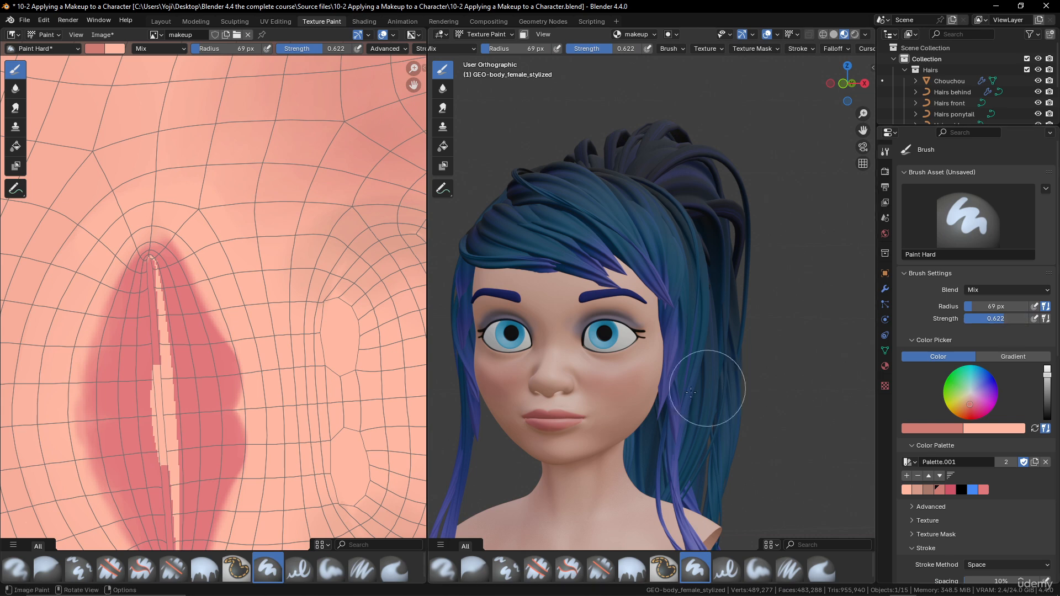
# - Try broad muted pink strokes on the cheek with the hard brush and undo them
pyautogui.scroll(4, 663, 385)
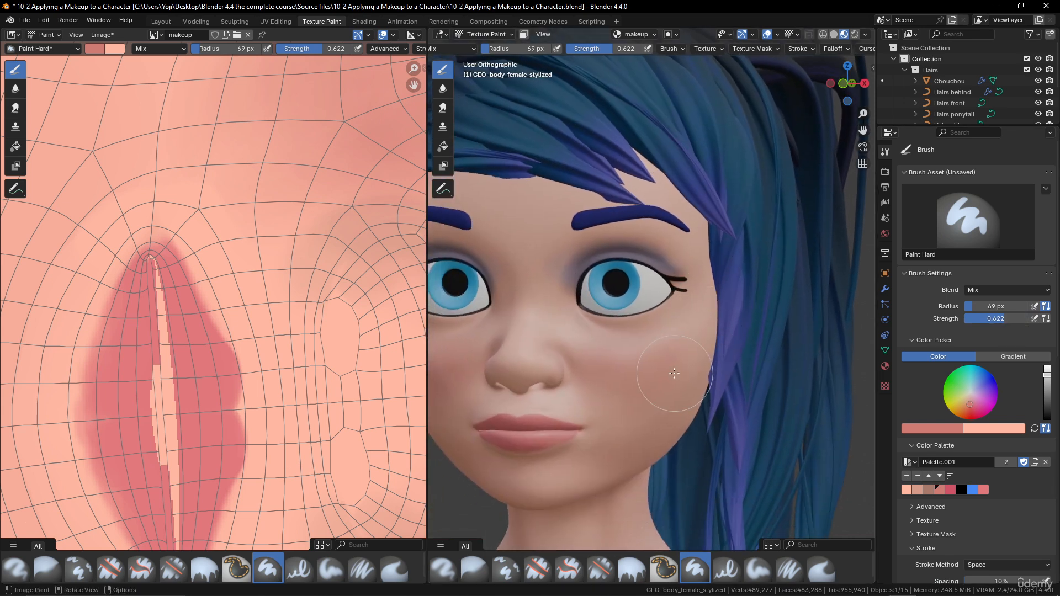
pyautogui.moveTo(674, 373)
pyautogui.mouseDown()
pyautogui.moveTo(619, 381)
pyautogui.moveTo(638, 370)
pyautogui.mouseUp()
pyautogui.moveTo(685, 364)
pyautogui.mouseDown()
pyautogui.moveTo(624, 367)
pyautogui.moveTo(671, 356)
pyautogui.mouseUp()
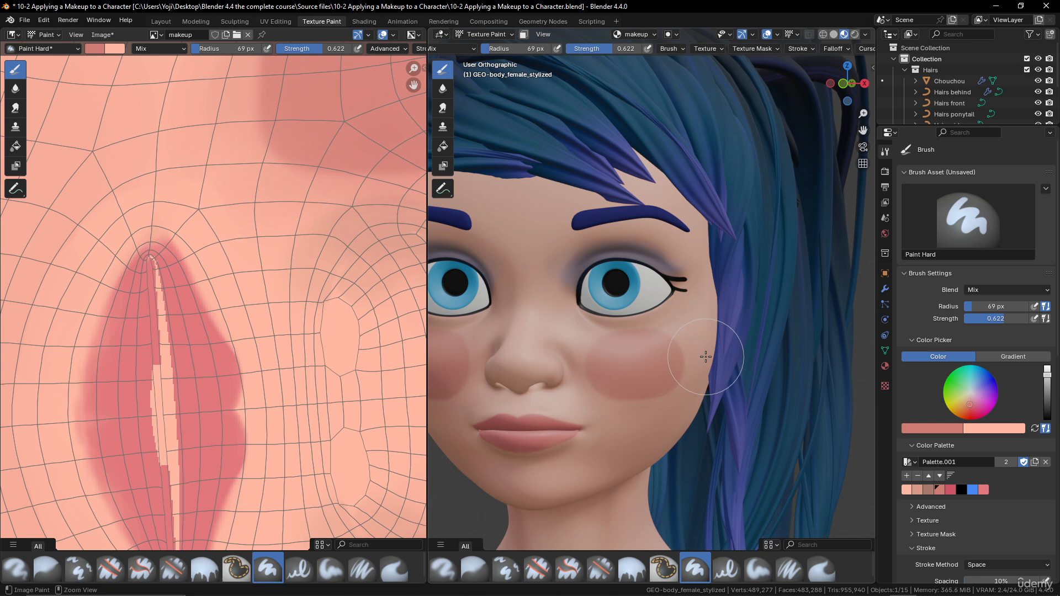
pyautogui.hotkey('ctrl', 'z')
# - Set the hard brush radius to 7 px and turn off Stabilize Stroke
pyautogui.keyDown('shift'); pyautogui.moveTo(706, 356); pyautogui.dragTo(733, 349, button='middle'); pyautogui.keyUp('shift')
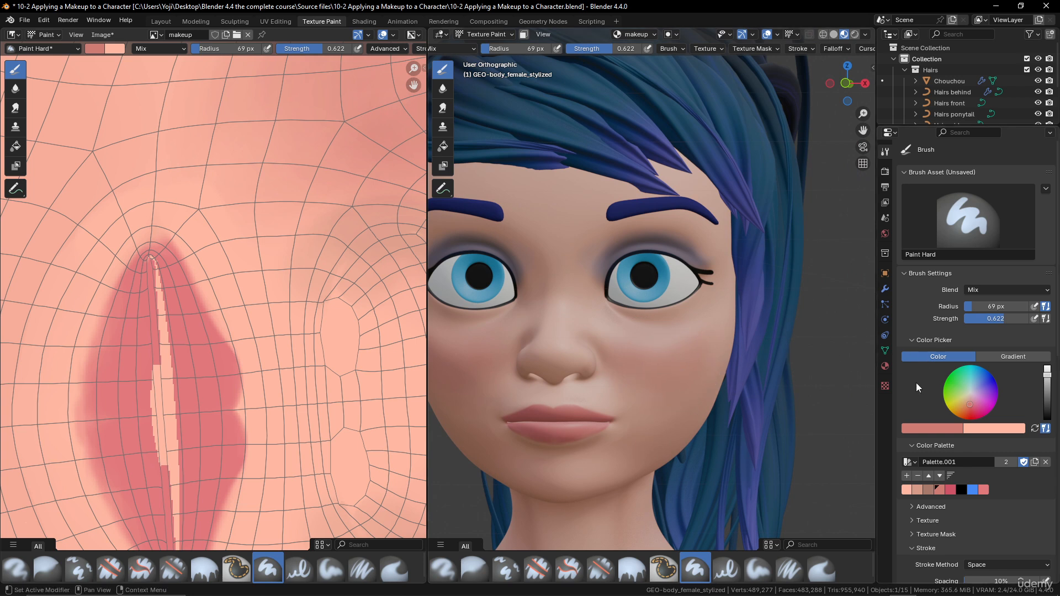
pyautogui.press('f')
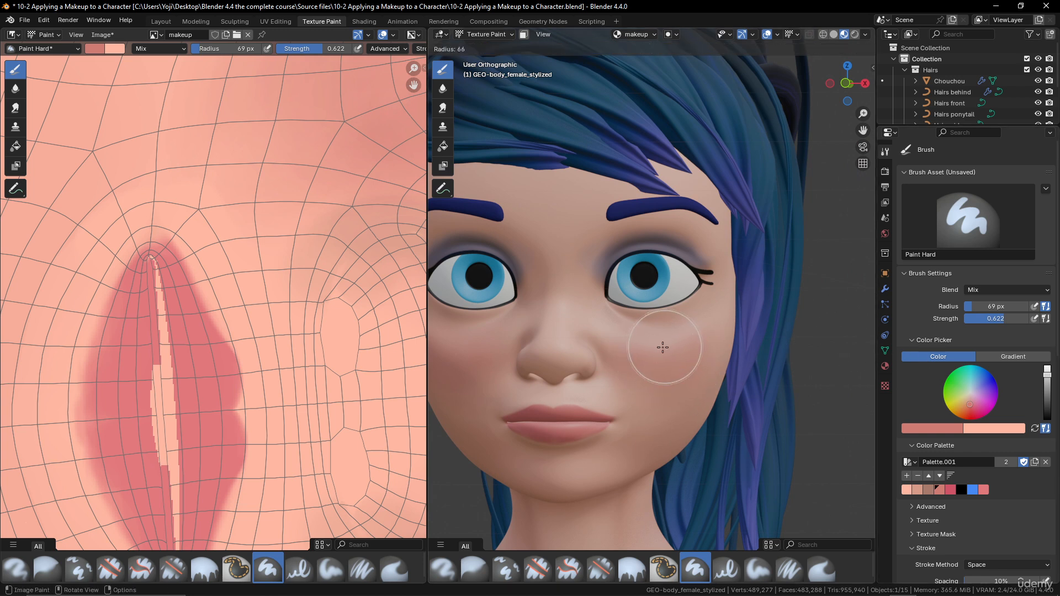
pyautogui.click(630, 347)
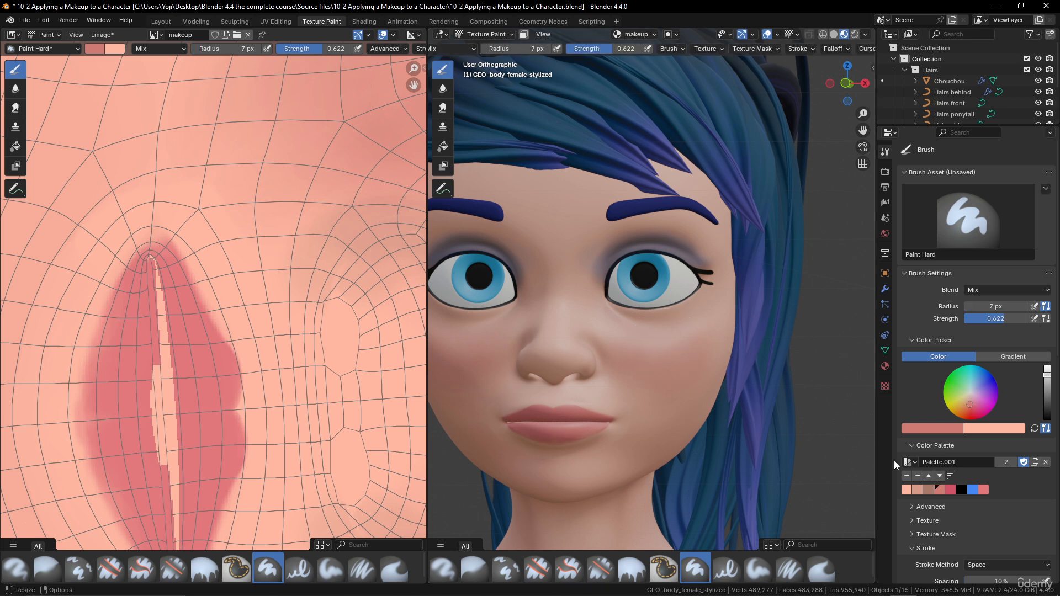
pyautogui.scroll(-5, 927, 472)
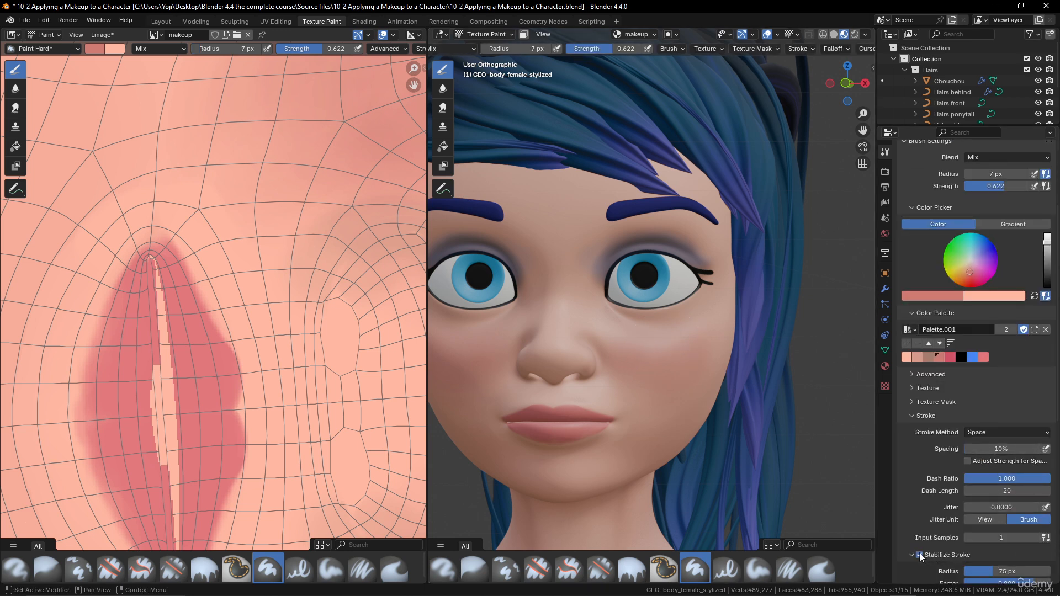
pyautogui.click(919, 555)
# - Reduce the hard brush radius to 4 px for dabbing small freckle dots on the cheek
pyautogui.click(668, 365)
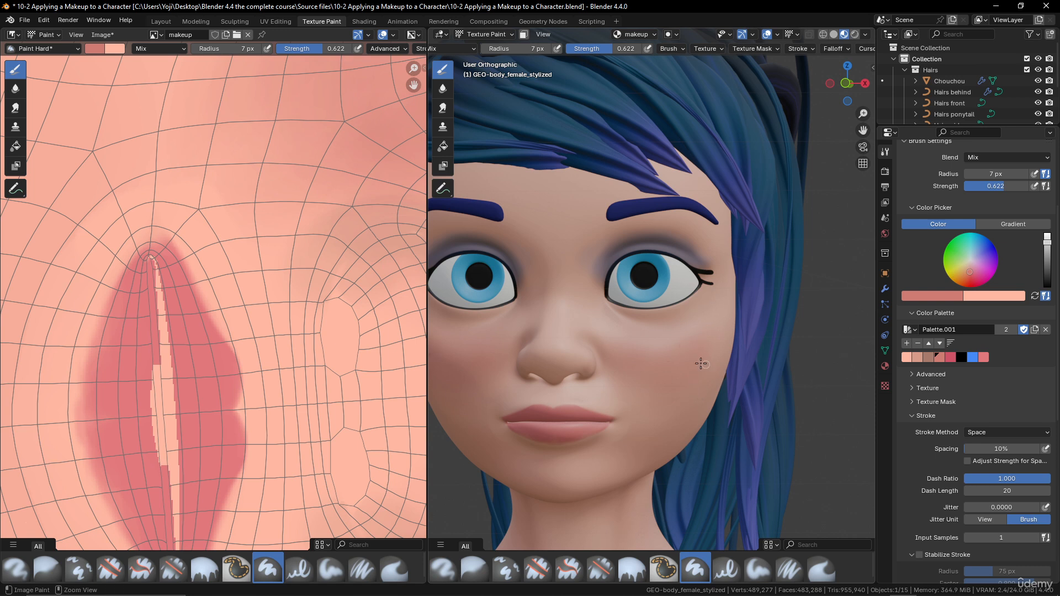
pyautogui.press('f')
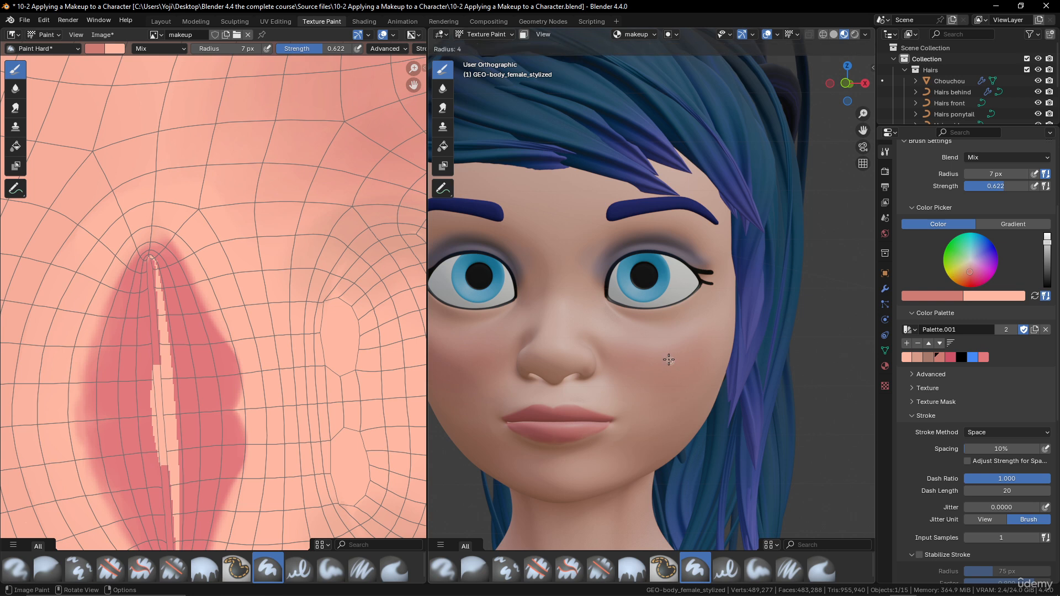
pyautogui.click(669, 359)
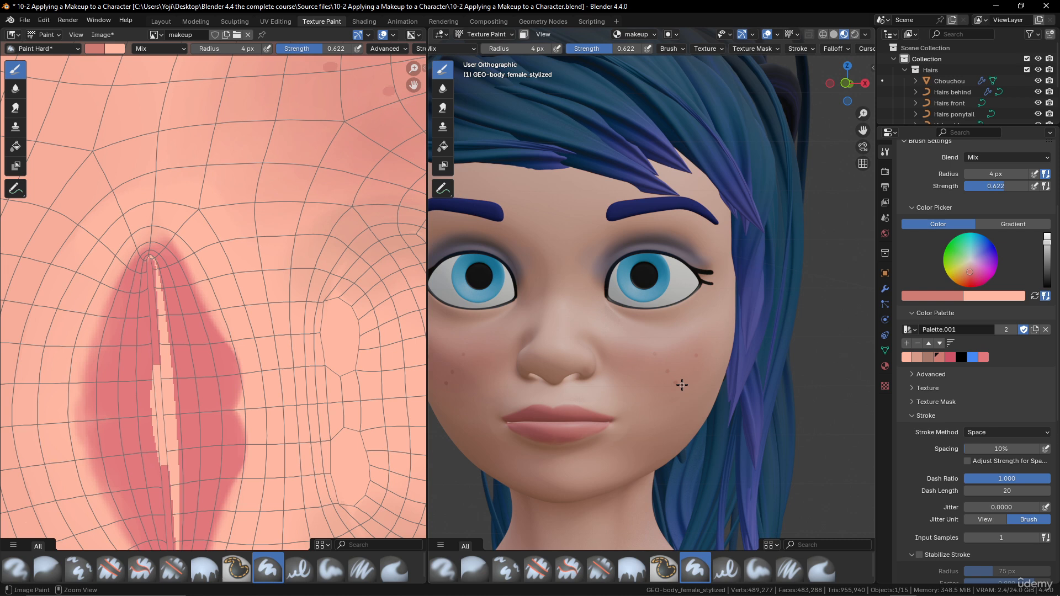
# - Try a brush-based Jitter of 2.0000 with a stroke from beside the nose across the cheek, and undo the stroke
pyautogui.scroll(-2, 972, 465)
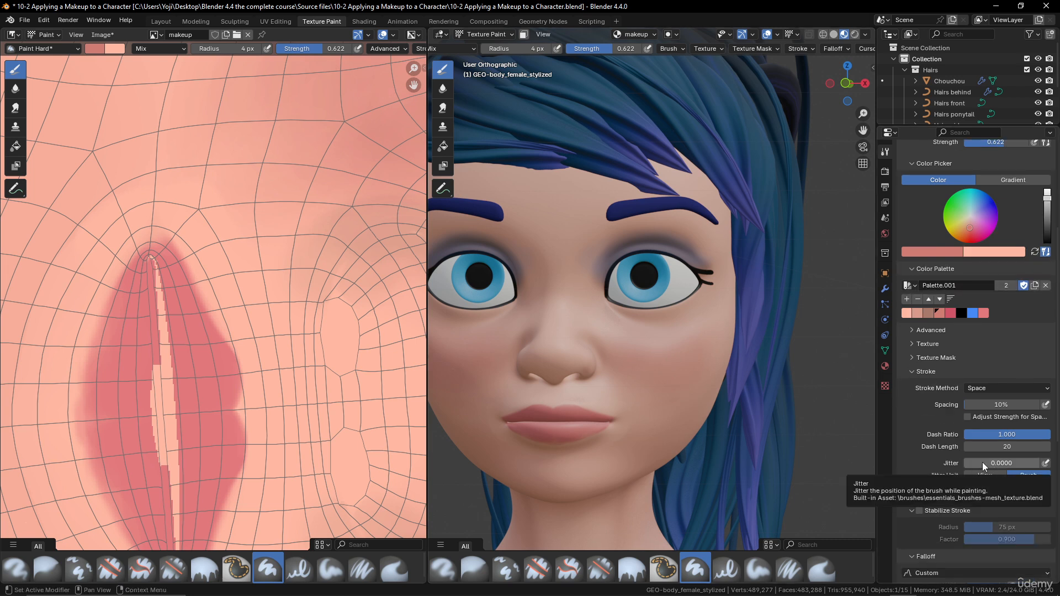
pyautogui.moveTo(982, 462); pyautogui.dragTo(1036, 463)
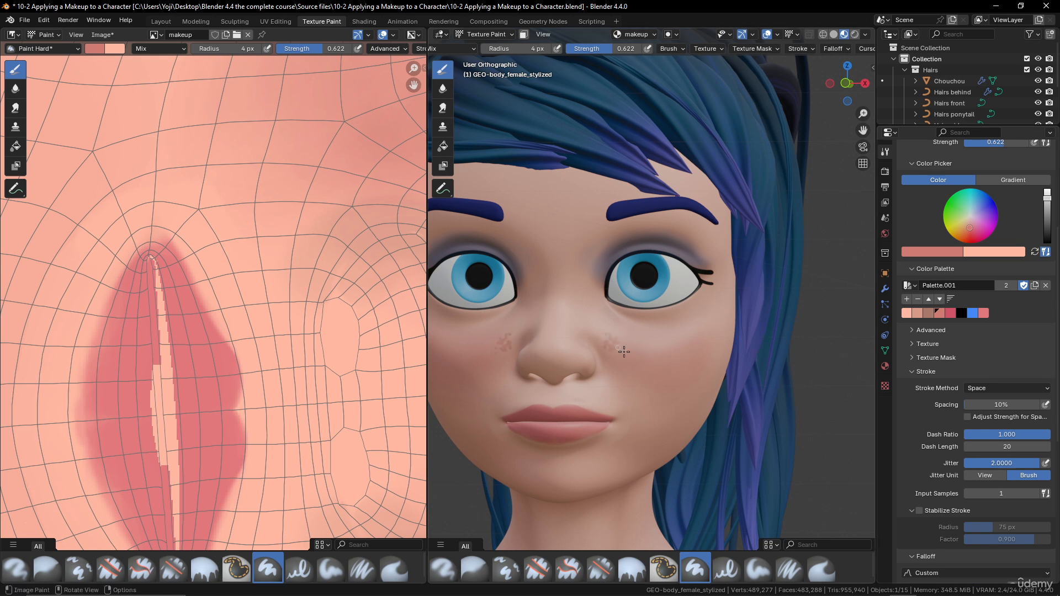
pyautogui.moveTo(624, 351)
pyautogui.mouseDown()
pyautogui.moveTo(688, 371)
pyautogui.moveTo(718, 362)
pyautogui.mouseUp()
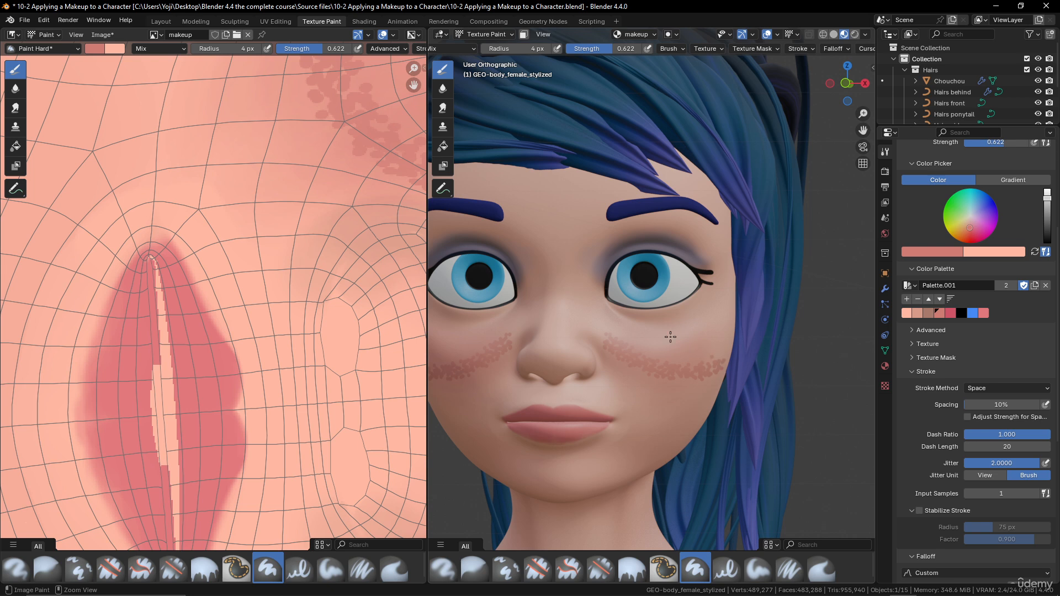
pyautogui.hotkey('ctrl', 'z')
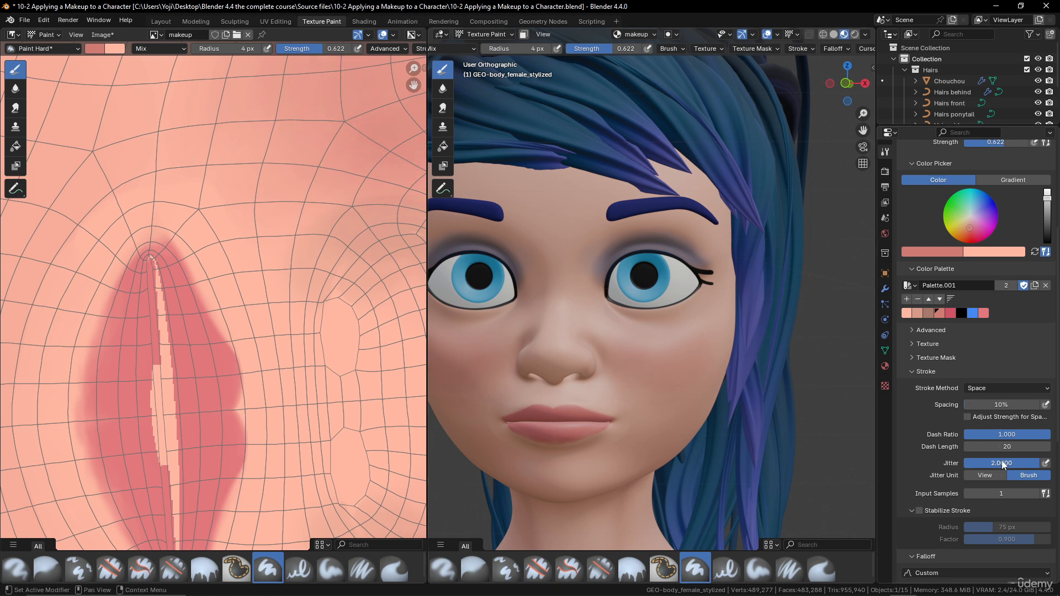
# - Set the Jitter Unit to View, undo the test line on the cheek and set the Jitter to 96 px for scattered freckles
pyautogui.click(993, 476)
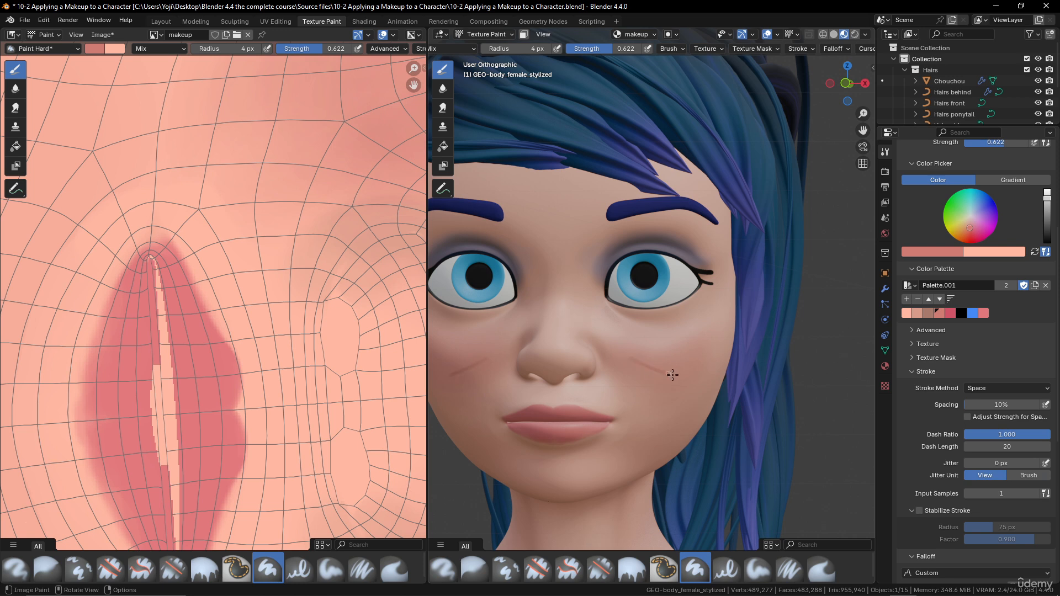
pyautogui.hotkey('ctrl', 'z')
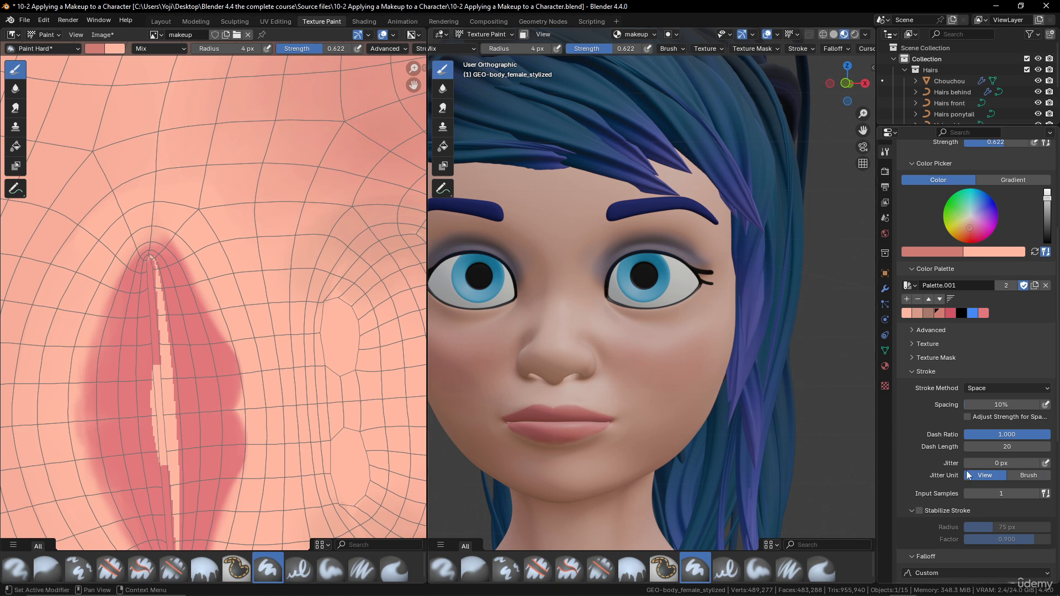
pyautogui.moveTo(997, 463); pyautogui.dragTo(1021, 463)
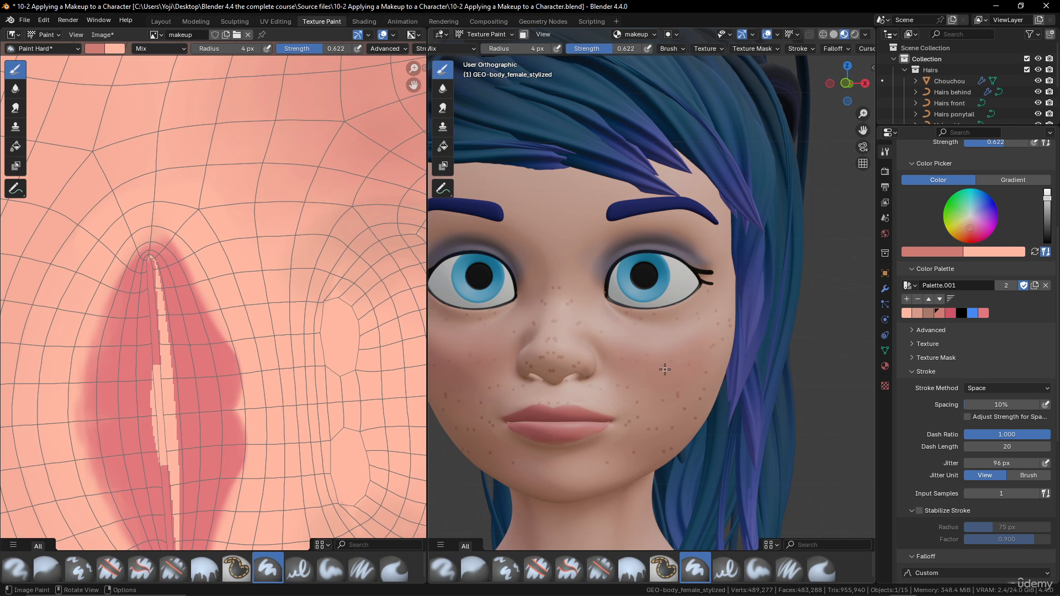
# - Undo the scattered freckle tests on the face and reduce the Jitter to 23 px
pyautogui.hotkey('ctrl', 'z')
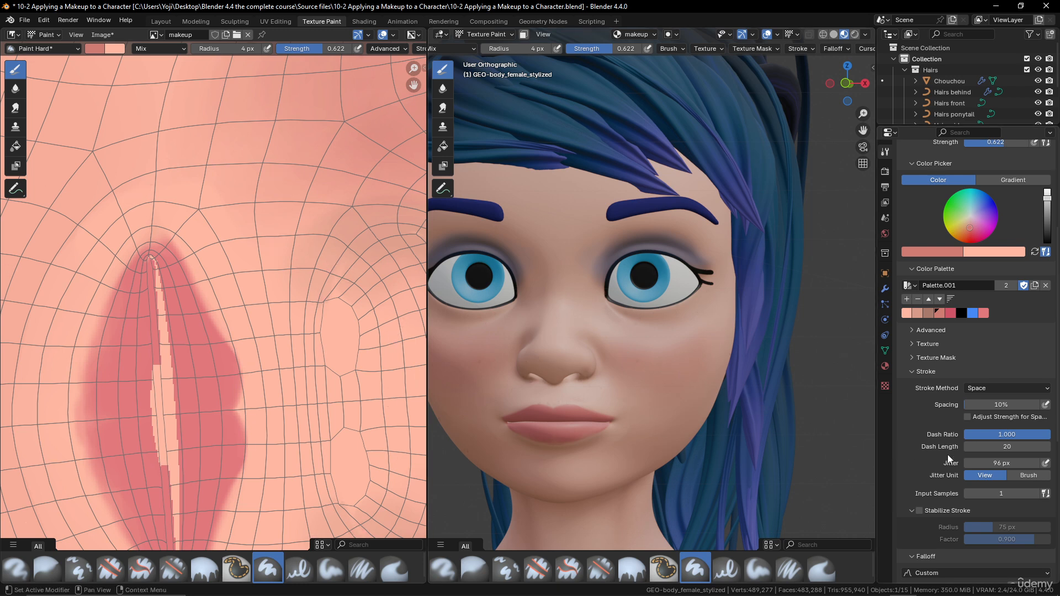
pyautogui.moveTo(1001, 463); pyautogui.dragTo(994, 463)
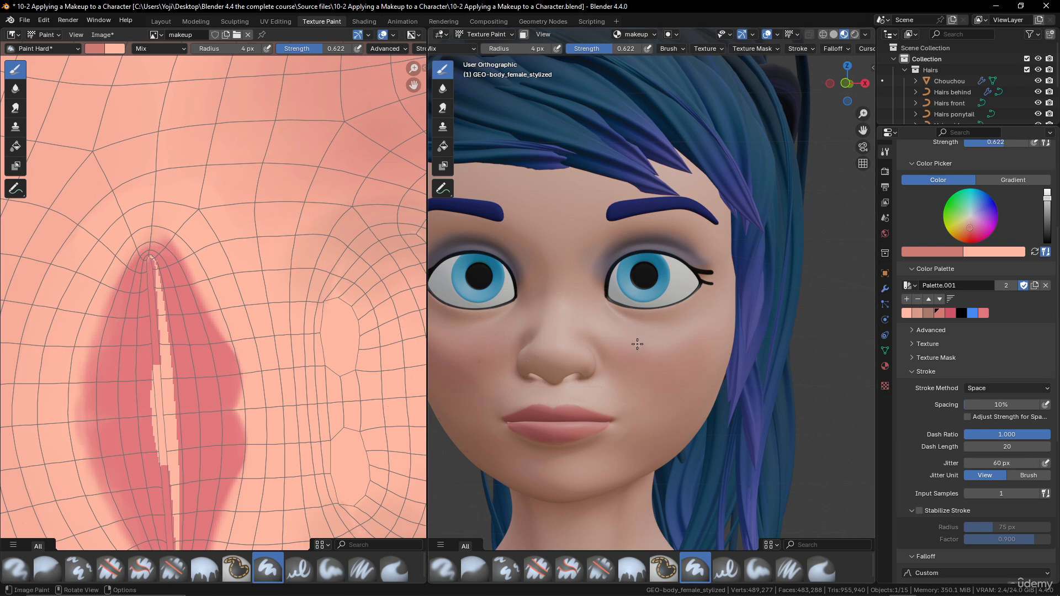
pyautogui.hotkey('ctrl', 'z')
pyautogui.moveTo(1001, 463); pyautogui.dragTo(993, 463)
pyautogui.hotkey('ctrl', 'z')
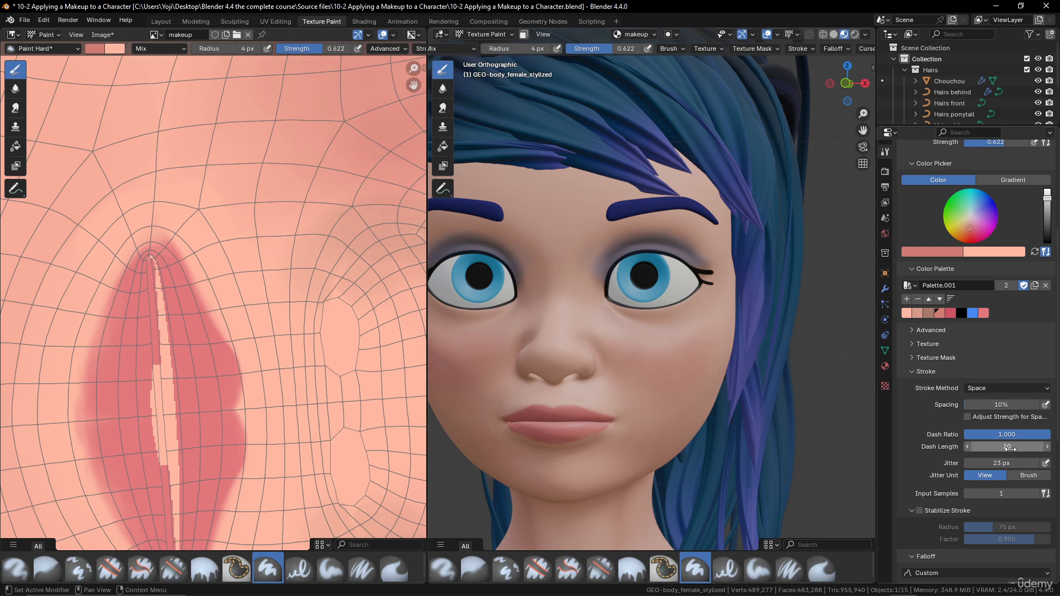
# - Lower the Dash Ratio to 0.151, test a freckle stroke across the cheek and undo it
pyautogui.moveTo(1049, 434); pyautogui.dragTo(1001, 435)
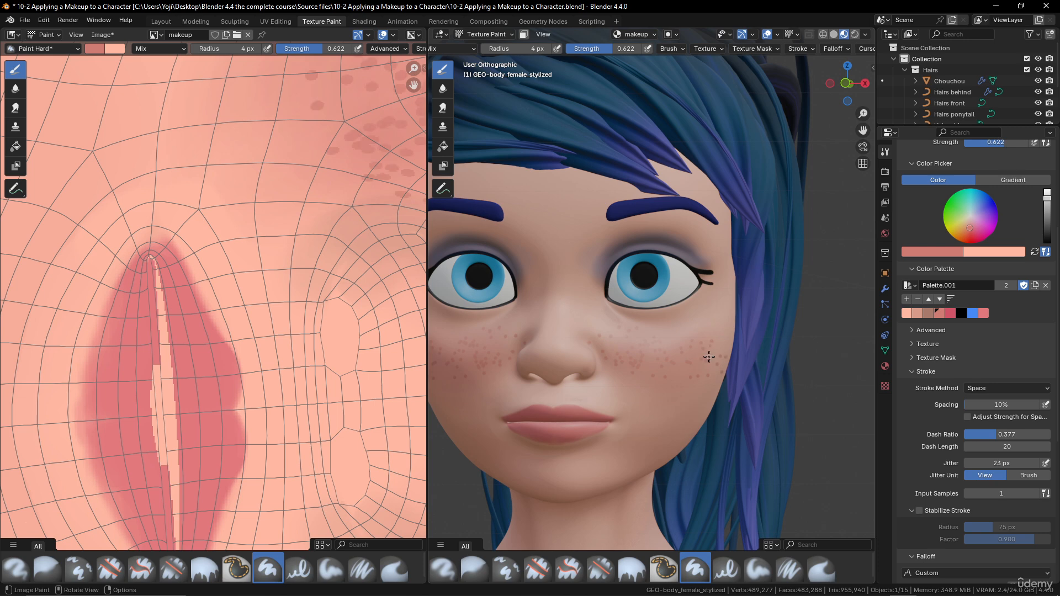
pyautogui.moveTo(1015, 435); pyautogui.dragTo(996, 435)
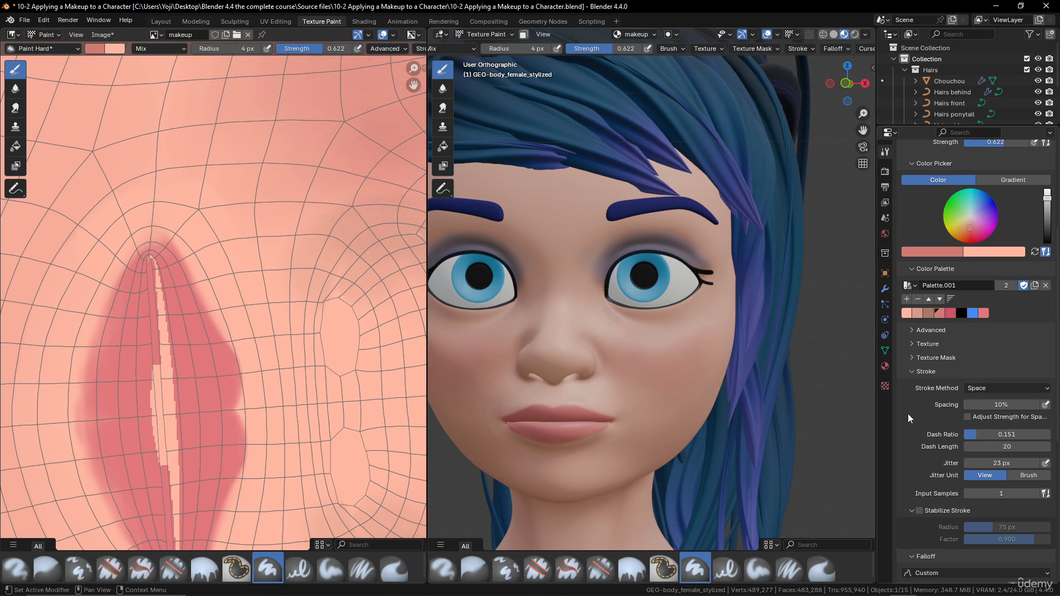
pyautogui.moveTo(718, 346); pyautogui.dragTo(722, 338)
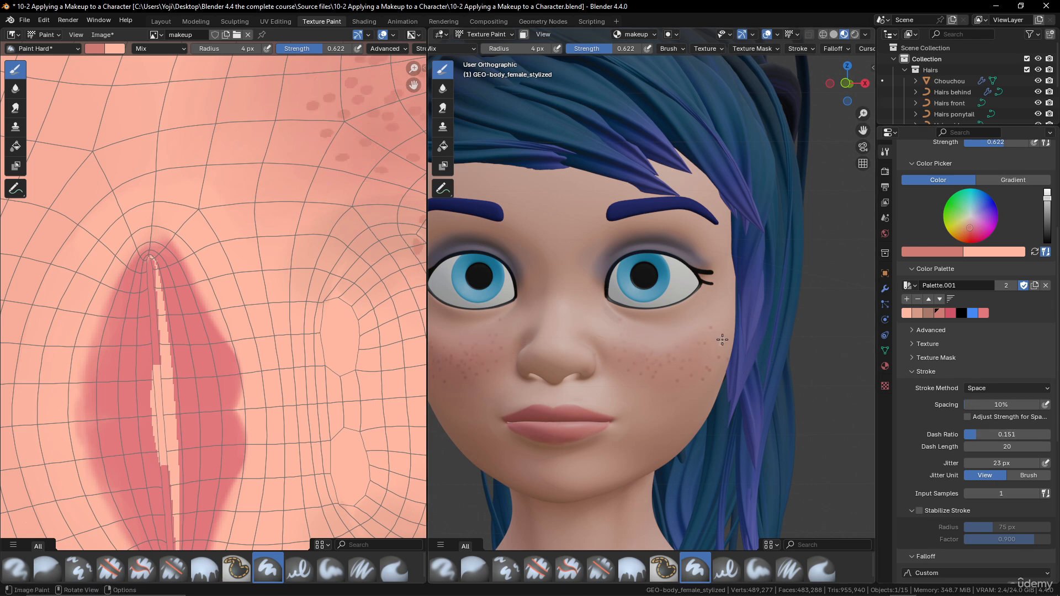
pyautogui.scroll(-4, 675, 312)
pyautogui.scroll(4, 674, 310)
pyautogui.hotkey('ctrl', 'z')
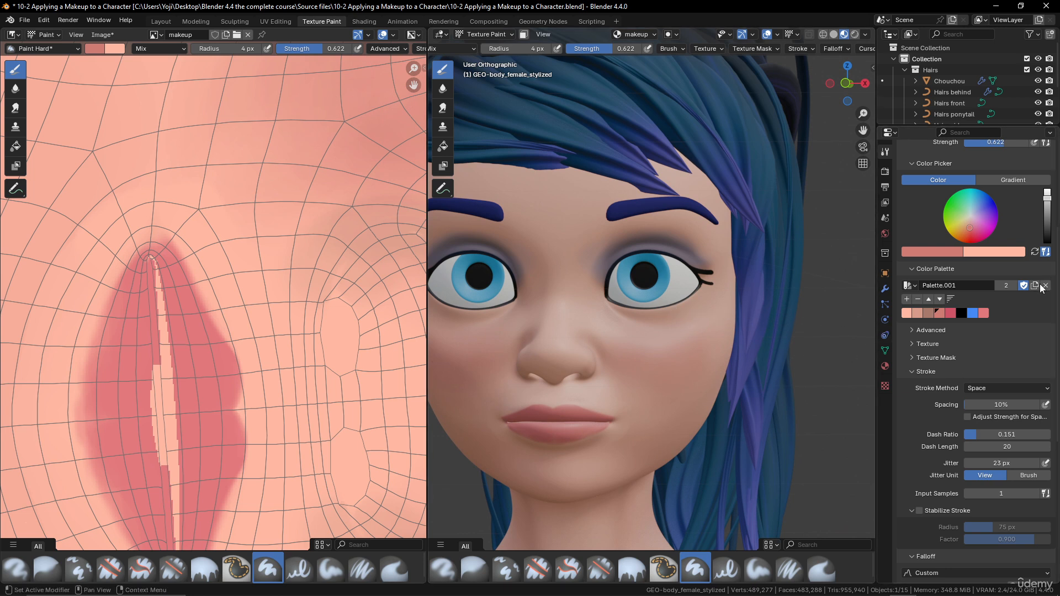
# - Set the hard brush strength to 0.3 and its radius to 2 px for fainter, finer freckles
pyautogui.scroll(6, 989, 302)
pyautogui.click(997, 302)
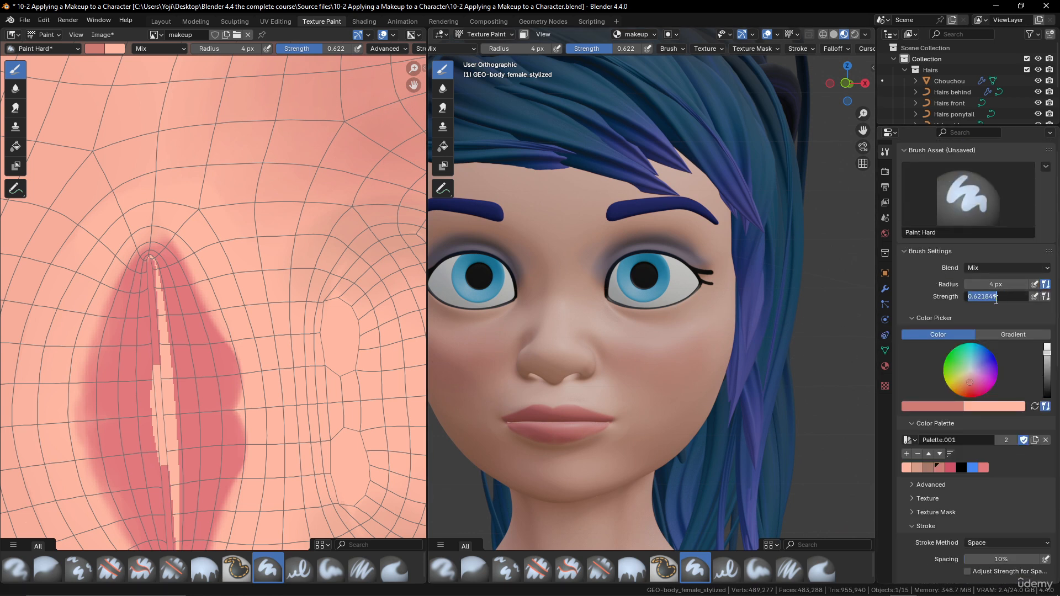
pyautogui.write('0.3')
pyautogui.press('Return')
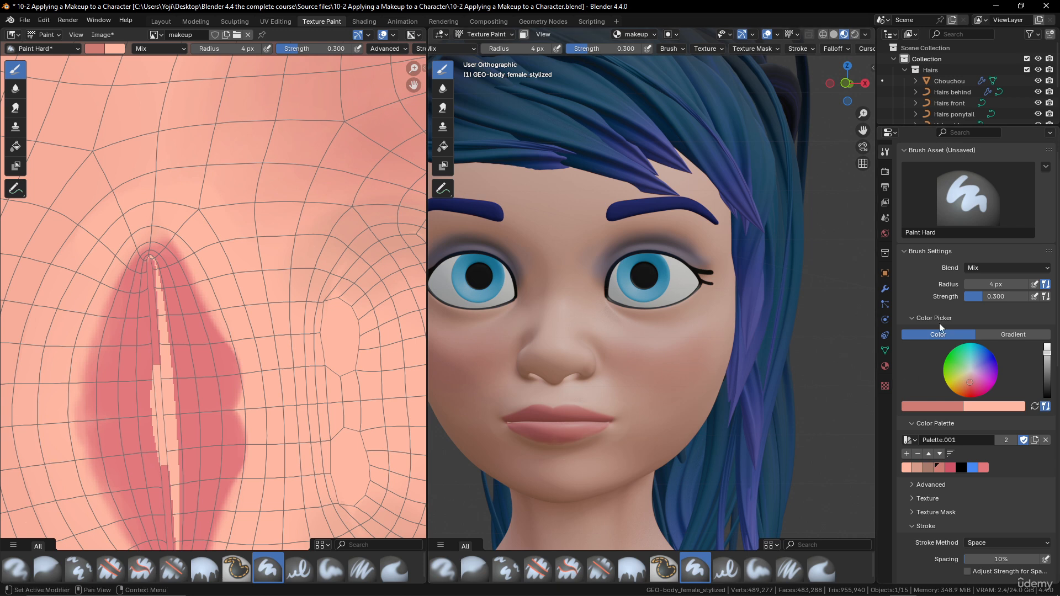
pyautogui.click(988, 284)
pyautogui.write('2')
pyautogui.press('Return')
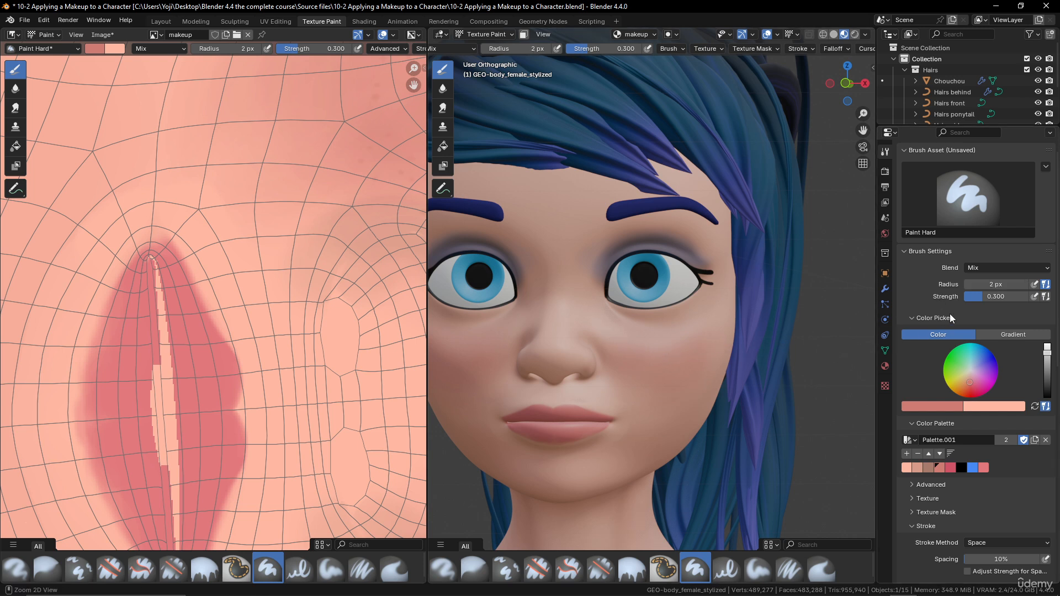
# - Set the brush radius to 3 px and paint faint freckles across the cheeks and beside the nose
pyautogui.click(1002, 284)
pyautogui.write('3')
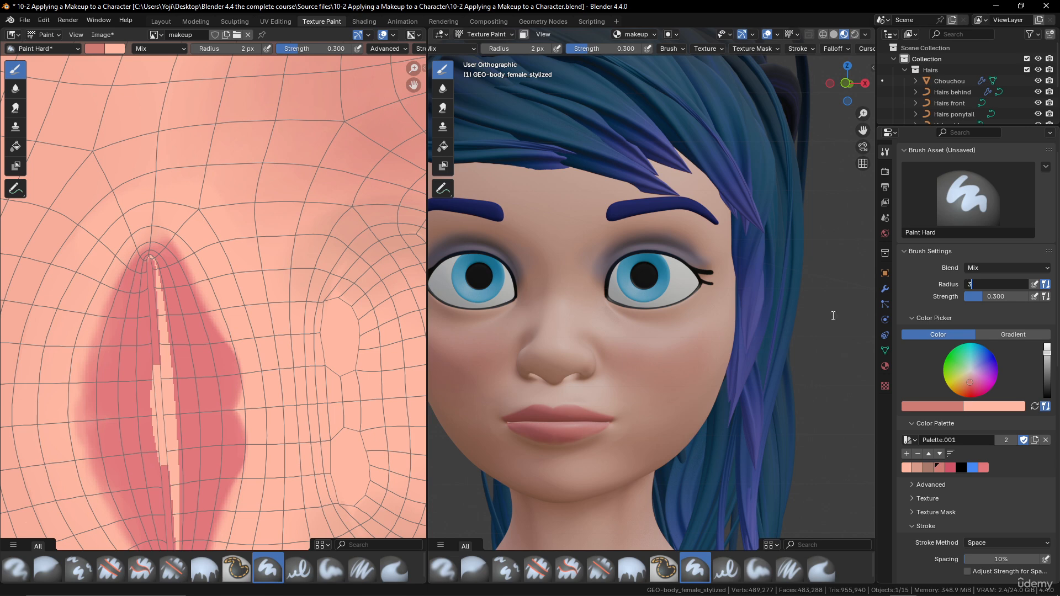
pyautogui.press('Return')
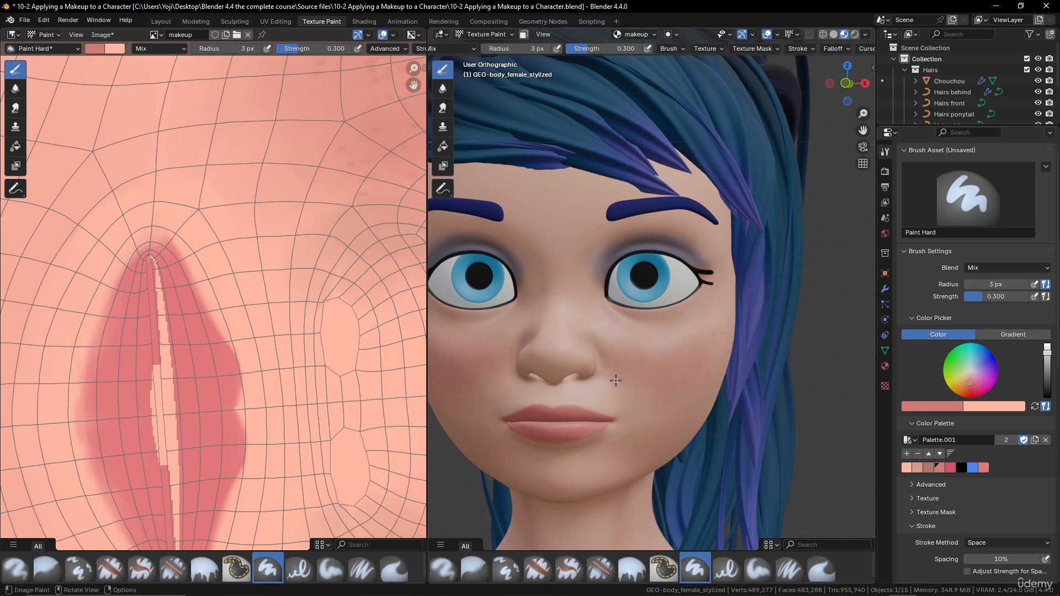
pyautogui.scroll(-2, 724, 339)
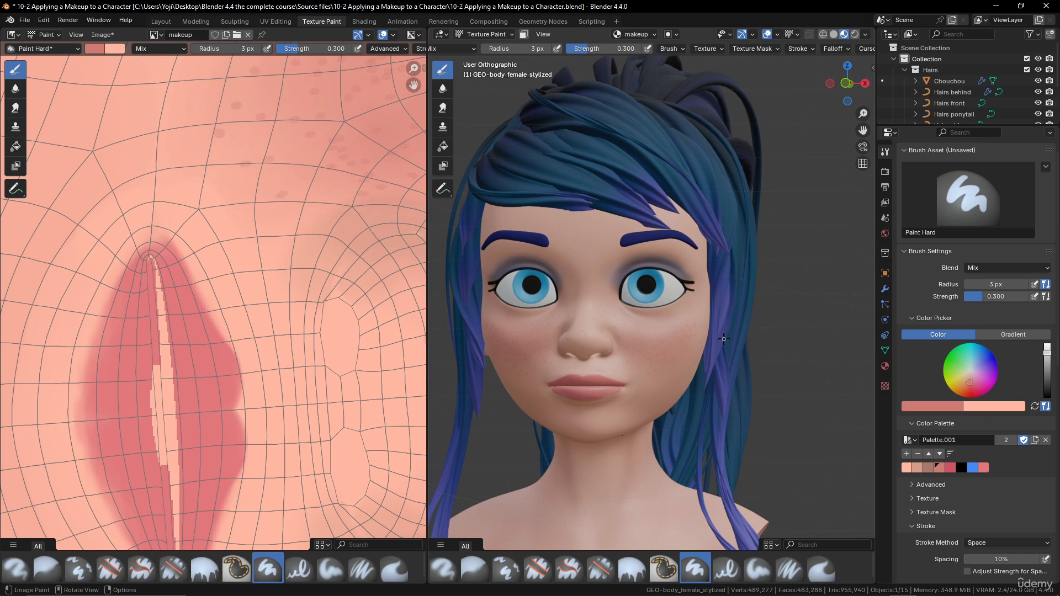
pyautogui.moveTo(723, 339); pyautogui.dragTo(739, 356, button='middle')
pyautogui.scroll(2, 744, 357)
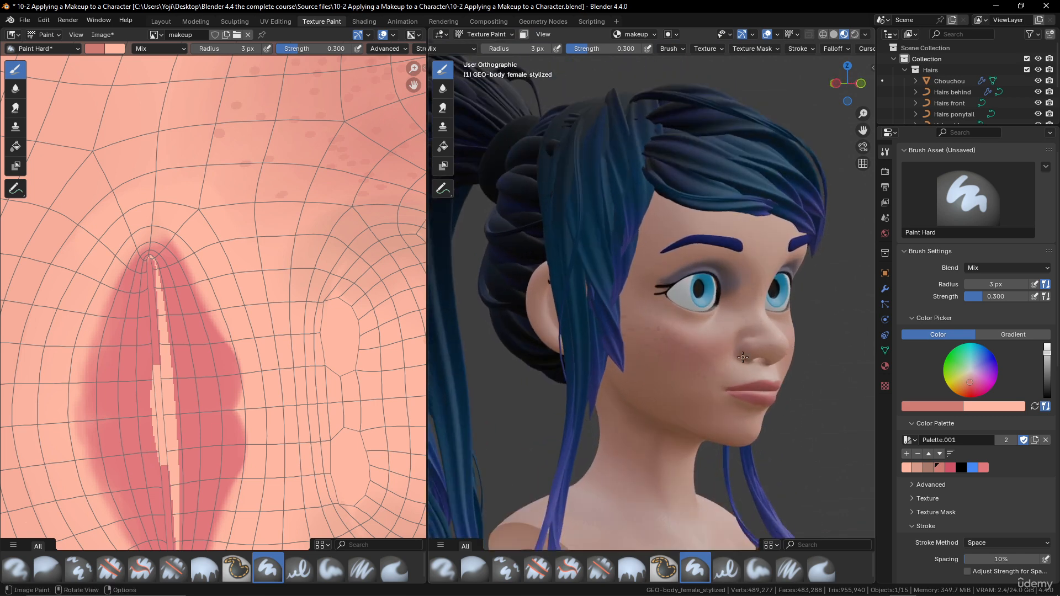
pyautogui.scroll(1, 743, 357)
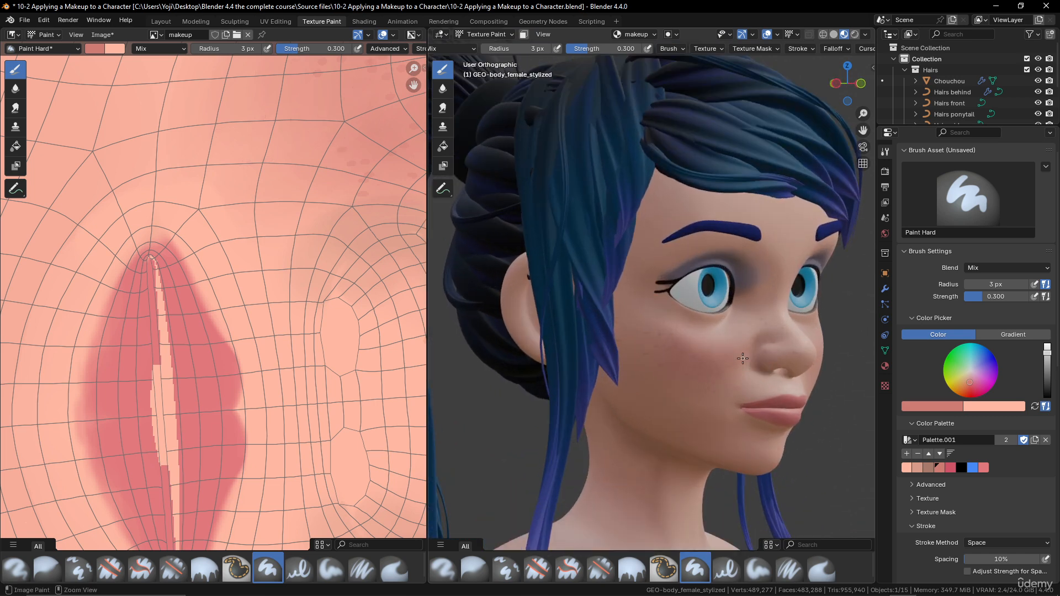
pyautogui.moveTo(742, 359); pyautogui.dragTo(629, 365, button='middle')
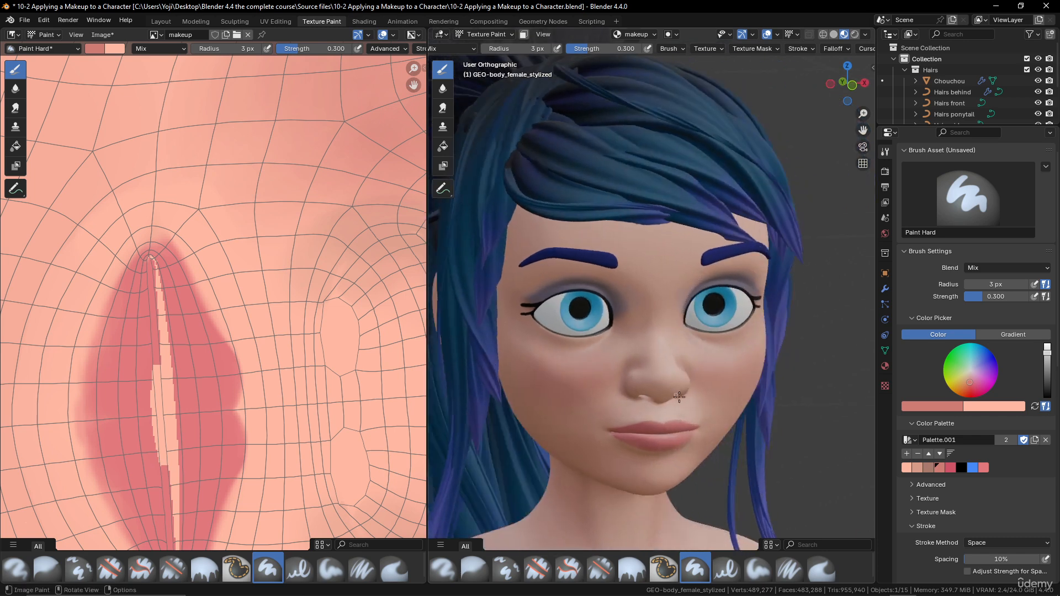
pyautogui.scroll(3, 538, 355)
pyautogui.moveTo(538, 355)
pyautogui.mouseDown(button='middle')
pyautogui.moveTo(552, 359)
pyautogui.moveTo(527, 373)
pyautogui.mouseUp(button='middle')
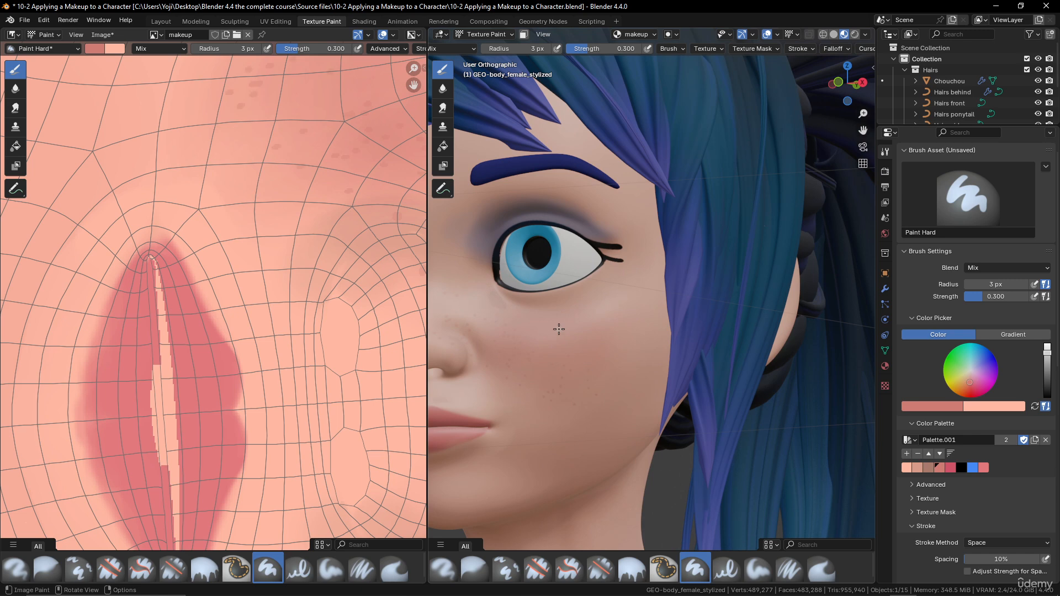
pyautogui.moveTo(596, 315); pyautogui.dragTo(528, 362, button='middle')
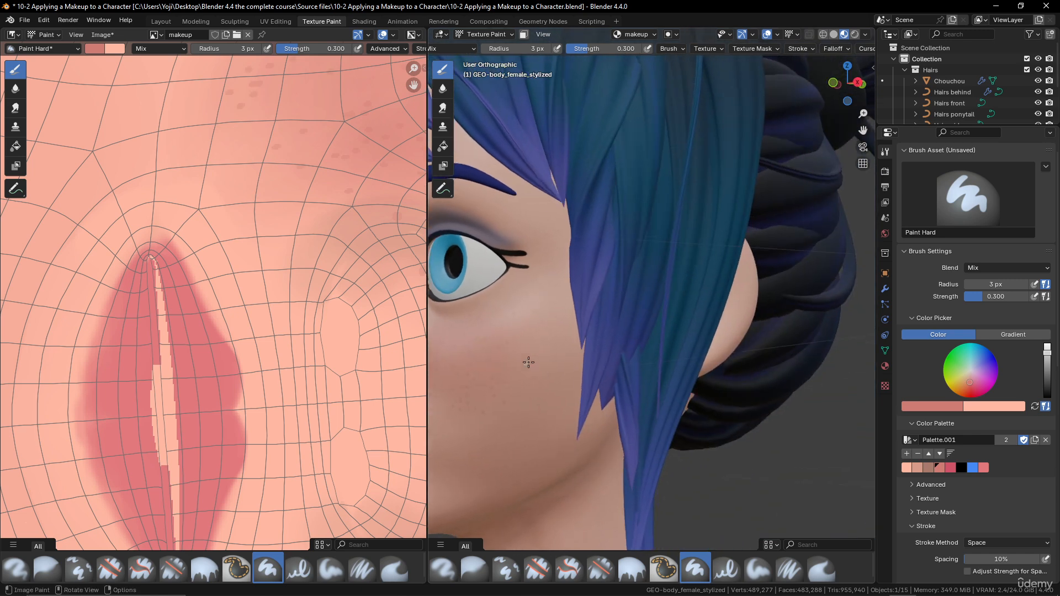
# - Examine the painted makeup around the whole head and on the unwrapped face texture
pyautogui.scroll(-4, 564, 287)
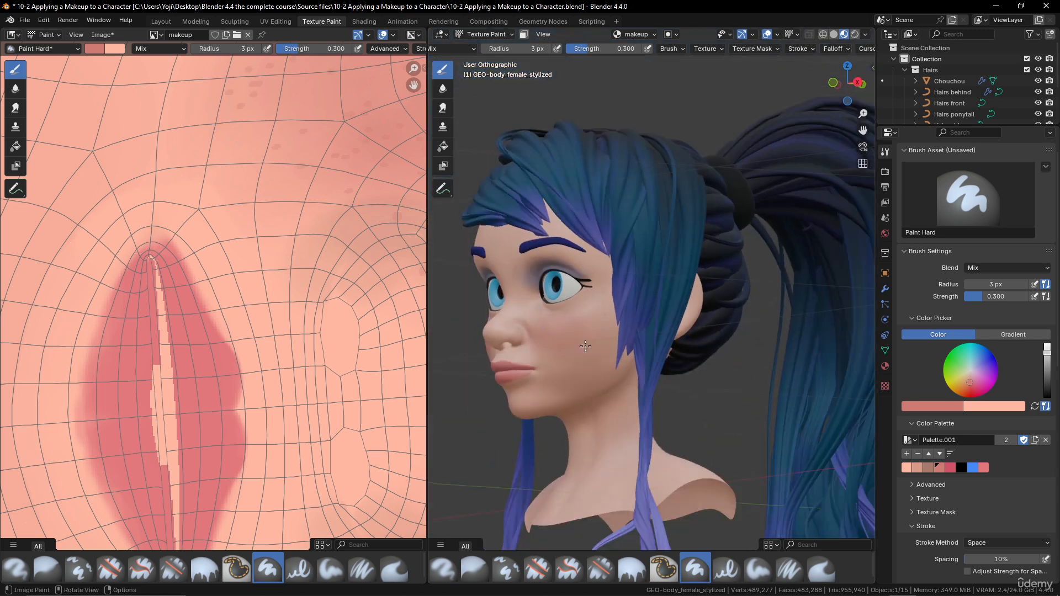
pyautogui.moveTo(586, 348); pyautogui.dragTo(721, 351, button='middle')
pyautogui.scroll(-6, 343, 337)
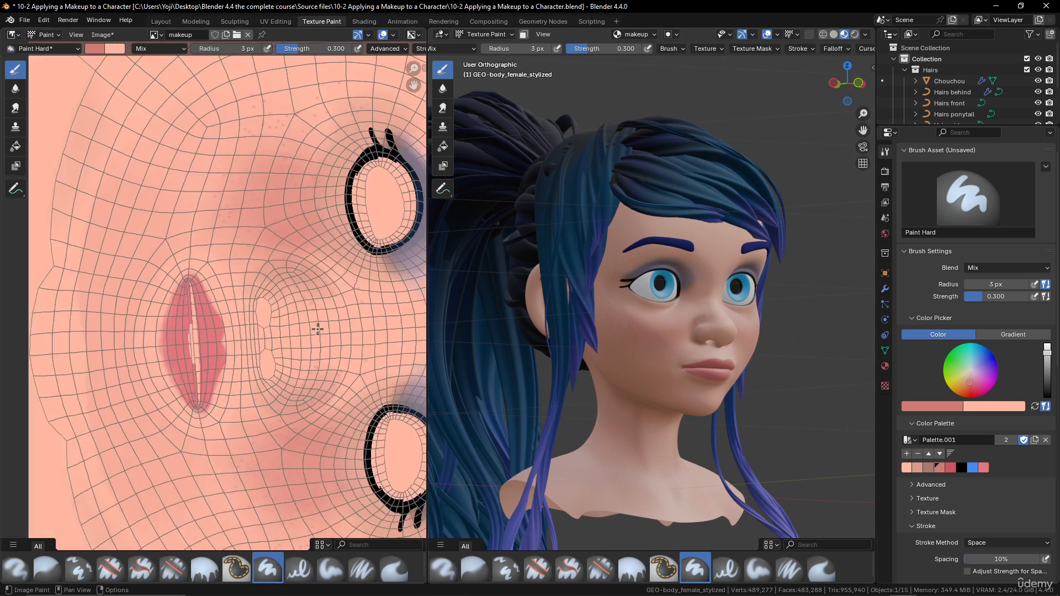
pyautogui.moveTo(359, 339); pyautogui.dragTo(294, 336, button='middle')
pyautogui.moveTo(726, 352); pyautogui.dragTo(641, 196, button='middle')
pyautogui.scroll(-5, 646, 201)
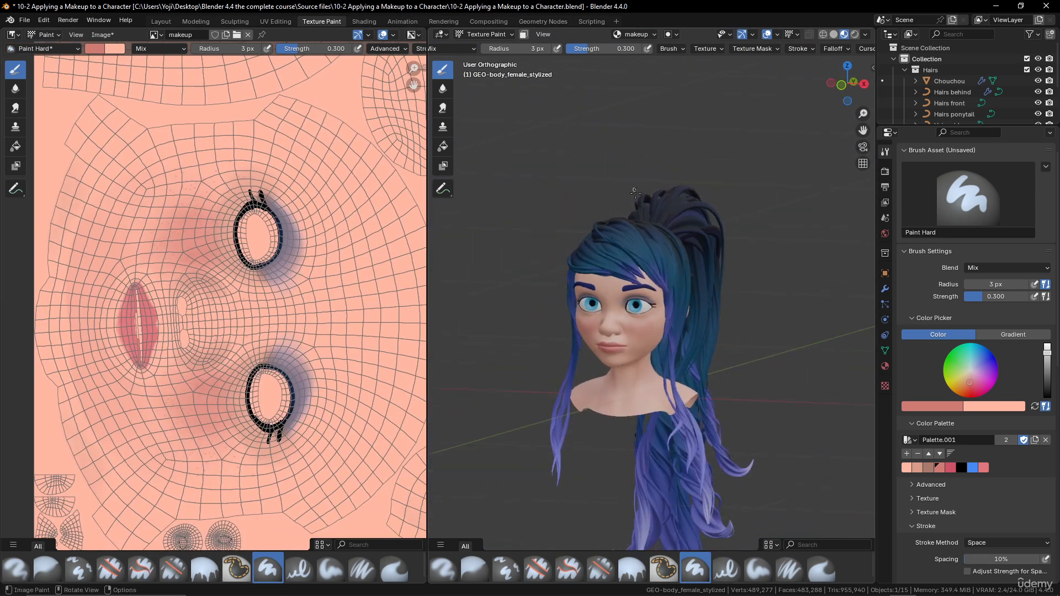